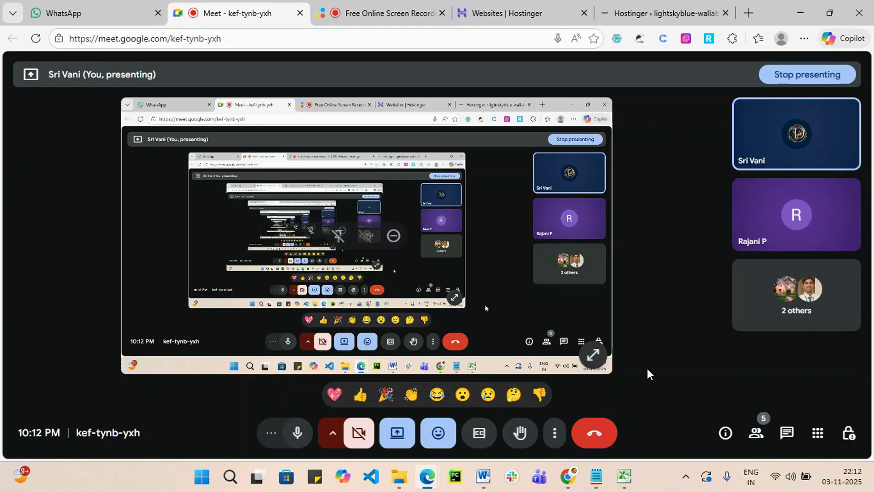
Bring up the Hostinger WordPress admin tab and close the floating Meet call window.
left_click(651, 6)
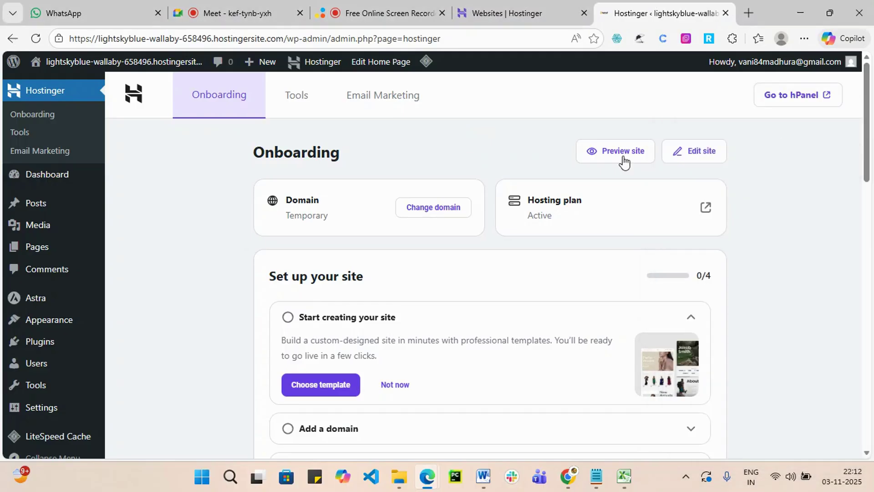
left_click(224, 9)
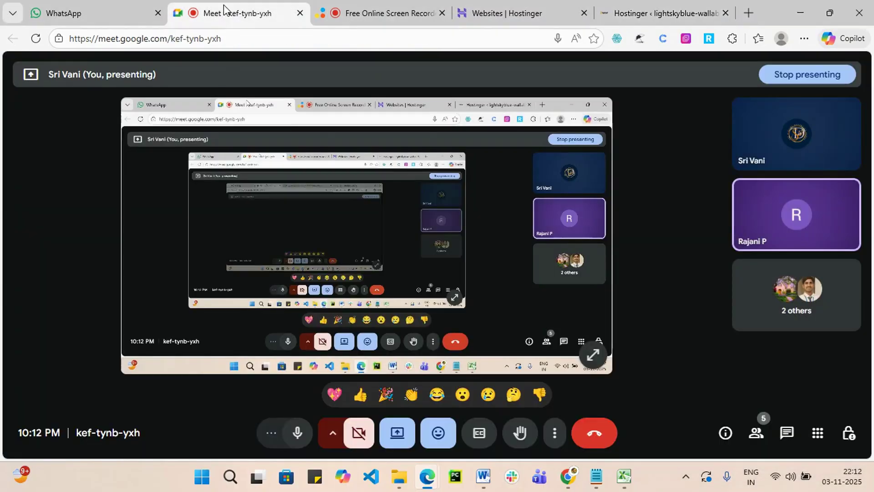
left_click(660, 13)
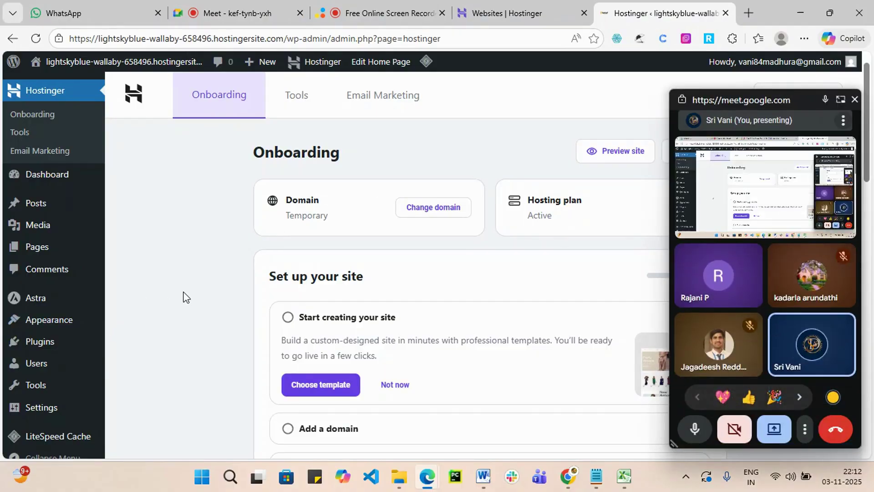
left_click(854, 99)
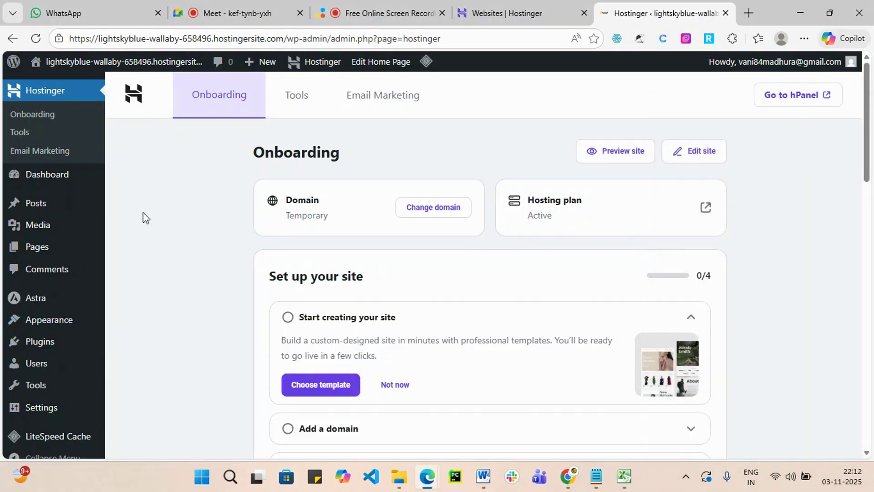
mouse_move(89, 296)
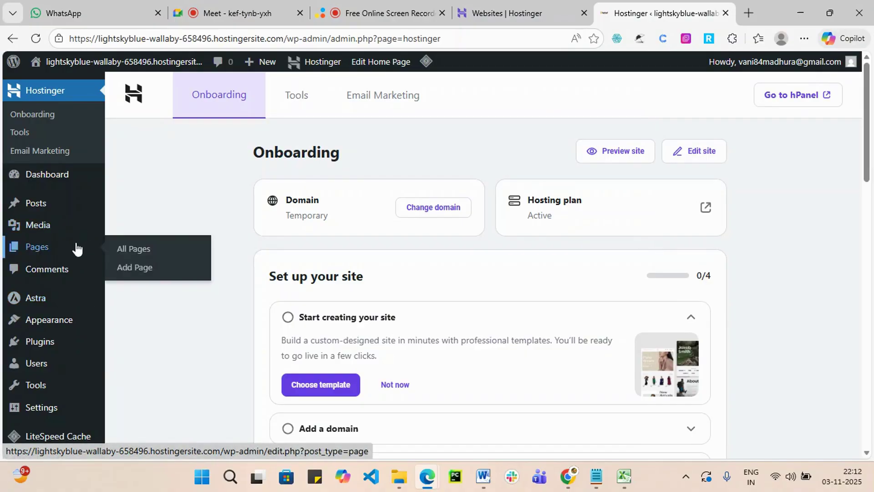
mouse_move(76, 203)
mouse_move(56, 259)
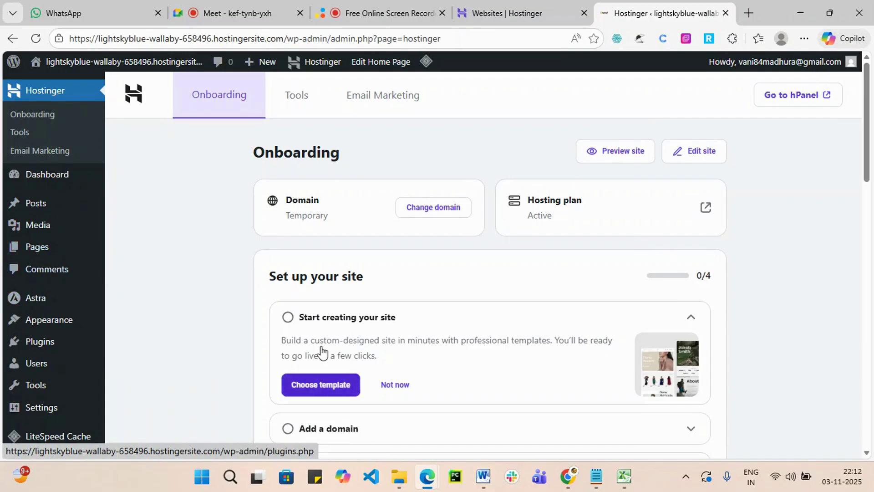
mouse_move(59, 69)
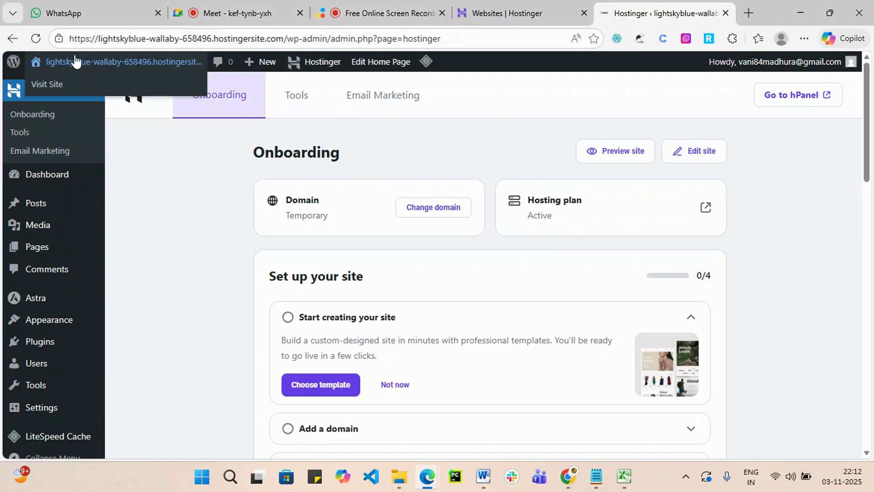
Visit the live website and select its web address.
left_click(54, 86)
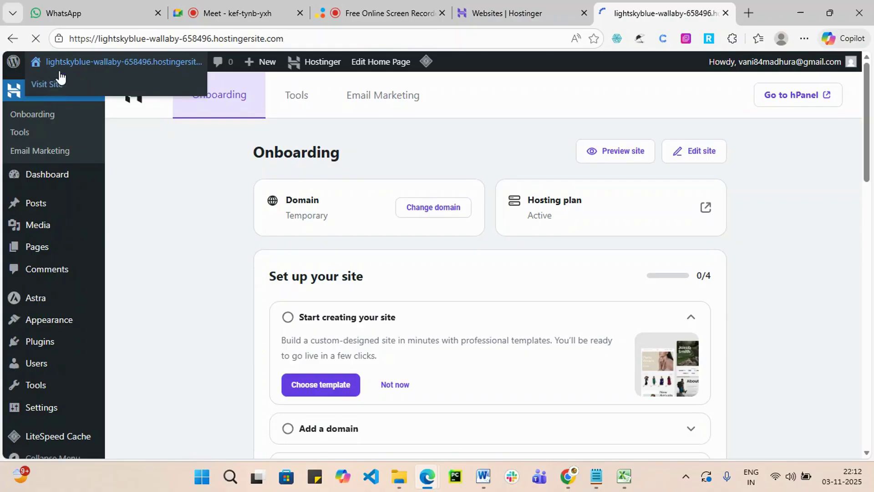
scroll(325, 189, "down", 20)
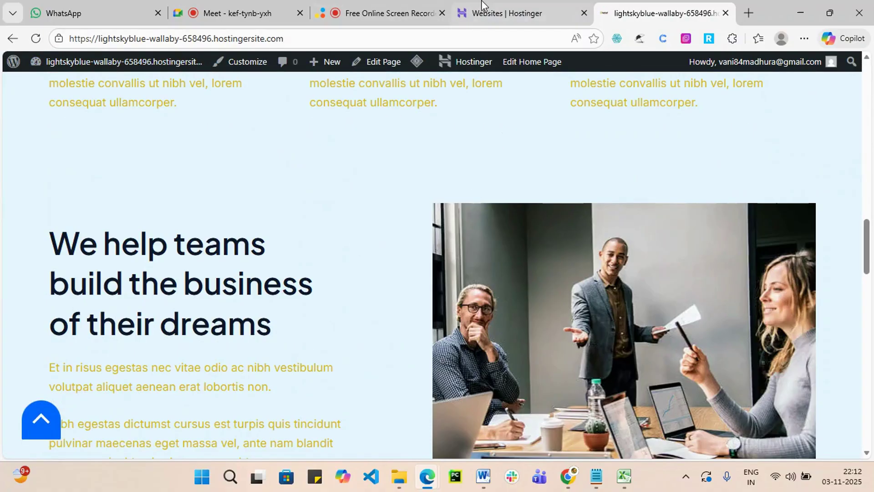
left_click(483, 9)
left_click(635, 3)
left_click(297, 43)
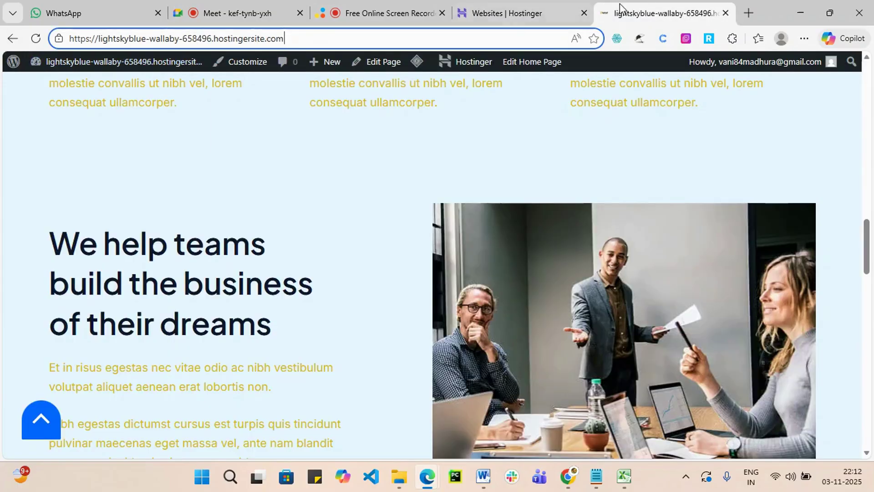
Reopen WP Admin for lightskyblue-wallaby from the Hostinger websites list and select the base address.
left_click(575, 6)
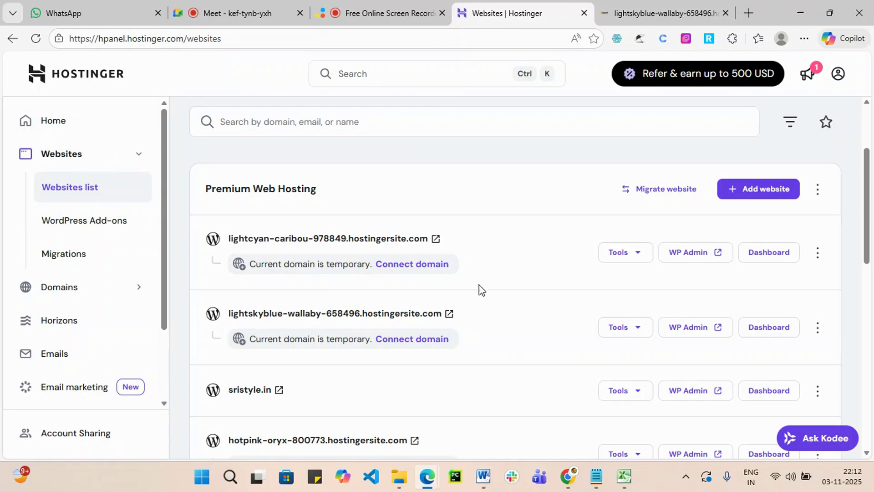
left_click(701, 327)
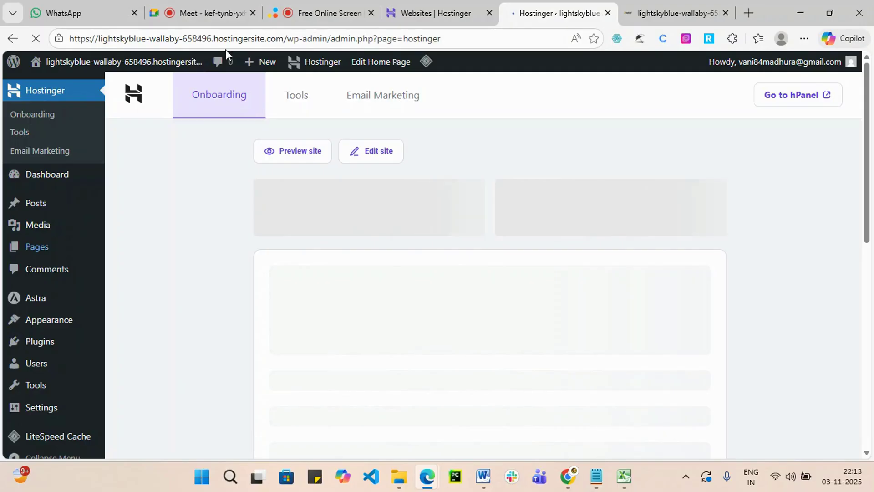
left_click_drag(287, 38, 59, 64)
key("ctrl+c")
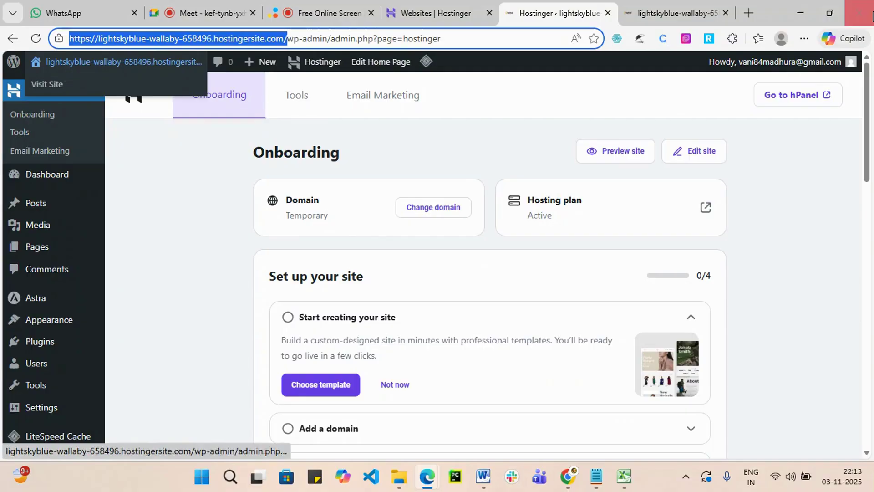
left_click(804, 38)
left_click(620, 130)
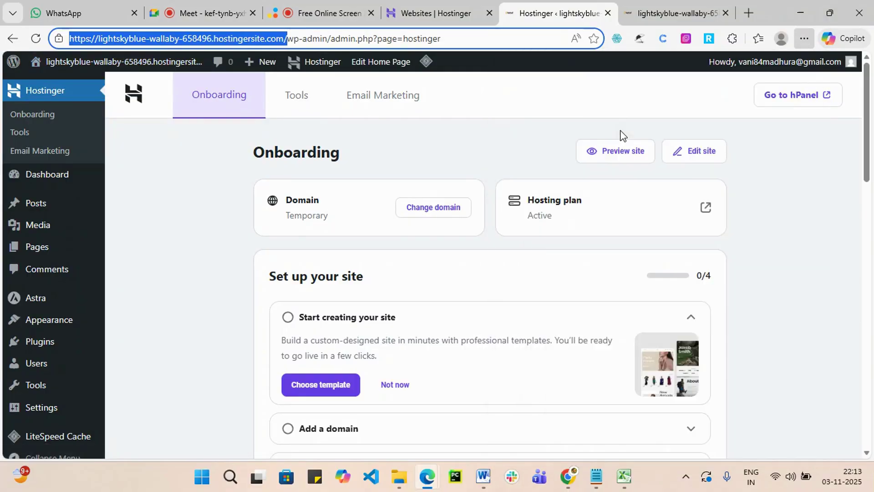
key("ctrl+v")
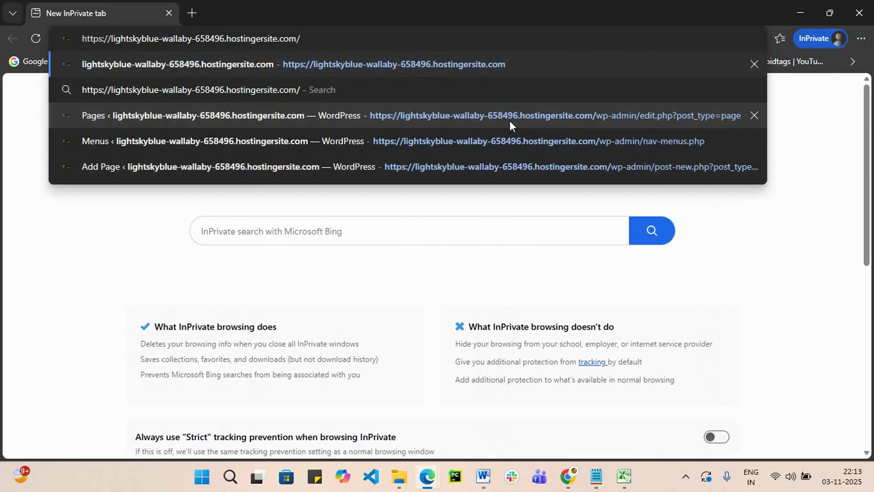
key("Return")
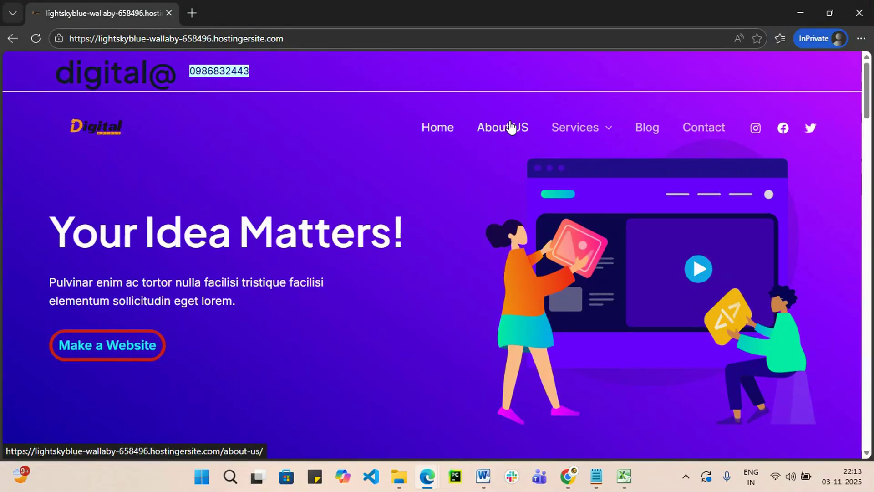
scroll(388, 127, "down", 20)
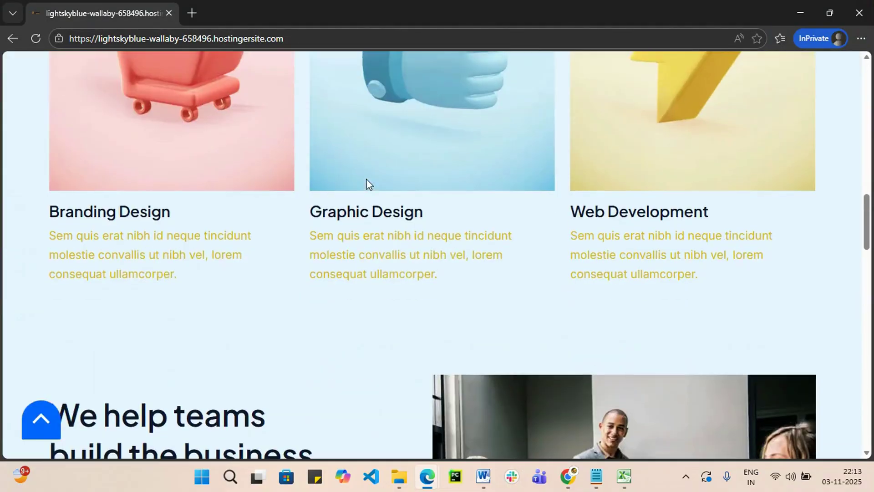
scroll(368, 185, "down", 15)
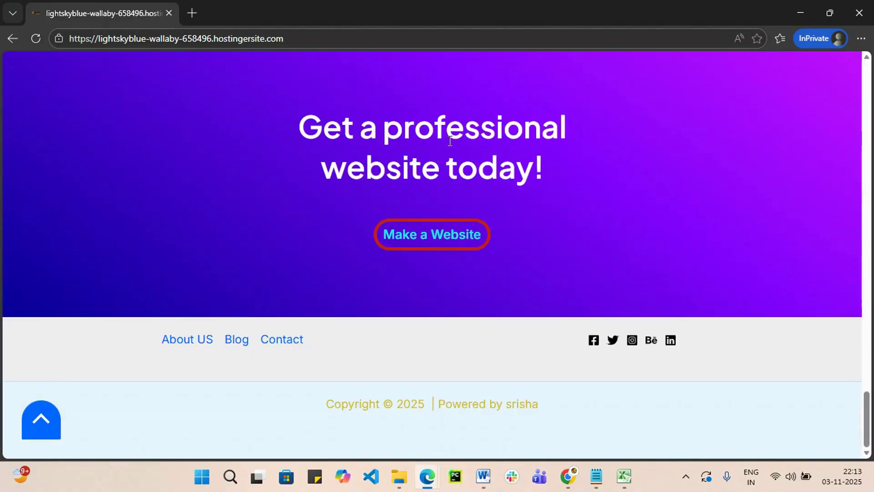
left_click(801, 12)
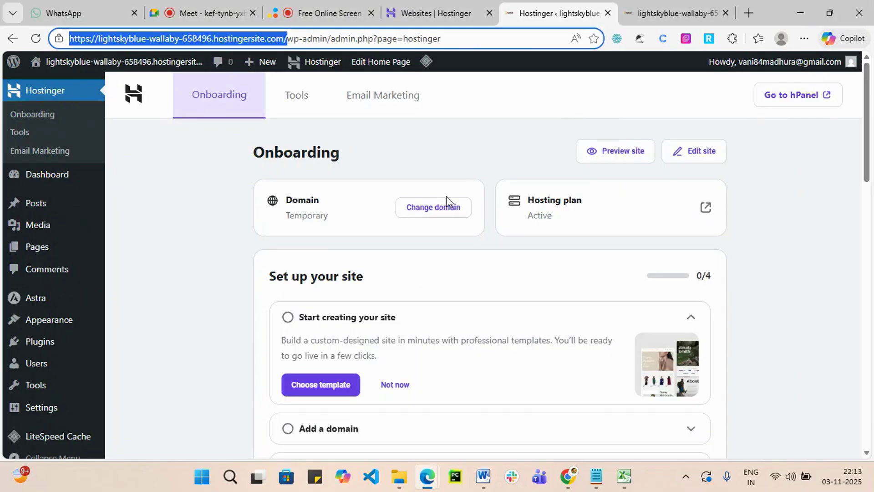
scroll(250, 195, "down", 1)
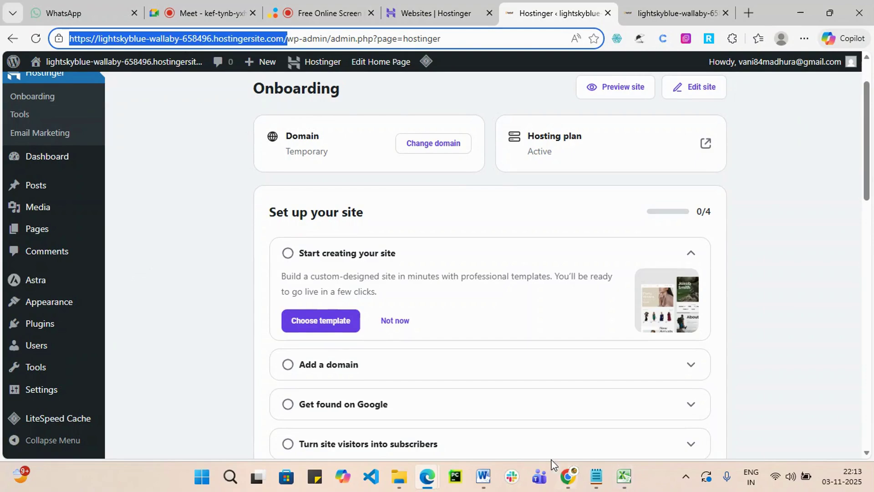
left_click(568, 476)
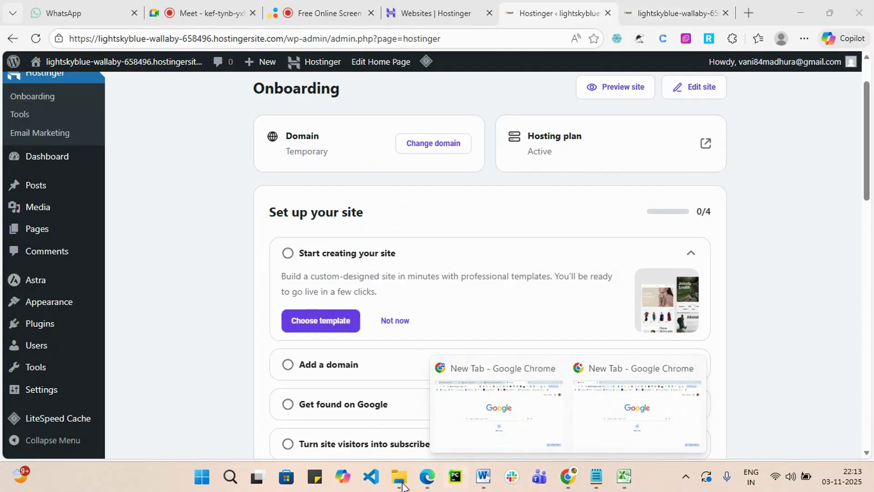
mouse_move(427, 476)
left_click(625, 423)
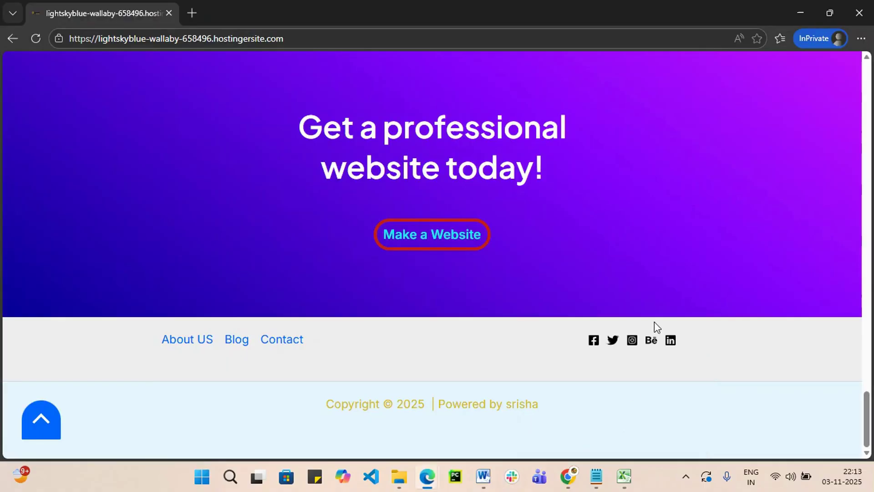
scroll(471, 308, "up", 2)
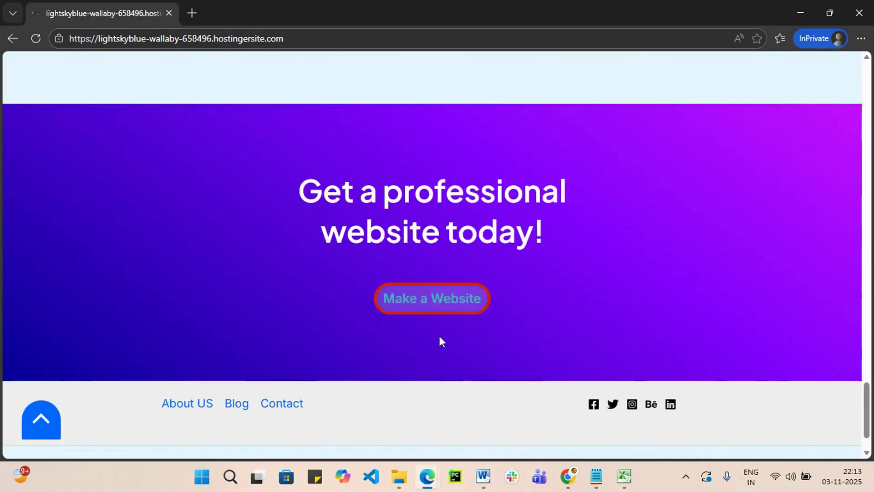
scroll(274, 338, "up", 10)
scroll(431, 313, "up", 15)
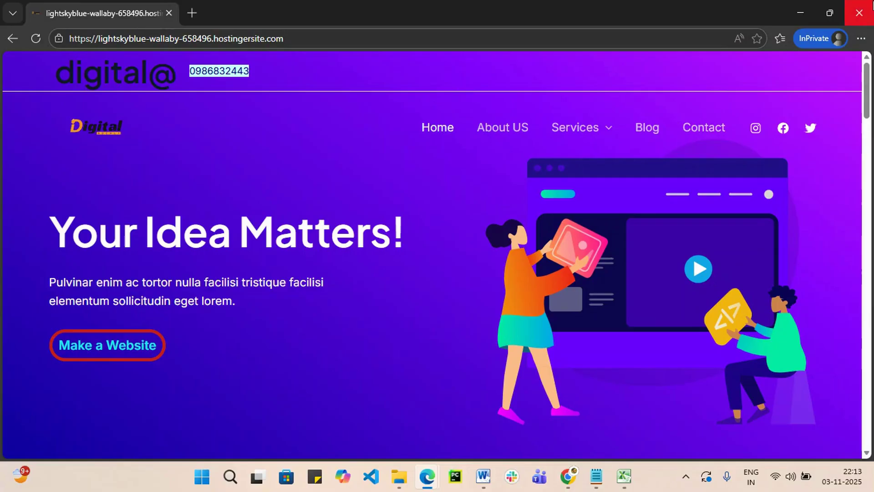
left_click(801, 13)
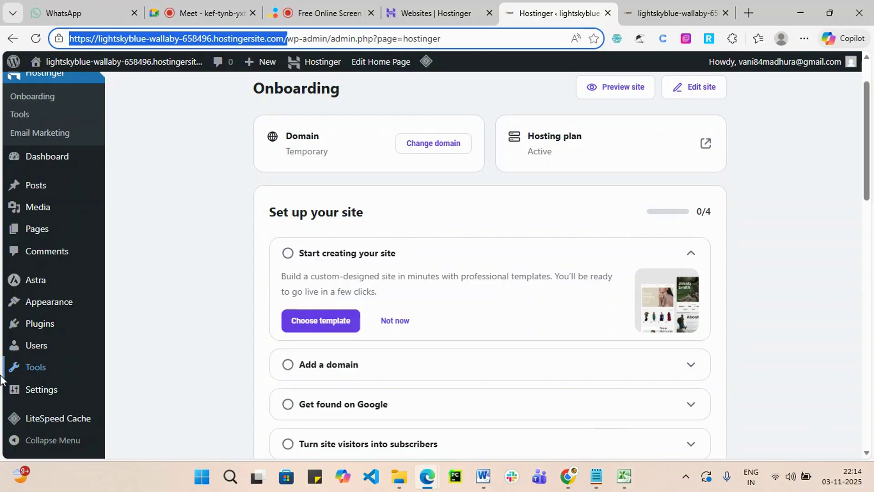
Open the Pages list and start editing the About US page.
mouse_move(25, 237)
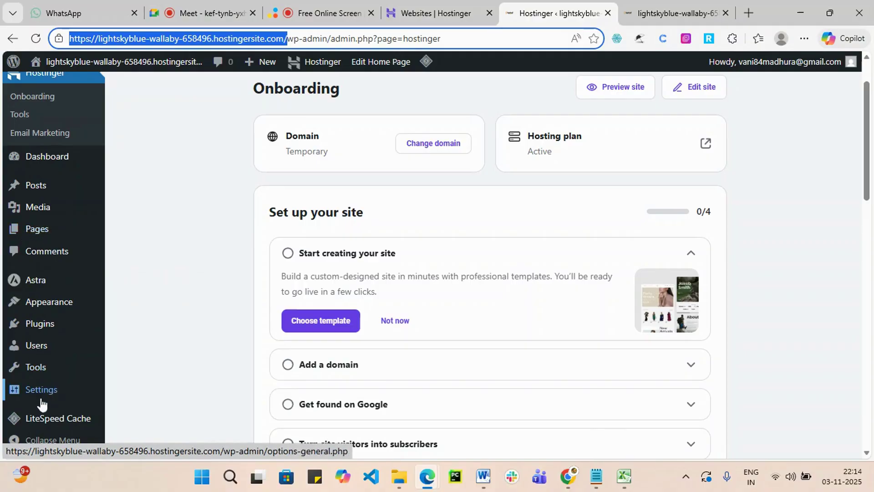
mouse_move(56, 228)
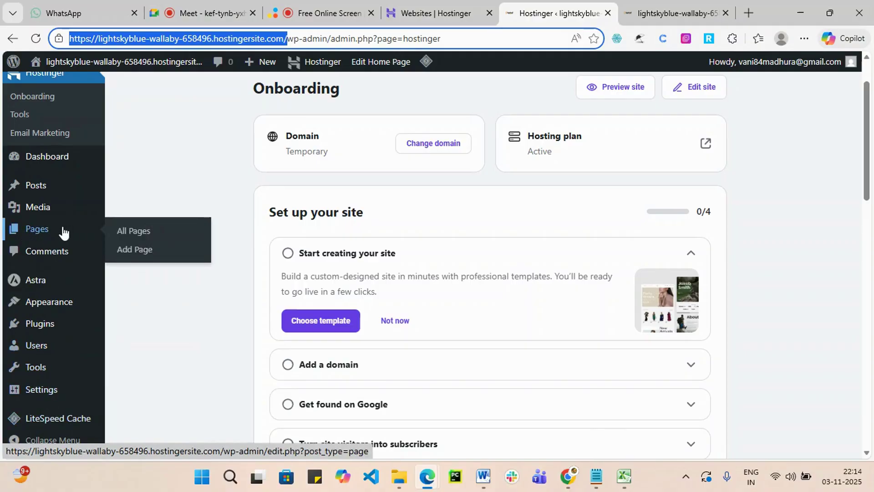
left_click(30, 230)
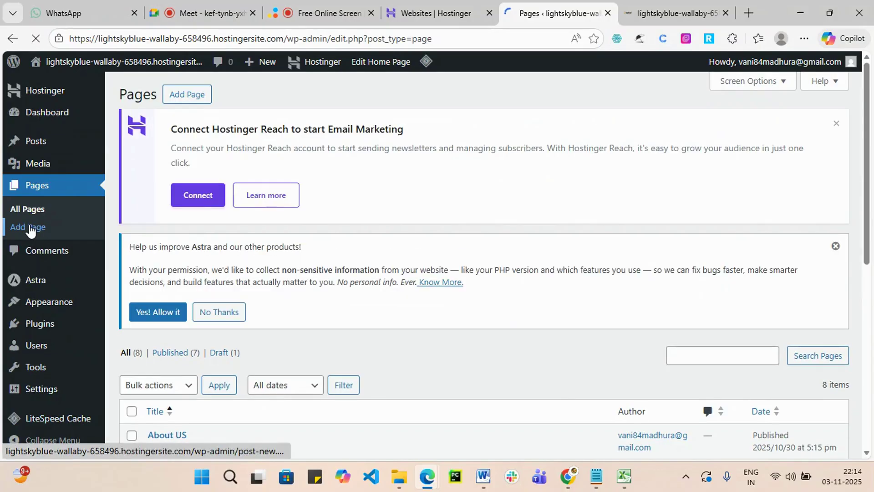
scroll(392, 260, "down", 8)
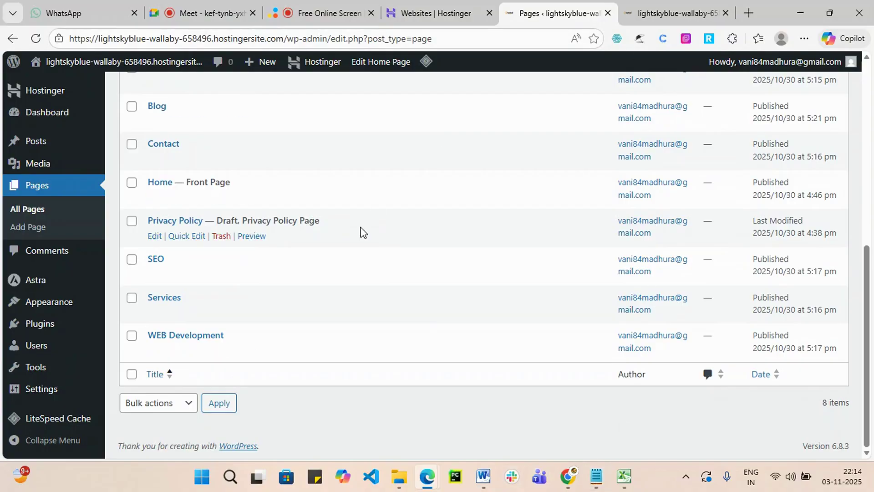
scroll(360, 232, "up", 3)
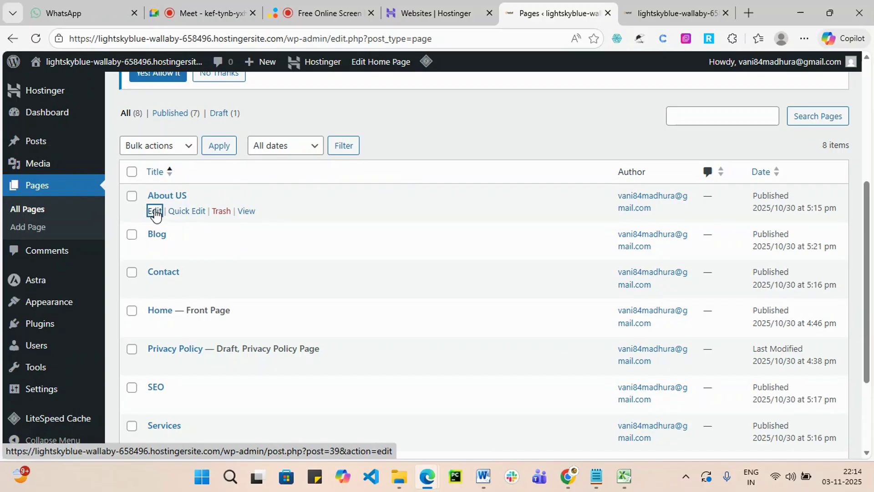
left_click(155, 212)
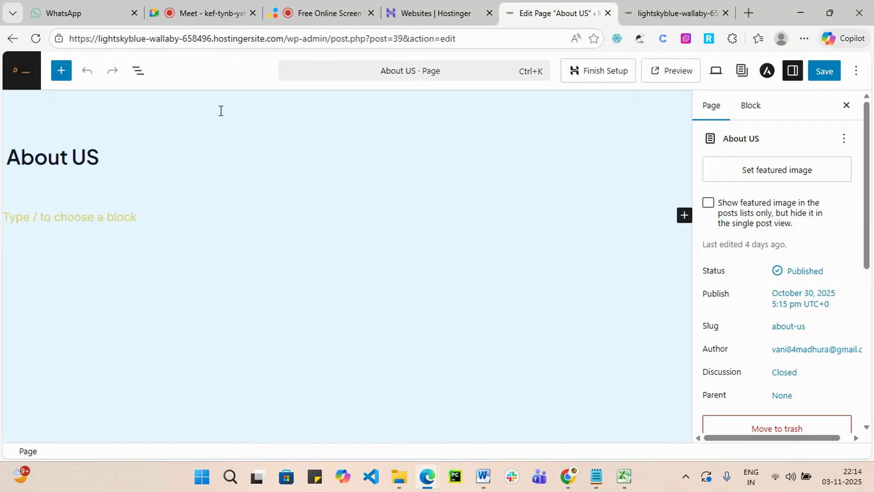
Return to the About US editor, closing the Meet mini-window and the block settings sidebar.
left_click(42, 209)
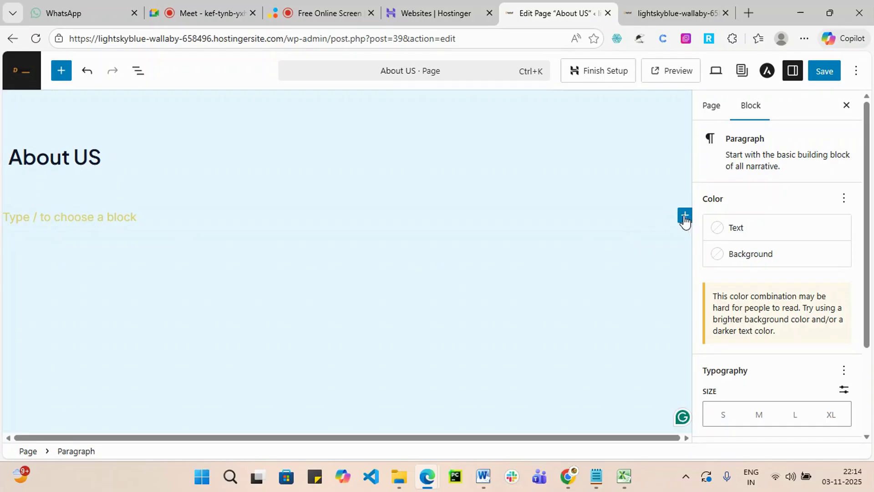
left_click(190, 13)
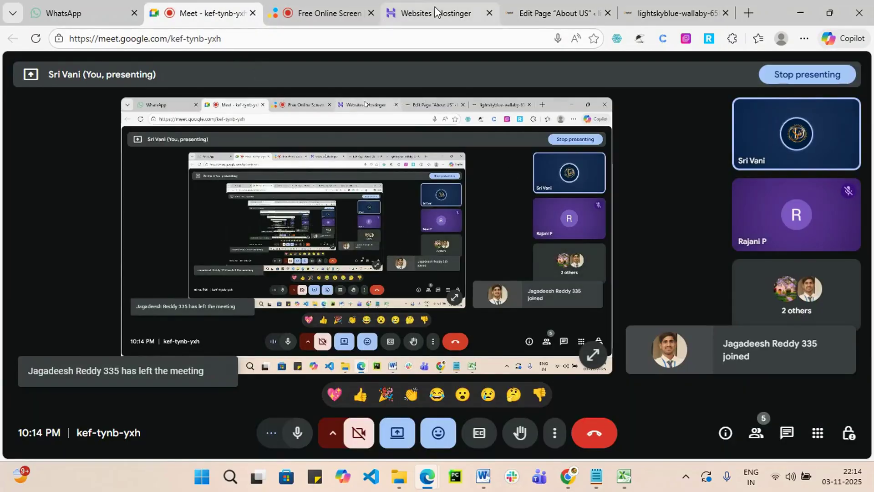
left_click(385, 15)
left_click(510, 10)
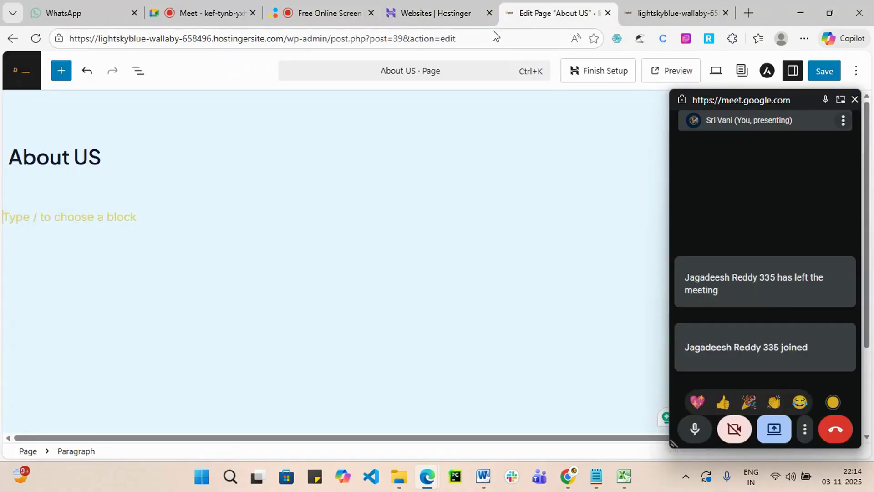
left_click(855, 102)
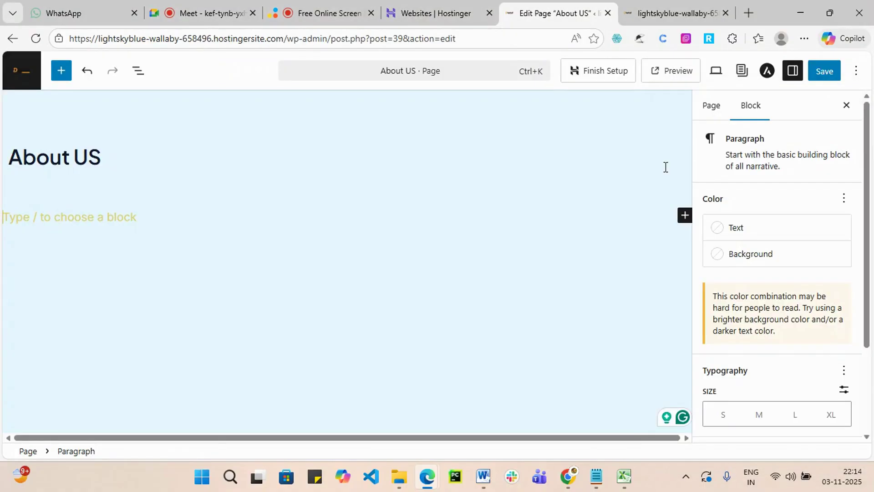
left_click(847, 107)
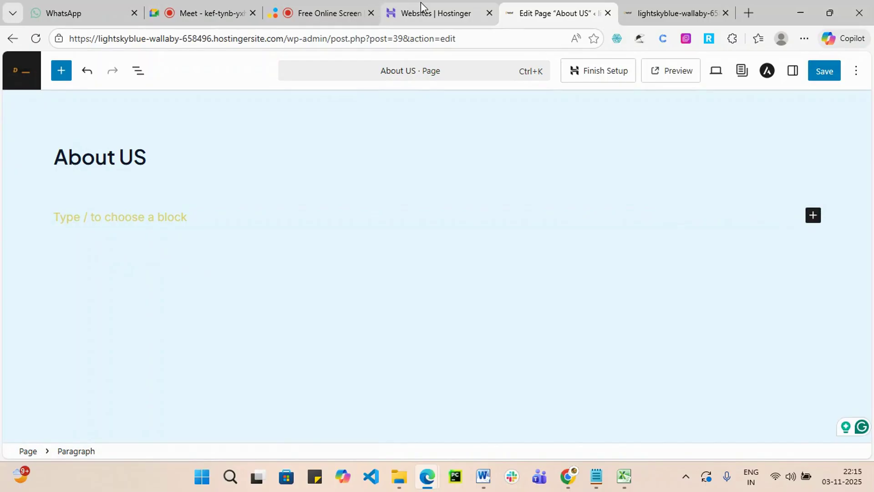
mouse_move(422, 3)
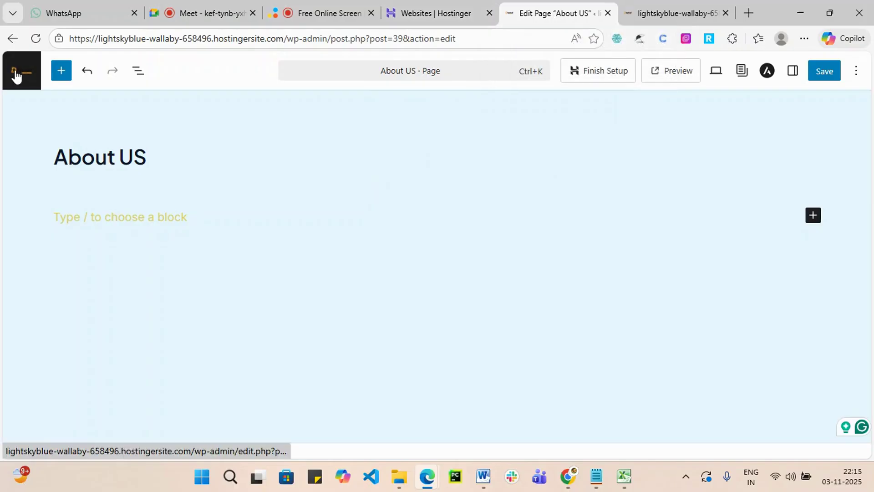
Leave the page editor and go to the installed Plugins page.
left_click(17, 75)
left_click(509, 132)
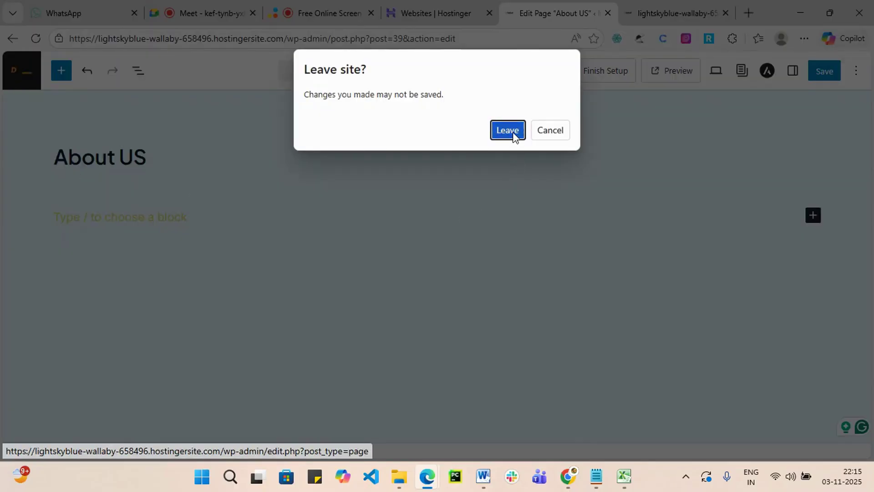
scroll(394, 223, "down", 4)
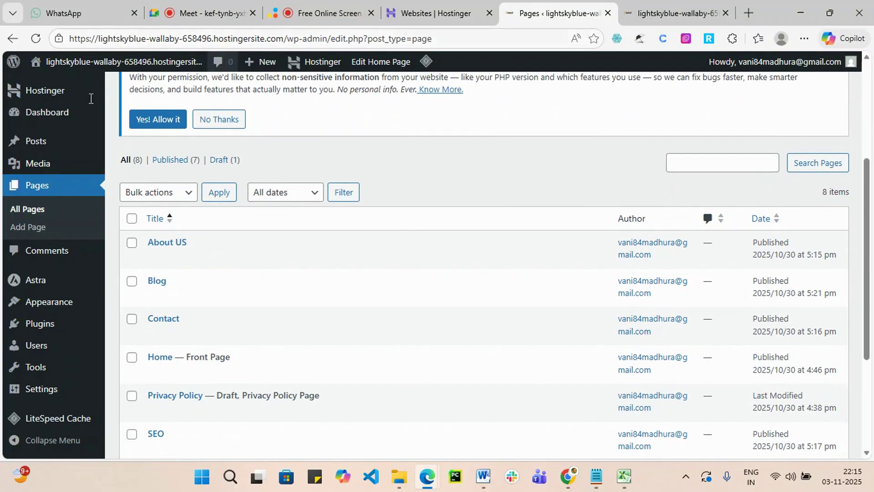
mouse_move(41, 324)
scroll(44, 327, "down", 3)
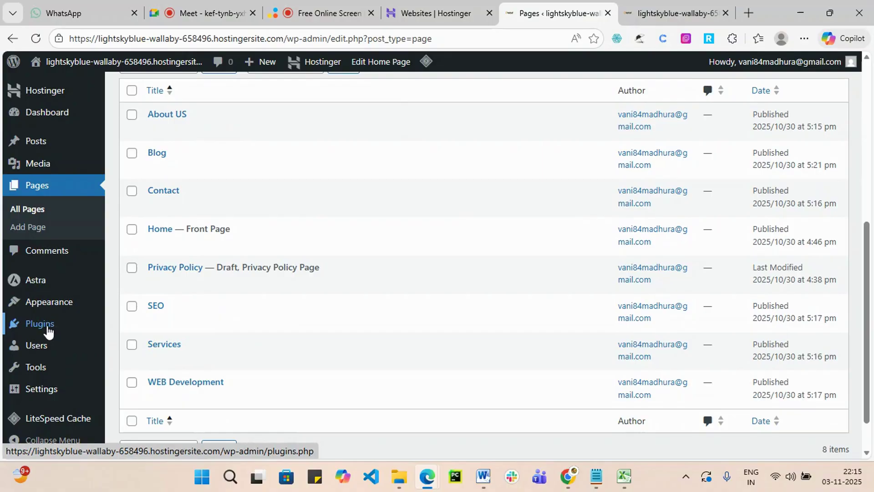
left_click(48, 332)
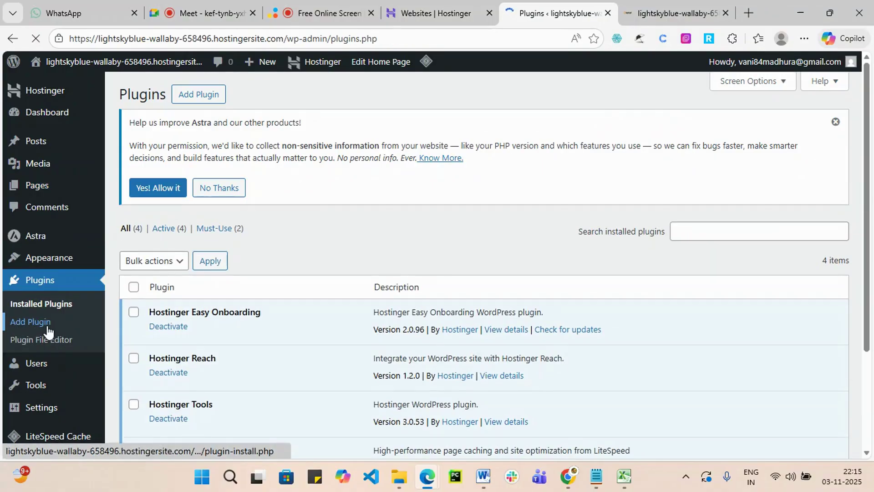
scroll(664, 357, "down", 1)
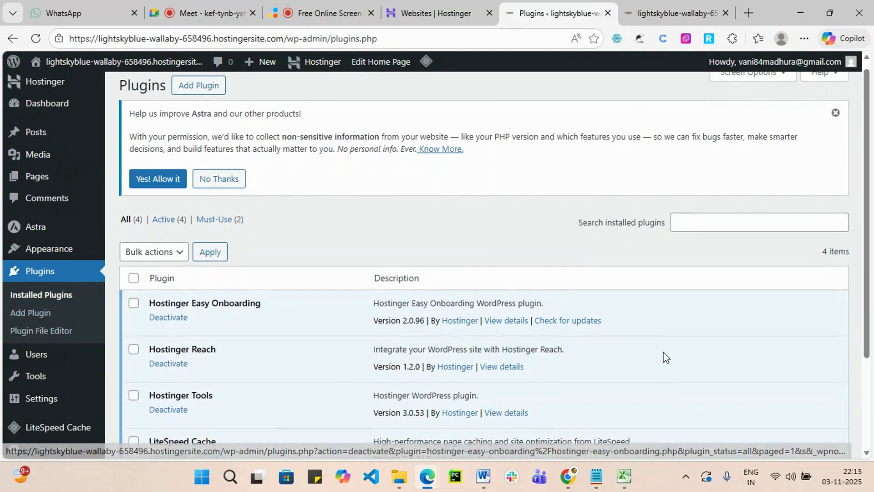
scroll(628, 355, "down", 1)
scroll(455, 336, "up", 2)
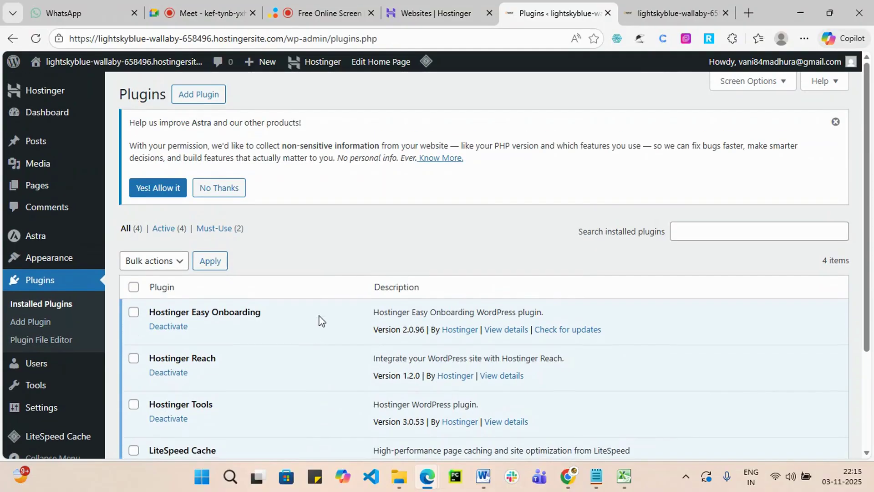
Search new plugins for 'elementor', then install and activate Elementor Website Builder.
left_click(204, 96)
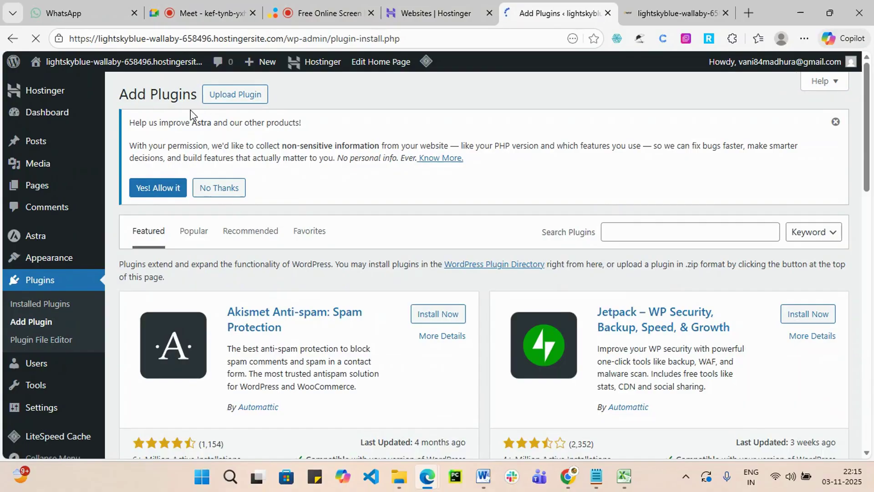
left_click(672, 234)
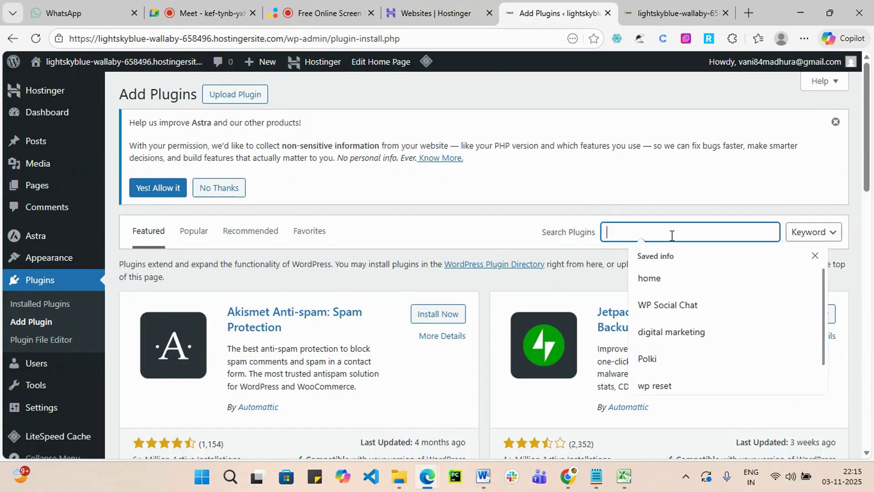
type("ele")
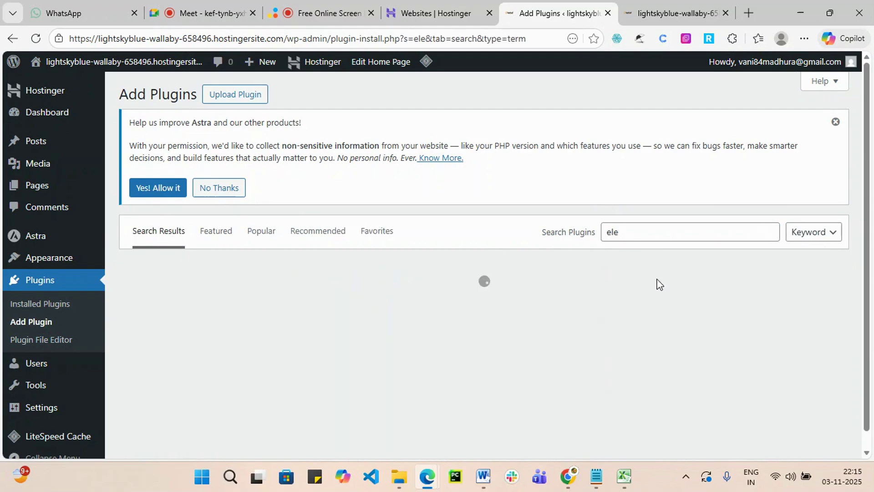
left_click(641, 235)
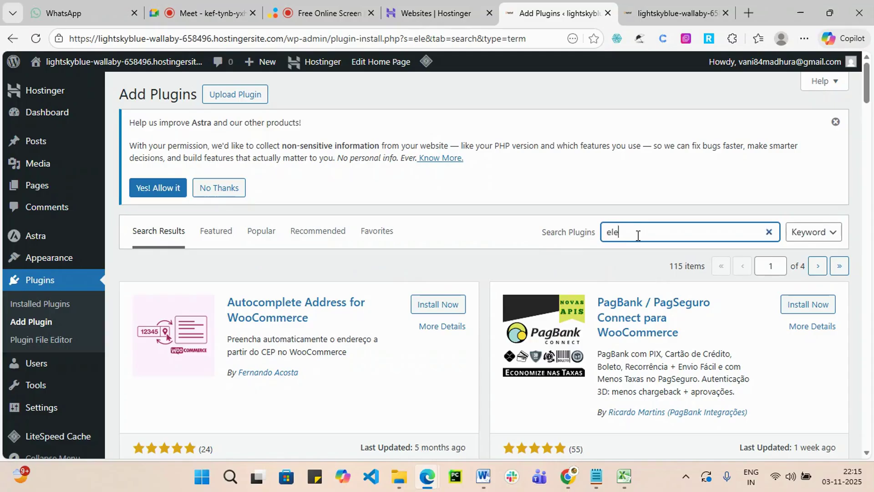
type("man")
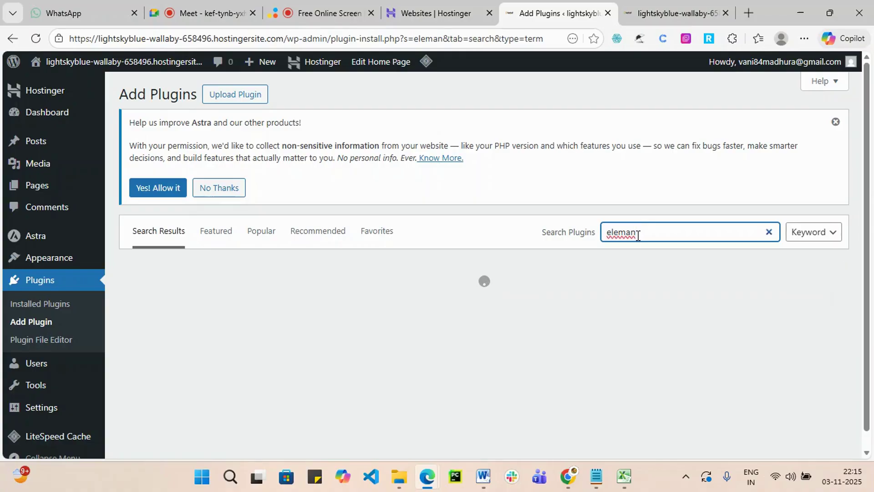
type("tor")
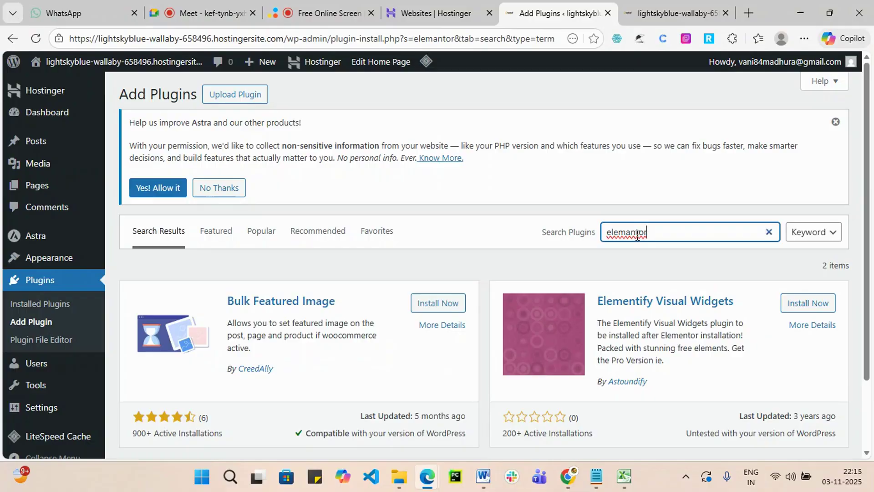
right_click(637, 233)
mouse_move(624, 248)
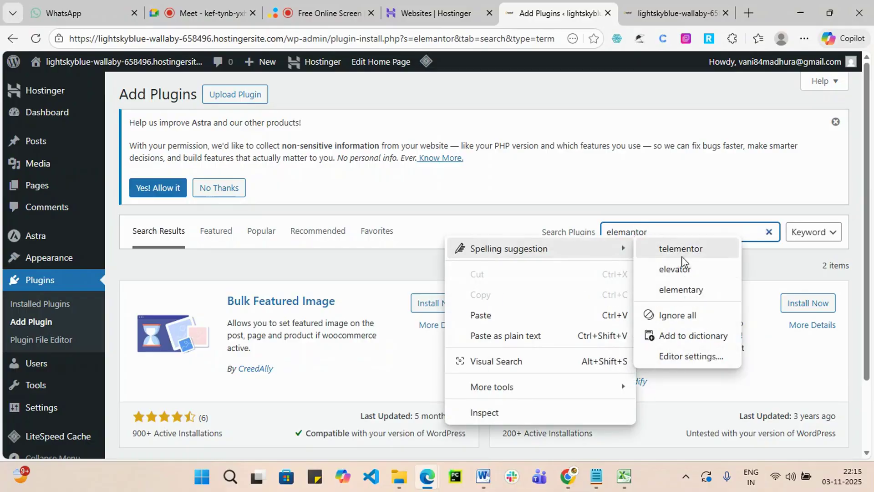
left_click(769, 233)
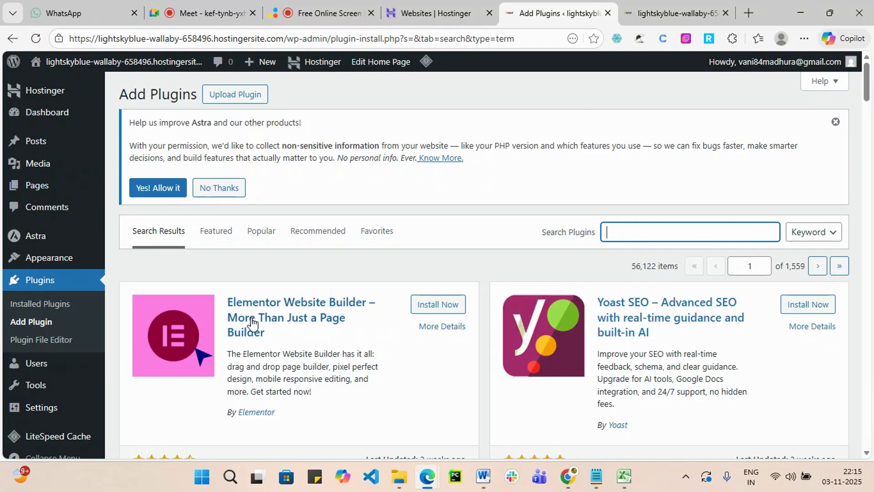
left_click(428, 310)
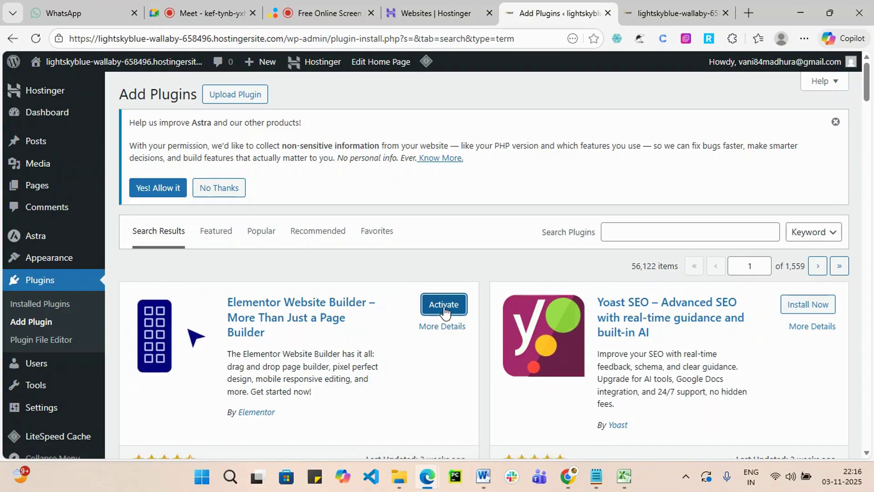
left_click(445, 309)
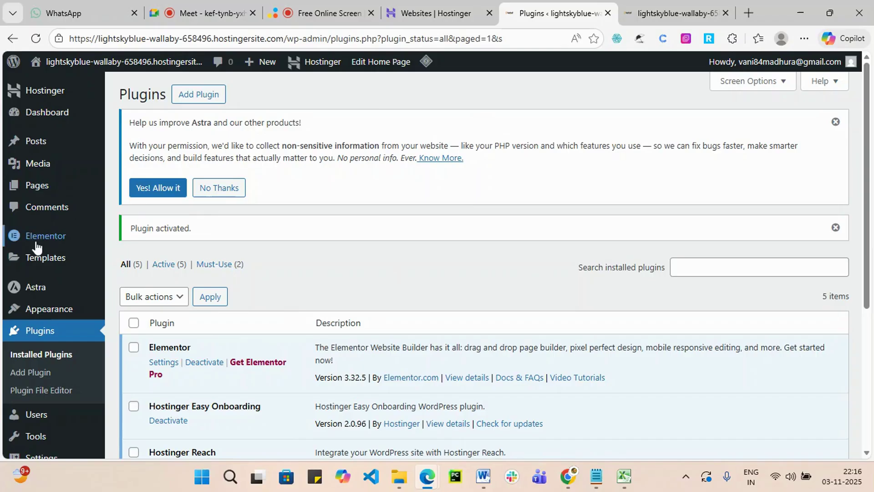
Open All Pages and edit the About US page again.
mouse_move(46, 191)
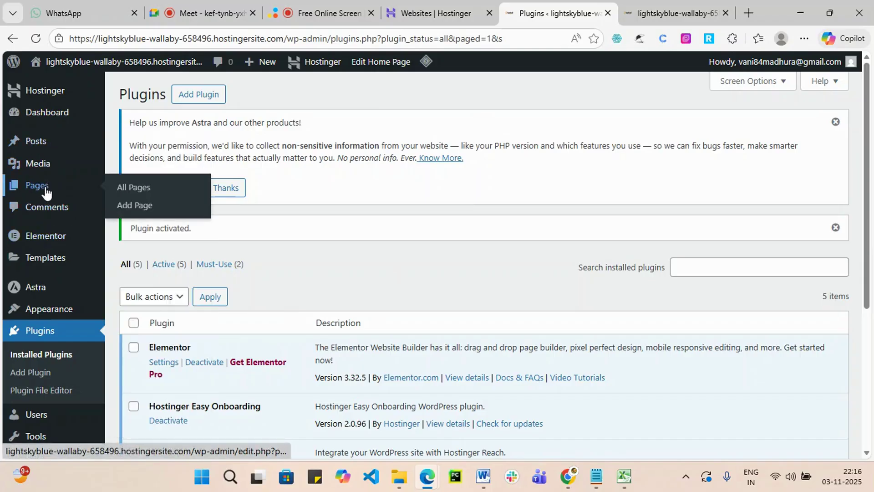
left_click(126, 193)
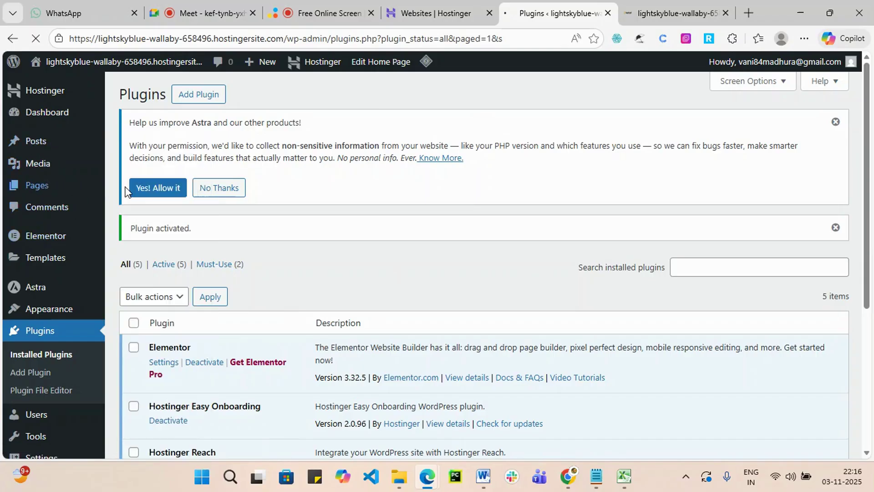
scroll(390, 234, "down", 7)
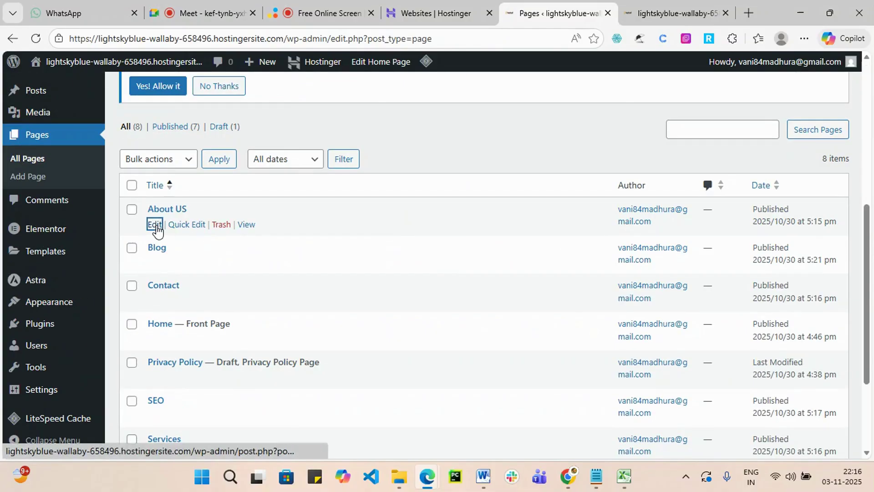
left_click(156, 225)
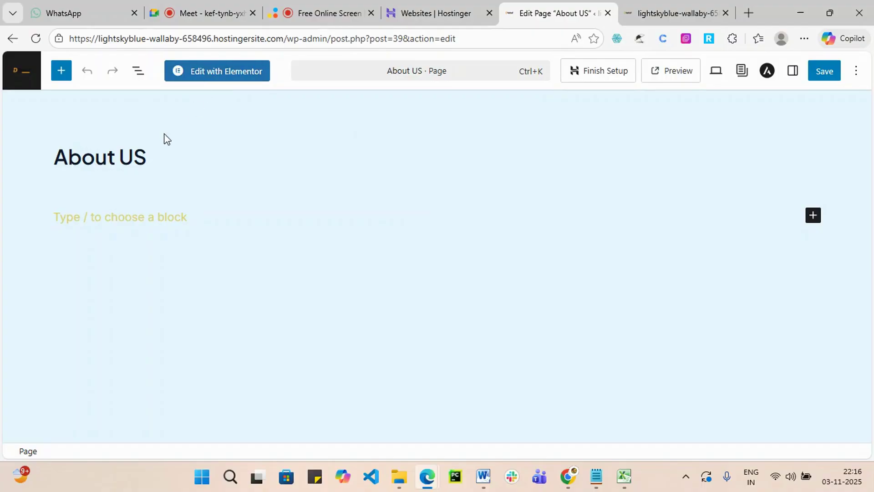
Switch the About US page from the block editor to Edit with Elementor.
left_click_drag(58, 148, 172, 162)
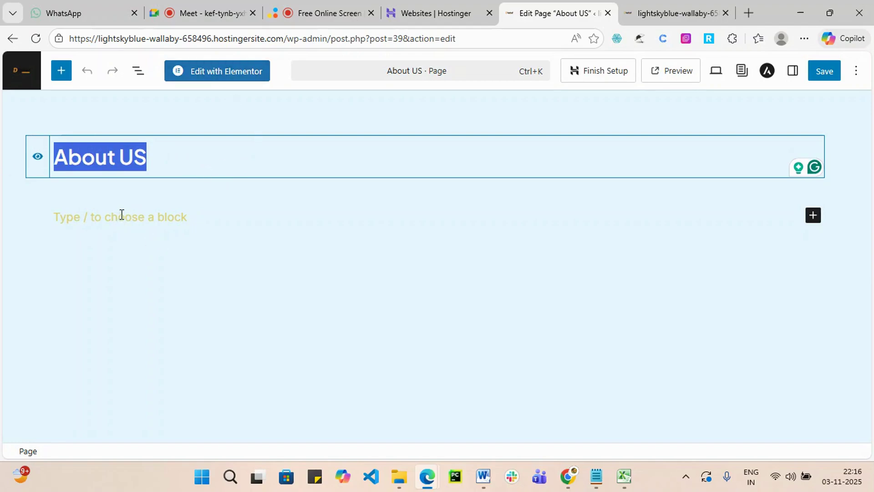
left_click(218, 70)
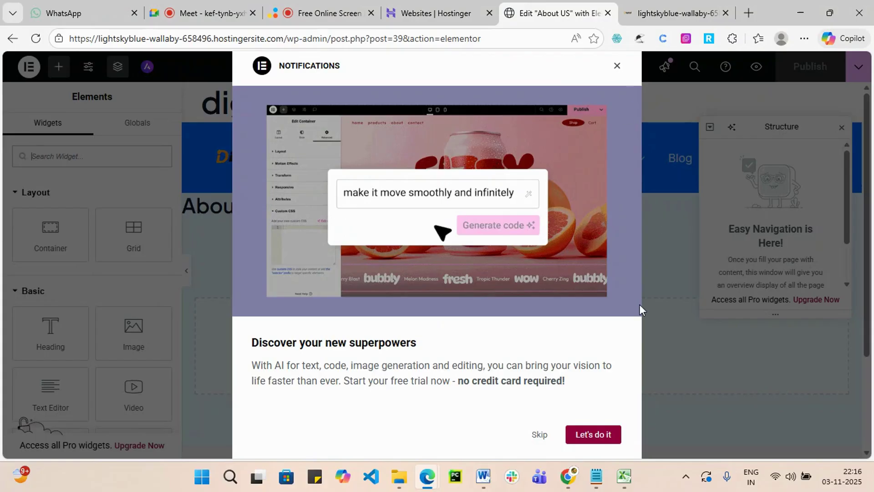
Dismiss the AI features promo and close the page structure panel.
left_click(541, 437)
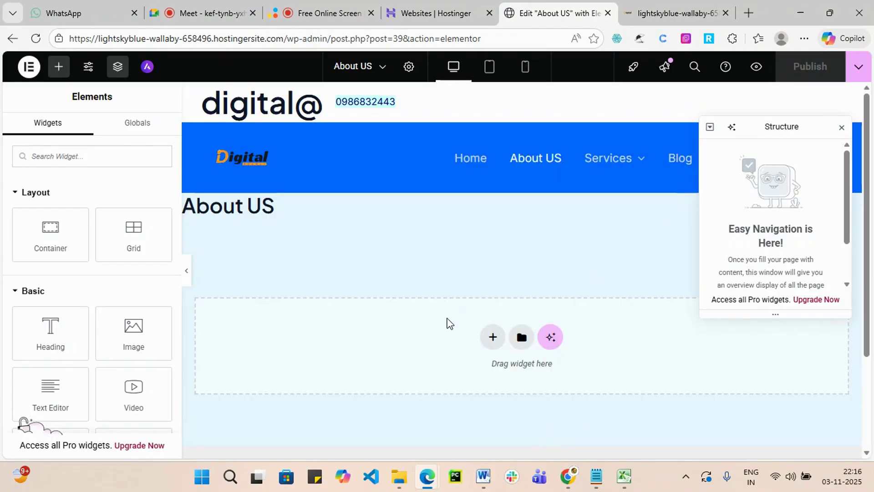
scroll(419, 285, "down", 3)
scroll(290, 272, "up", 3)
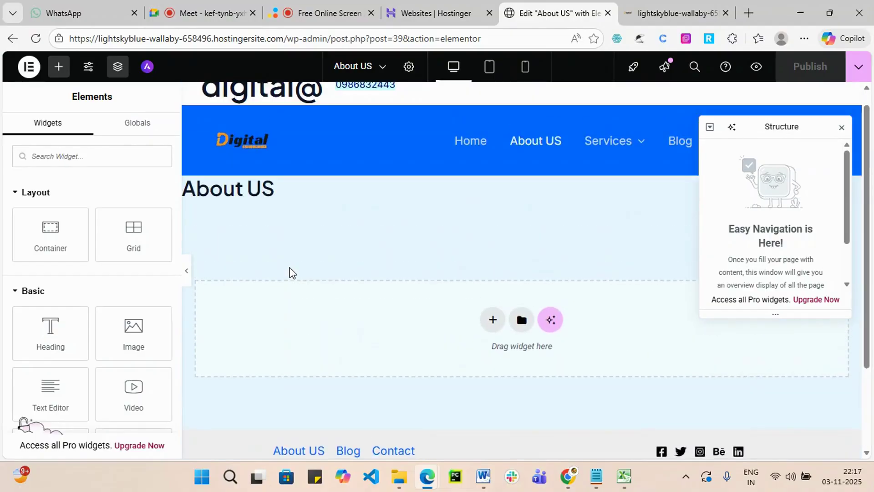
left_click(842, 127)
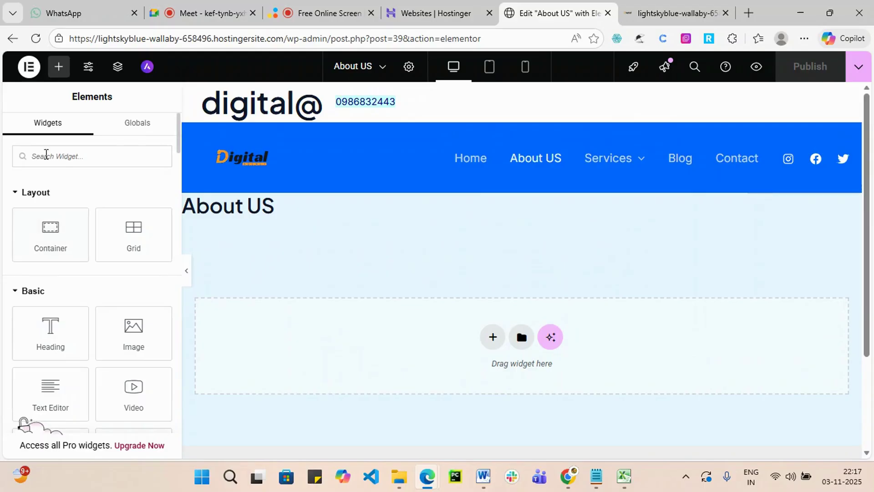
Scroll the Elements panel to the Pro section and open the Elementor Pro upgrade page.
scroll(39, 273, "down", 6)
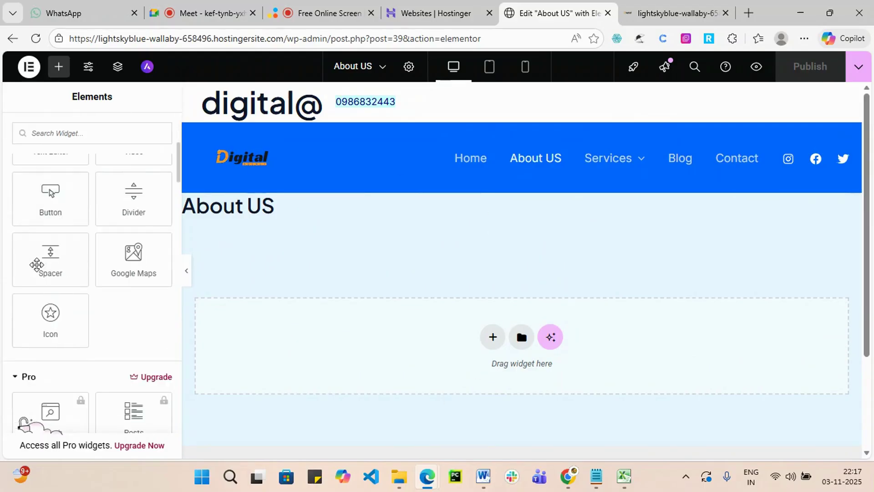
scroll(68, 341, "up", 6)
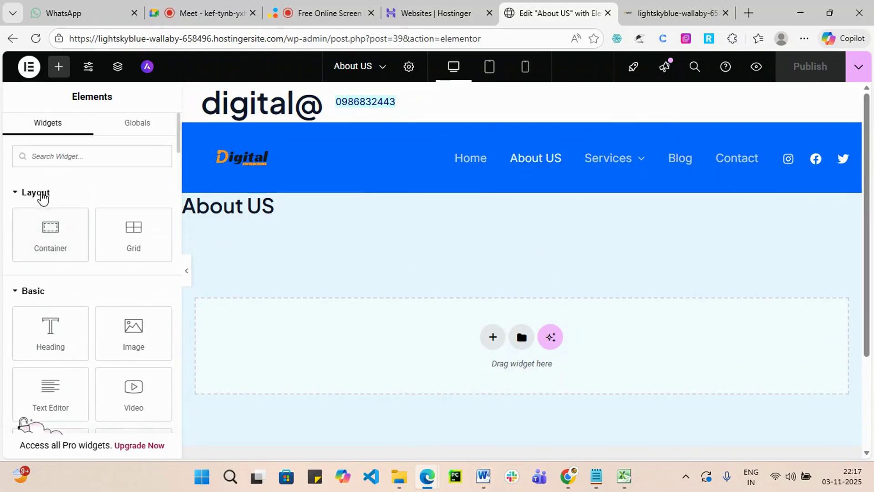
scroll(50, 332, "down", 6)
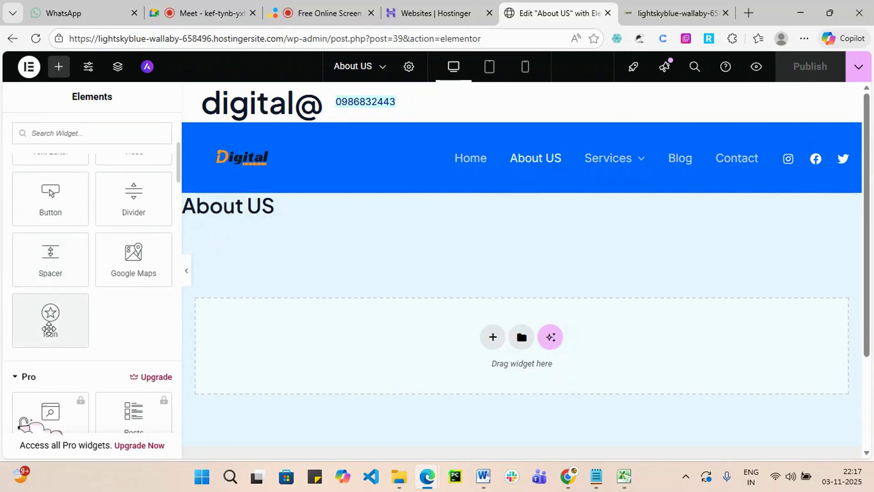
scroll(57, 323, "down", 4)
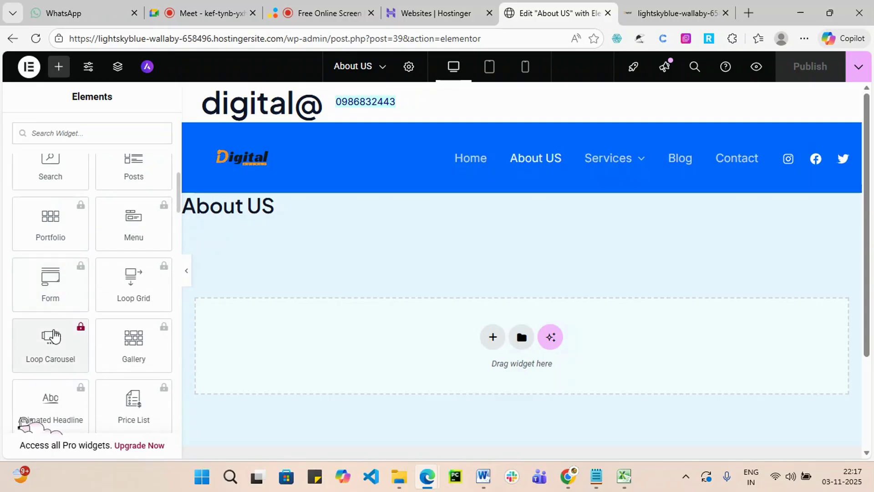
scroll(70, 296, "up", 4)
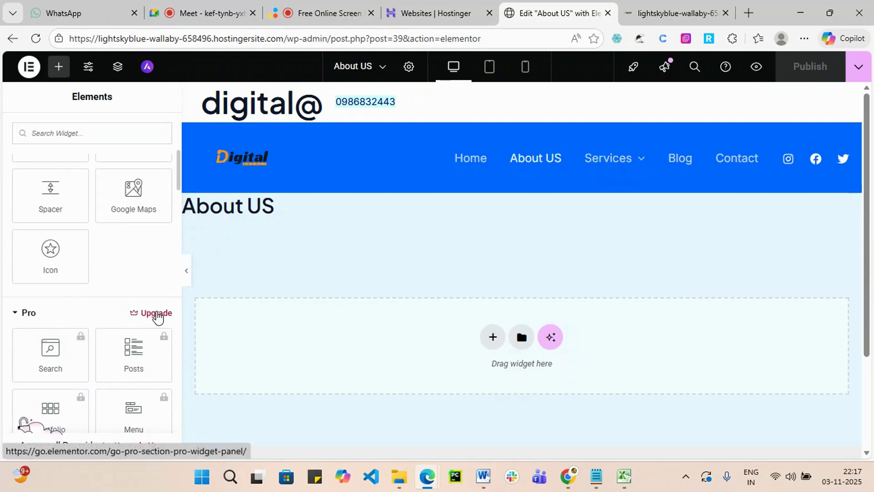
left_click(156, 314)
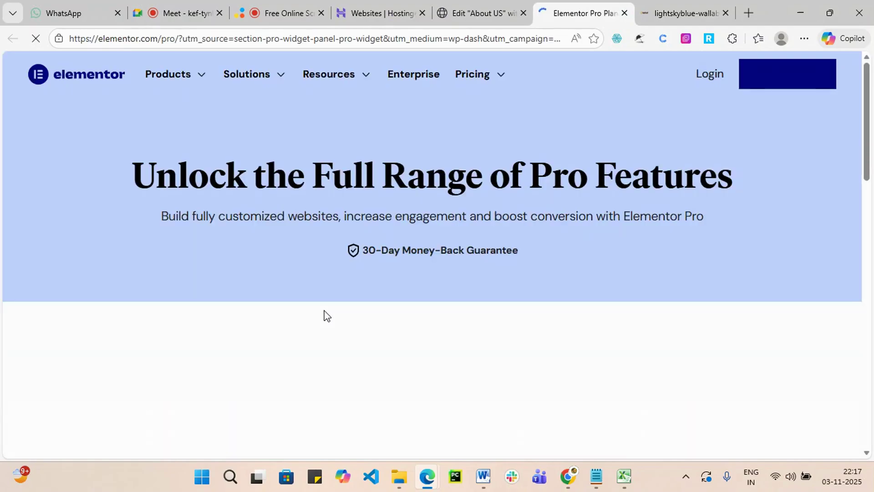
Browse the Elementor Pro pricing plans, then close that tab.
scroll(349, 304, "down", 5)
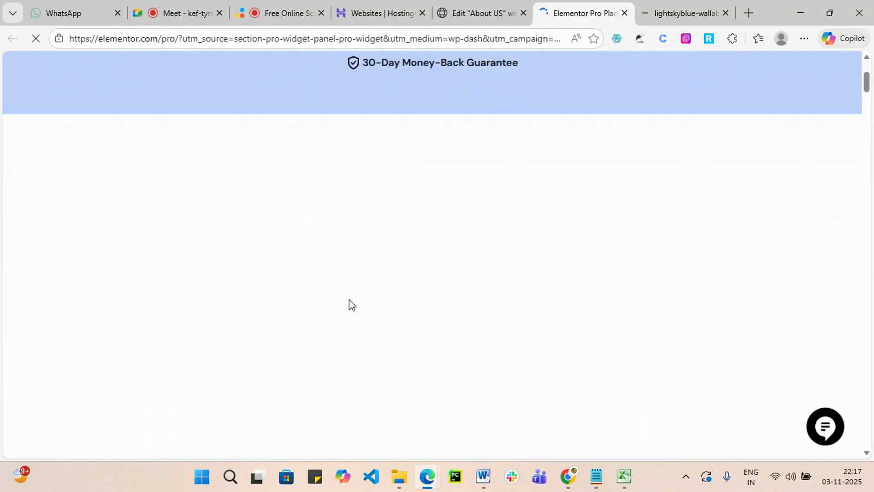
scroll(353, 301, "up", 4)
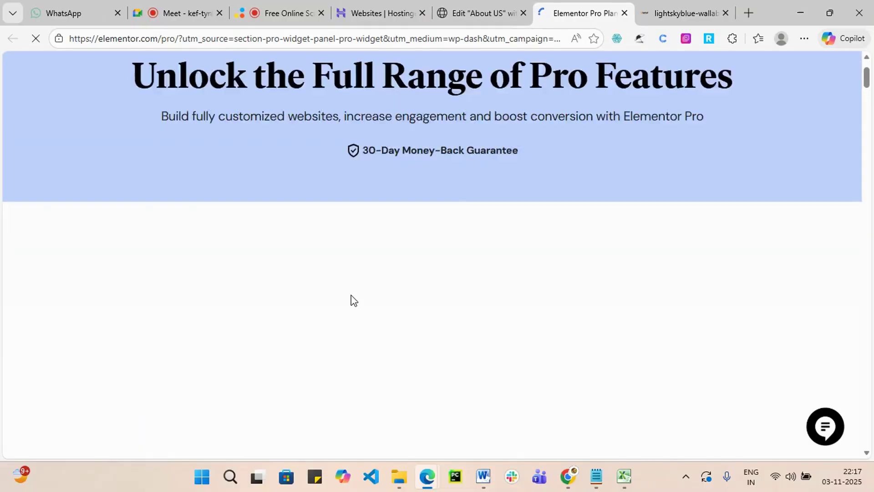
scroll(353, 300, "down", 1)
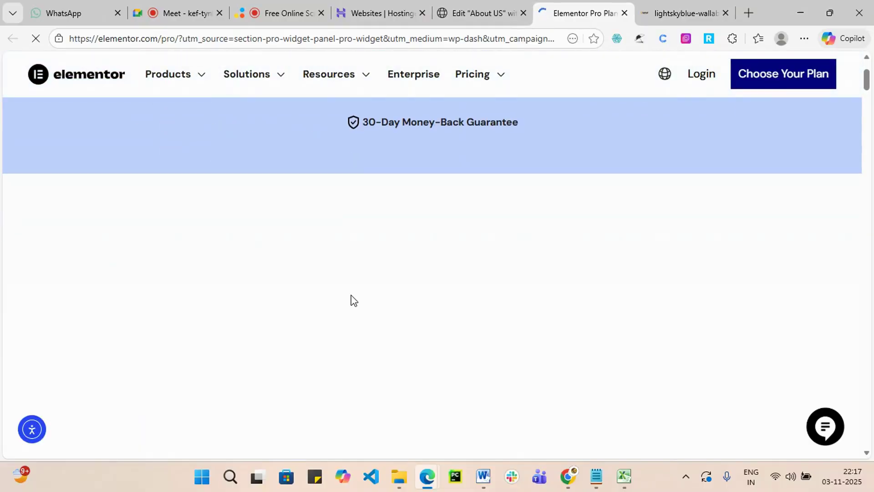
scroll(353, 301, "down", 2)
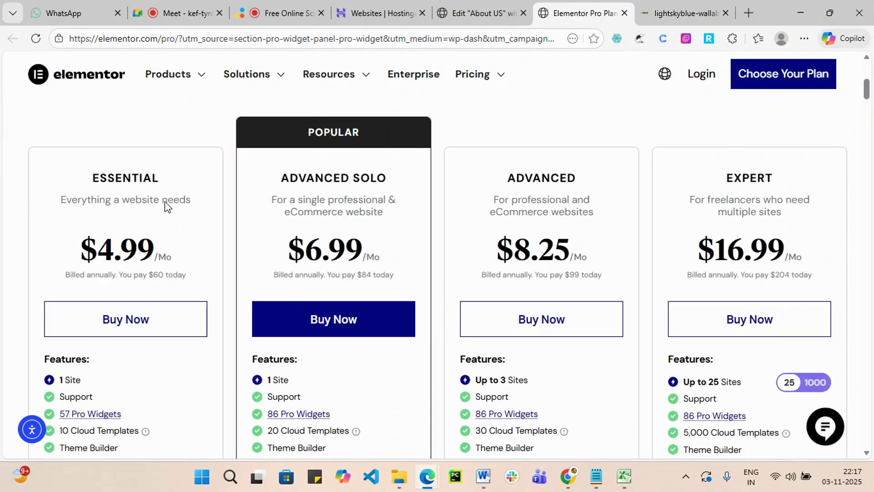
scroll(354, 251, "down", 1)
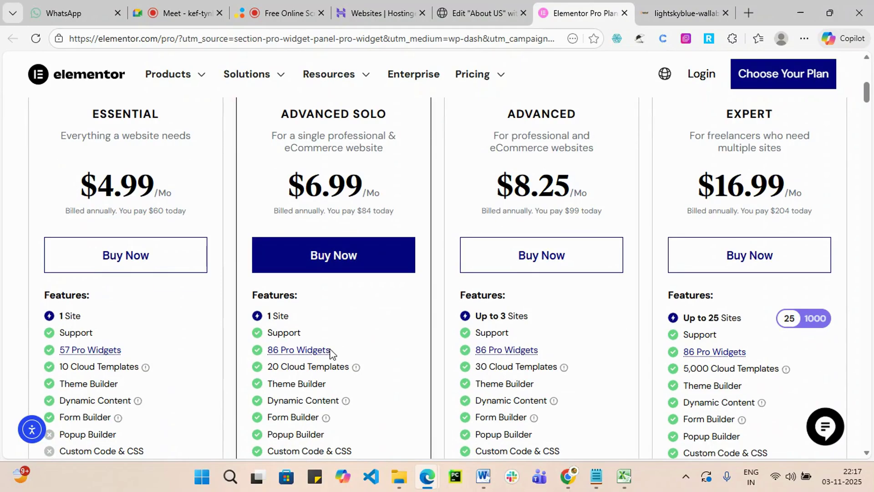
scroll(692, 321, "down", 1)
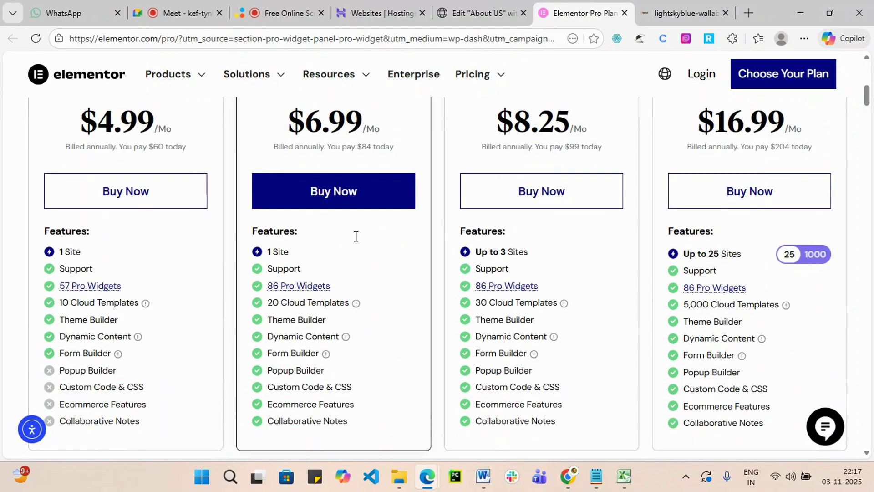
scroll(355, 255, "up", 5)
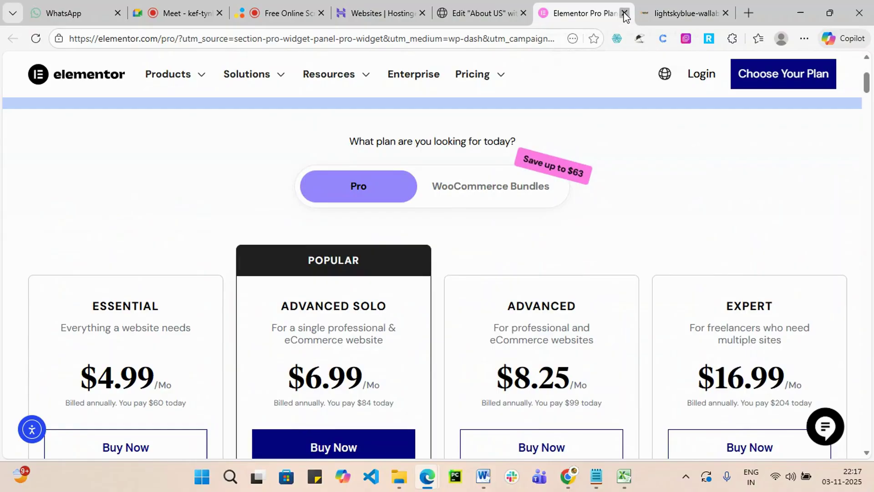
left_click(625, 14)
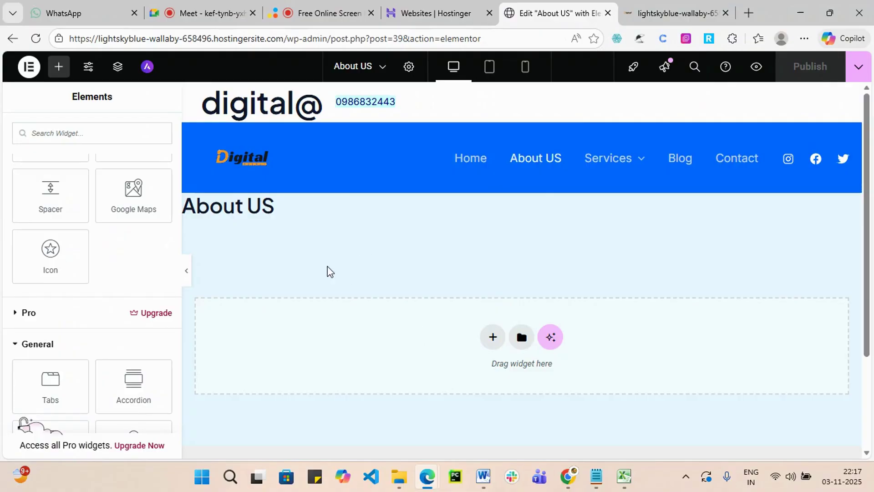
Open a blank new browser tab alongside the About US Elementor editor tab.
scroll(282, 273, "down", 3)
scroll(118, 293, "down", 3)
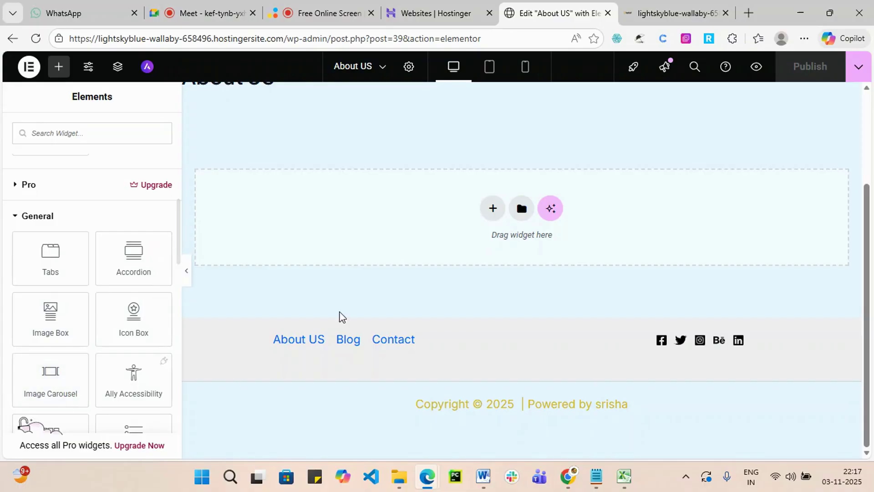
scroll(390, 275, "up", 3)
scroll(117, 329, "up", 4)
scroll(50, 255, "up", 5)
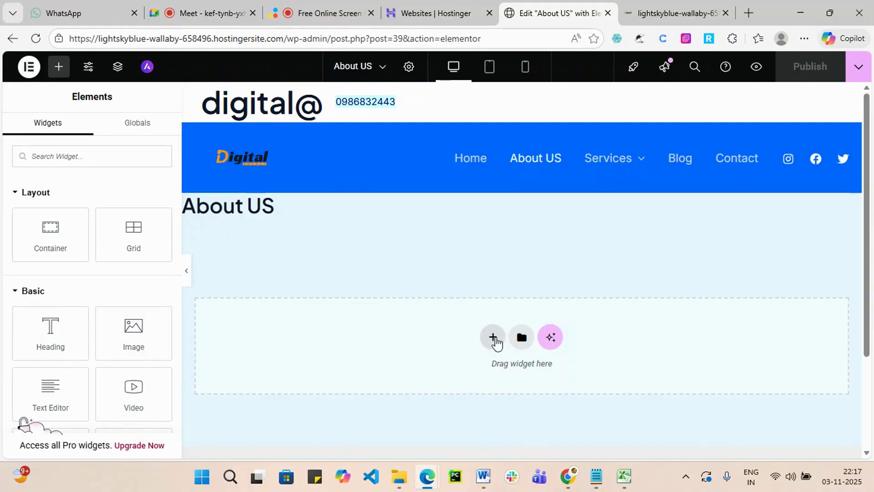
left_click(748, 13)
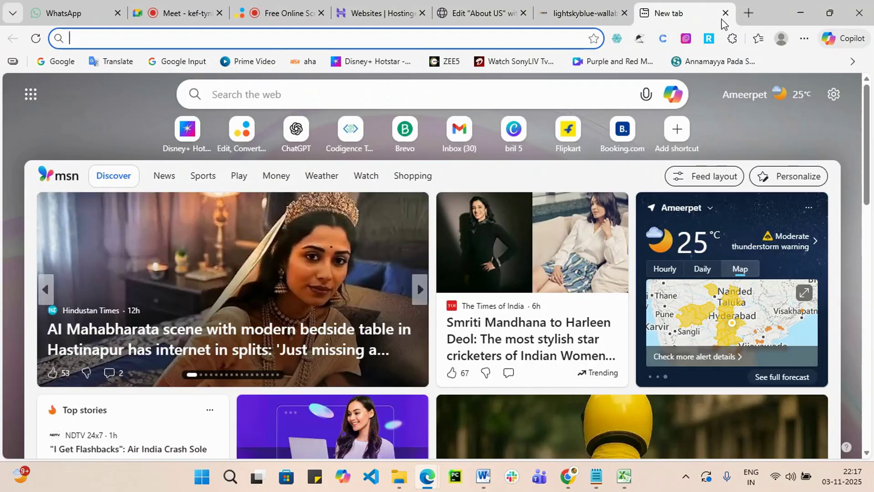
left_click(489, 13)
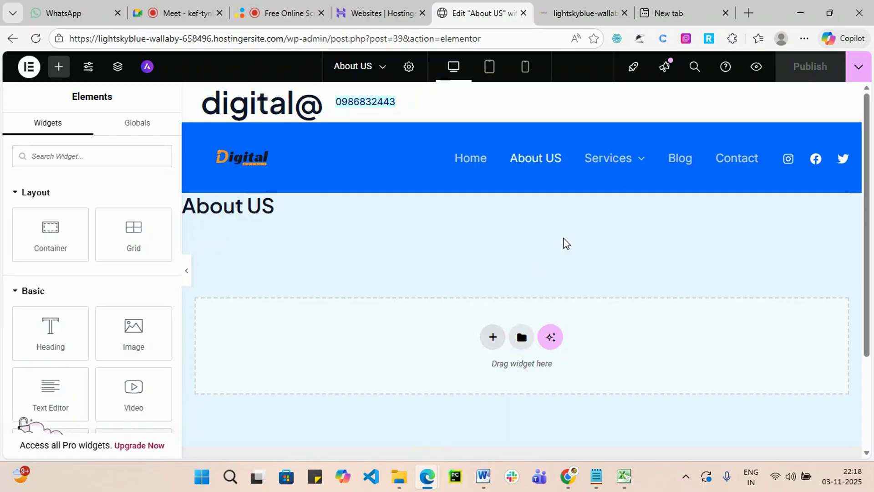
left_click(671, 11)
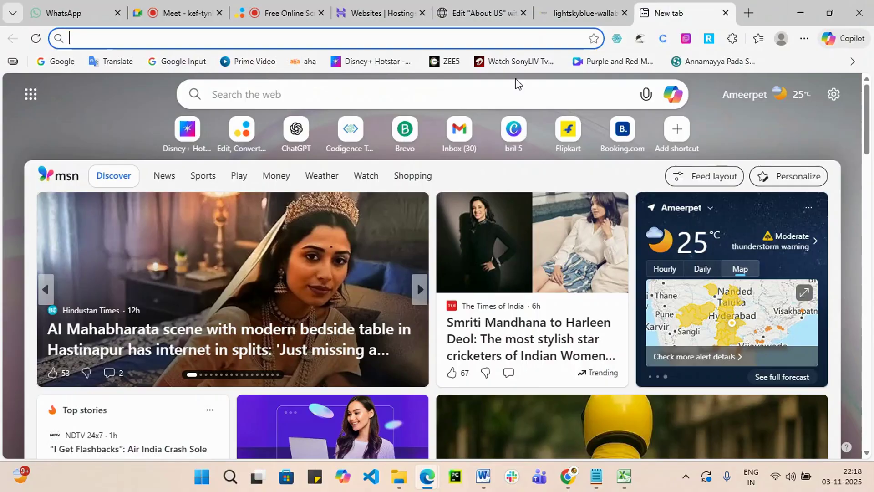
Open ChatGPT and ask it to write About Us content for the training institute.
left_click(329, 38)
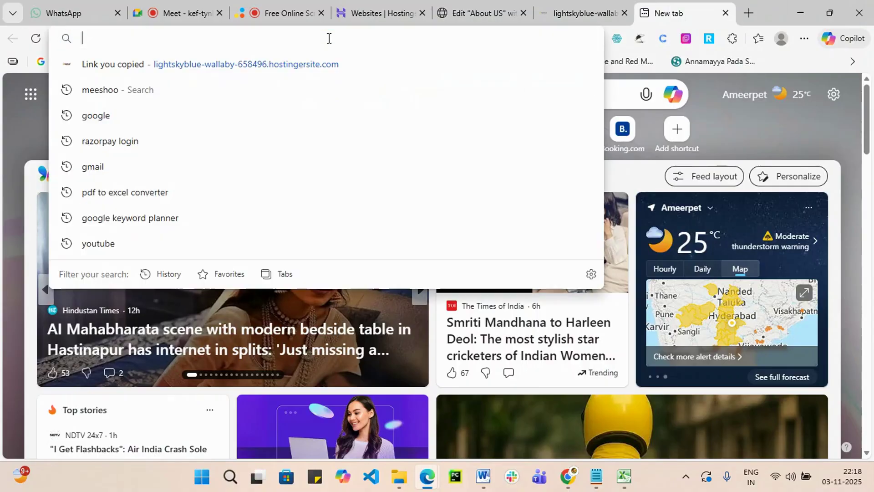
type("c")
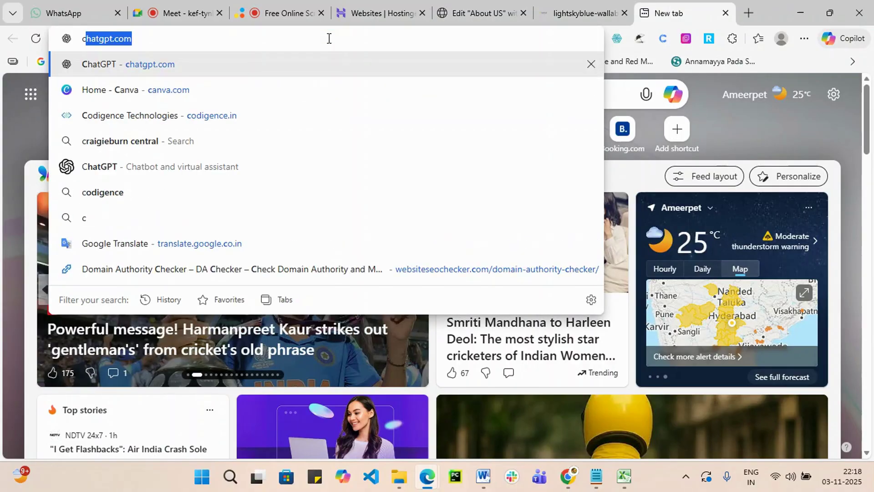
key("Return")
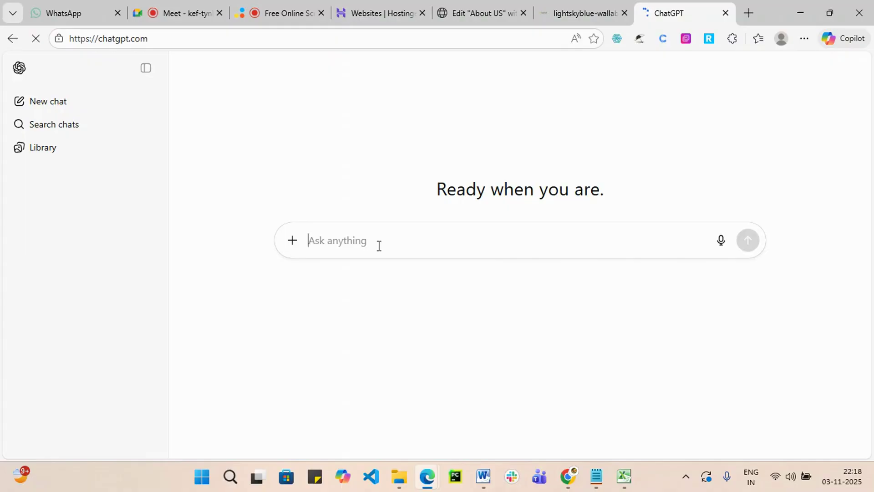
type("write")
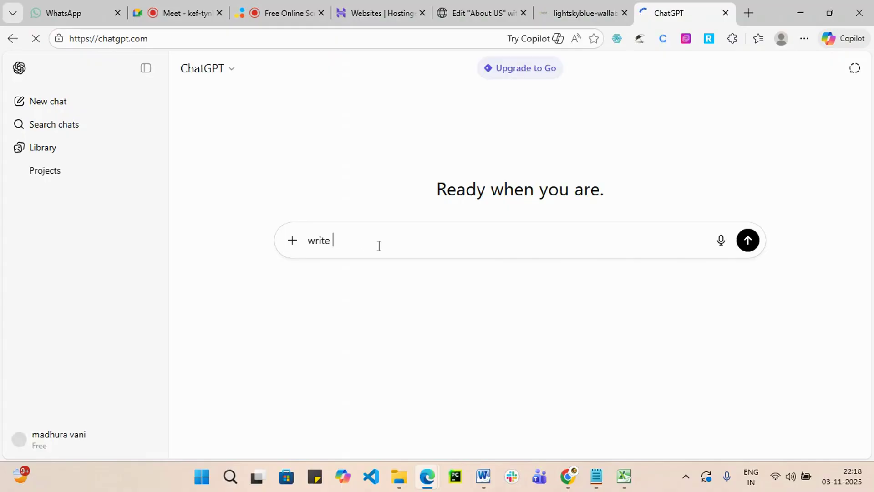
type(" about")
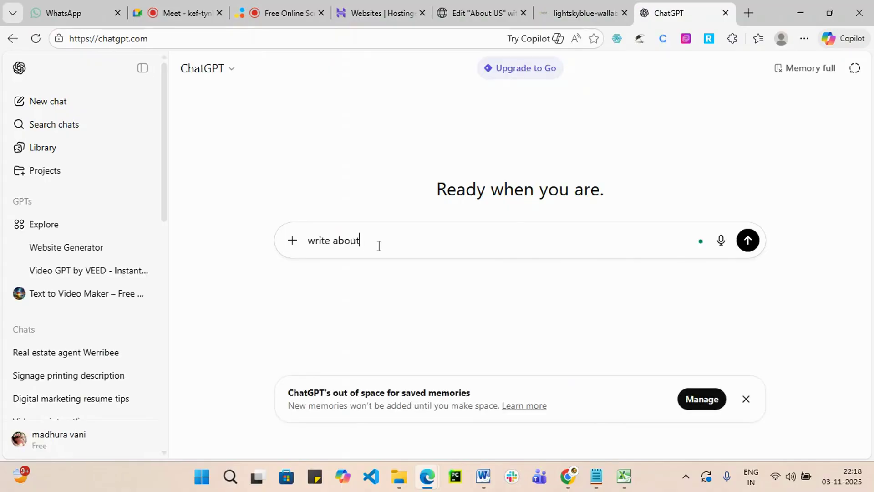
type(" use page content v")
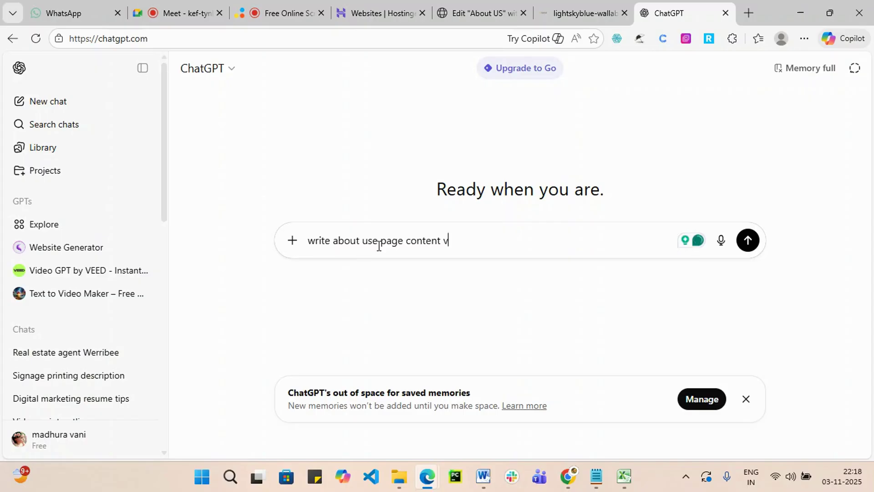
key("BackSpace")
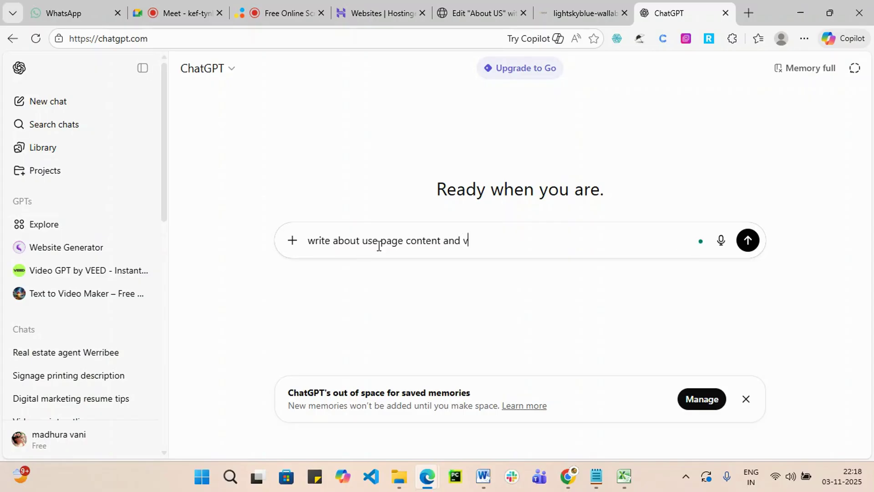
type("n , mission for")
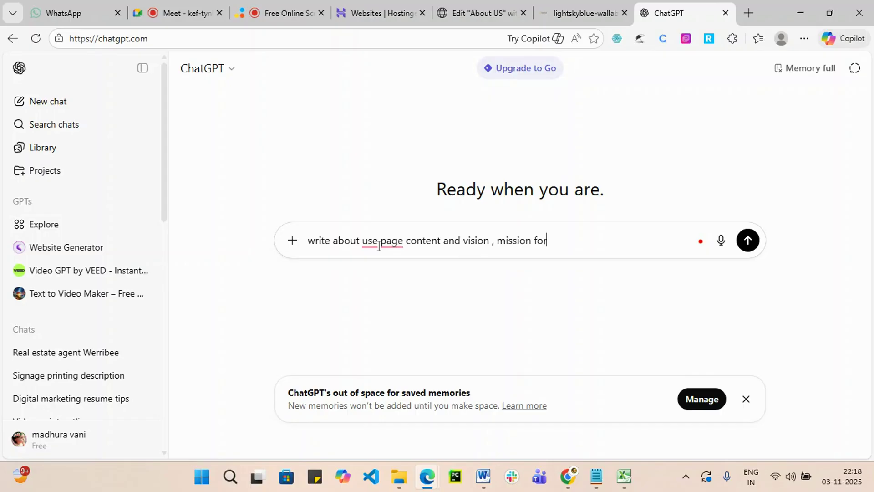
type("digital marekting online t")
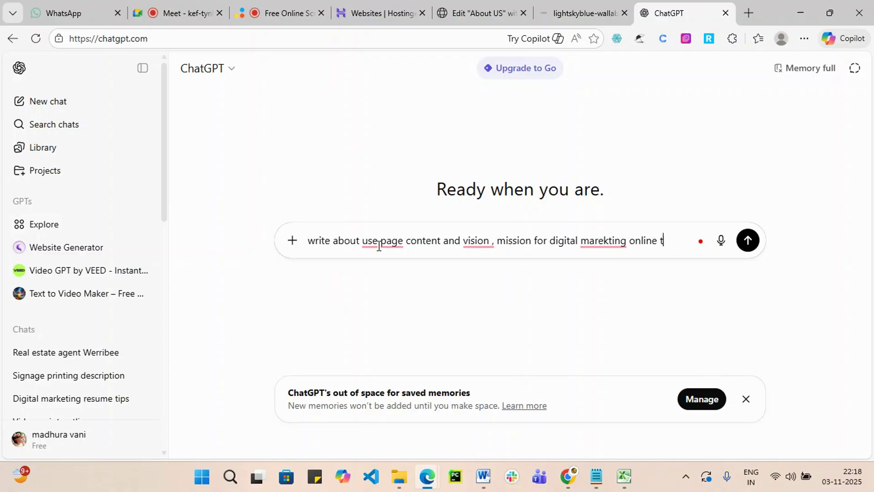
type("ainings")
left_click(746, 246)
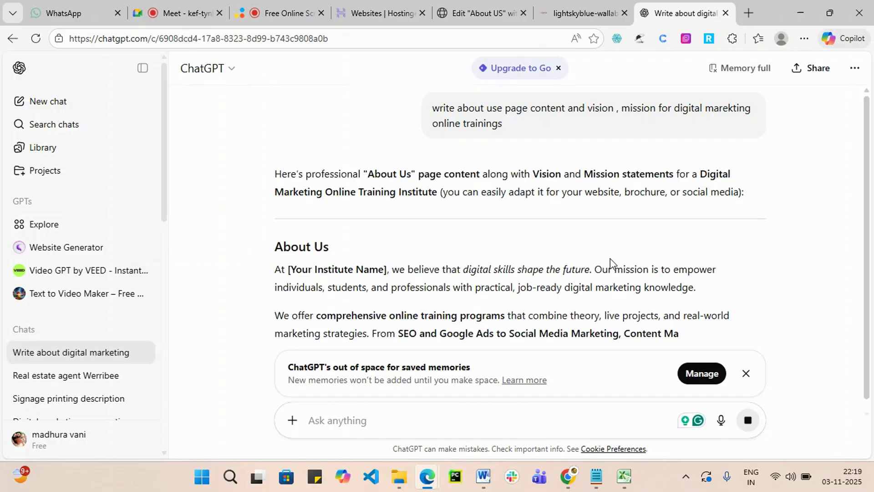
Scroll through the reply to review its About Us, Our Vision and Our Mission sections.
scroll(468, 251, "down", 3)
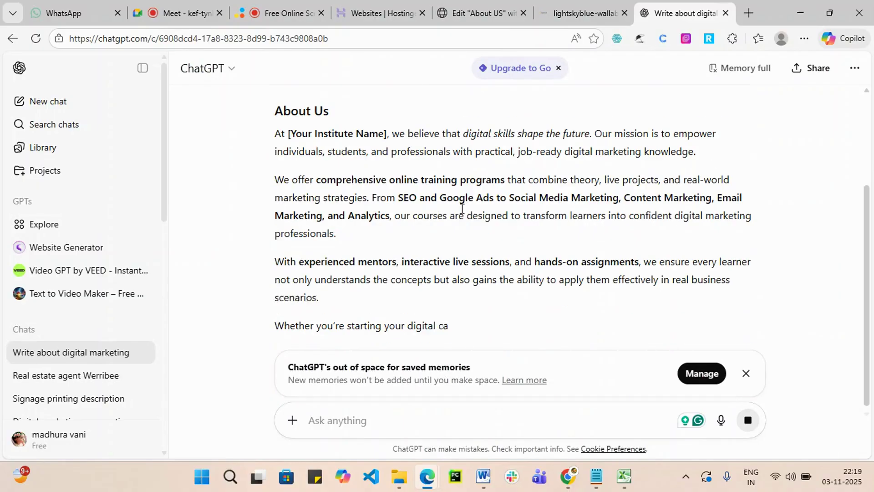
scroll(546, 238, "down", 1)
scroll(601, 238, "down", 6)
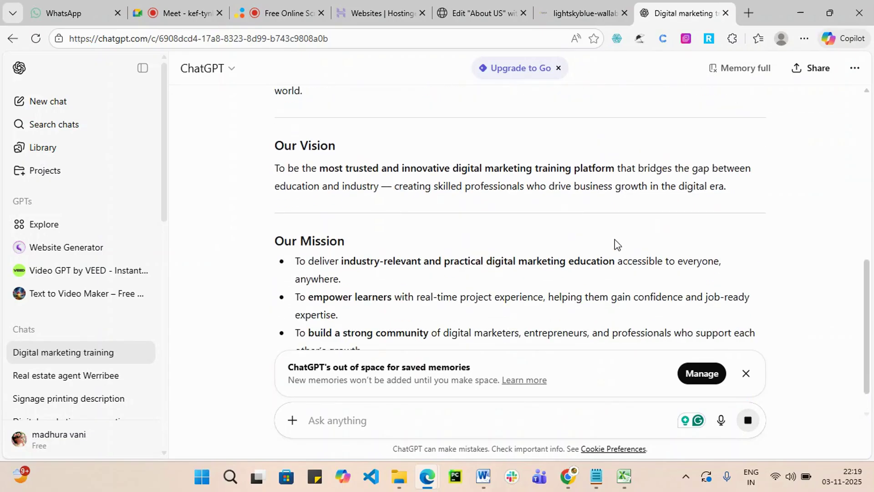
scroll(614, 245, "down", 2)
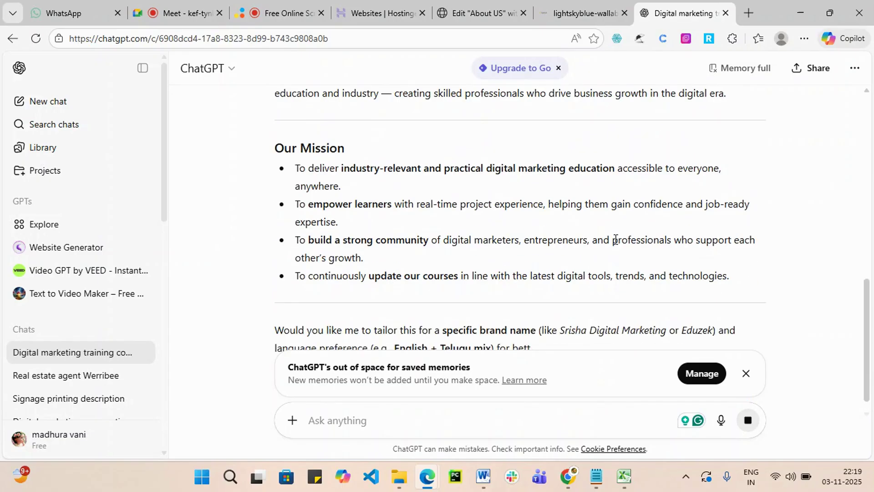
scroll(614, 232, "down", 1)
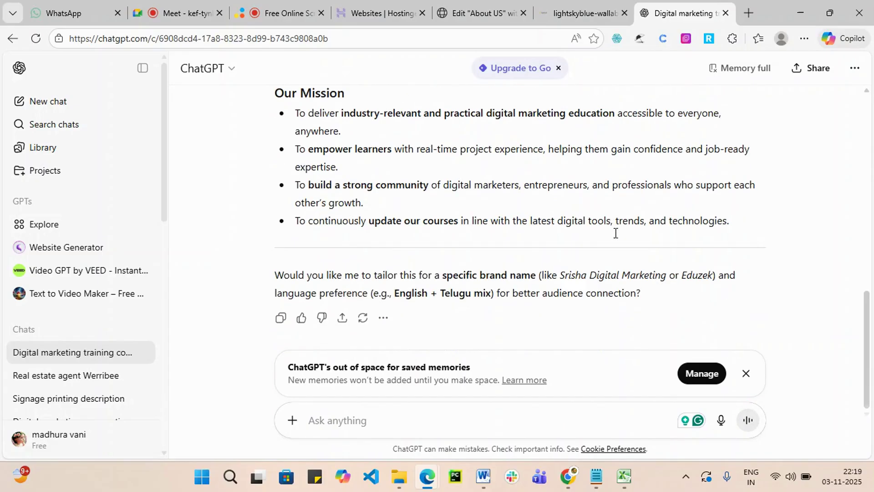
scroll(614, 232, "up", 5)
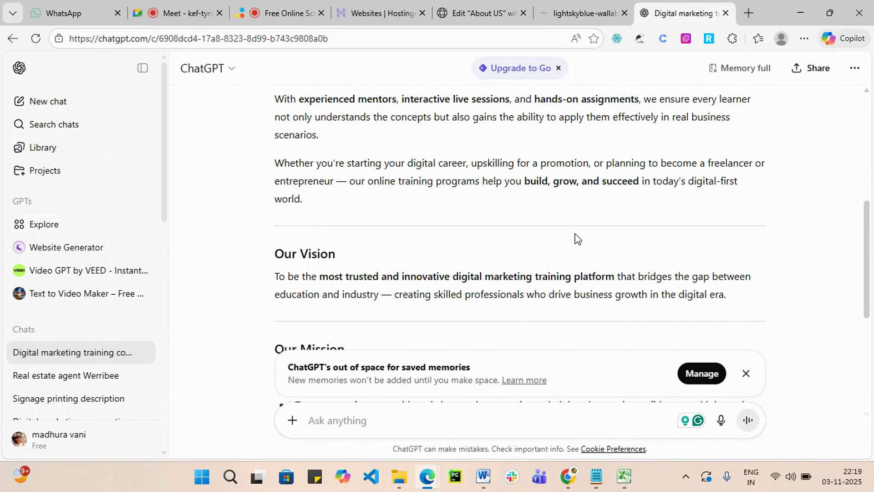
scroll(611, 204, "up", 6)
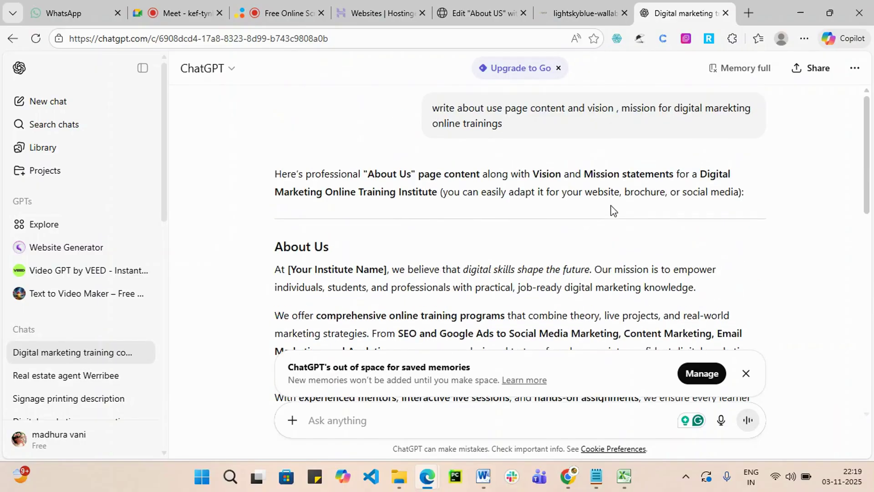
scroll(612, 208, "down", 5)
scroll(555, 217, "up", 3)
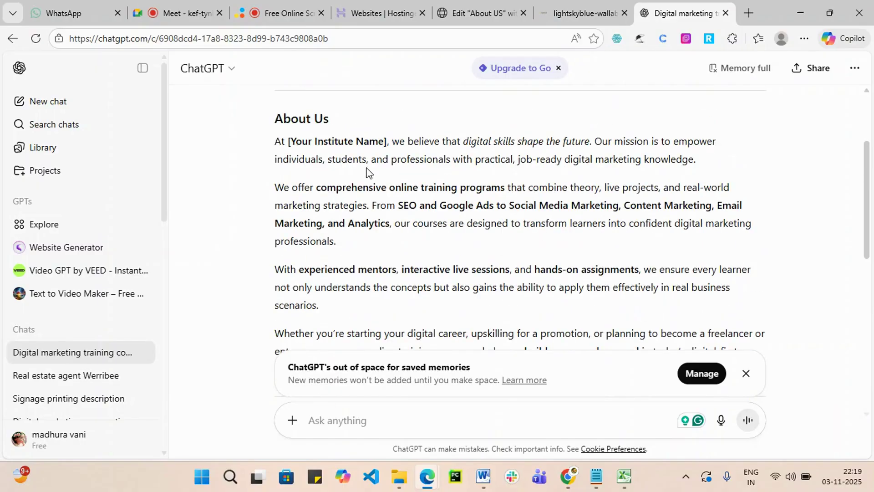
scroll(369, 172, "down", 7)
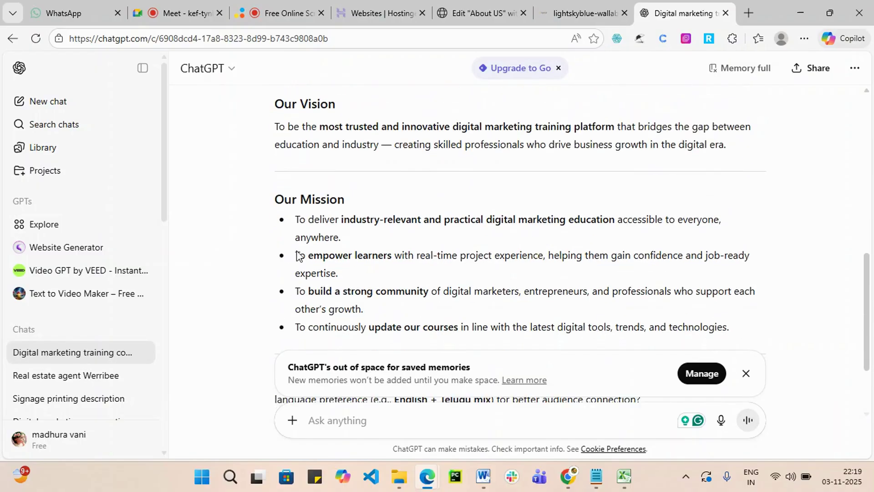
scroll(373, 267, "down", 2)
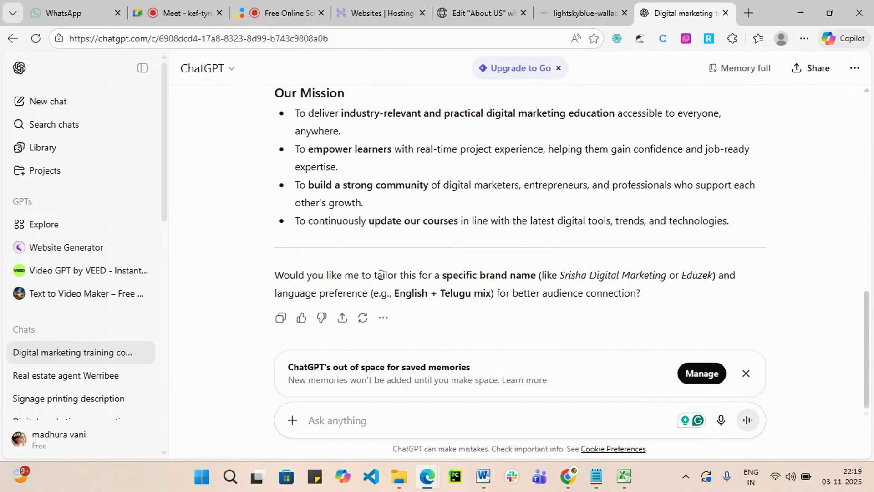
scroll(381, 275, "up", 7)
scroll(380, 278, "up", 5)
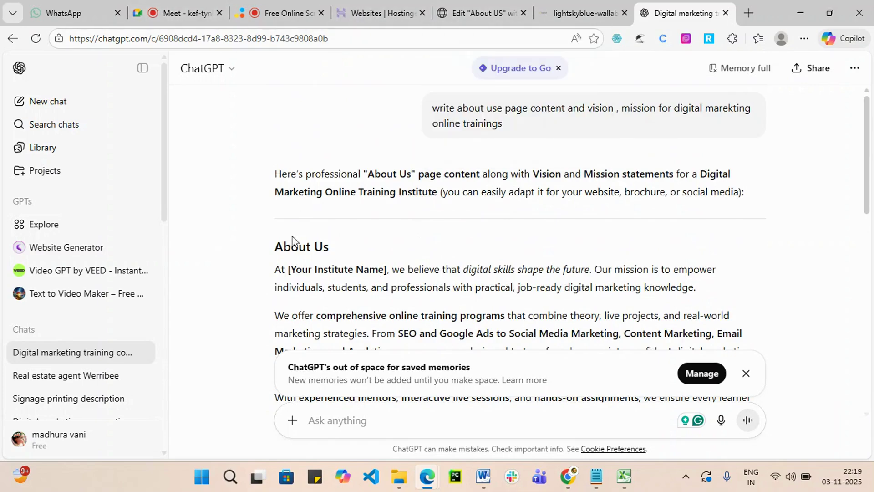
Select the About Us reply text, then add a two-column flexbox container below the About US title.
left_click_drag(285, 251, 512, 384)
left_click(496, 13)
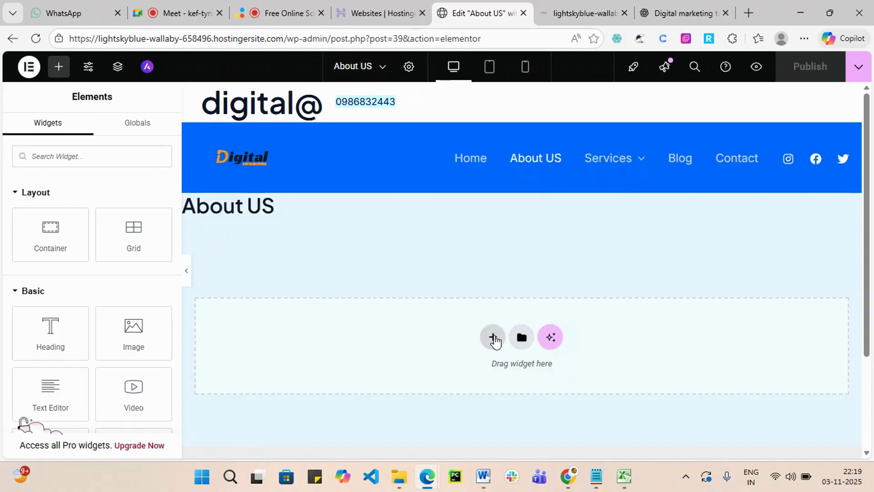
left_click(493, 337)
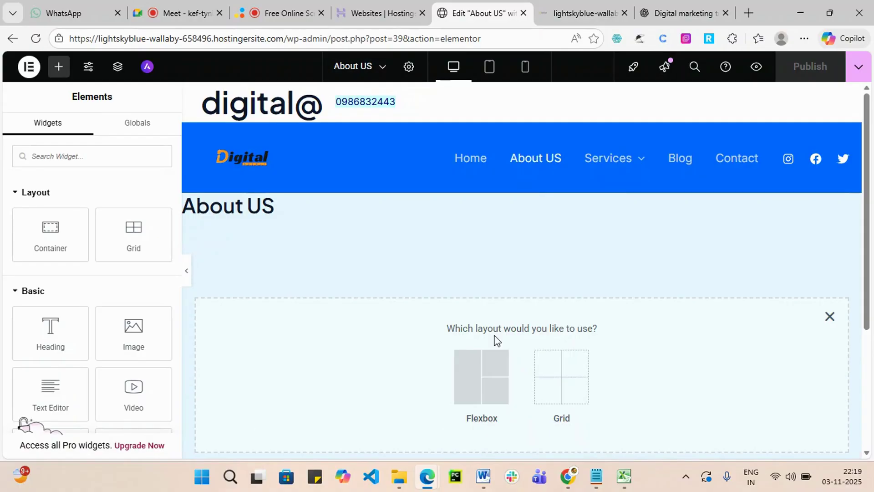
left_click(483, 382)
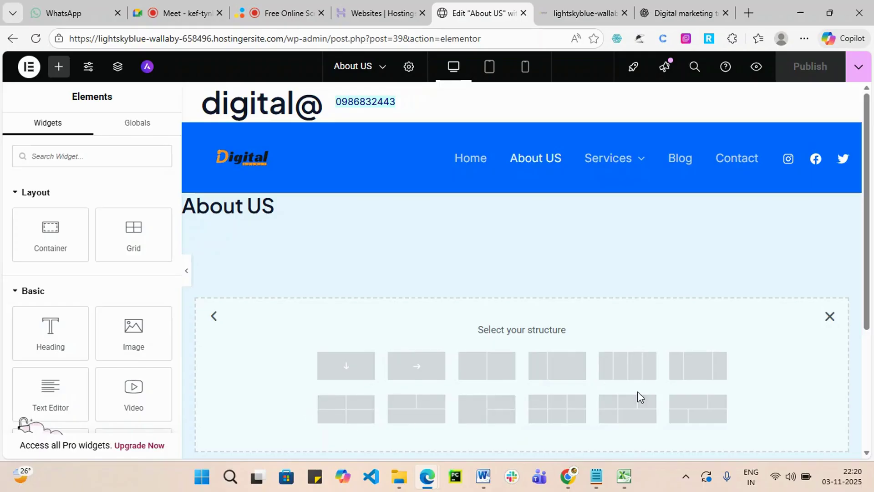
left_click(488, 376)
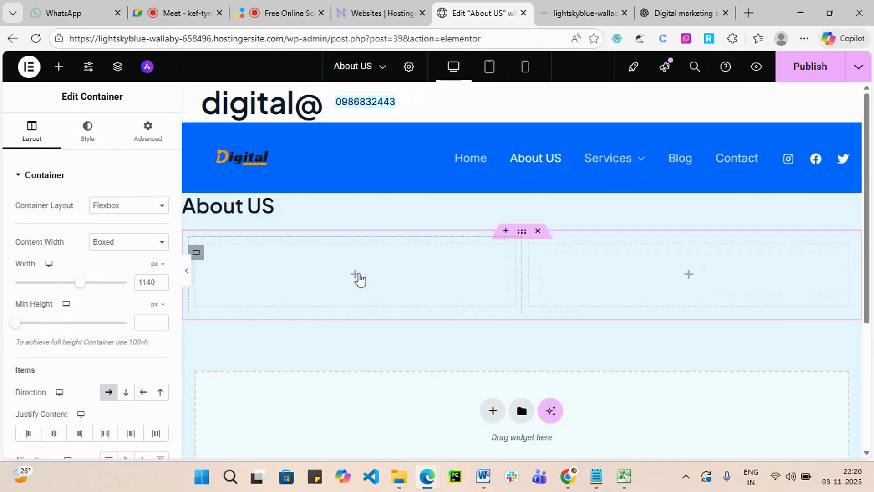
Drag an Image widget into the left column of the new container.
left_click(356, 274)
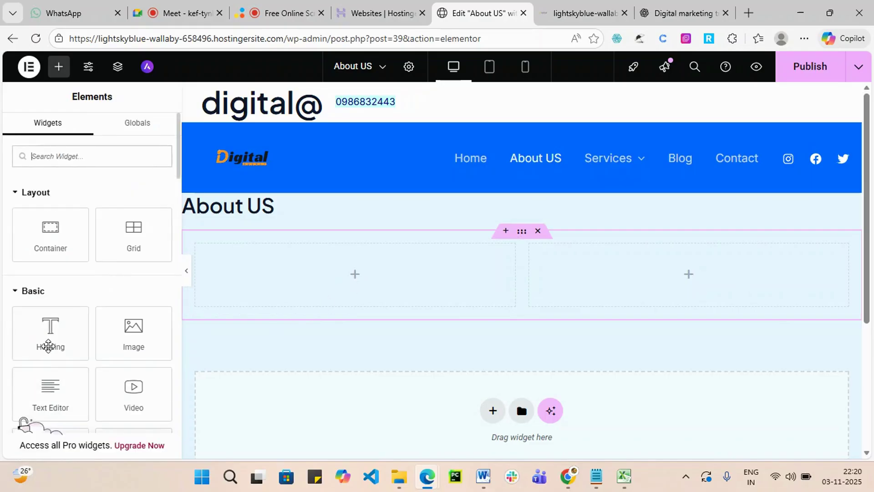
scroll(55, 345, "down", 3)
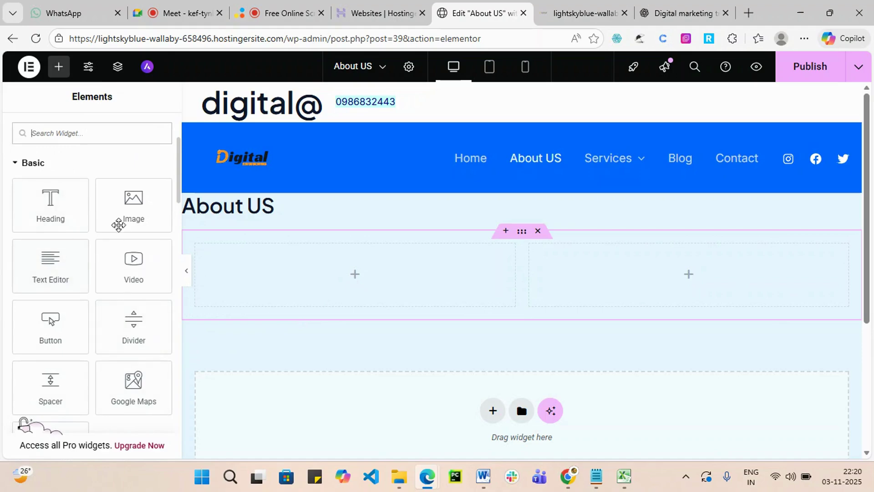
left_click_drag(128, 210, 365, 286)
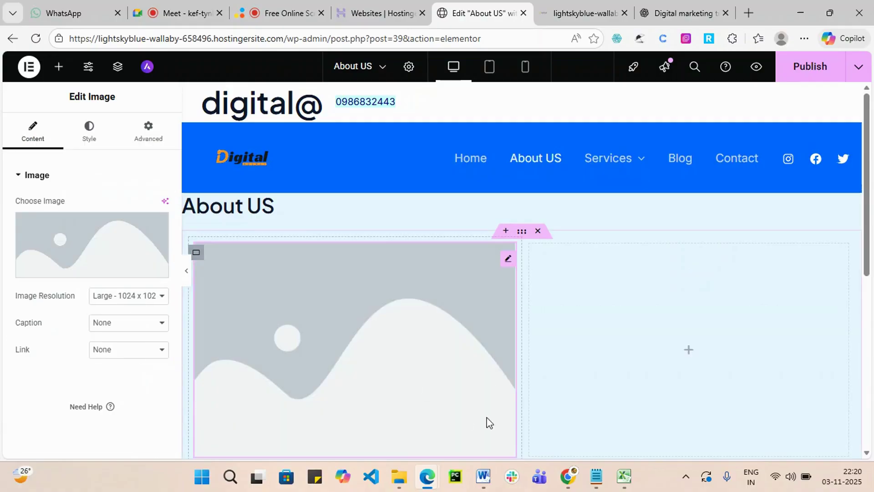
left_click(84, 269)
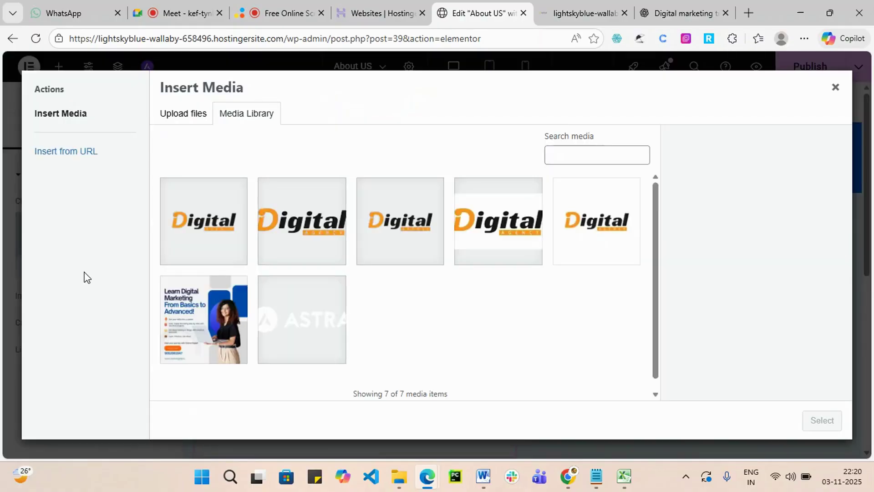
Pick the Learn Digital Marketing image from the Media Library and insert it.
left_click(287, 10)
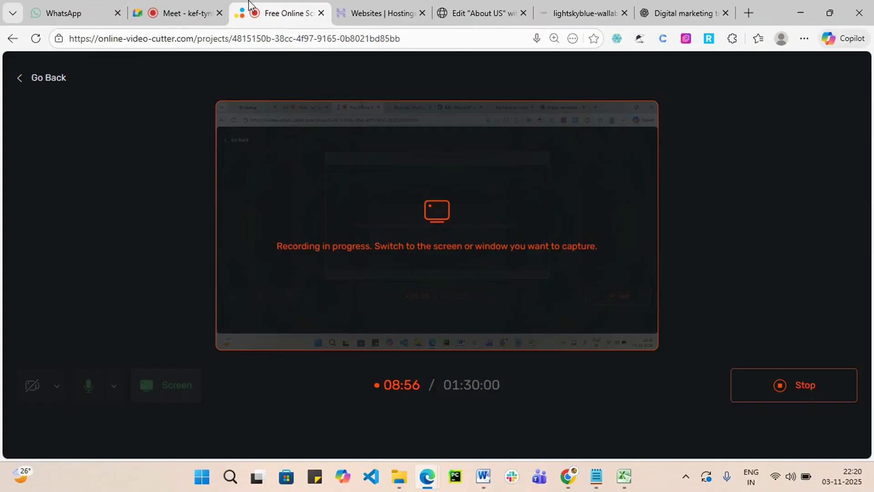
left_click(182, 6)
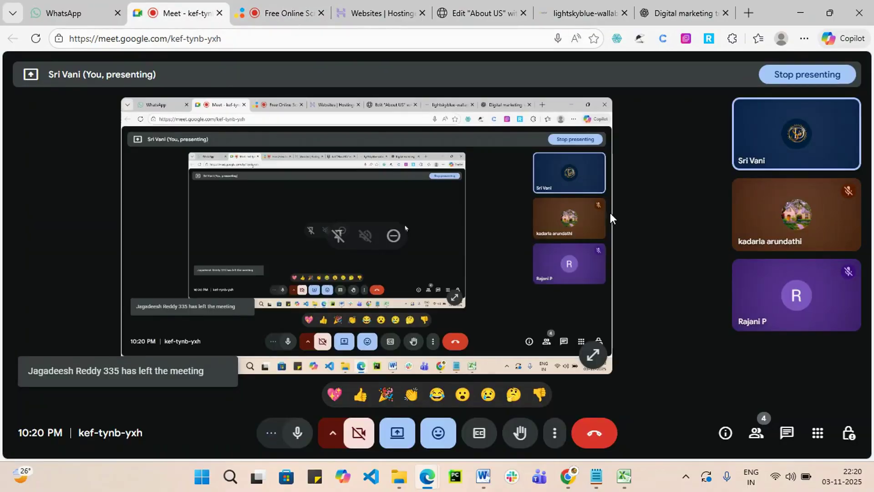
left_click(663, 11)
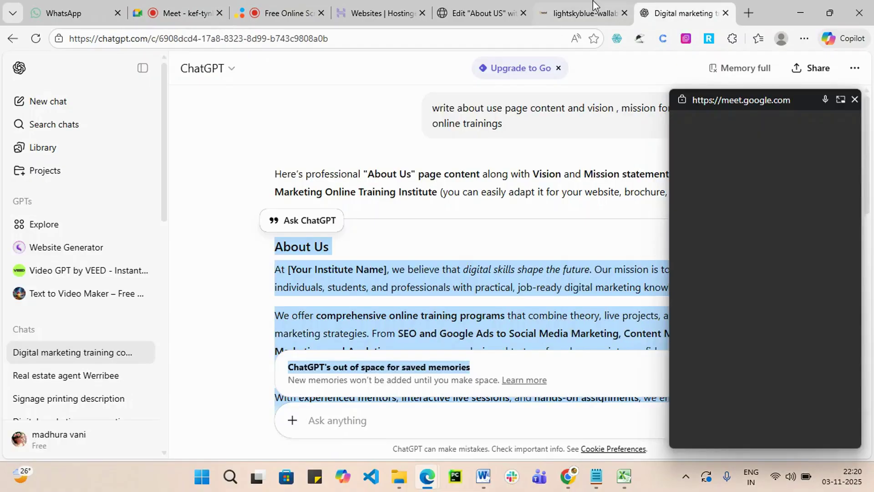
left_click(587, 12)
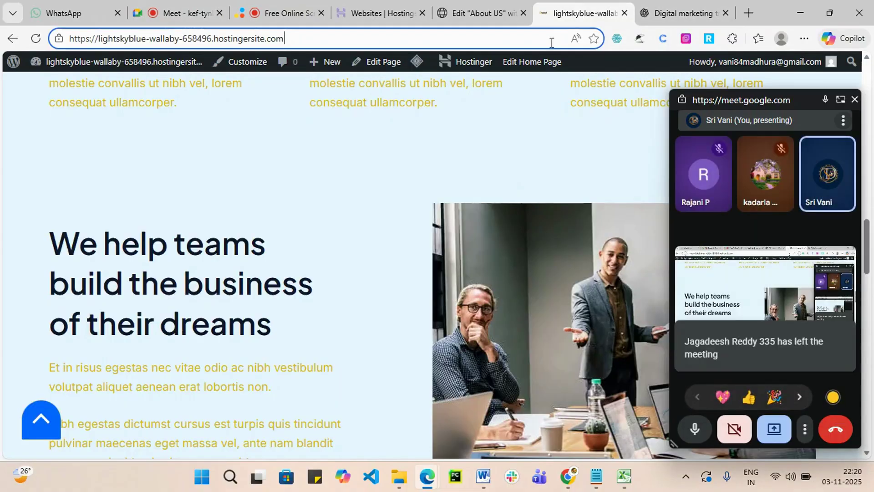
left_click(456, 13)
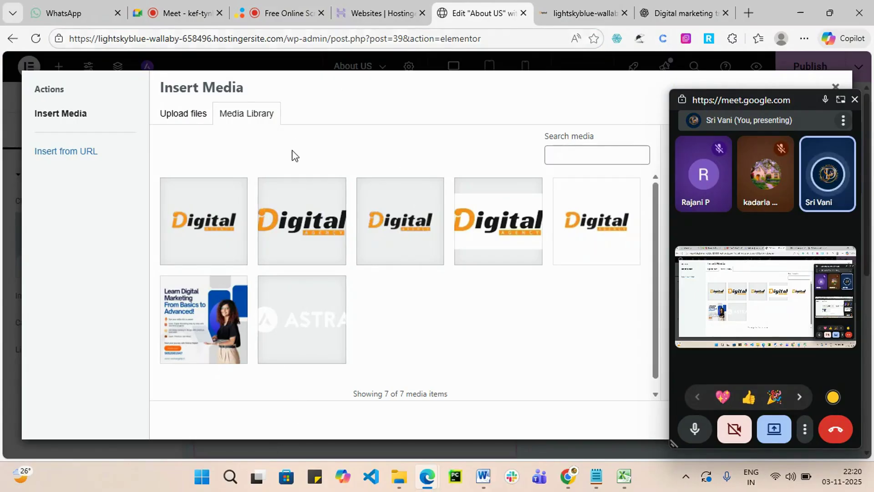
left_click(200, 328)
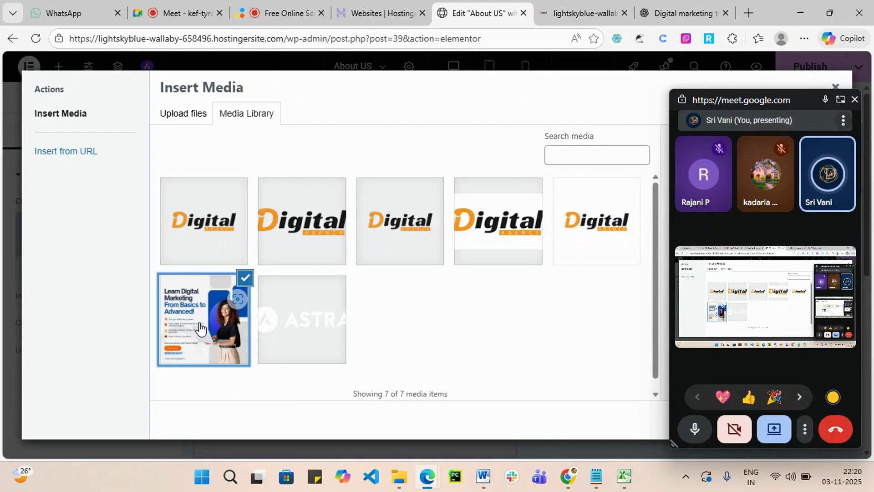
left_click(854, 100)
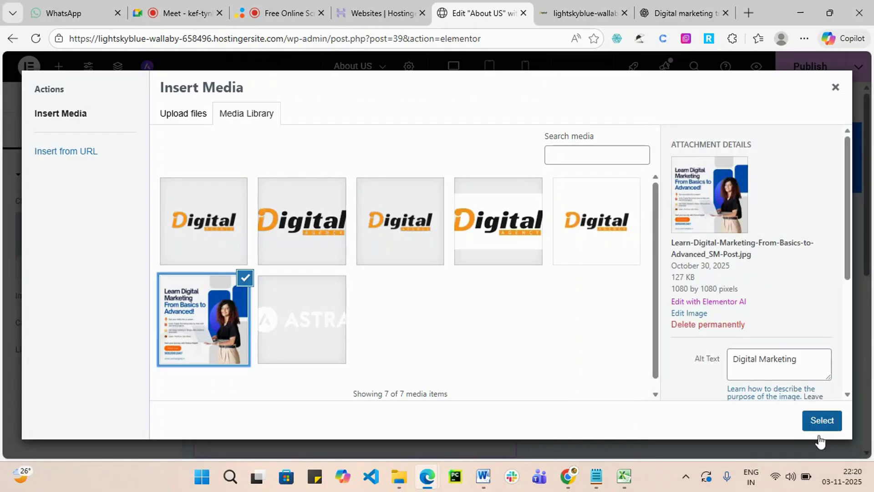
left_click(822, 422)
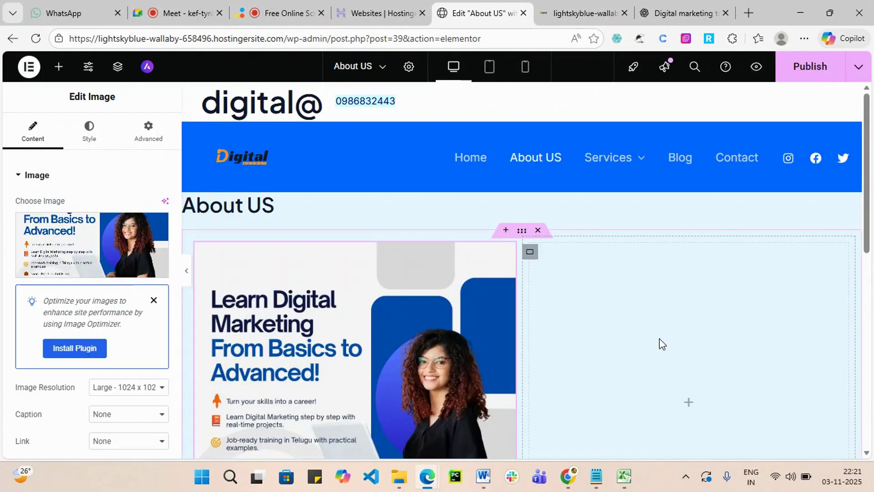
scroll(661, 344, "down", 3)
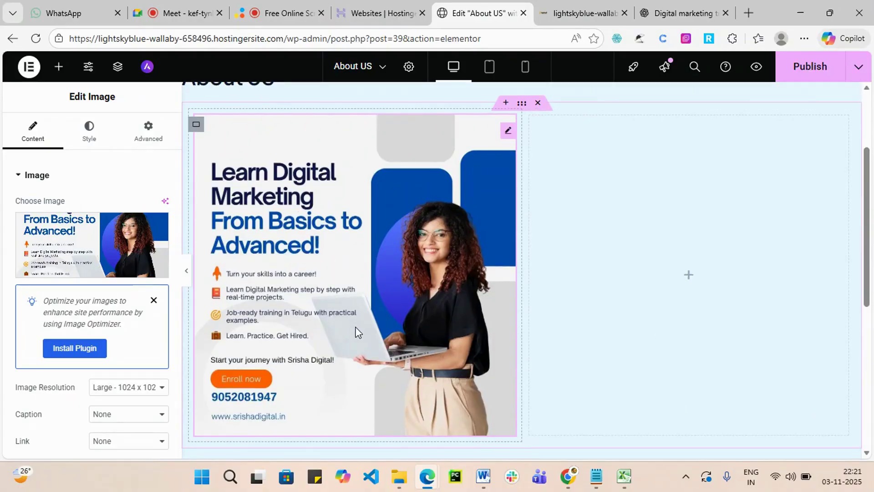
scroll(455, 305, "up", 2)
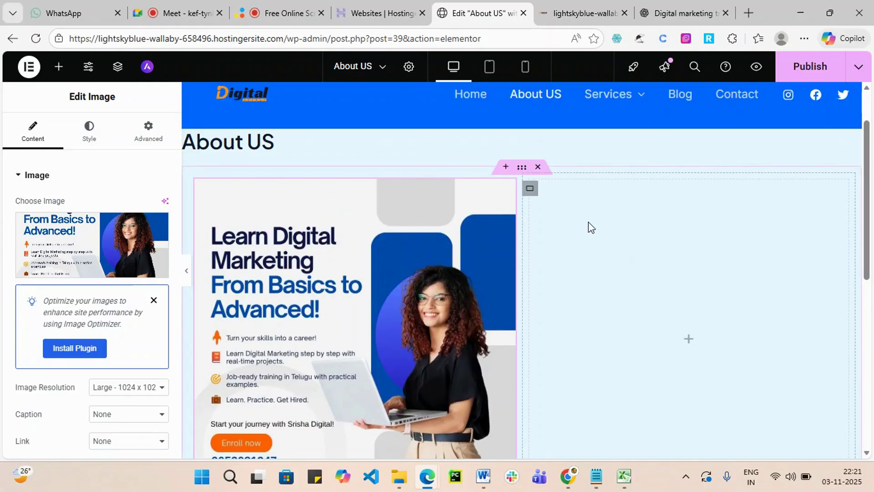
Admit the waiting participant in Google Meet, then drop a Text Editor widget into the right column.
left_click(689, 343)
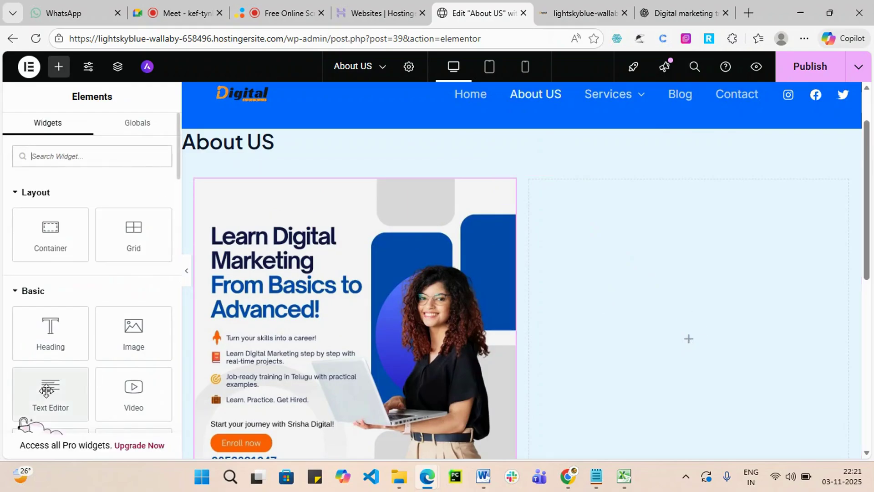
left_click(168, 12)
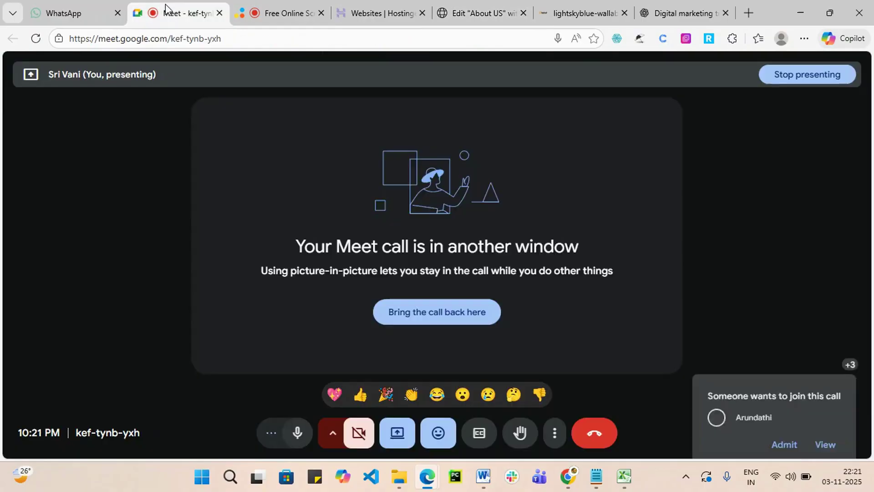
left_click(784, 352)
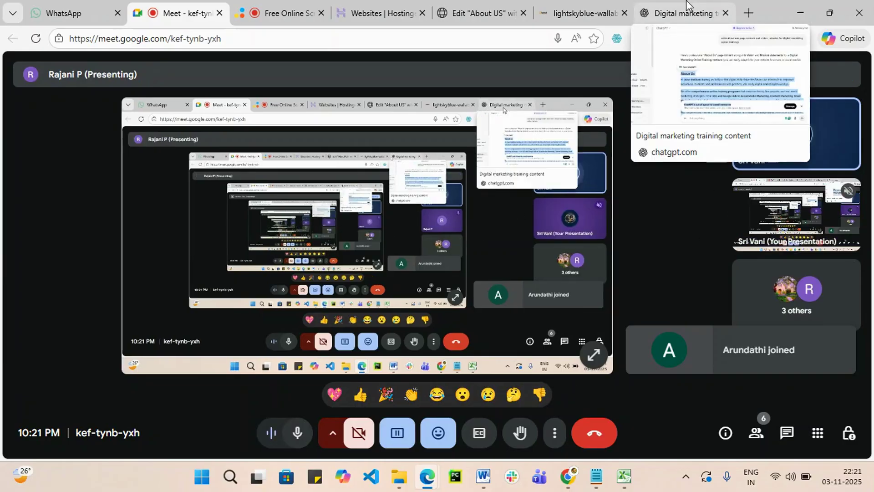
left_click(478, 12)
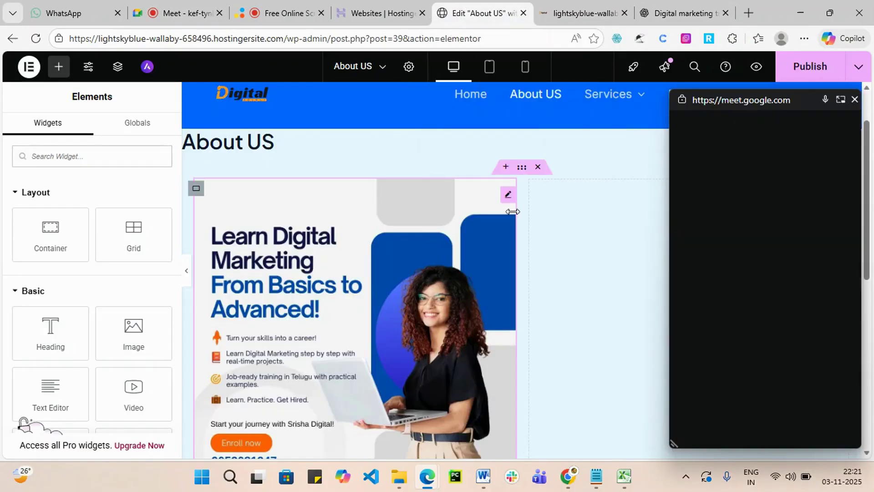
left_click(855, 99)
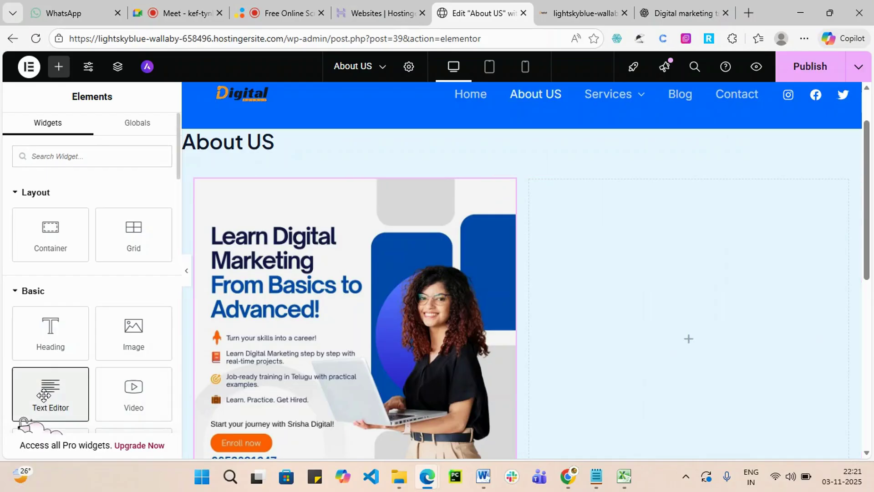
left_click_drag(44, 394, 671, 332)
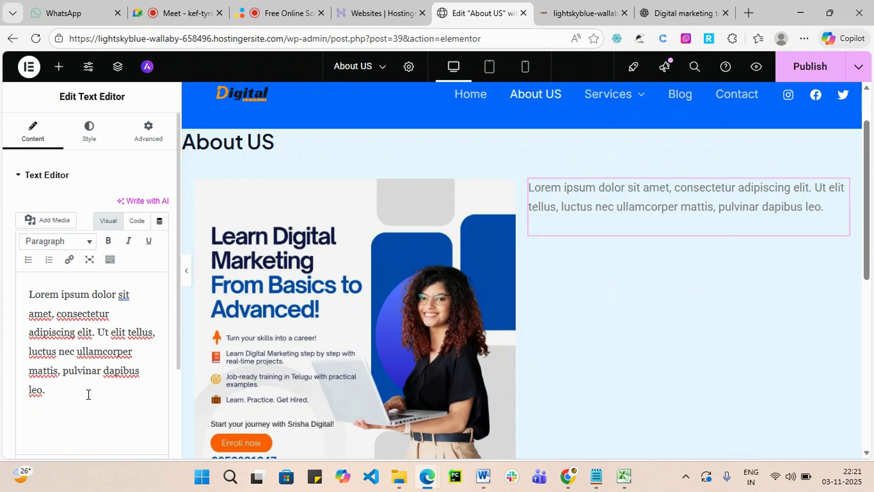
Return to the Edit About US Elementor tab and close the lightskyblue-wallaby live-site tab.
left_click(675, 6)
scroll(483, 244, "down", 4)
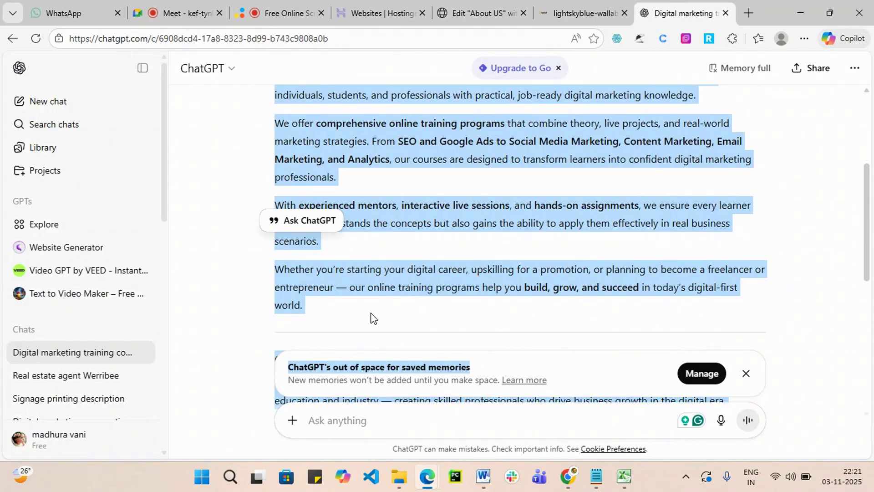
left_click(584, 9)
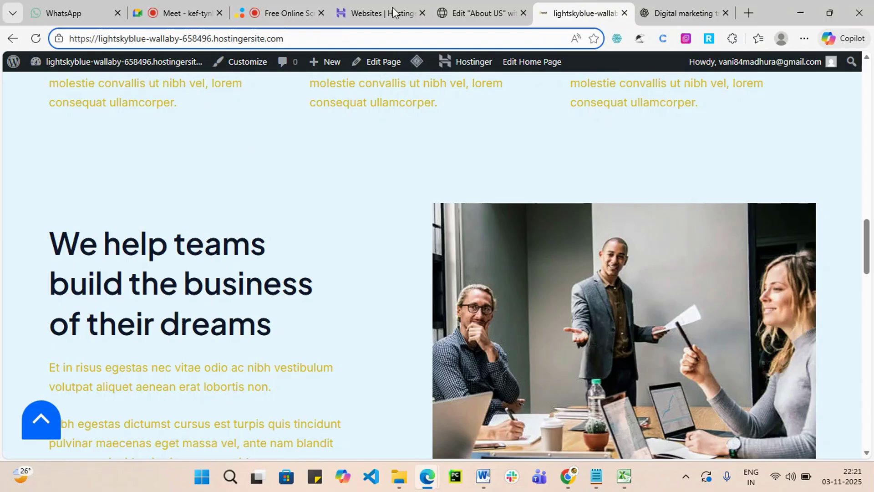
left_click(476, 10)
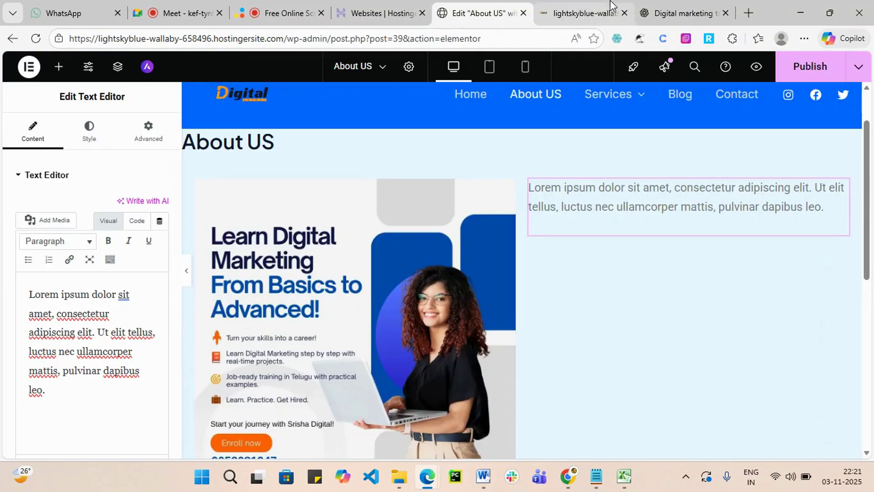
left_click(624, 13)
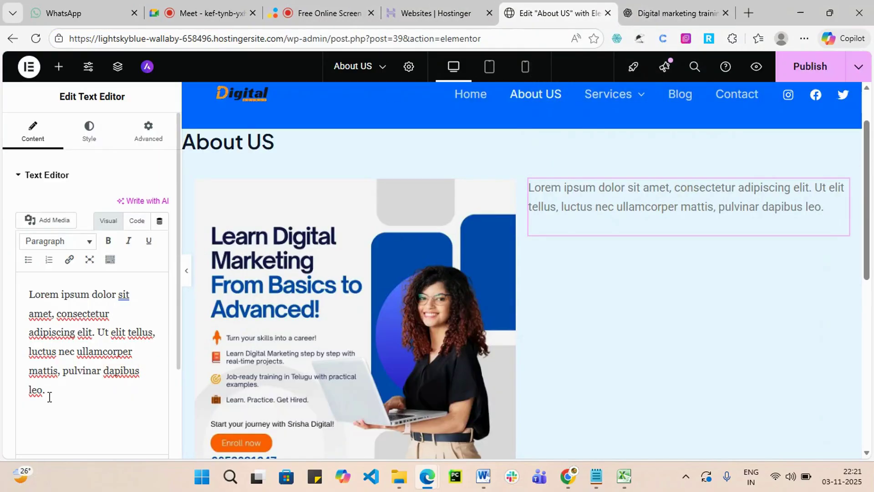
Replace the placeholder Lorem text with the copied ChatGPT About Us content.
left_click_drag(49, 397, 27, 288)
key("BackSpace")
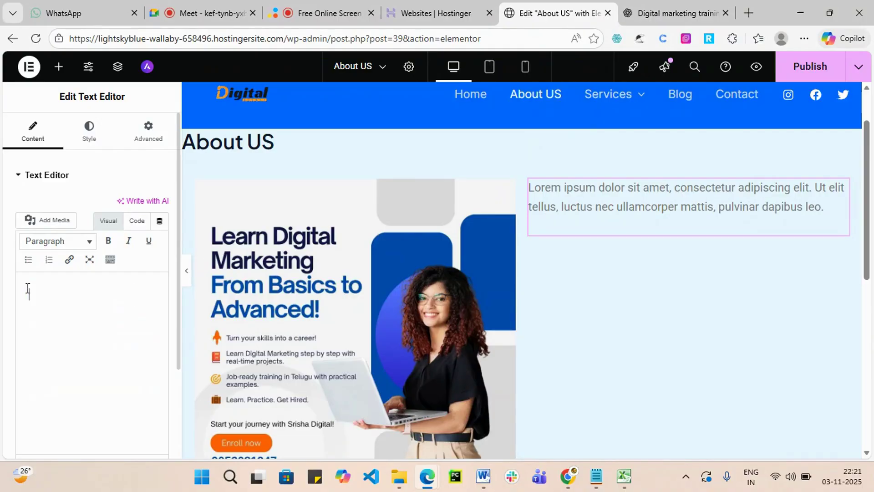
key("ctrl+v")
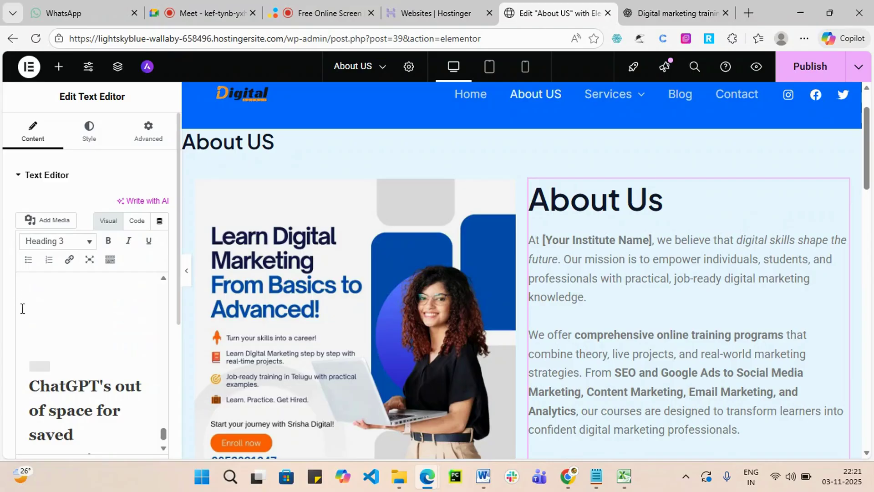
Delete the leftover chatbot memory notice, empty lines and follow-up question.
left_click(81, 366)
scroll(85, 394, "down", 1)
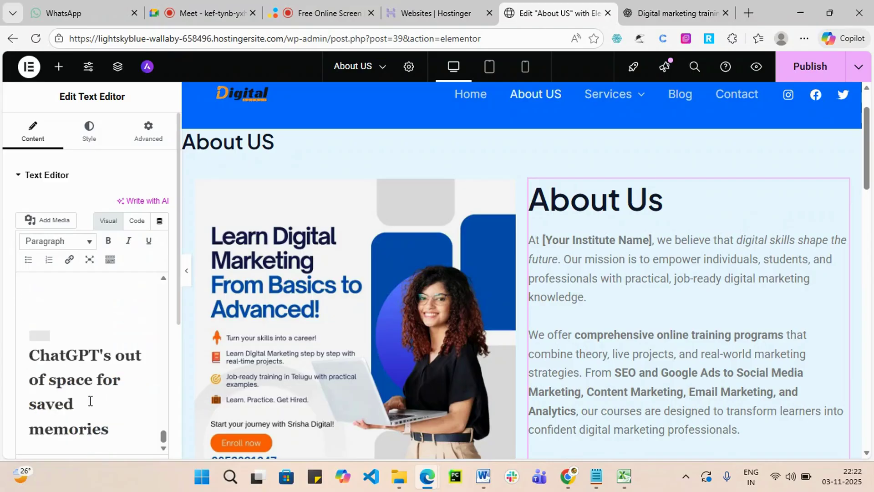
left_click_drag(112, 434, 27, 348)
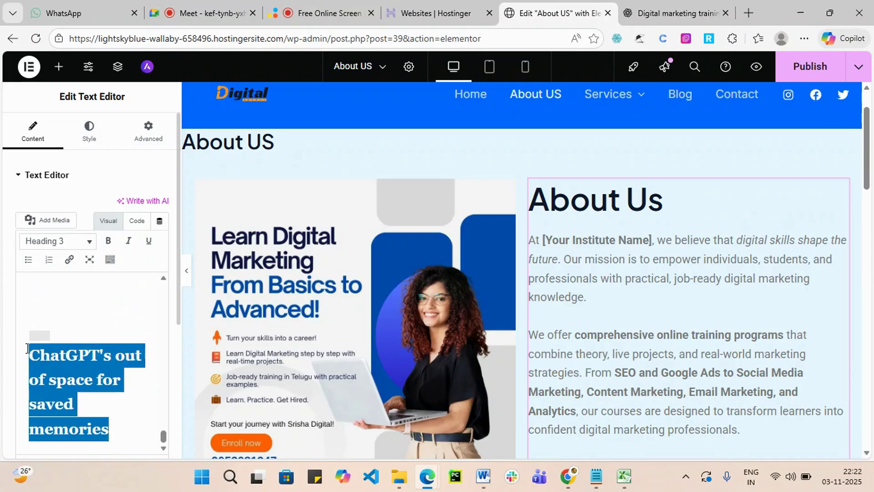
key("BackSpace")
scroll(27, 348, "up", 2)
key("BackSpace")
key("BackSpace")
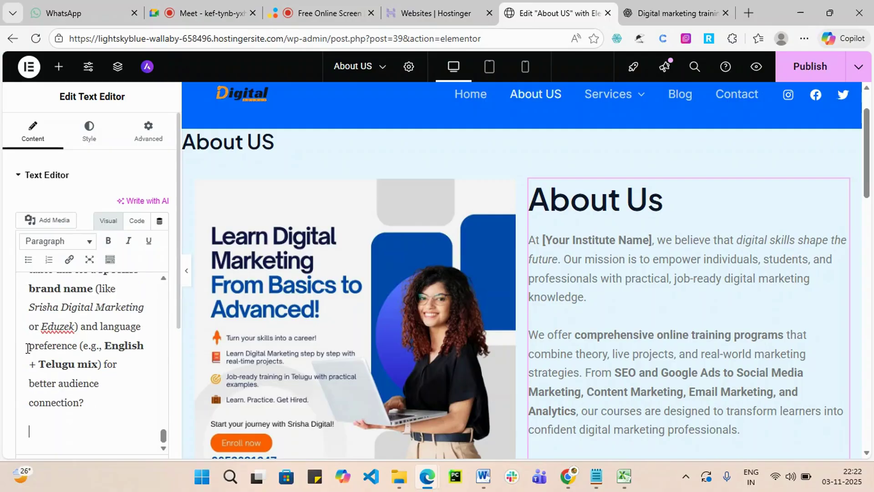
scroll(28, 348, "up", 1)
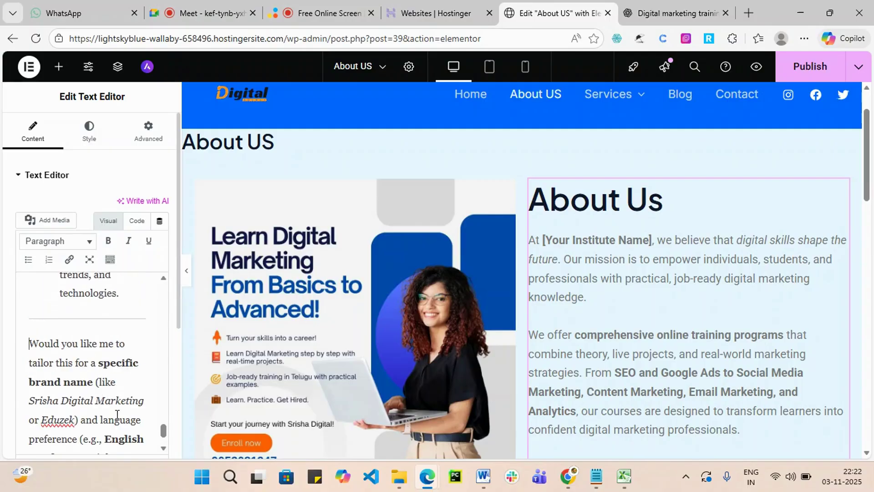
scroll(114, 414, "down", 1)
left_click_drag(98, 423, 31, 280)
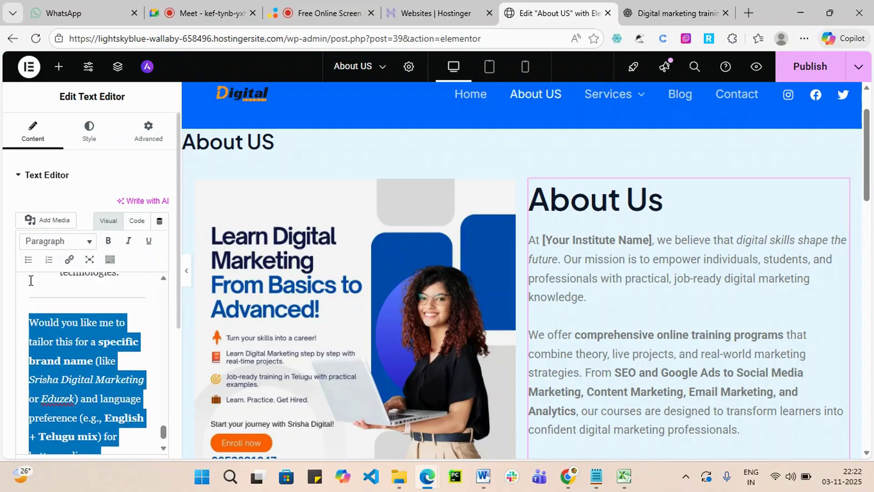
key("BackSpace")
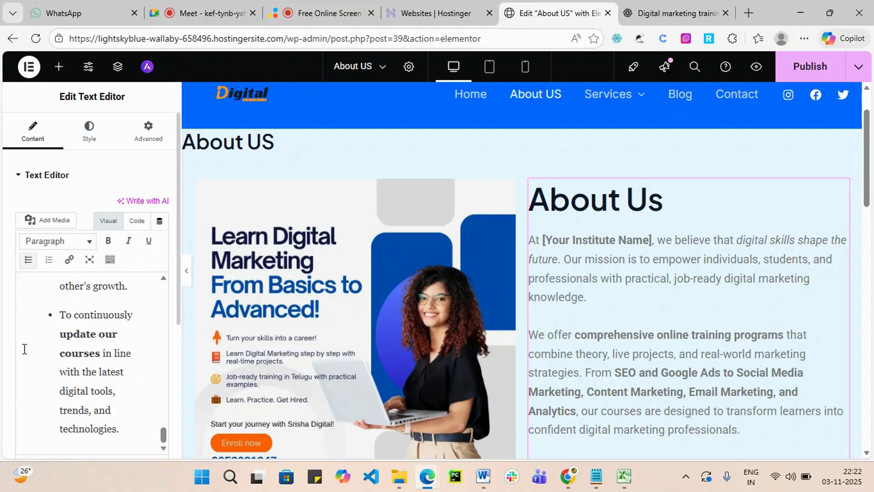
Remove the divider line above the Our Mission heading.
scroll(25, 360, "up", 8)
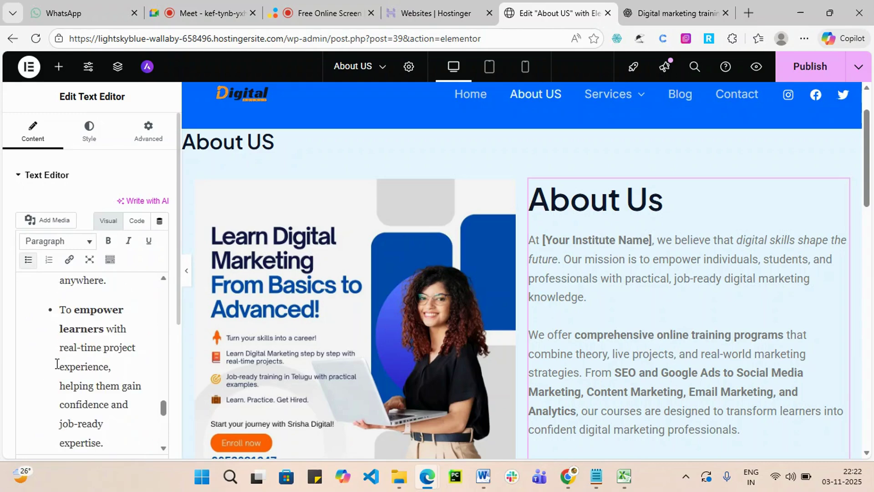
scroll(57, 362, "up", 4)
scroll(57, 363, "down", 2)
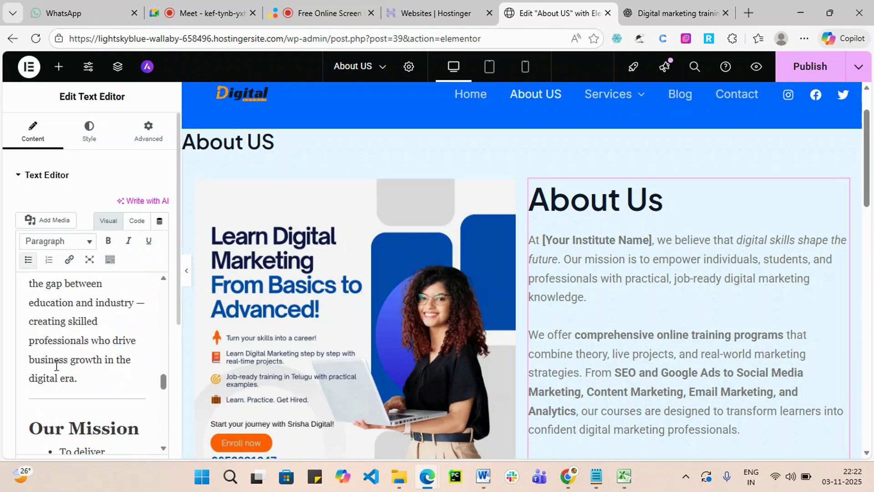
left_click(82, 395)
key("Left")
key("Left")
key("Left")
key("Left")
key("BackSpace")
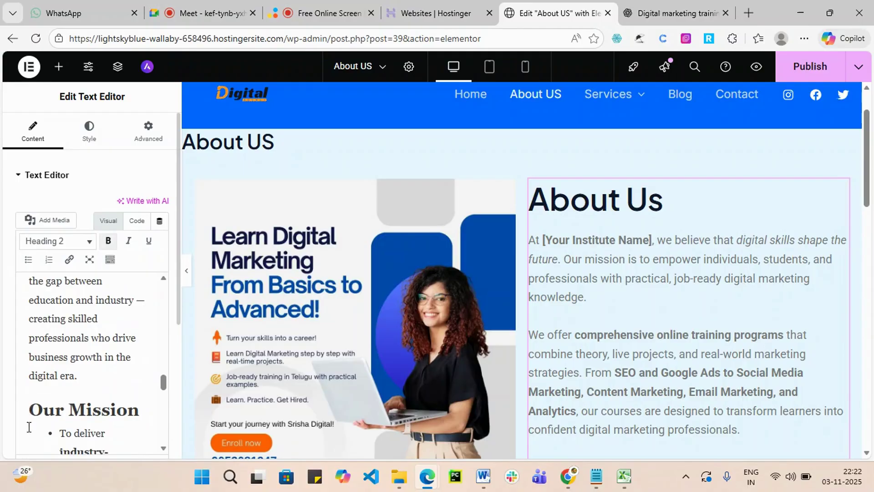
scroll(50, 403, "up", 5)
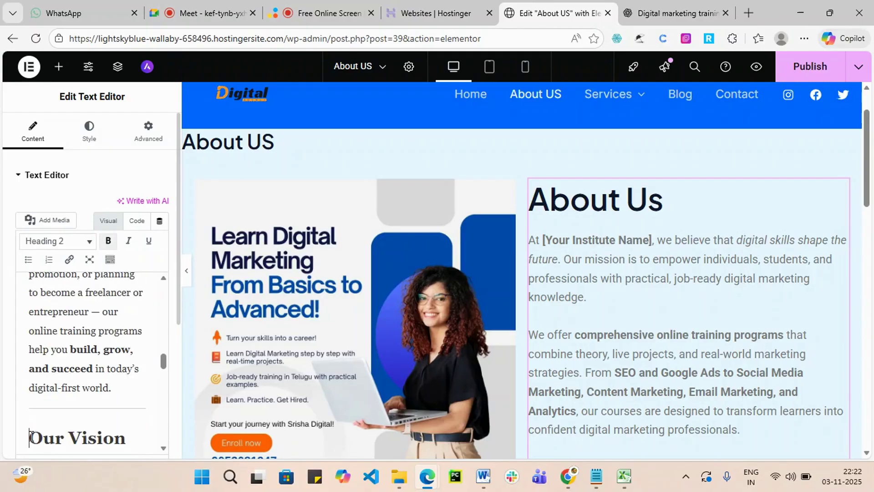
scroll(57, 402, "up", 10)
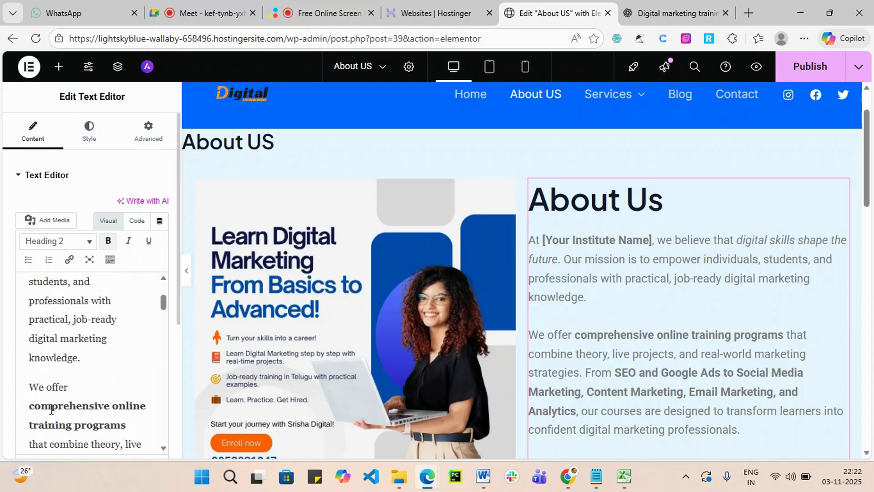
scroll(52, 407, "up", 1)
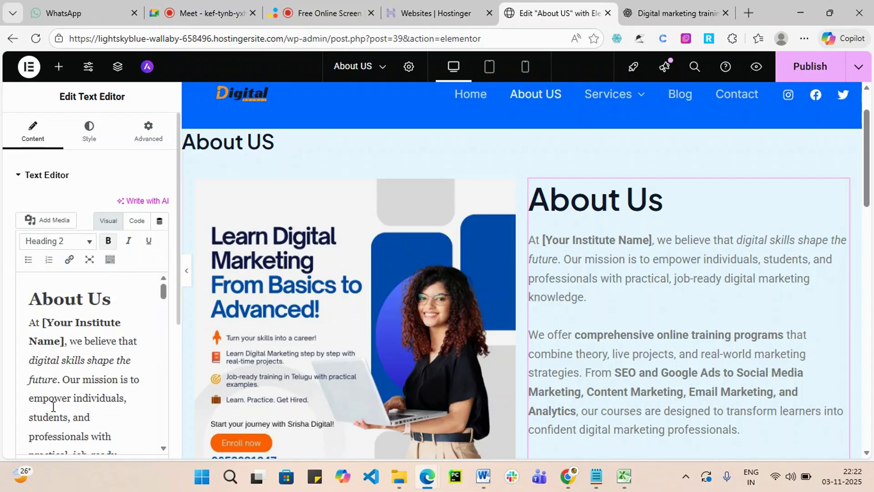
Replace the [Your Institute Name] placeholder with 'Digital Training'.
left_click(63, 341)
left_click_drag(66, 341, 43, 324)
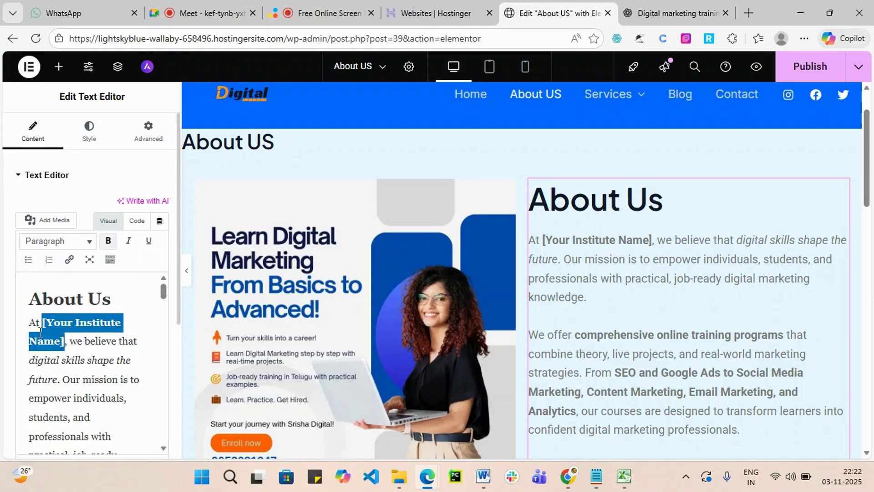
type("Digital t")
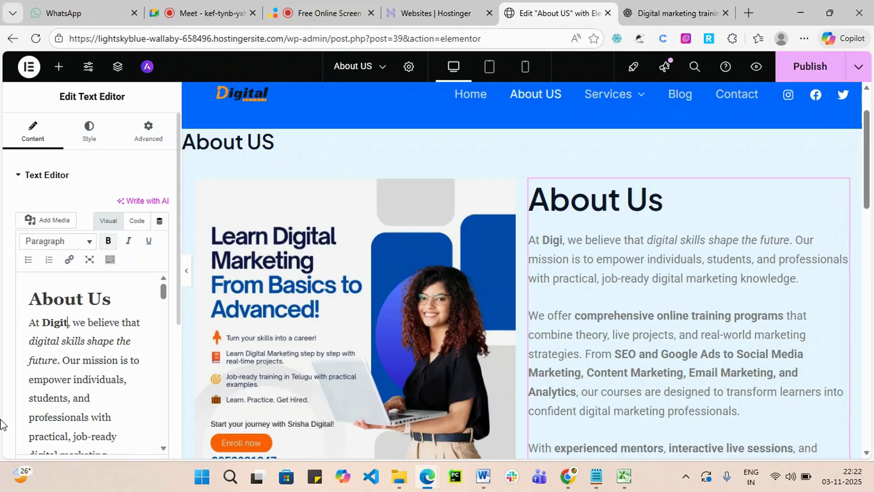
type("raining, we")
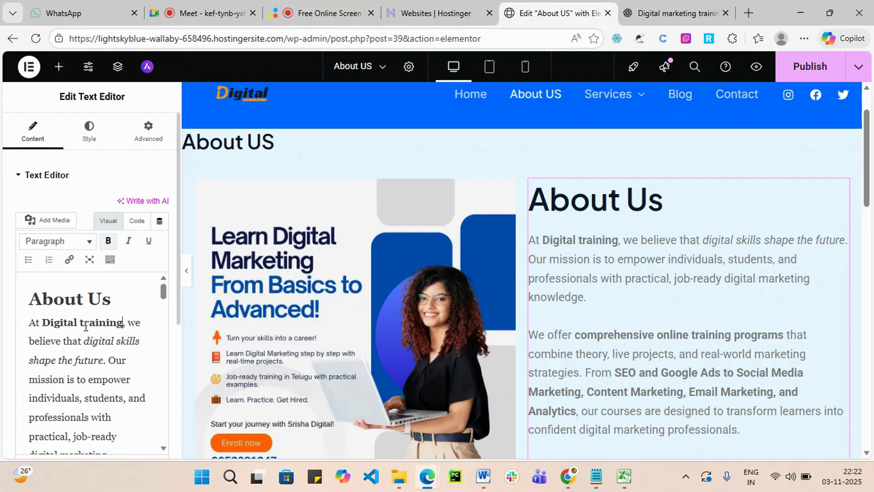
left_click_drag(84, 323, 81, 322)
type("T")
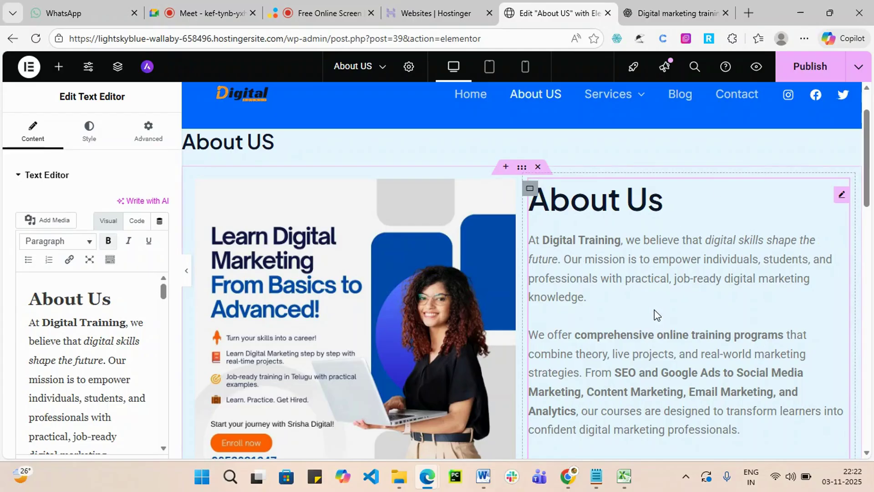
scroll(654, 309, "down", 8)
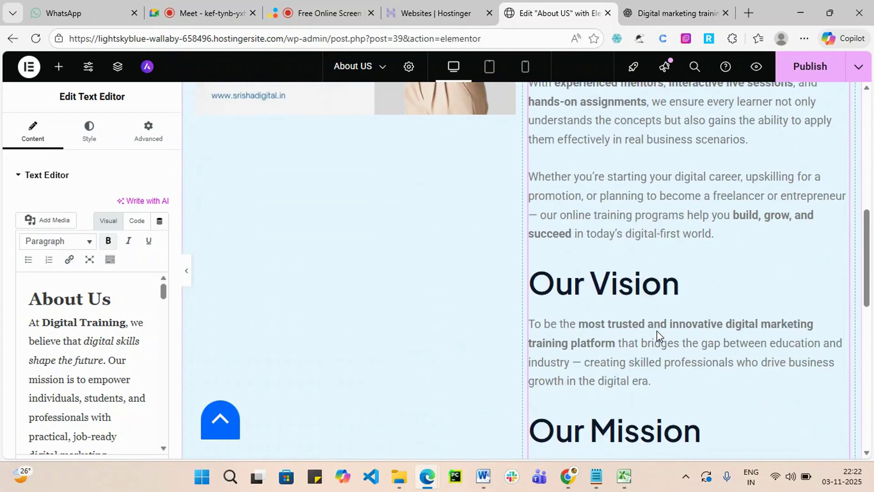
Delete the Our Vision and Our Mission sections, leaving only the About Us paragraphs.
scroll(657, 335, "down", 3)
scroll(723, 255, "down", 4)
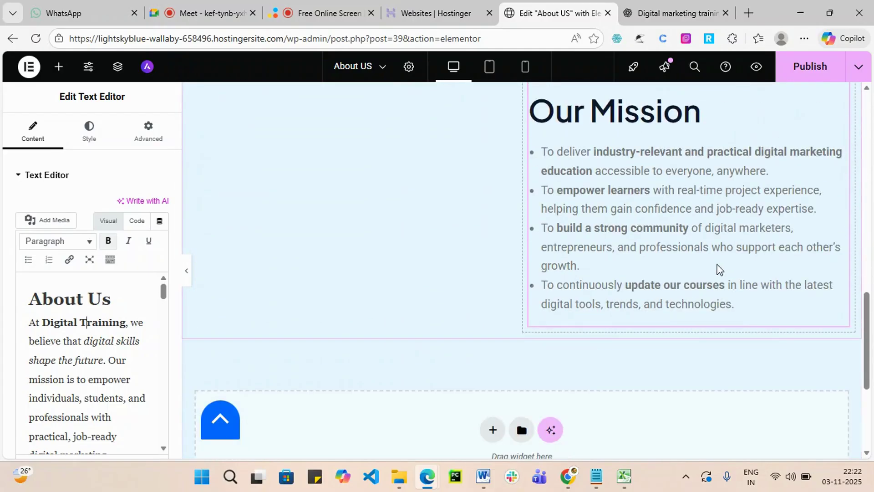
scroll(692, 306, "up", 7)
scroll(673, 280, "down", 2)
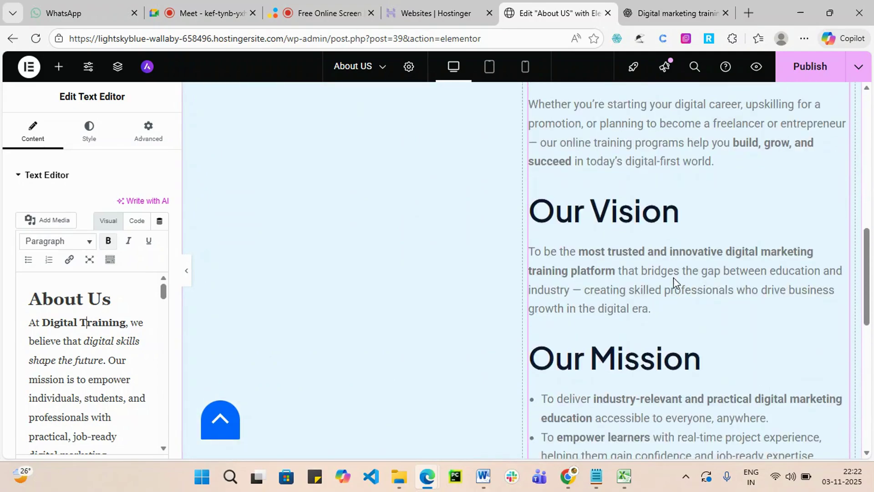
scroll(673, 277, "down", 1)
scroll(14, 344, "down", 5)
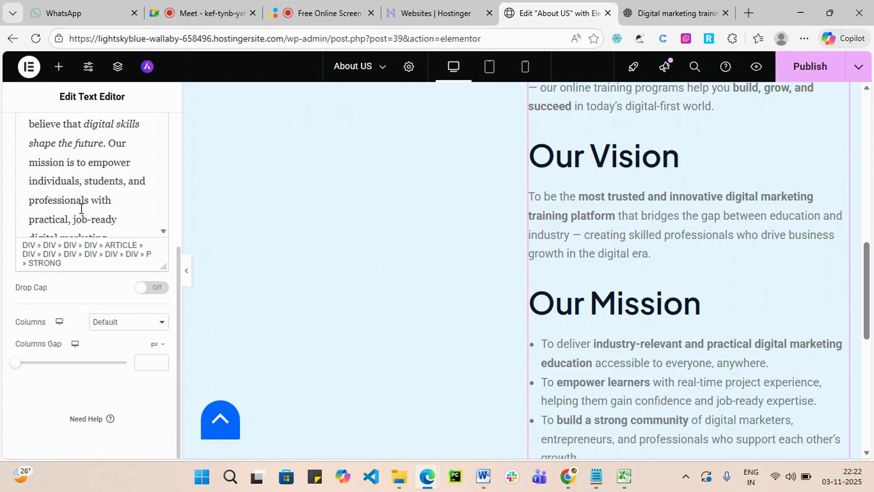
scroll(81, 208, "down", 5)
scroll(81, 193, "up", 3)
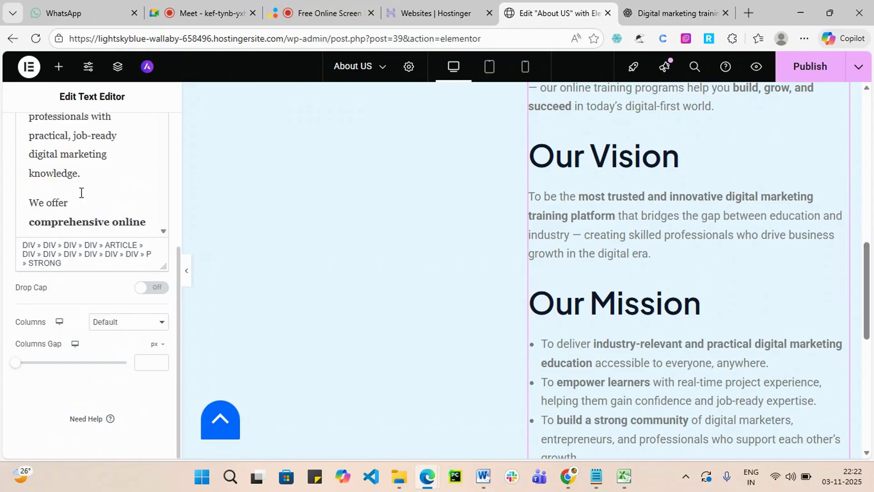
scroll(81, 192, "up", 2)
scroll(84, 189, "down", 8)
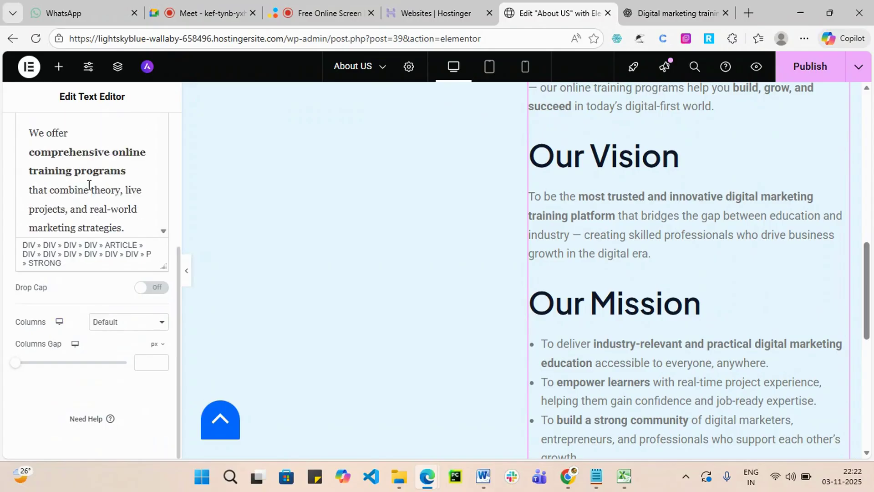
scroll(90, 184, "down", 8)
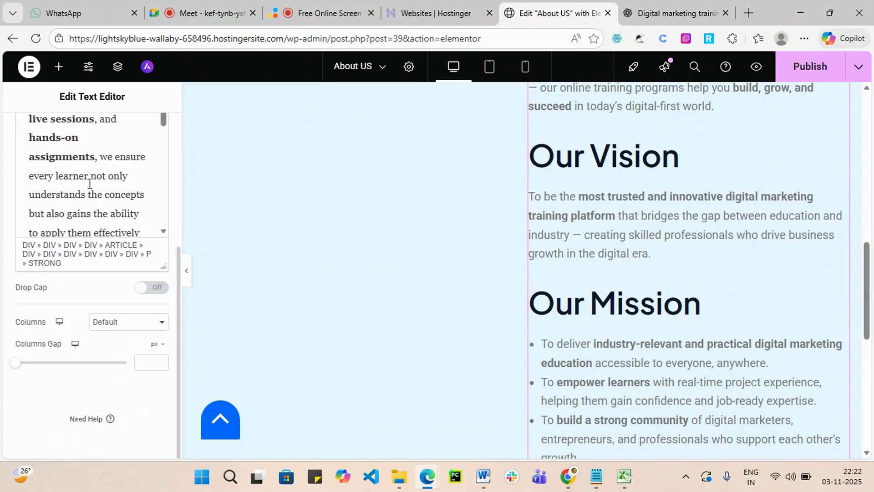
scroll(92, 182, "down", 6)
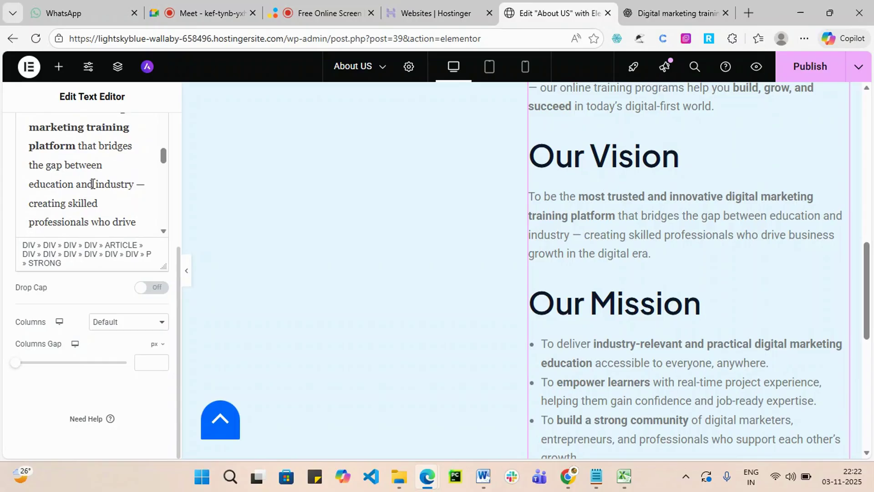
scroll(77, 189, "up", 4)
scroll(67, 192, "down", 2)
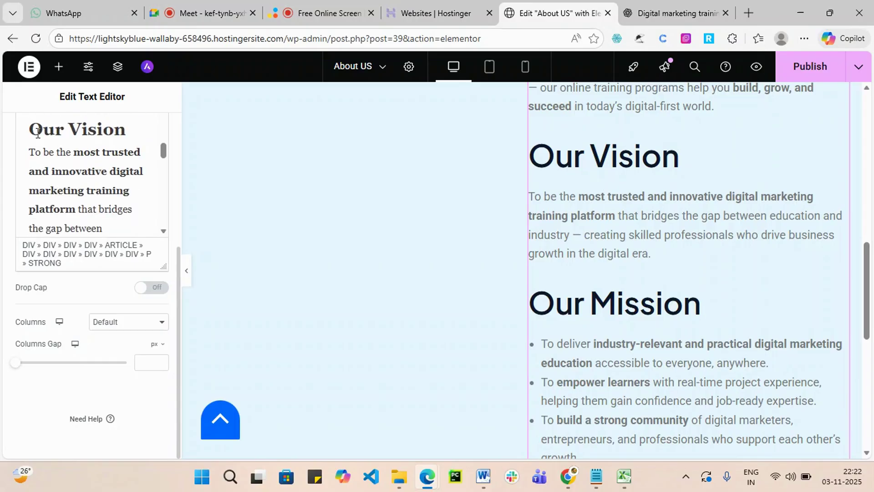
left_click_drag(30, 129, 122, 288)
key("BackSpace")
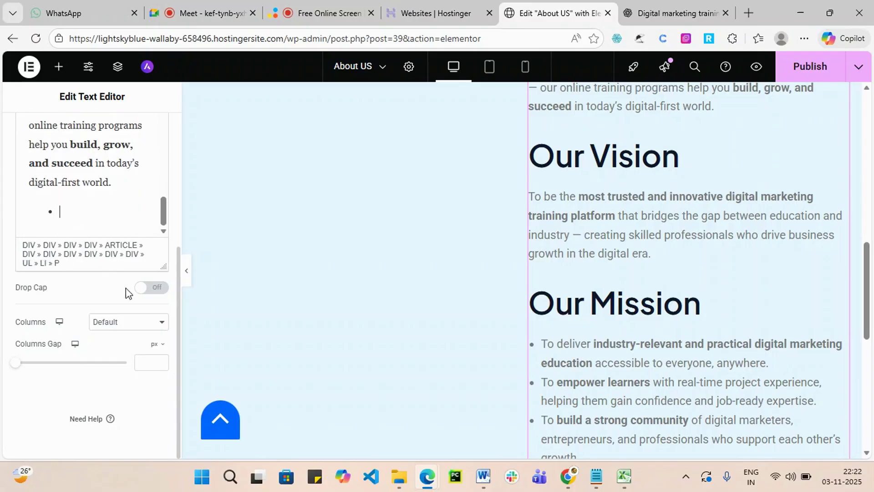
key("BackSpace")
key("BackSpace")
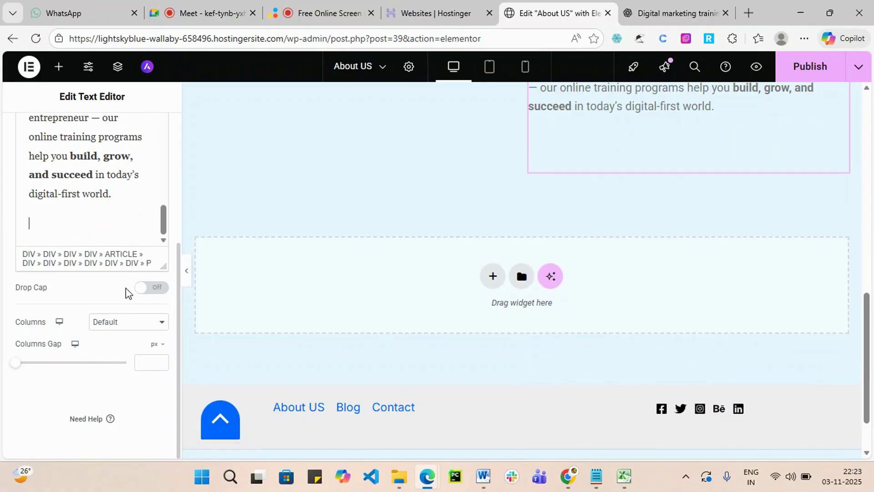
Publish the About US page.
scroll(601, 253, "up", 15)
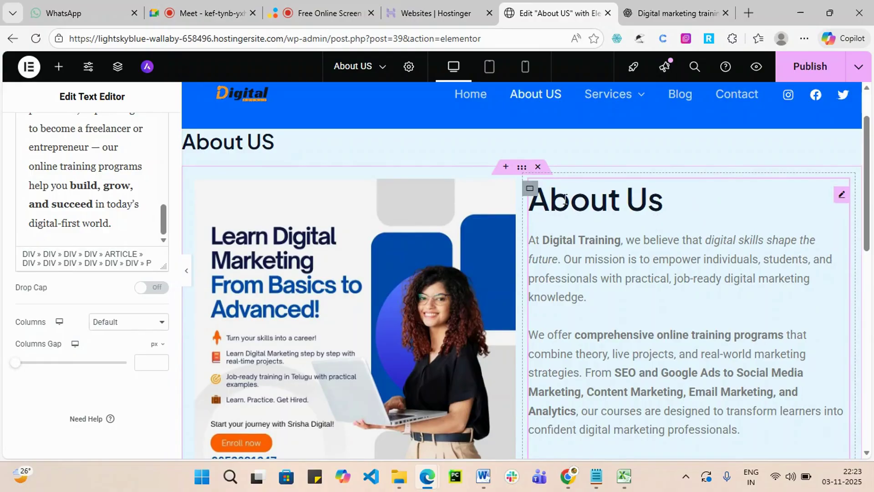
scroll(607, 220, "down", 6)
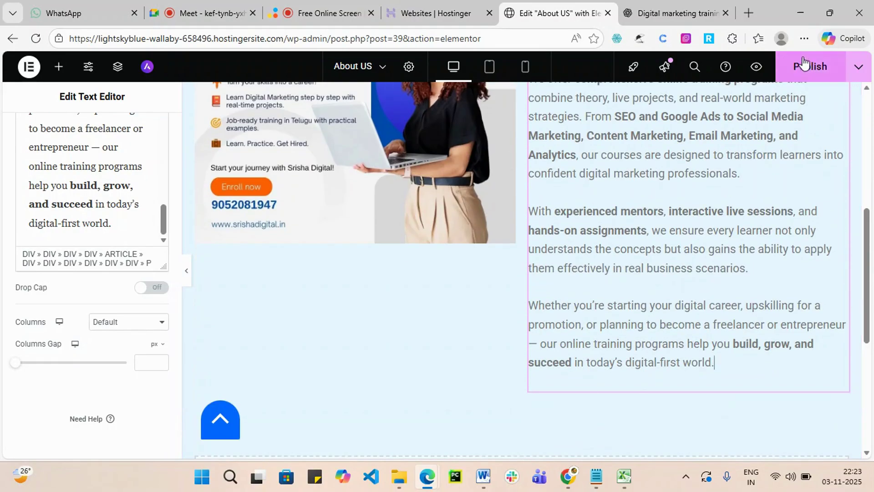
left_click(804, 65)
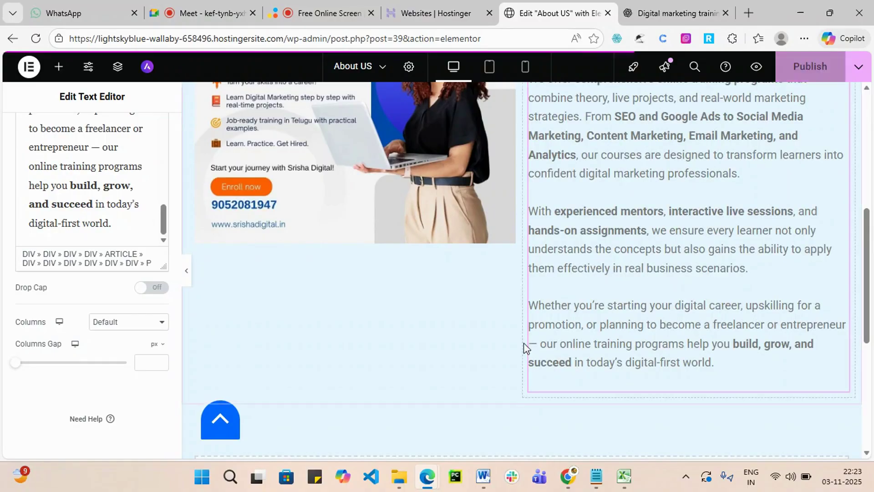
Below the About Us text, add a two-column flexbox container with a Text Editor in its left column.
scroll(526, 347, "down", 5)
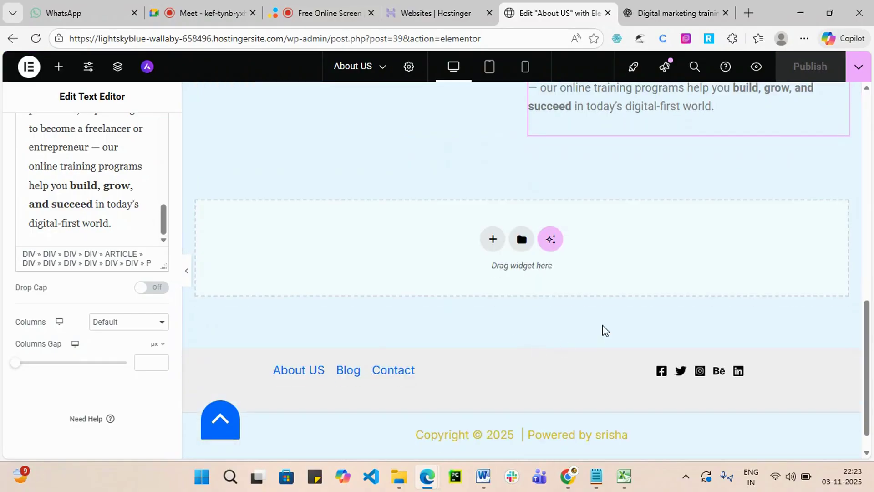
left_click(491, 240)
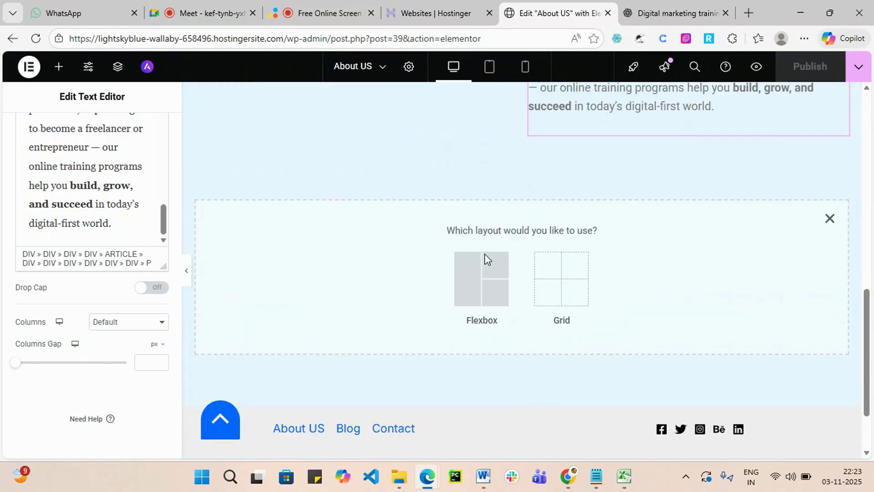
left_click(471, 288)
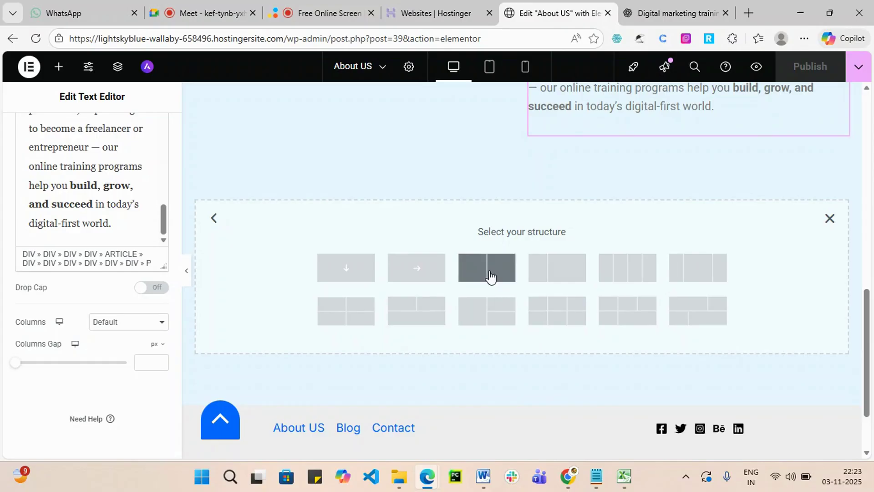
left_click(489, 276)
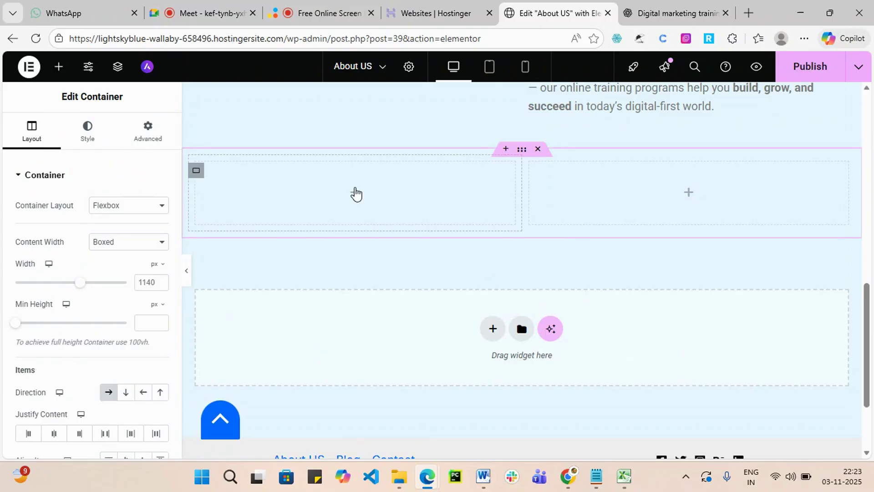
left_click(355, 194)
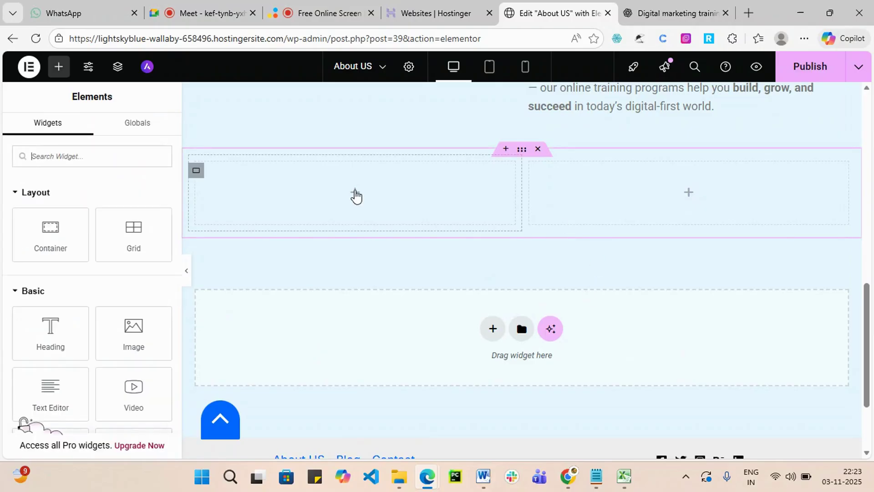
left_click_drag(44, 400, 328, 200)
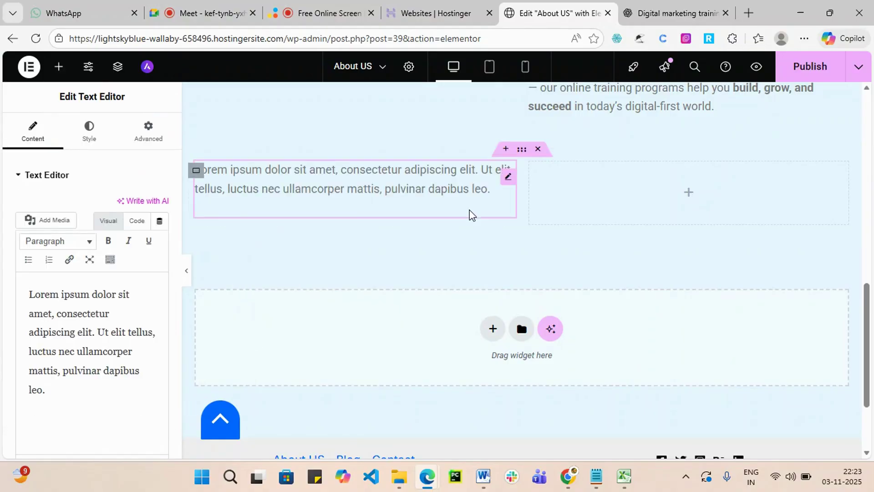
Copy the Our Vision heading and paragraph from ChatGPT and paste it over the left column's Lorem text.
left_click(674, 13)
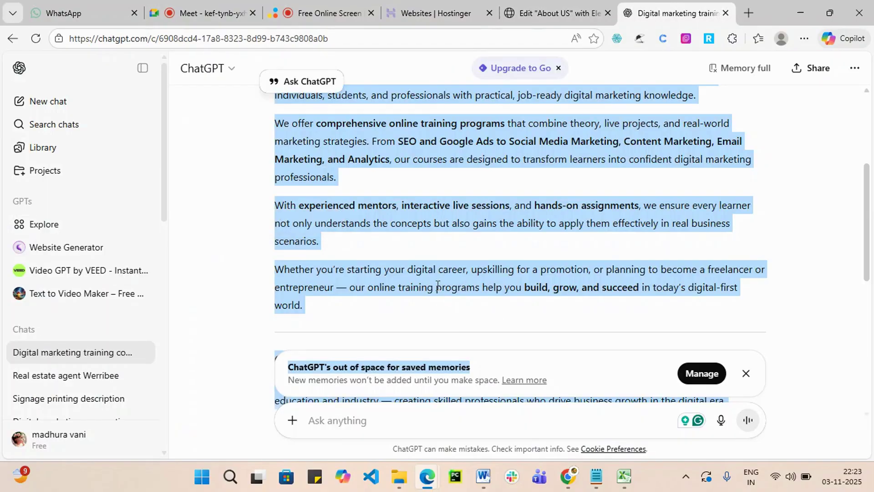
scroll(440, 288, "up", 1)
scroll(291, 280, "down", 3)
left_click(317, 246)
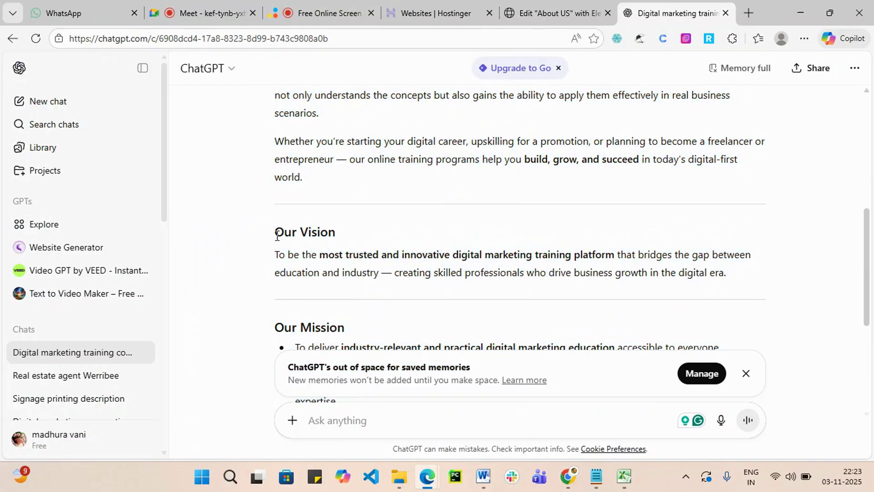
left_click_drag(275, 232, 732, 279)
key("ctrl+c")
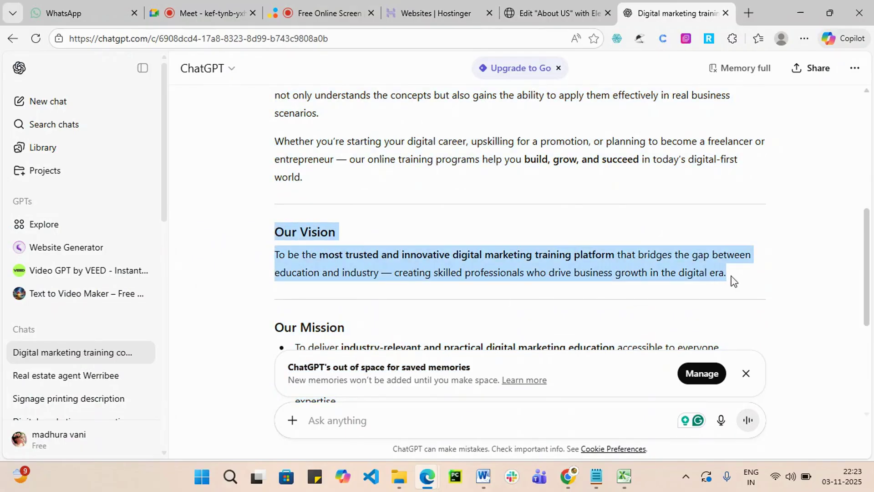
left_click(557, 17)
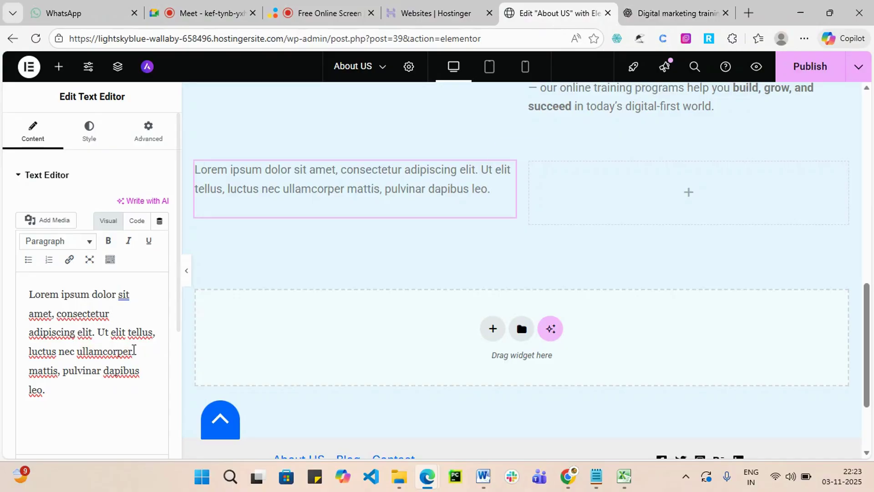
left_click_drag(53, 385, 2, 286)
key("ctrl+v")
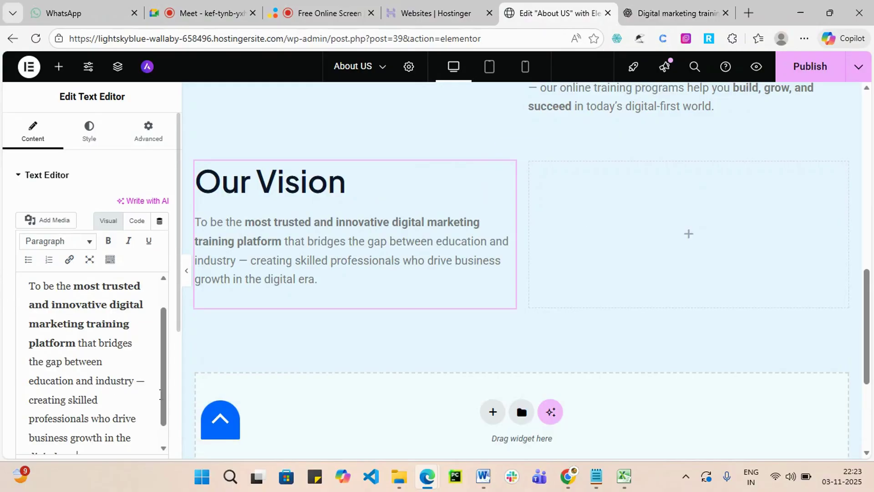
left_click(687, 235)
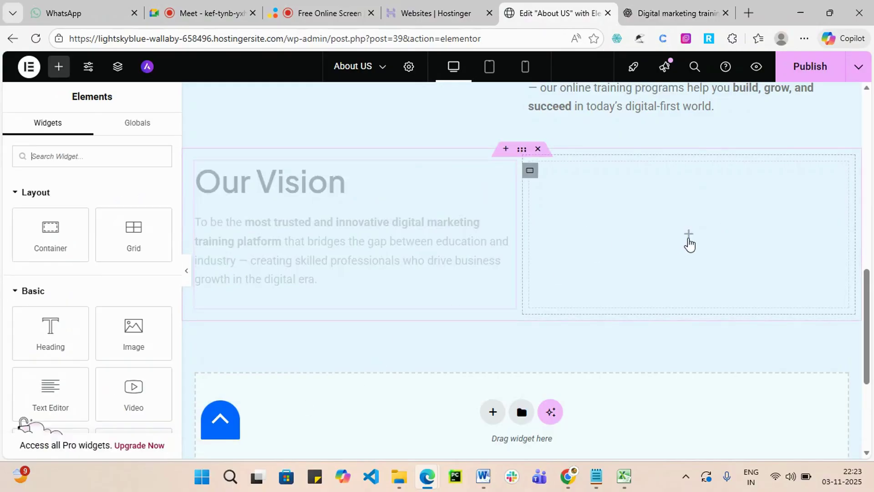
Place a placeholder Text Editor widget in the right column beside Our Vision.
left_click_drag(45, 397, 693, 236)
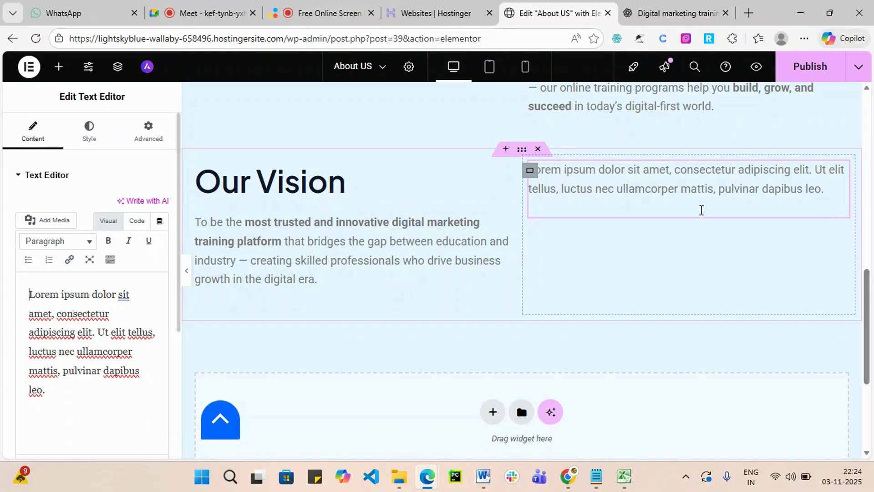
left_click(658, 12)
Copy ChatGPT's Our Mission heading and four bullets over the right column's Lorem placeholder.
scroll(351, 289, "down", 4)
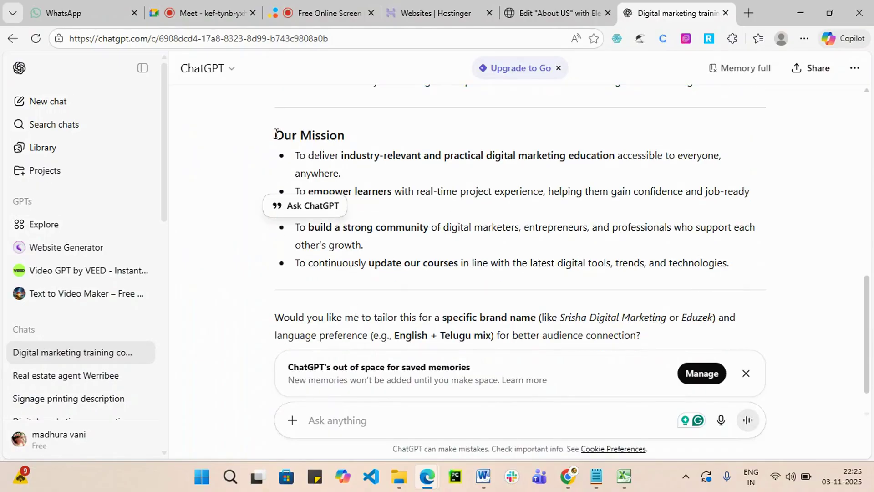
left_click_drag(276, 135, 730, 268)
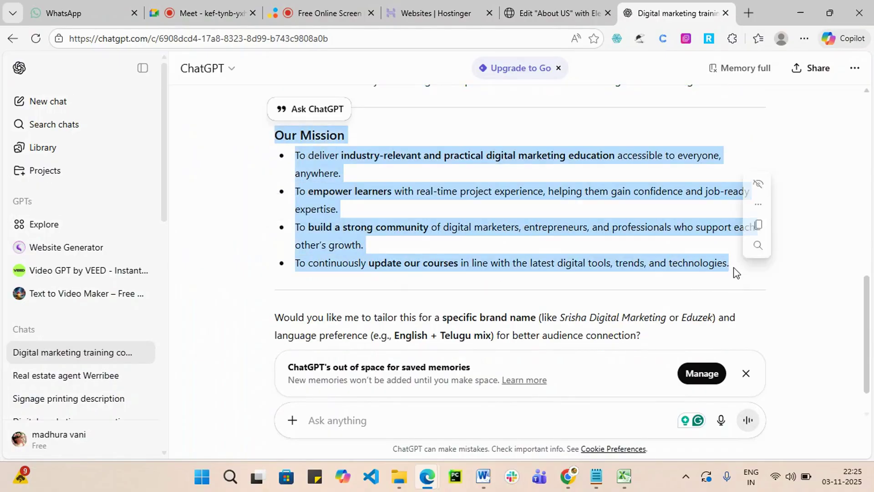
left_click(555, 13)
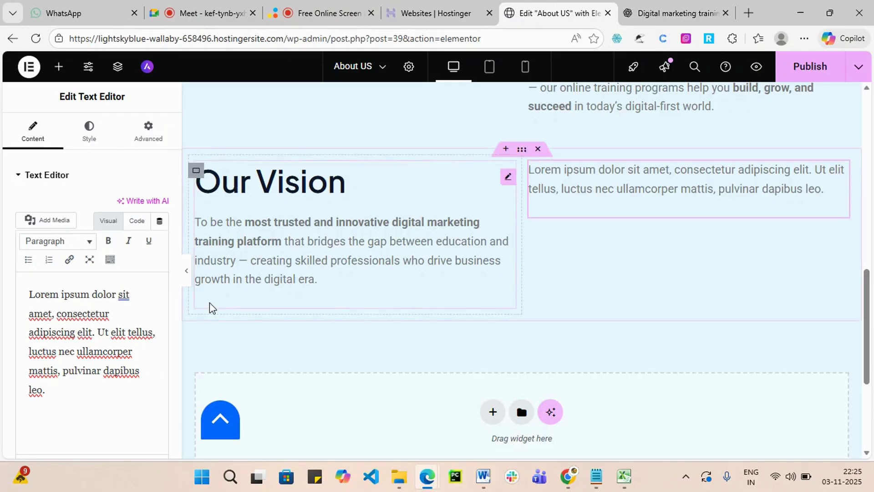
left_click_drag(52, 394, 27, 301)
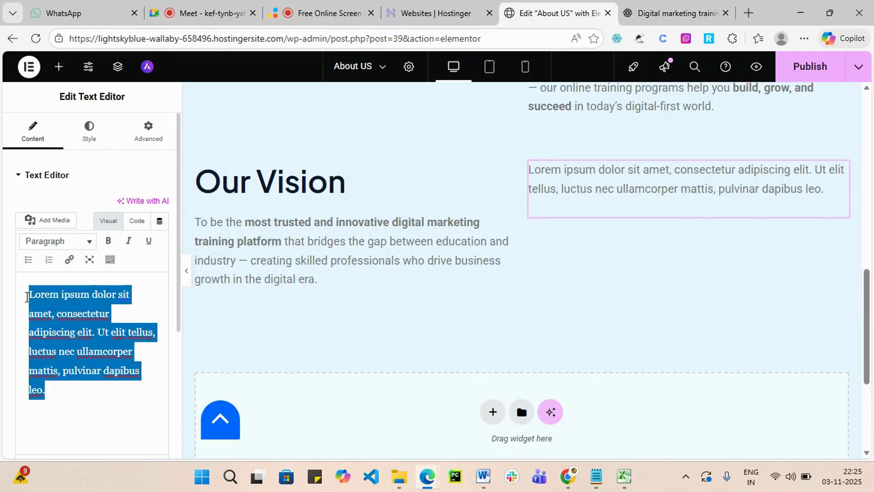
type("Our Mission To deliver industry-relevant and practical digital marketing education accessible to everyone, anywhere. To empower learners with real-time project experience, helping them gain confidence and job-ready expertise. To build a strong community of digital marketers, entrepreneurs, and professionals who support each other’s growth. To continuously update our courses in line with the latest digital tools, trends, and technologies.")
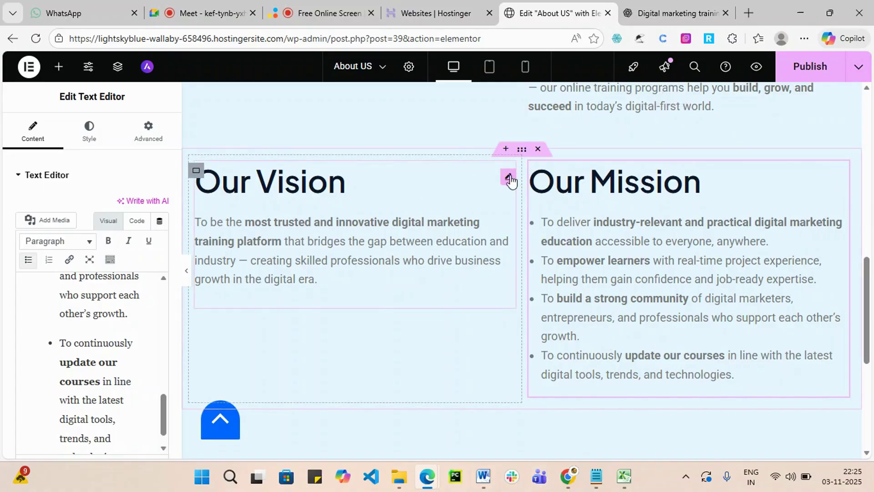
left_click(507, 178)
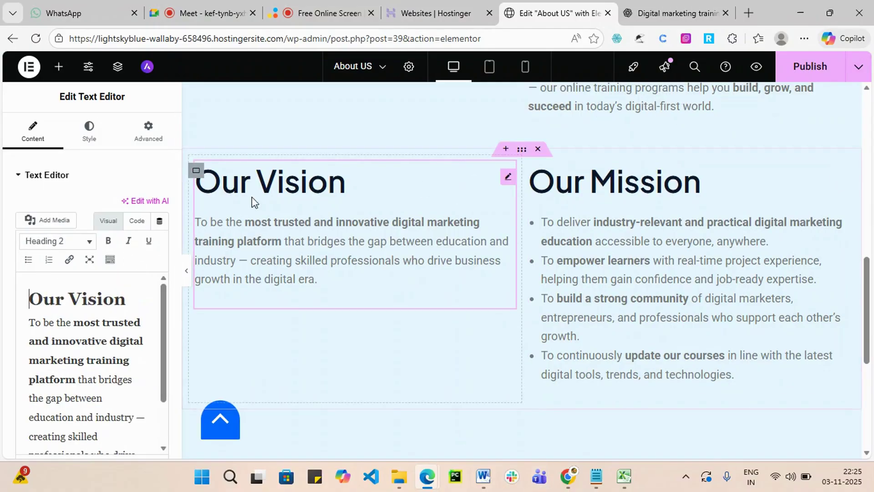
Narrow the Our Vision column to about 44.9% width.
scroll(455, 248, "down", 3)
scroll(364, 196, "up", 10)
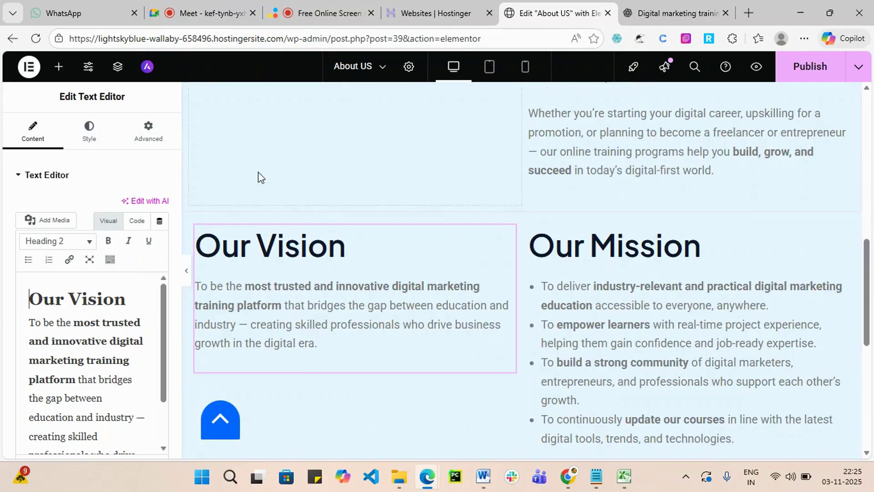
scroll(365, 195, "down", 10)
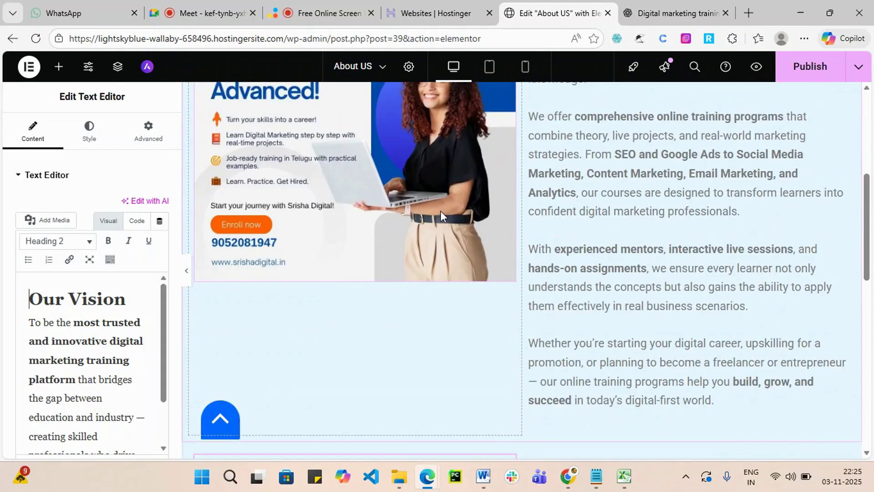
scroll(400, 255, "down", 1)
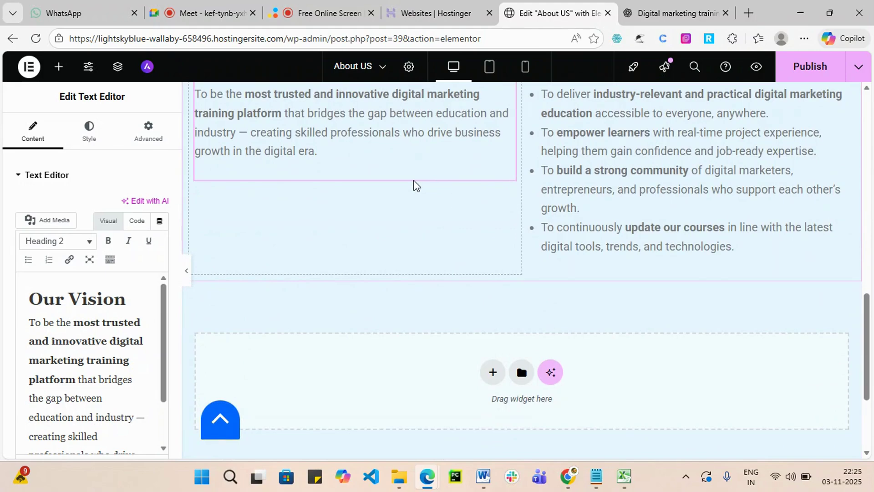
scroll(445, 277, "down", 1)
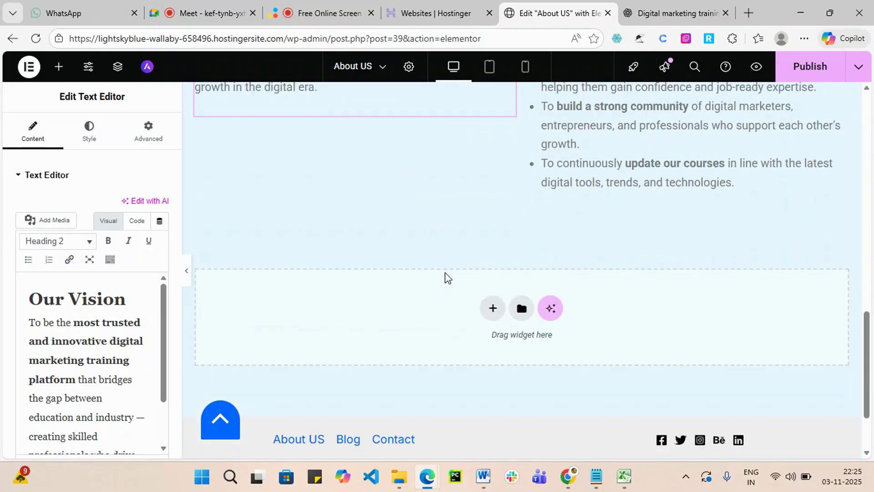
scroll(566, 230, "up", 4)
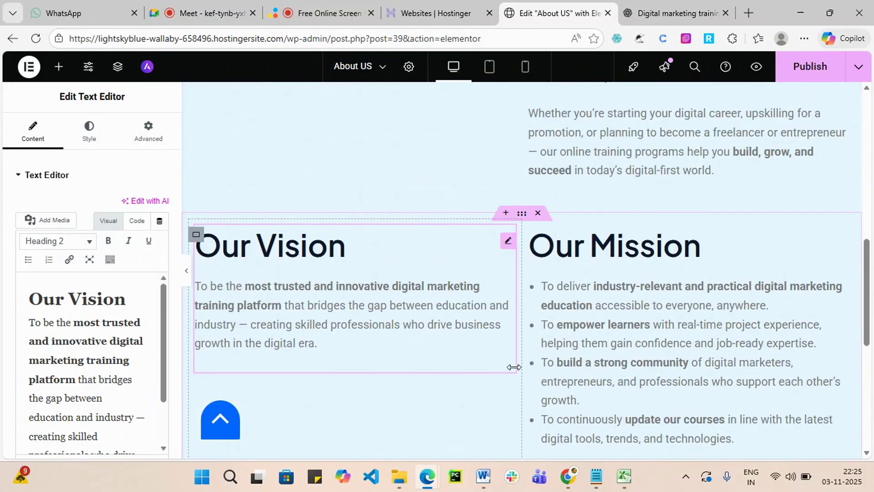
mouse_move(511, 364)
left_mouse_down()
mouse_move(529, 378)
mouse_move(486, 373)
mouse_move(513, 375)
mouse_move(497, 373)
left_mouse_up()
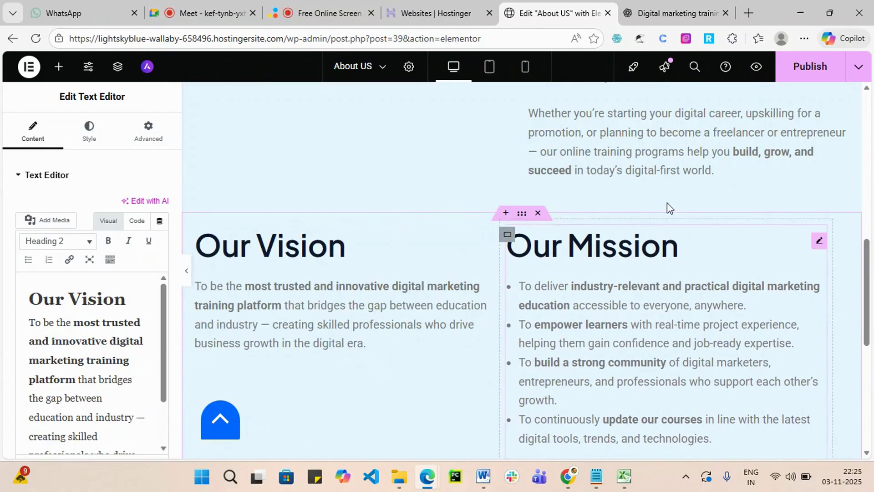
Publish the updated About US page and scroll through it to review.
left_click(813, 69)
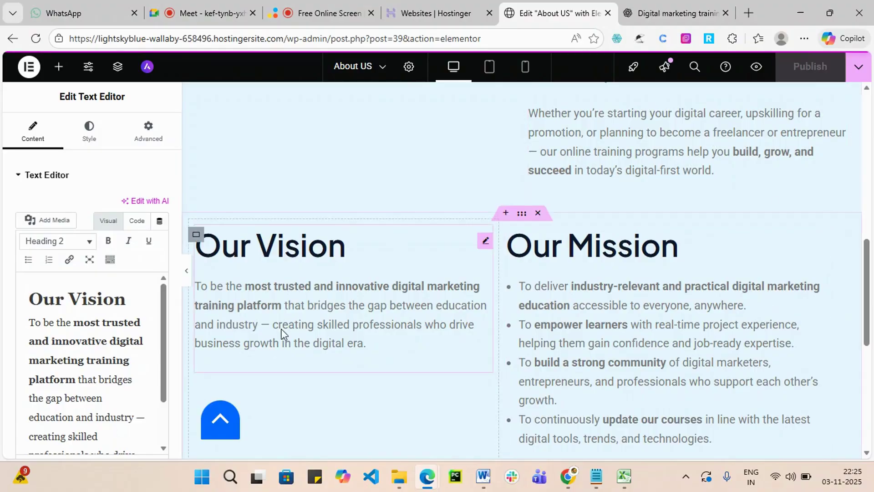
scroll(455, 282, "up", 12)
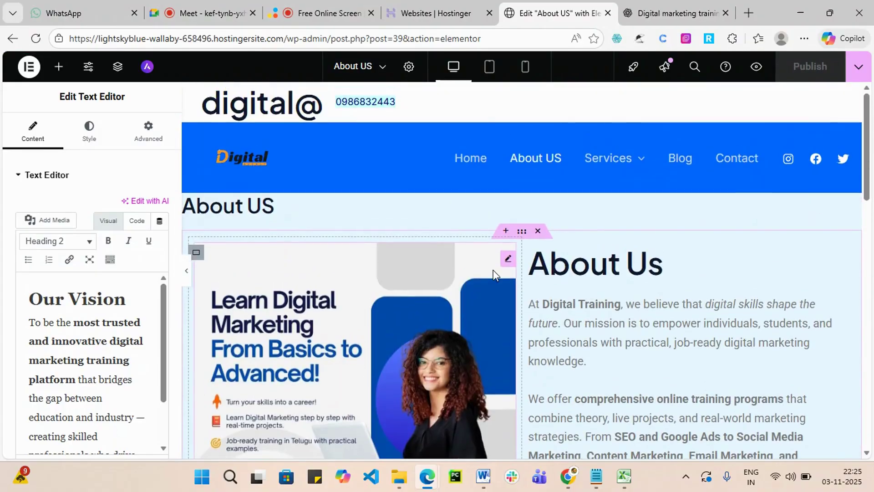
scroll(636, 249, "down", 3)
scroll(635, 244, "down", 2)
scroll(311, 181, "up", 2)
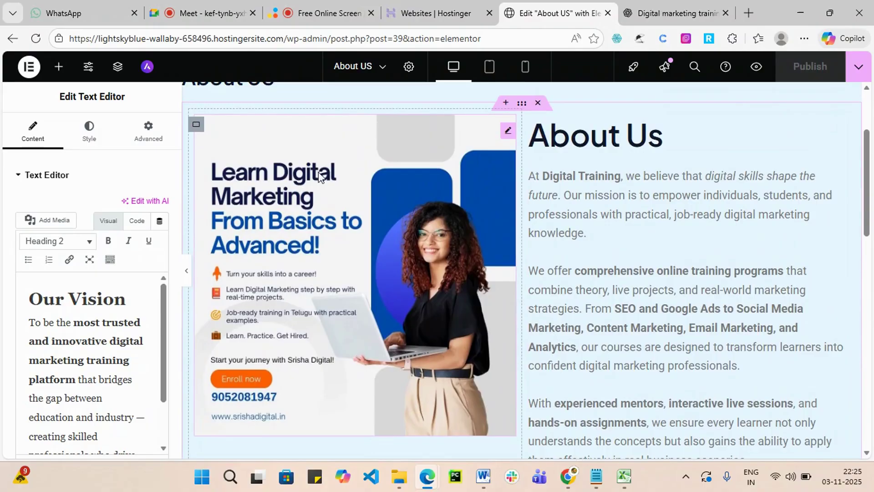
scroll(651, 156, "down", 8)
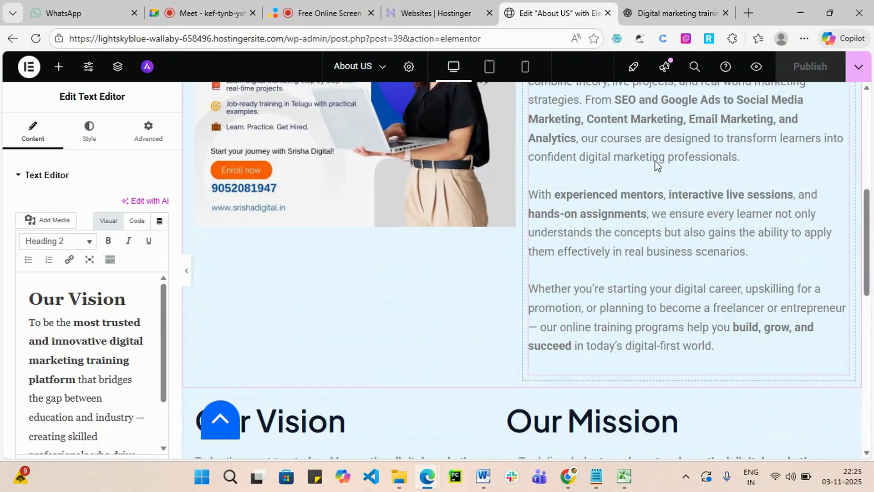
scroll(669, 253, "down", 6)
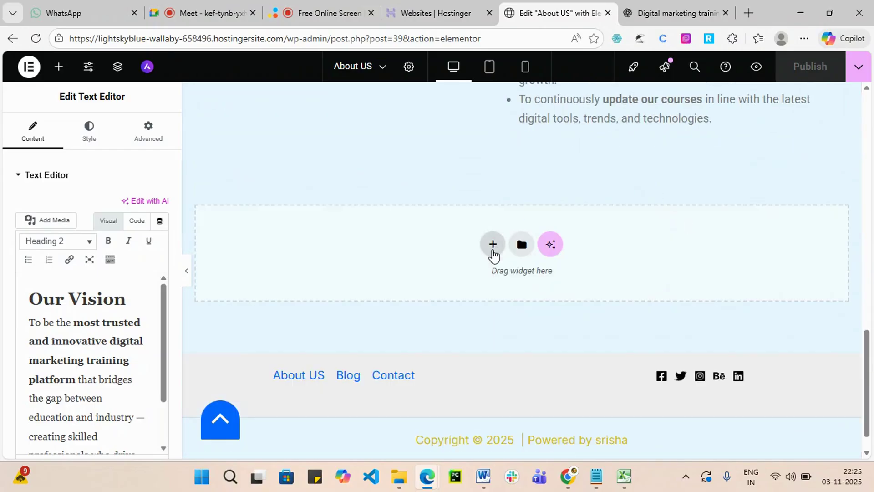
scroll(488, 321, "down", 1)
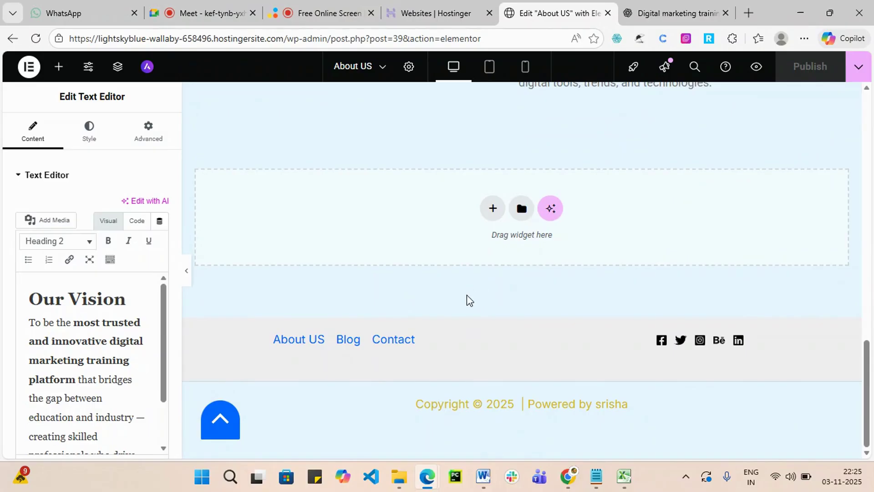
scroll(466, 294, "up", 9)
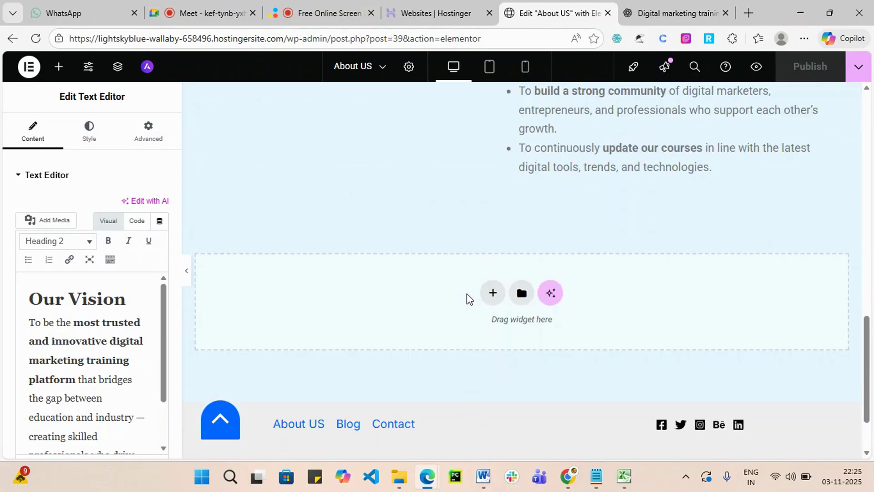
scroll(465, 293, "up", 7)
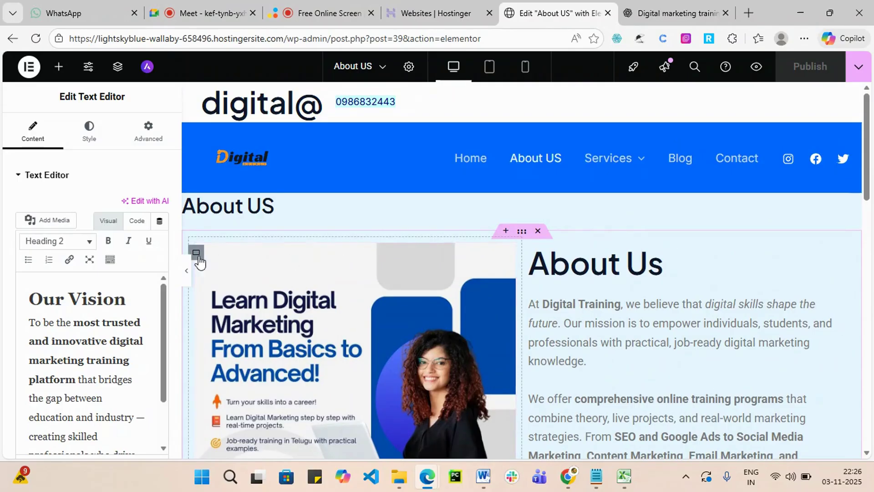
scroll(288, 271, "down", 2)
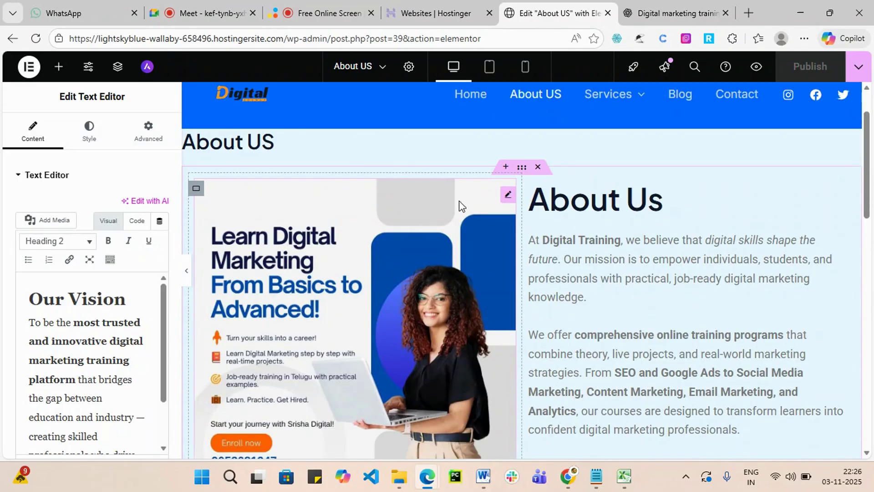
In the image settings, try the 1536x1536 and Medium Large 768 resolutions.
left_click(508, 196)
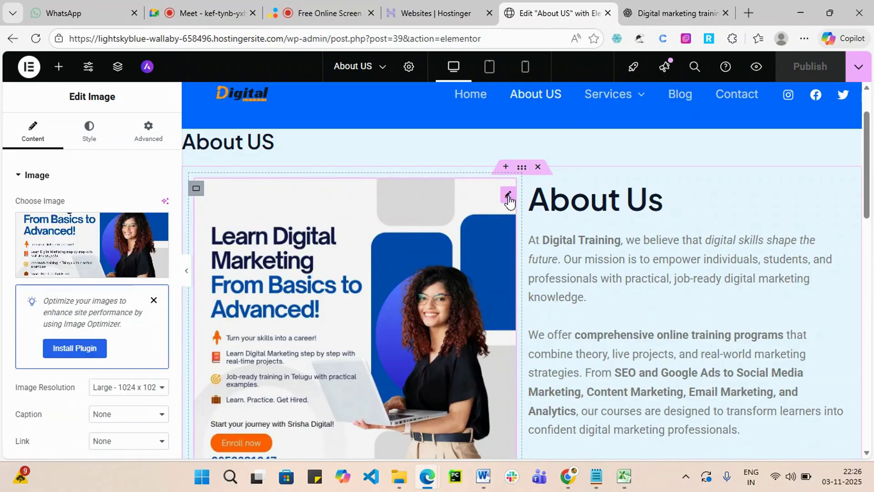
scroll(73, 282, "down", 2)
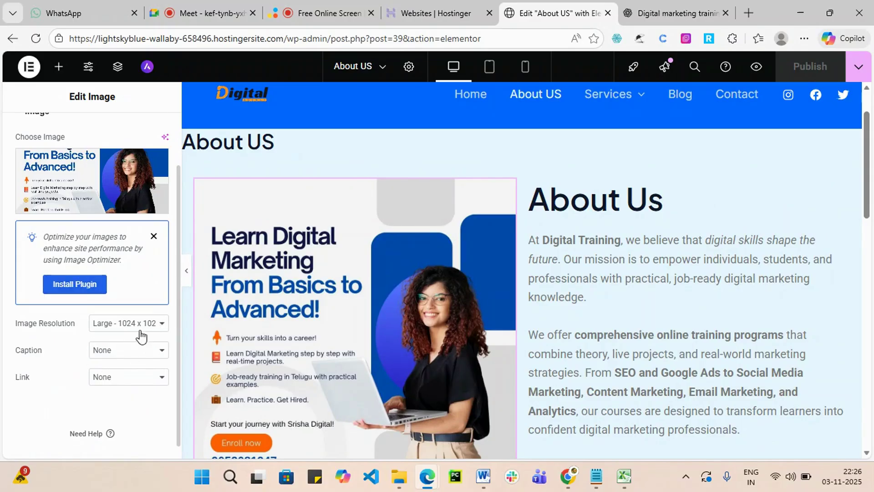
left_click(158, 324)
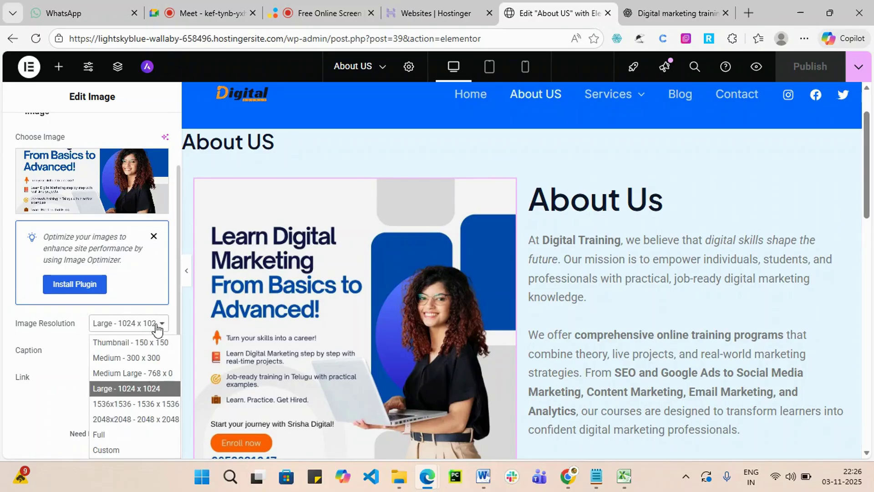
left_click(166, 404)
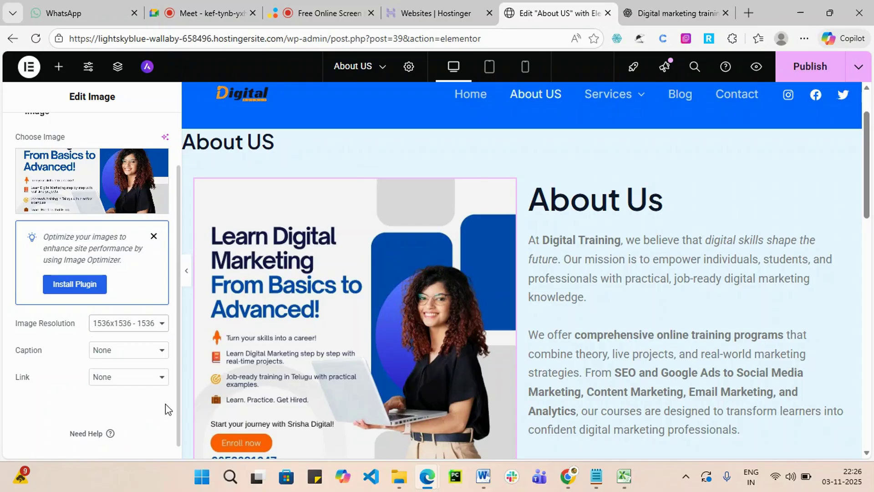
left_click(163, 324)
left_click(156, 371)
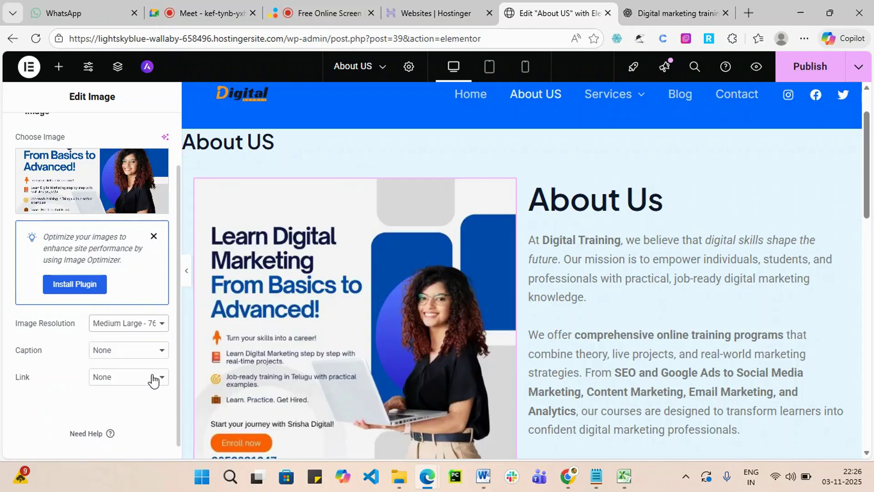
Try Thumbnail 150 x 150 and Medium 300 x 300, then settle on Large 1024 x 1024.
scroll(683, 346, "down", 4)
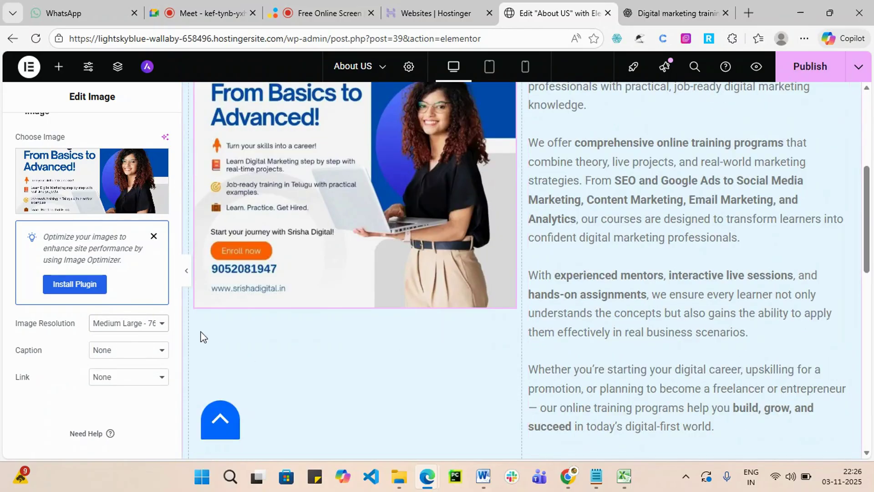
left_click(156, 324)
left_click(139, 341)
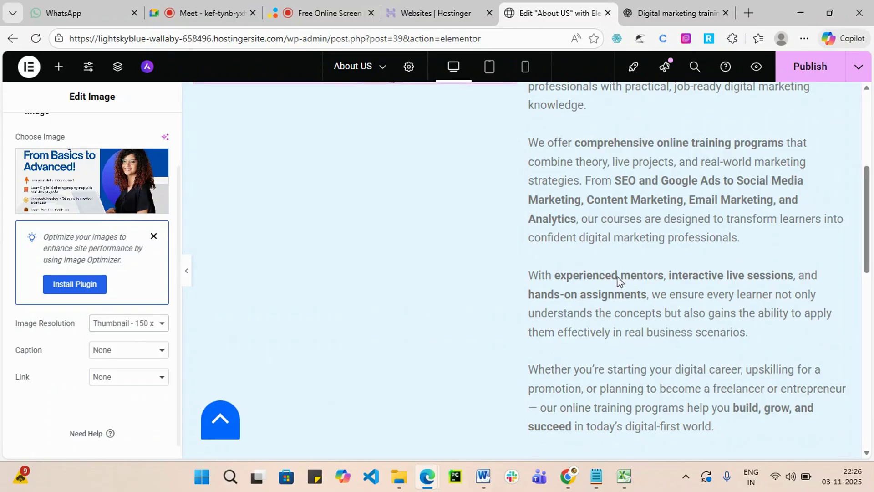
scroll(619, 280, "up", 4)
left_click(156, 324)
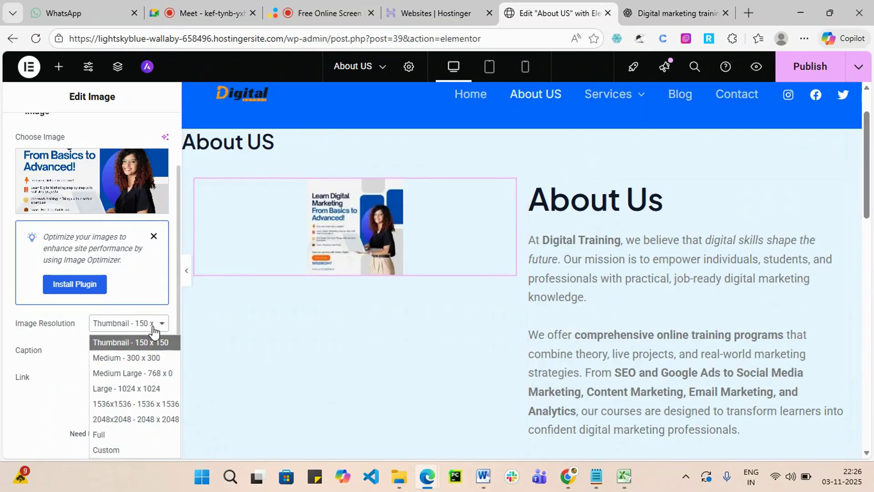
left_click(141, 359)
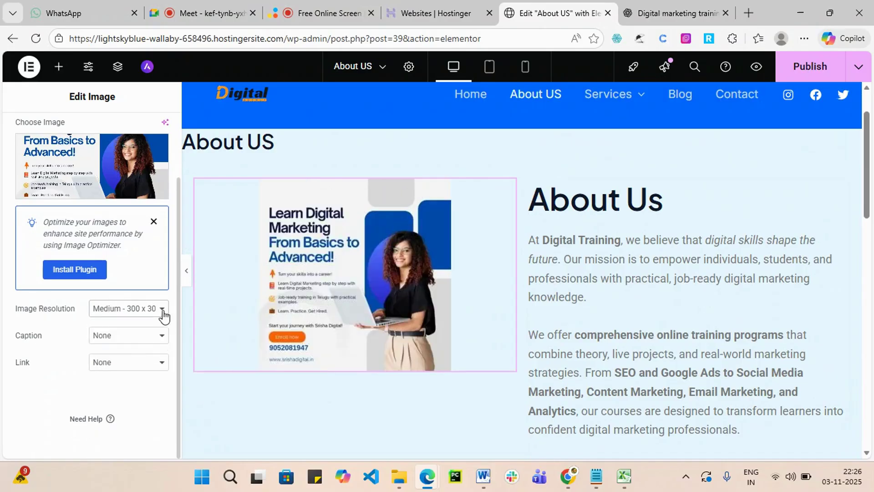
left_click(163, 314)
left_click(157, 375)
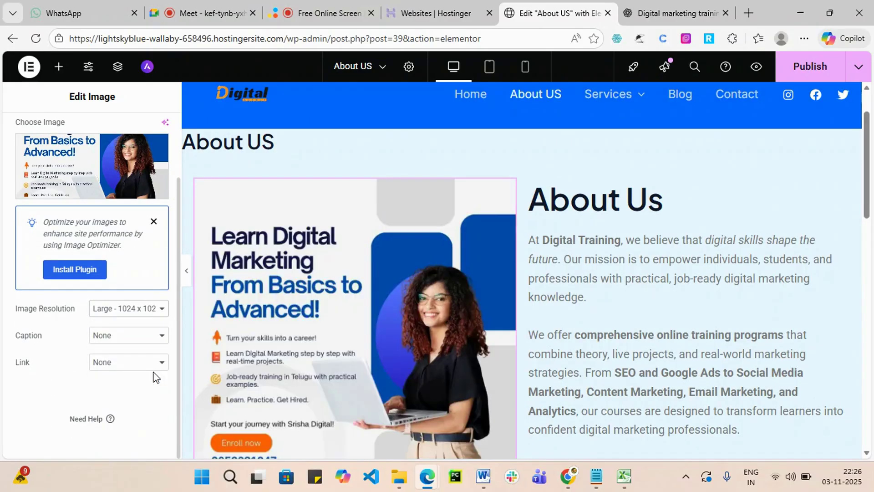
scroll(664, 360, "down", 4)
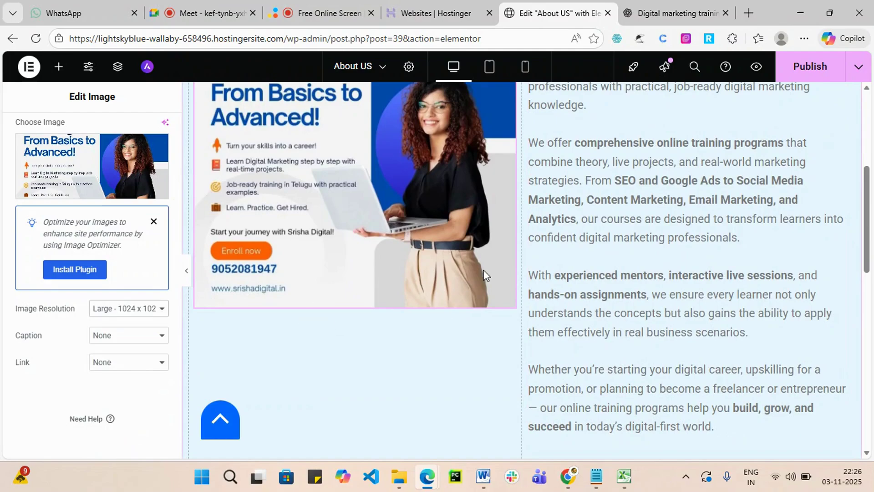
Give the image the custom caption 'Digital Training'.
left_click(159, 339)
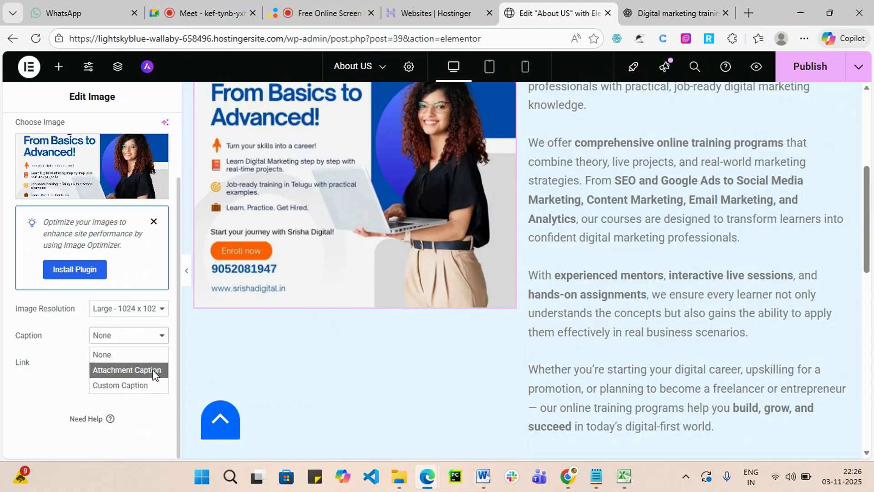
left_click(145, 384)
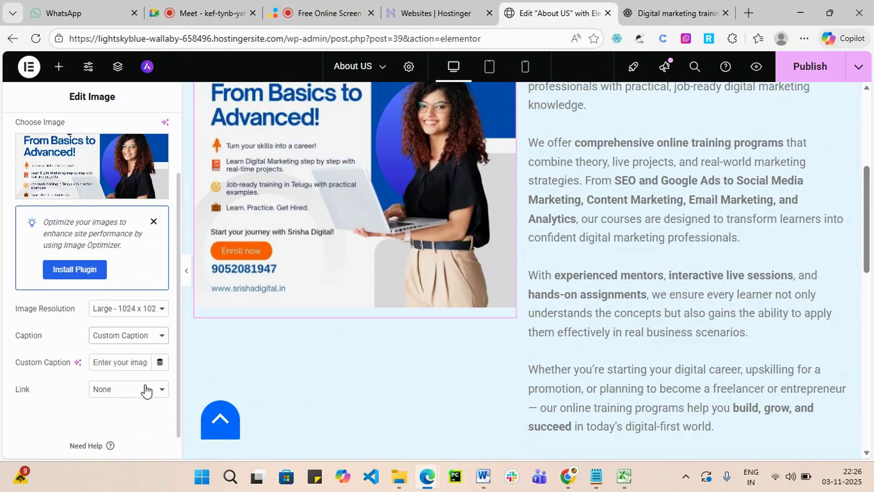
left_click(125, 363)
type("Di")
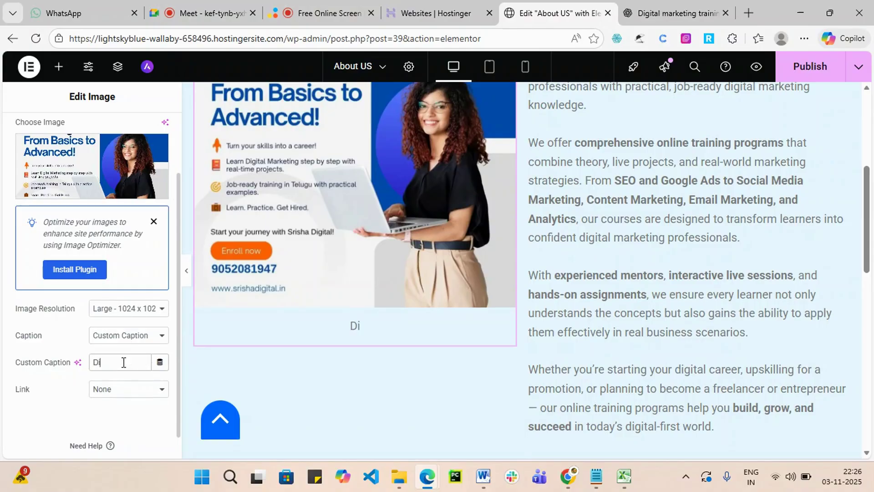
type("gital Training")
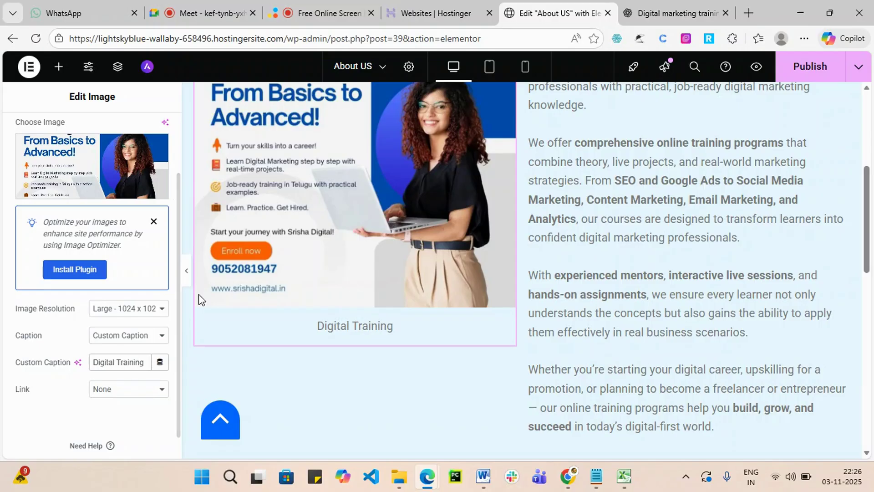
Set the image's link to Custom URL.
left_click(134, 395)
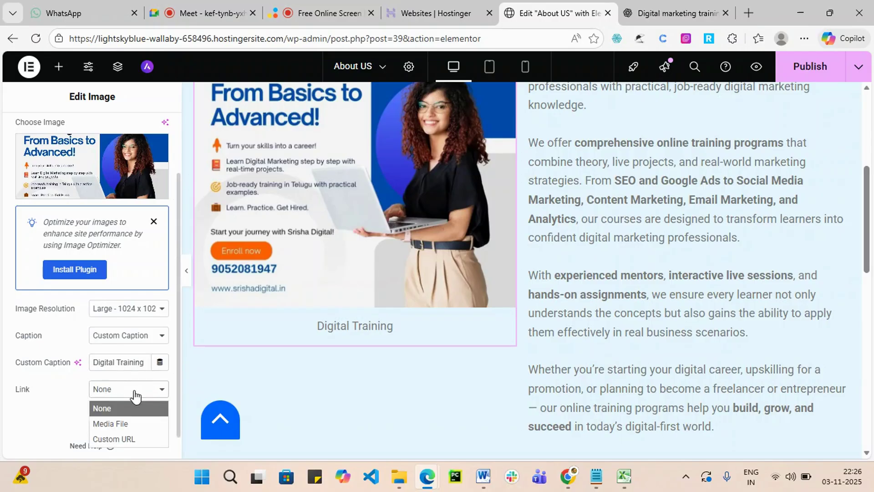
scroll(148, 392, "down", 1)
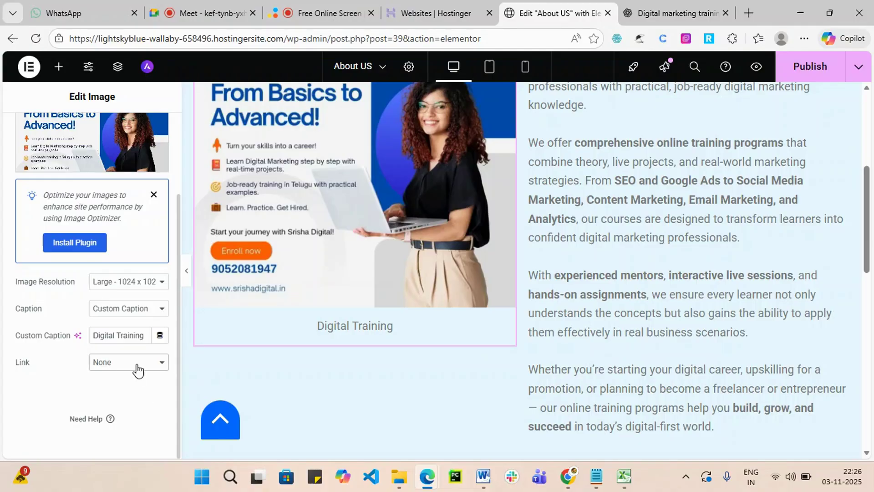
left_click(138, 369)
left_click(130, 411)
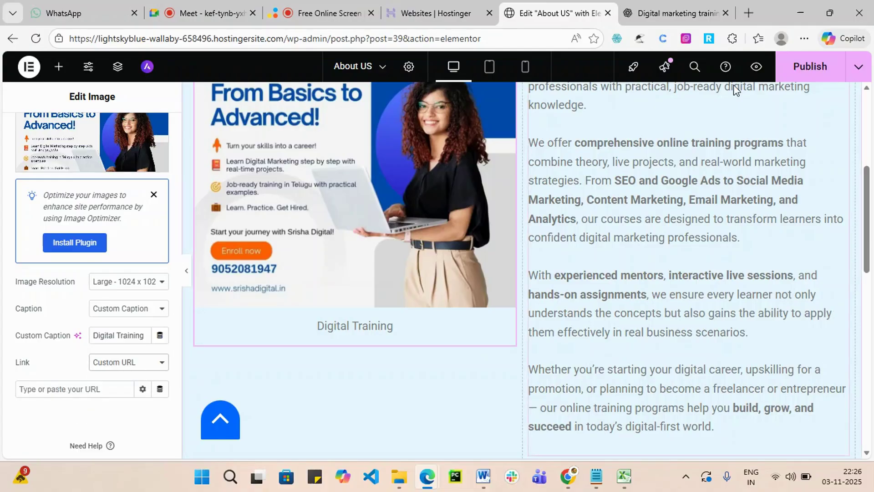
Copy the site address from a new browser tab and return to the editor.
left_click(749, 13)
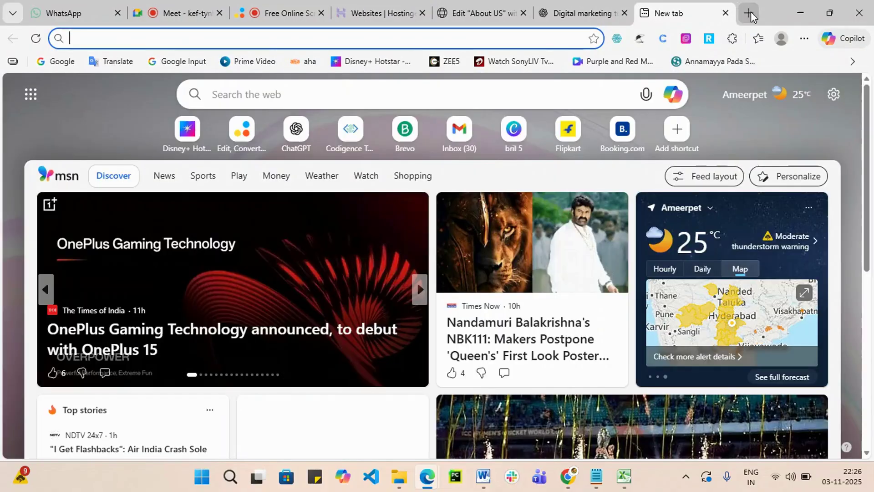
type("srishadigital.in")
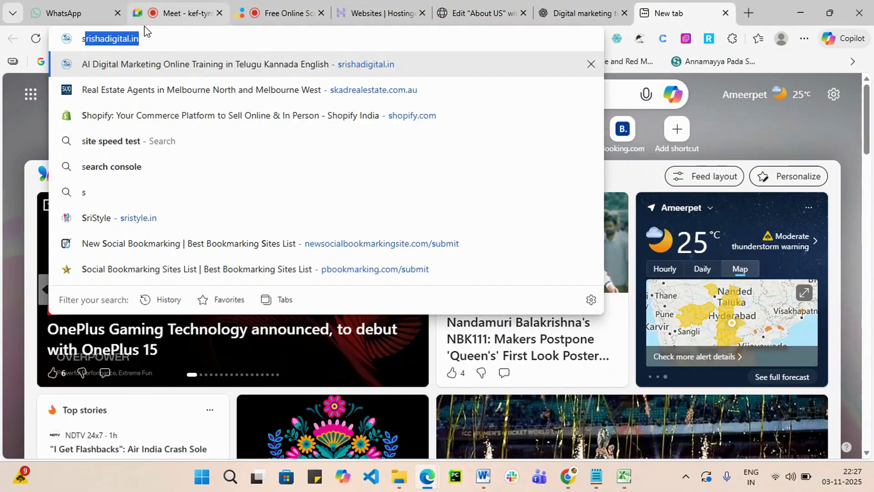
left_click(158, 40)
left_click_drag(157, 40, 81, 40)
key("ctrl+c")
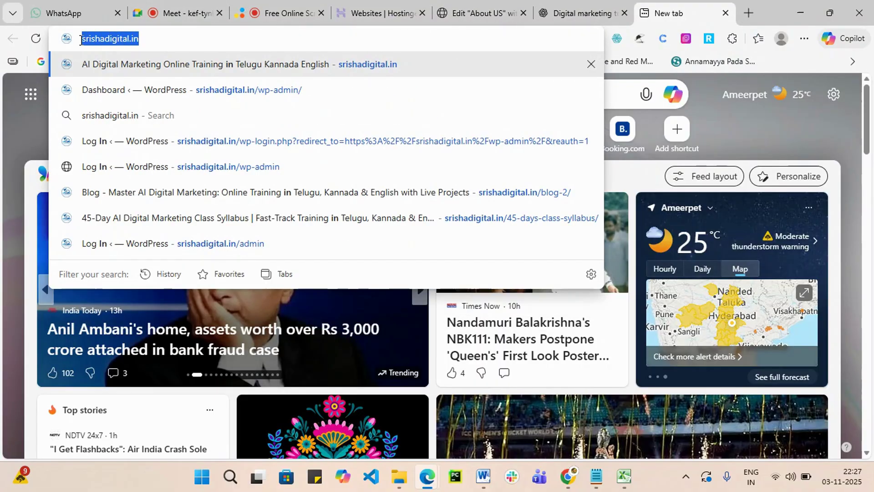
left_click(449, 23)
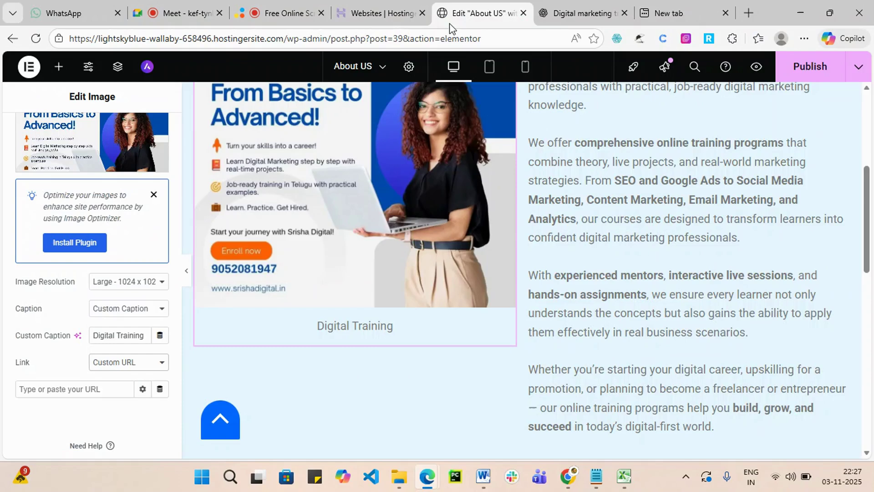
left_click(77, 390)
key("ctrl+v")
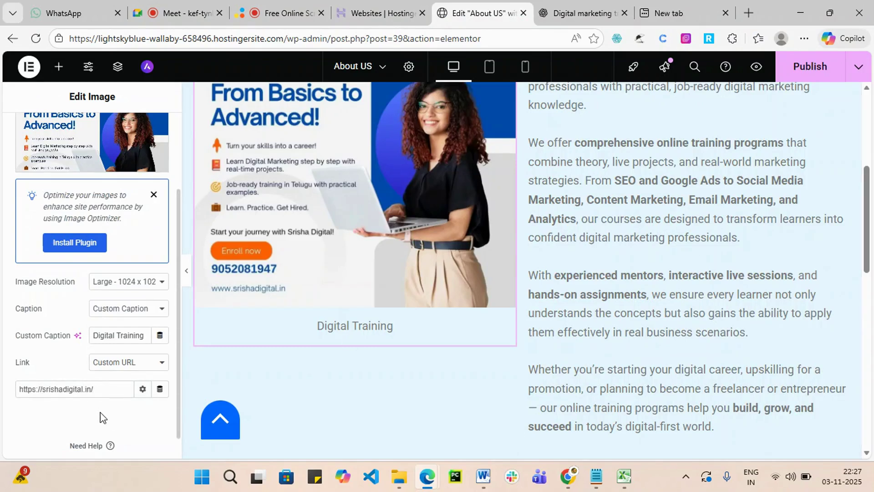
scroll(101, 417, "down", 1)
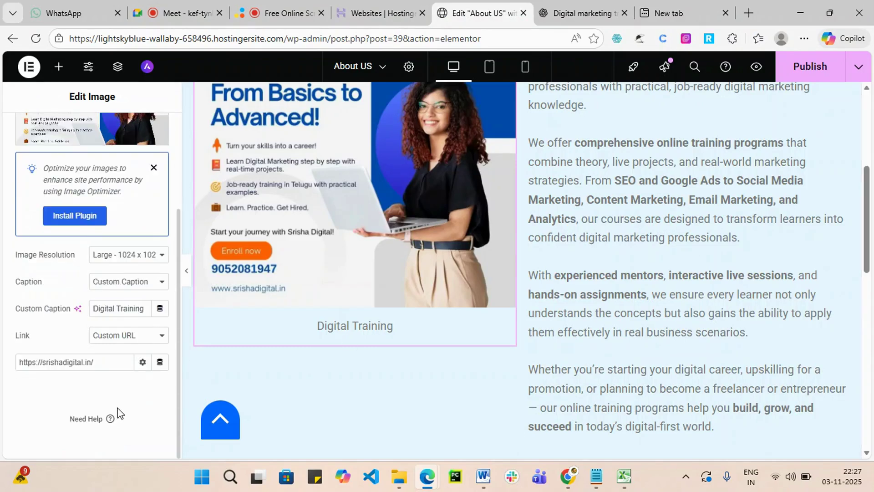
left_click(810, 67)
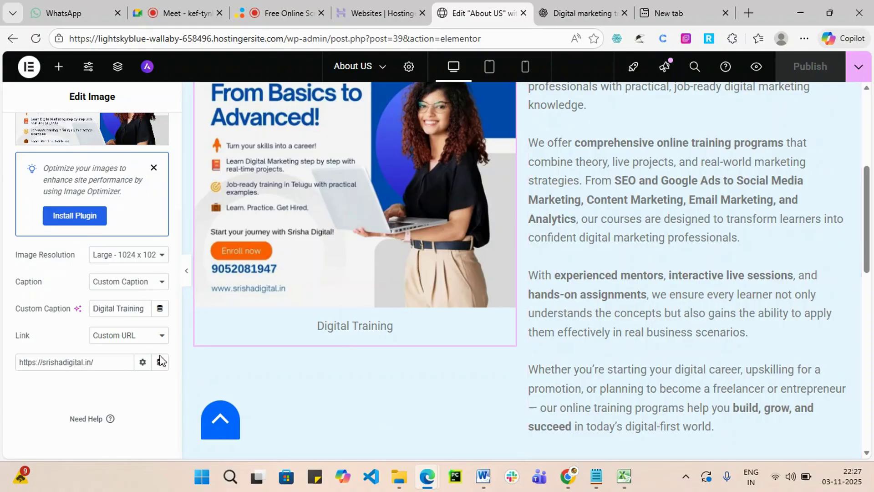
scroll(342, 250, "up", 2)
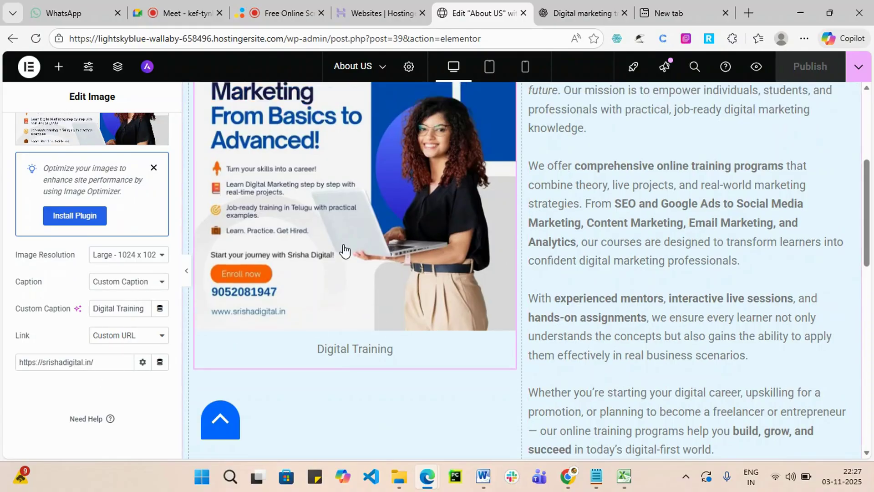
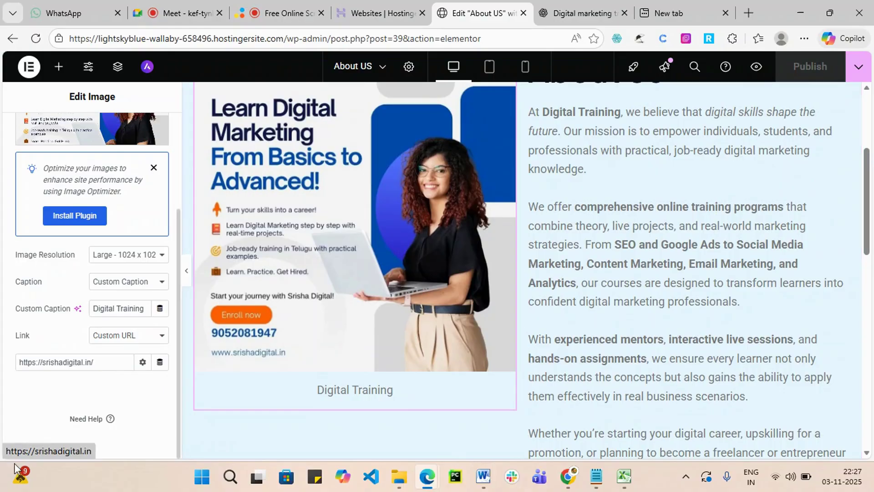
Switch from the Elementor editor to the private window showing the live site's home page.
scroll(664, 152, "up", 5)
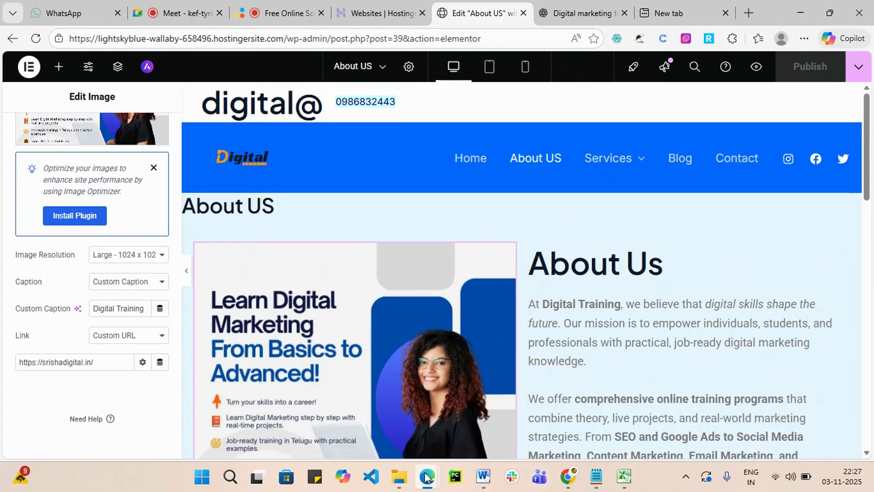
mouse_move(441, 477)
left_click(621, 419)
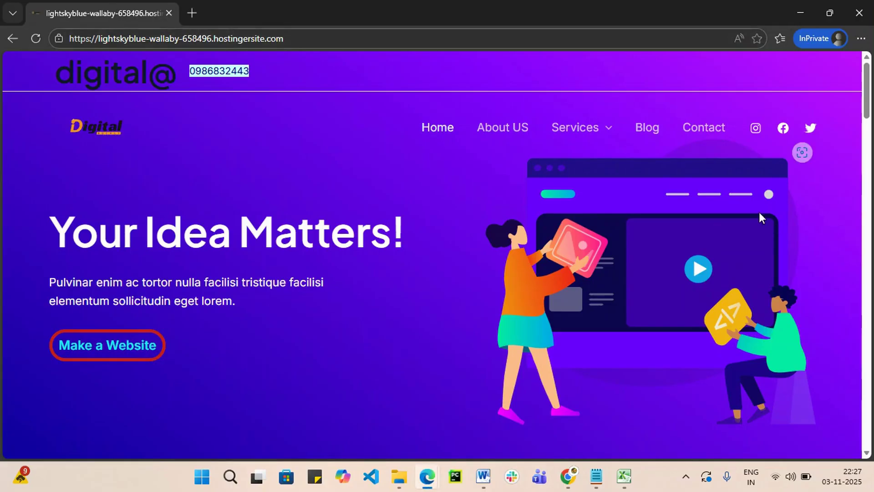
On the live About US page, confirm the image links to srishadigital.in, then go back.
left_click(501, 124)
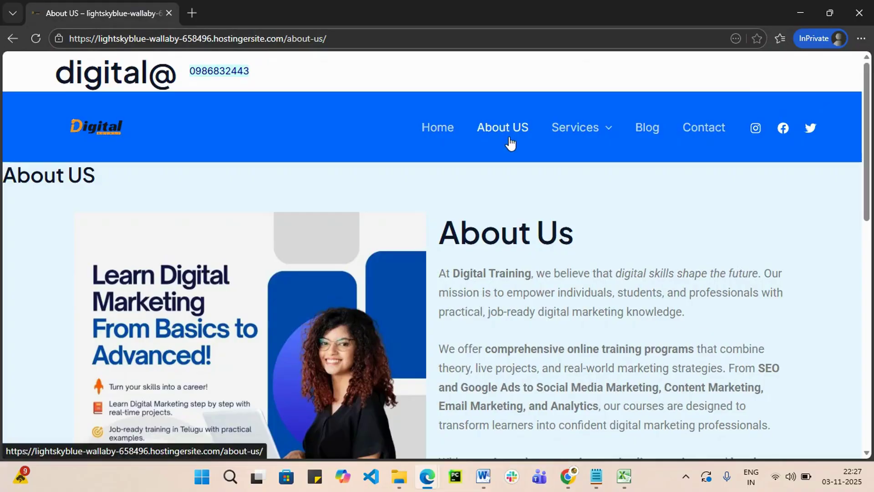
scroll(476, 266, "down", 4)
scroll(476, 267, "down", 8)
scroll(372, 296, "up", 10)
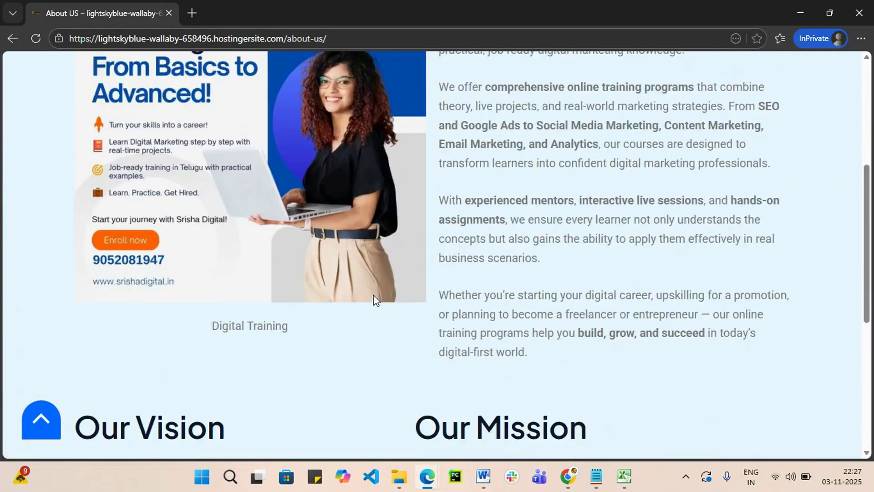
scroll(407, 276, "up", 2)
left_click(254, 279)
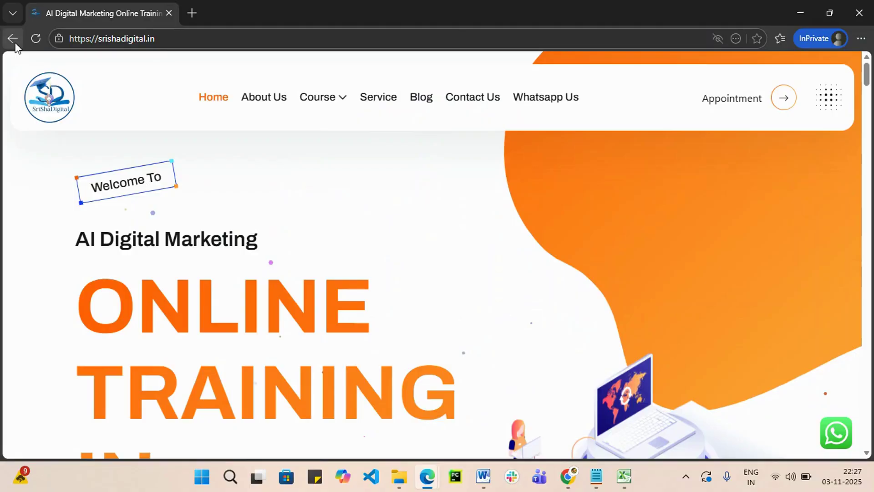
left_click(13, 39)
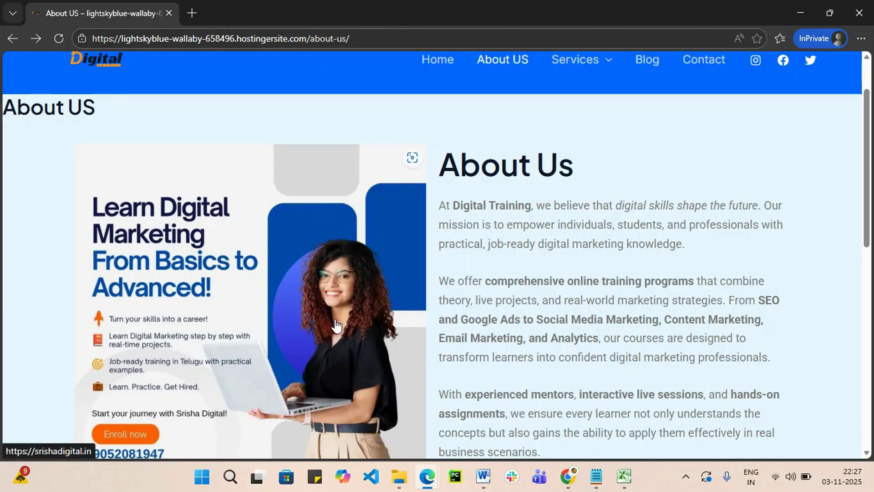
Return to the editor and select the container holding the About US image.
left_click(800, 13)
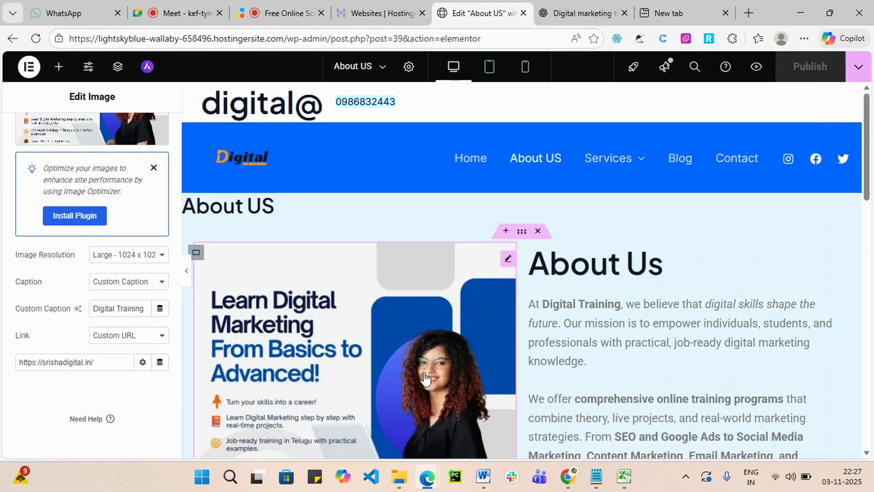
scroll(124, 335, "up", 3)
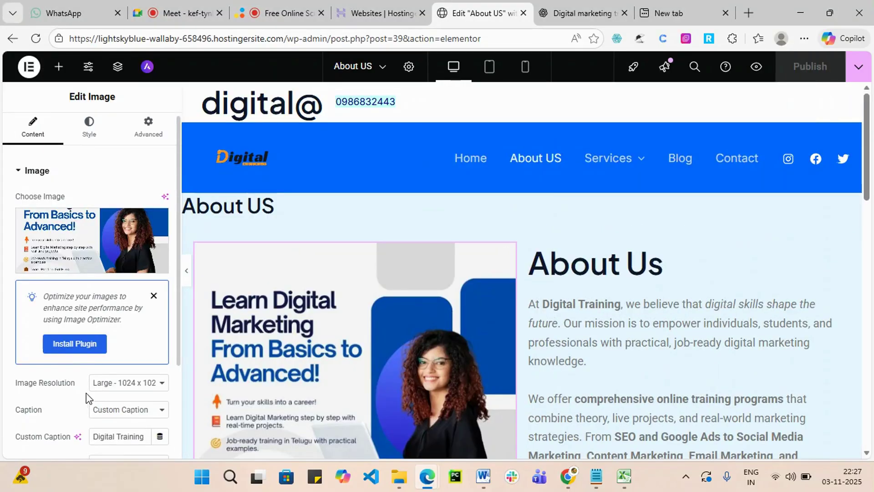
scroll(486, 343, "down", 5)
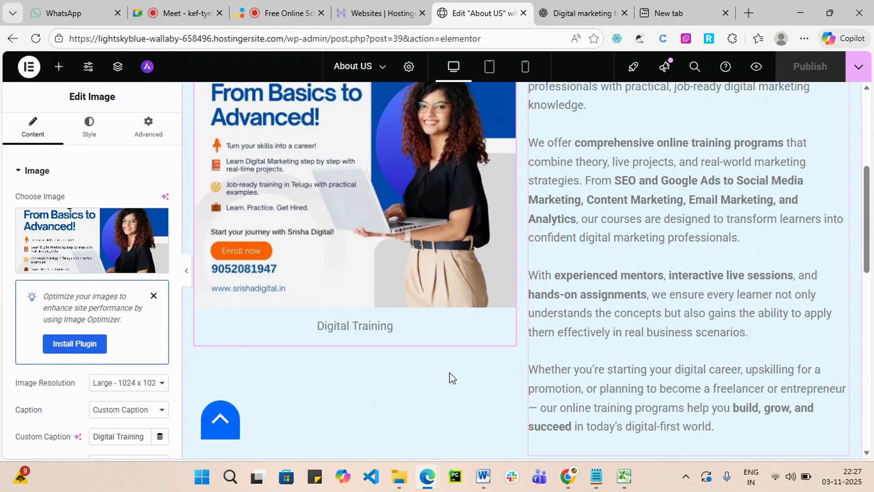
scroll(281, 271, "up", 5)
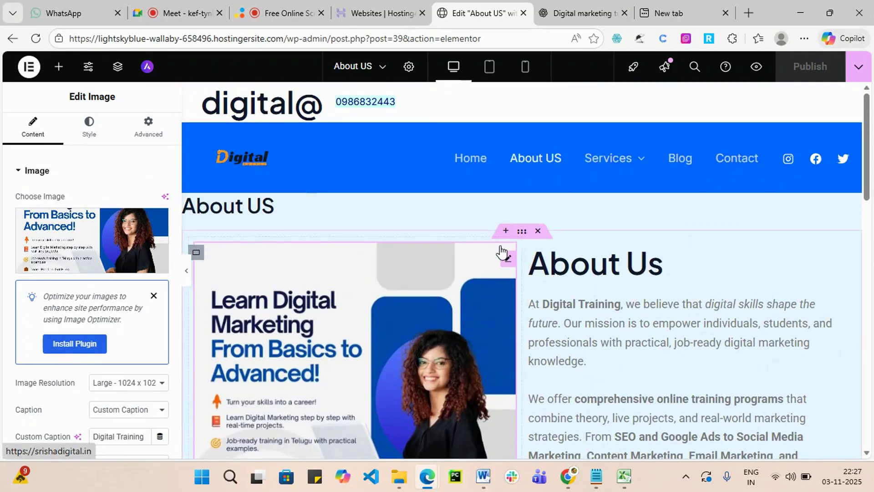
left_click(197, 256)
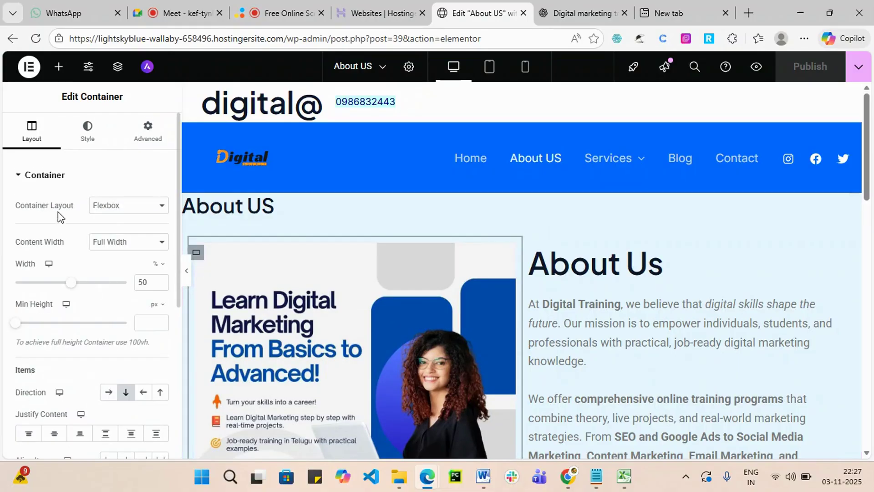
left_click(159, 209)
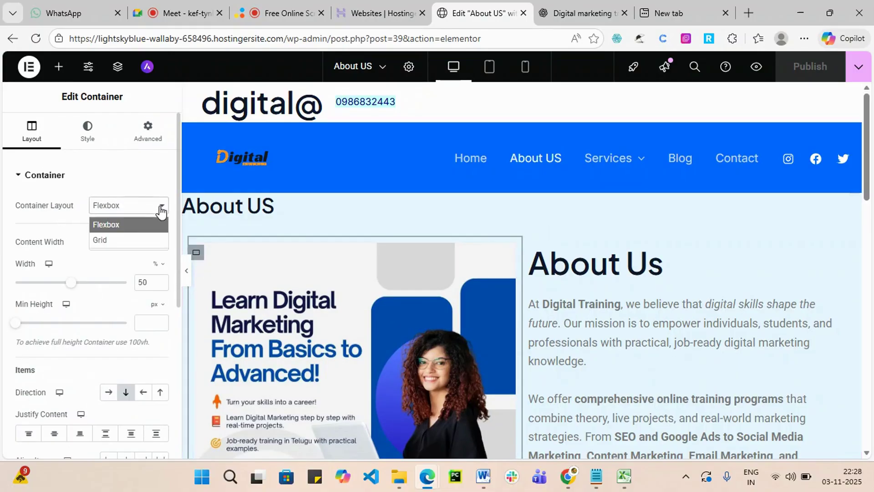
left_click(139, 182)
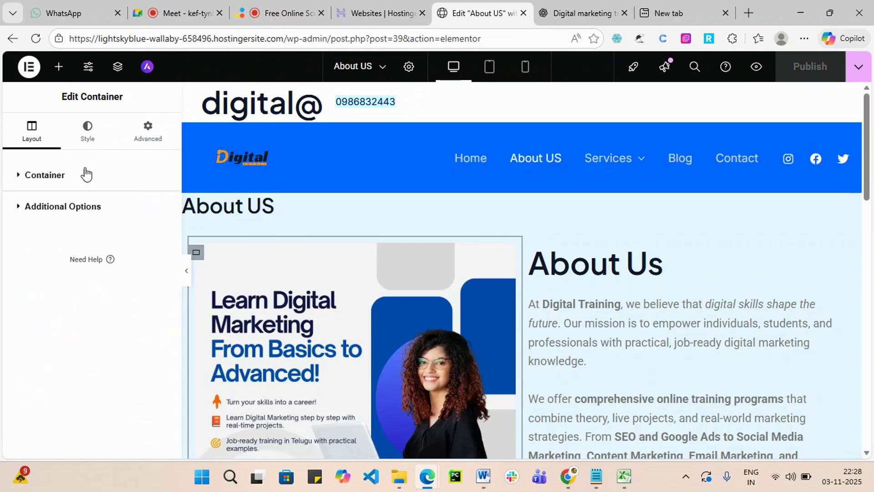
left_click(84, 137)
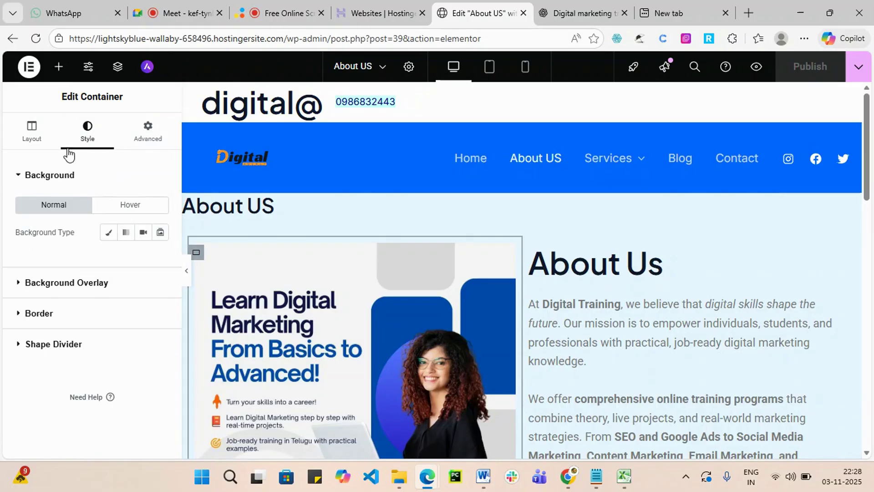
left_click(32, 137)
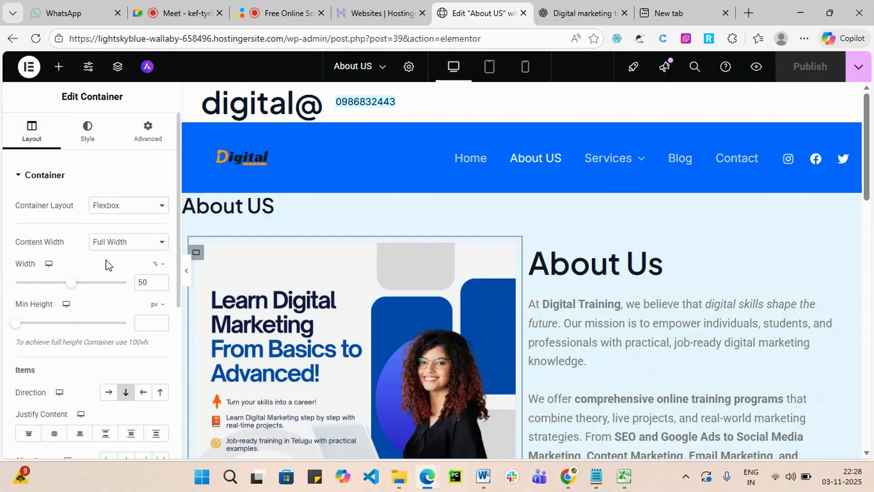
Keep Full Width content and set the container's width to 51% with minimum height 0.
scroll(137, 260, "down", 1)
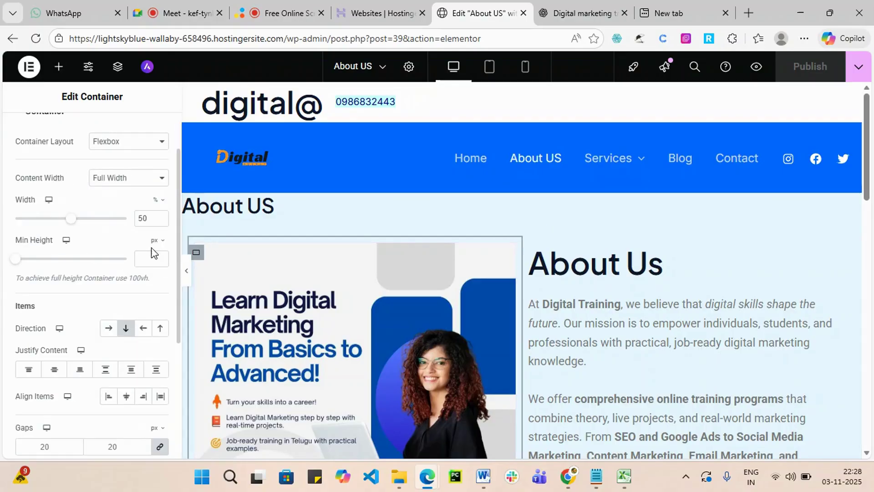
left_click(162, 182)
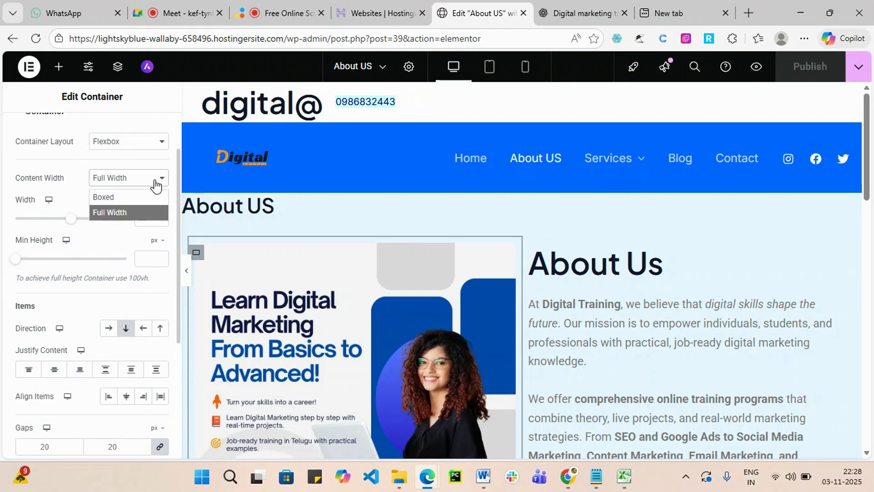
left_click(13, 177)
mouse_move(71, 223)
left_mouse_down()
mouse_move(45, 222)
mouse_move(82, 227)
mouse_move(72, 224)
left_mouse_up()
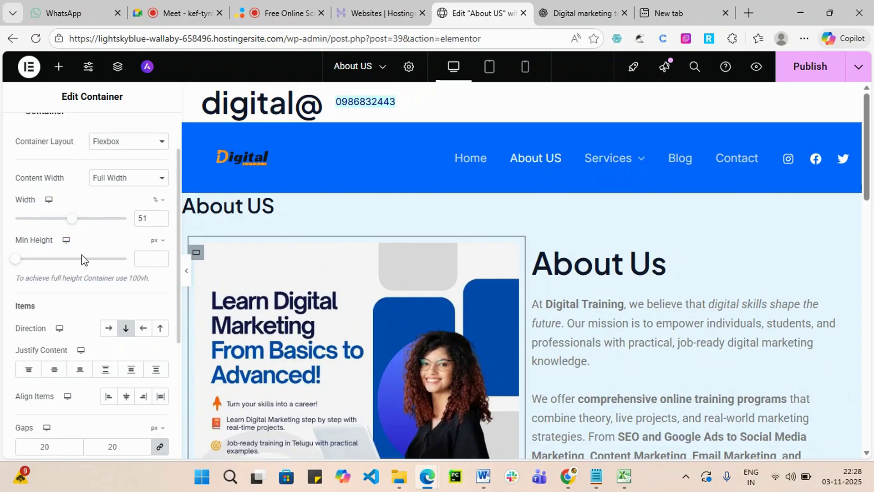
scroll(32, 239, "down", 2)
left_click_drag(16, 195, 5, 223)
scroll(52, 236, "down", 2)
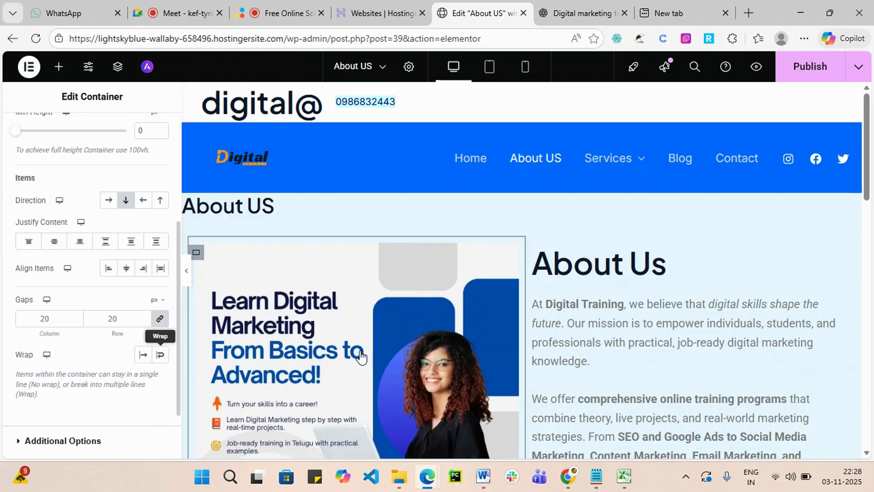
scroll(796, 314, "down", 7)
scroll(318, 331, "up", 1)
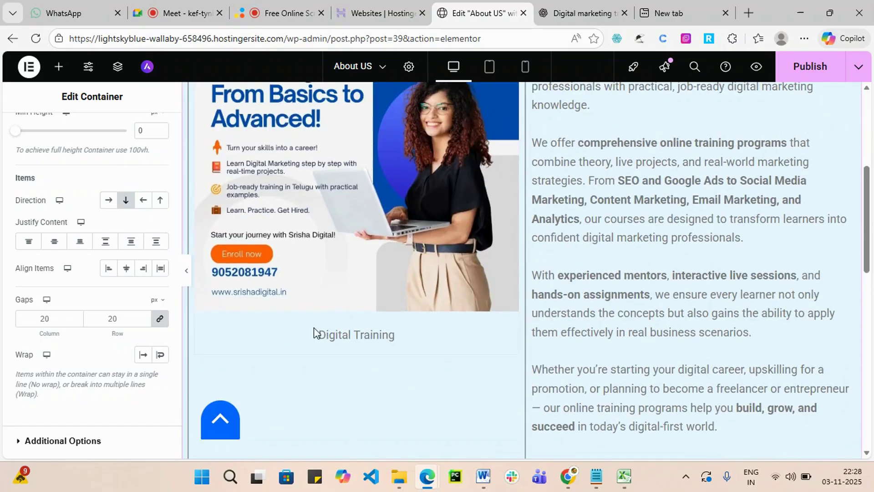
scroll(166, 279, "up", 4)
scroll(780, 355, "down", 1)
scroll(769, 358, "down", 3)
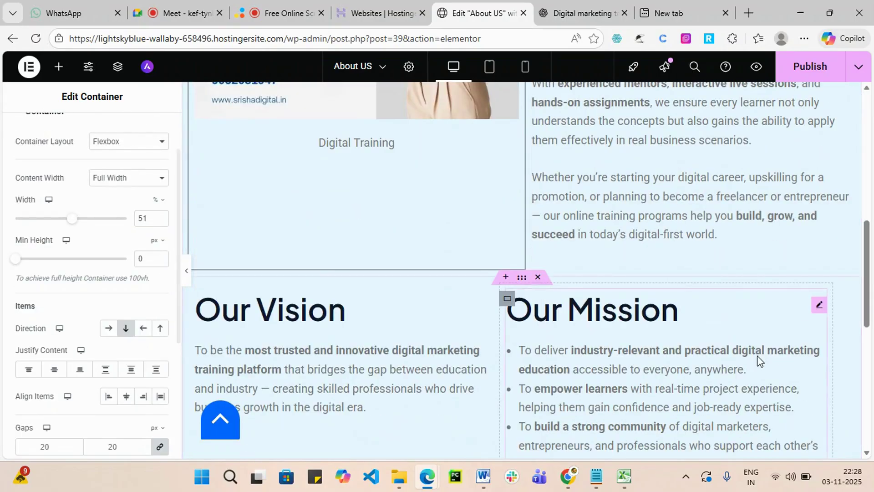
scroll(523, 278, "up", 1)
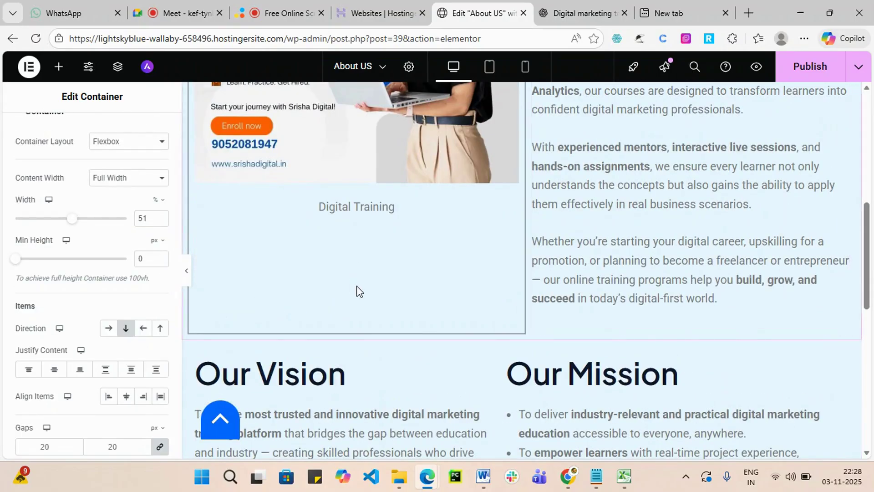
scroll(346, 287, "up", 1)
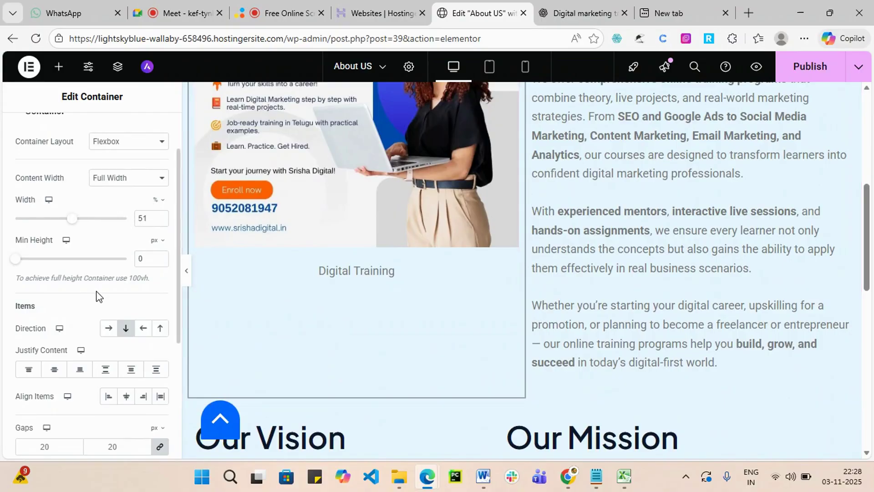
scroll(96, 296, "down", 3)
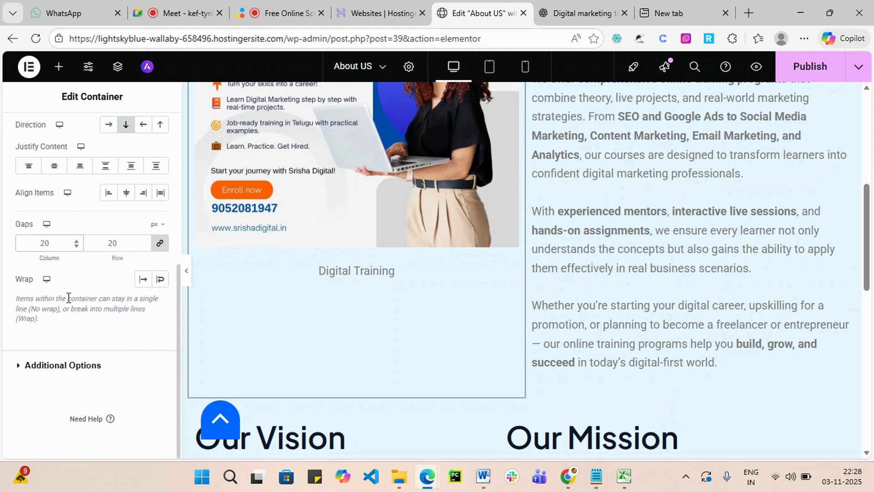
scroll(114, 246, "up", 6)
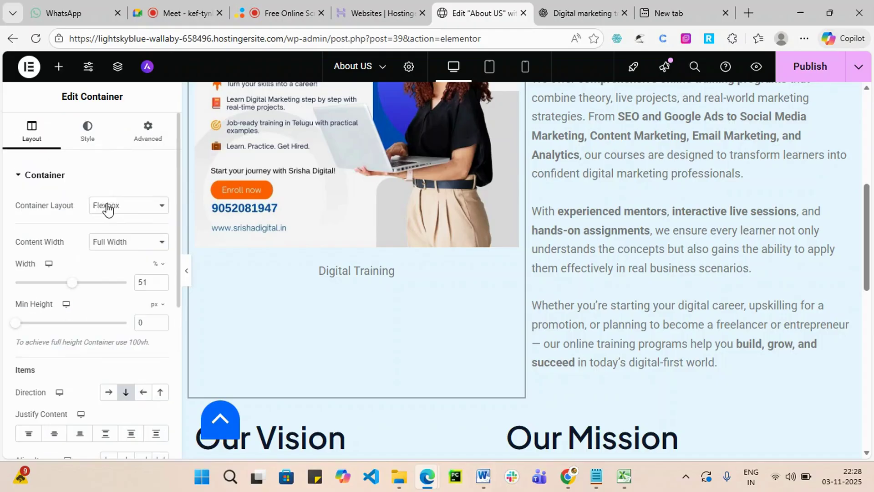
Switch the container's hover background type to Gradient.
left_click(91, 135)
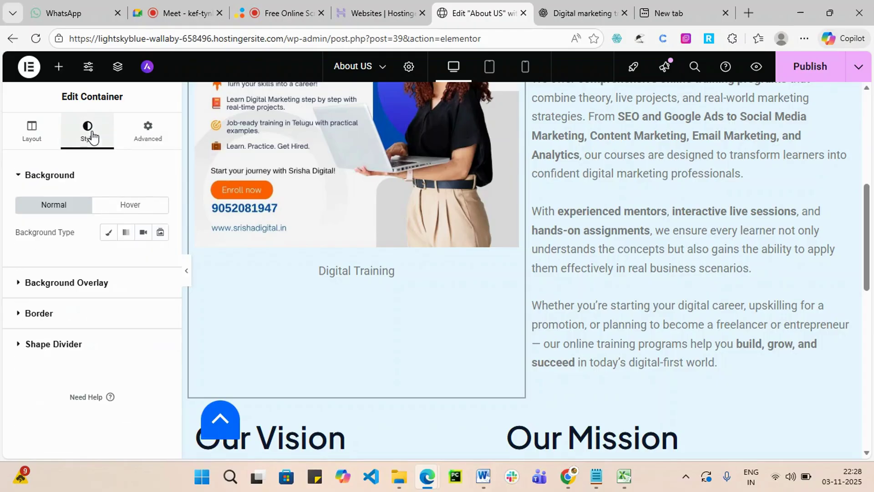
scroll(392, 280, "up", 3)
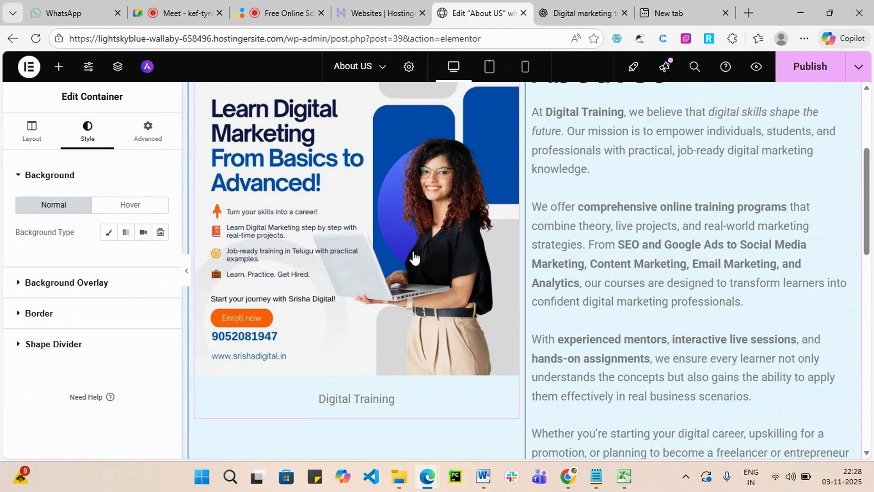
scroll(293, 243, "up", 3)
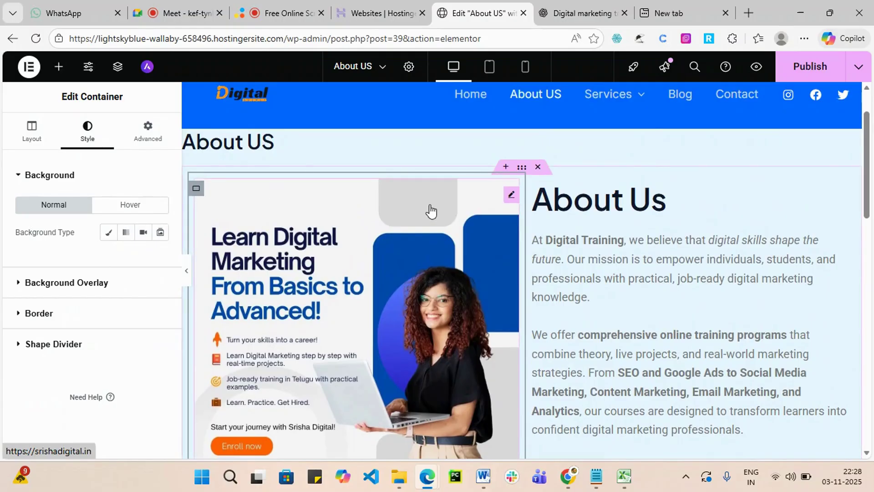
scroll(429, 211, "down", 3)
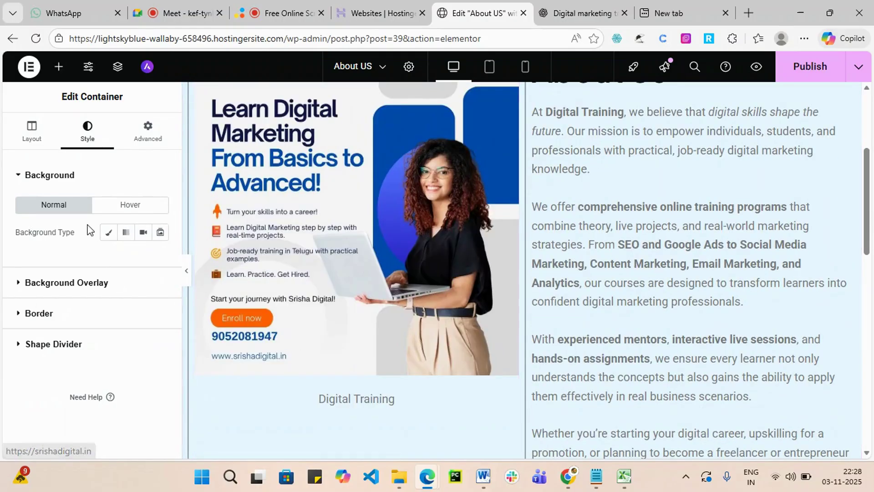
left_click(135, 208)
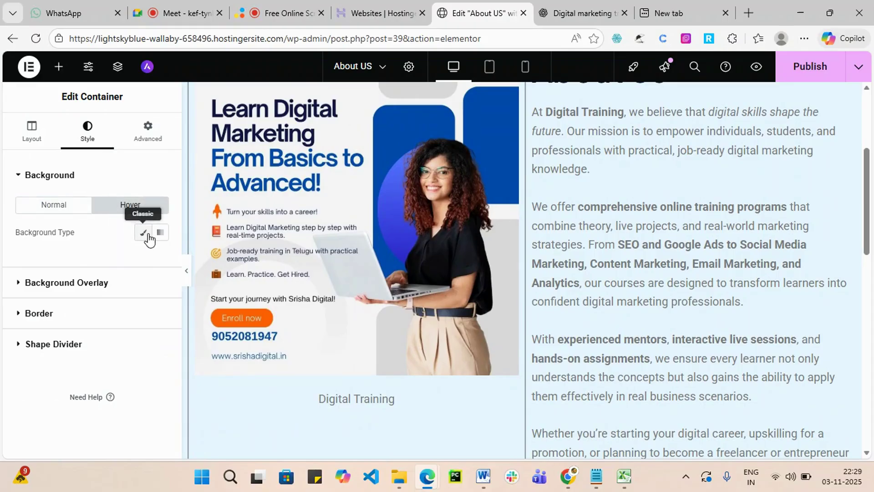
left_click(159, 233)
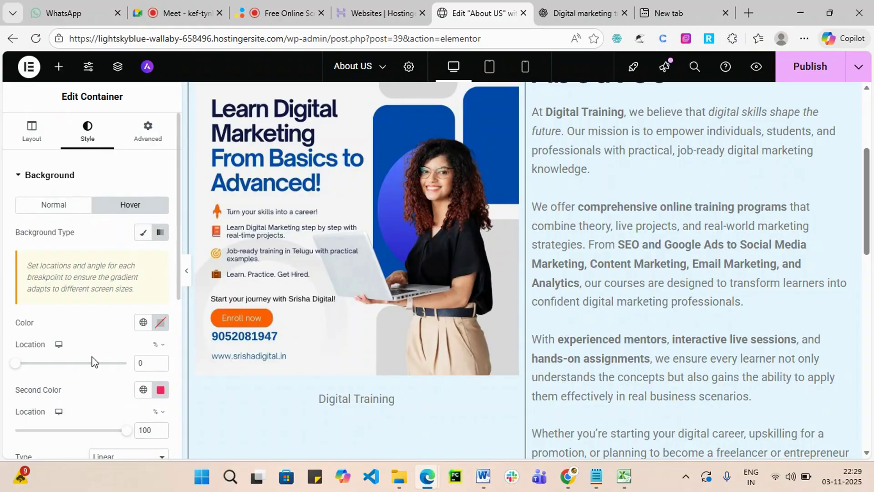
scroll(292, 237, "down", 3)
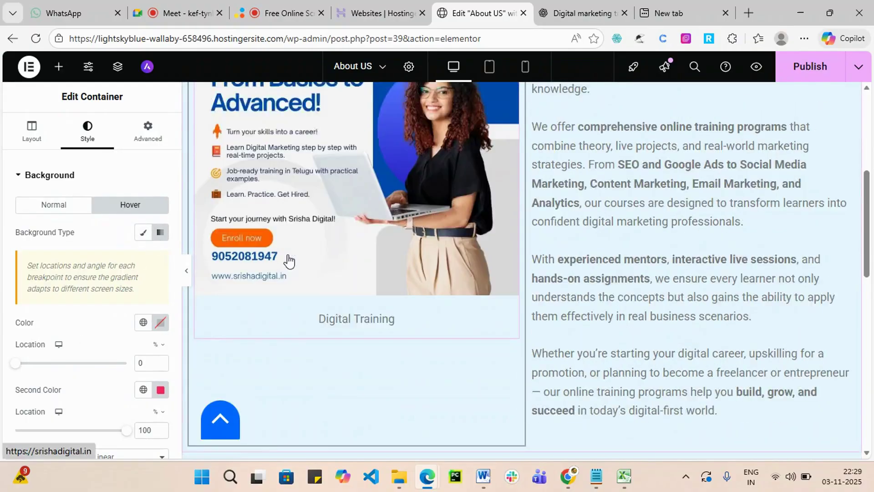
scroll(136, 194, "down", 2)
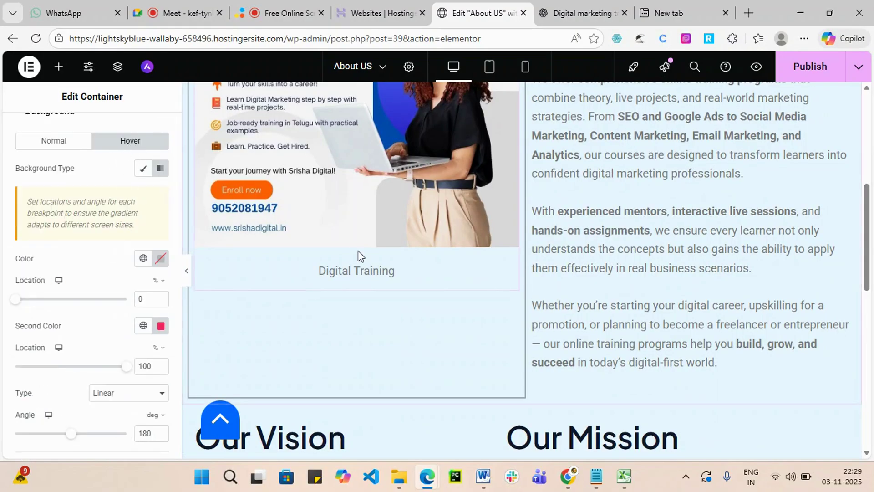
Set the gradient colours to red and #AF2C07, then publish the page.
left_click(161, 259)
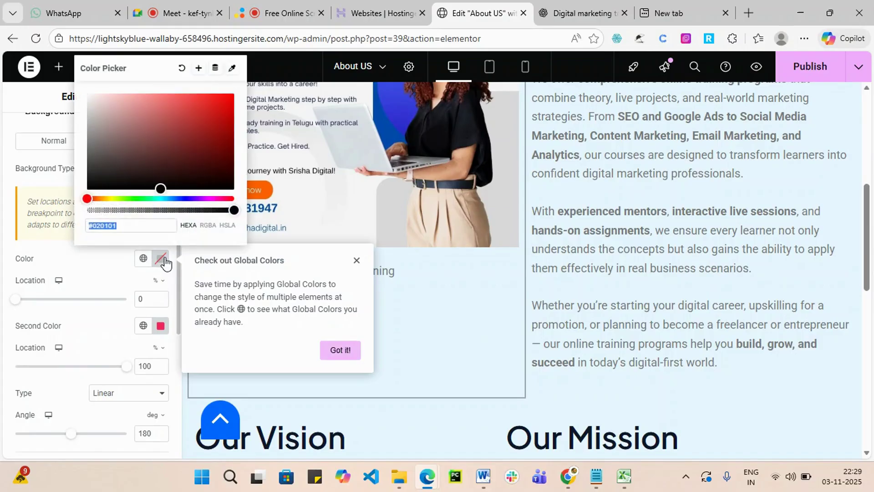
left_click(228, 106)
left_click(115, 277)
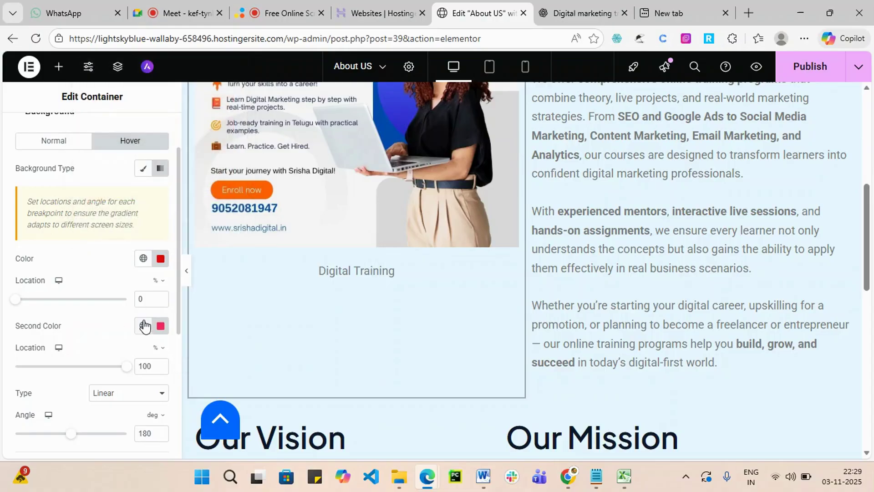
left_click(160, 327)
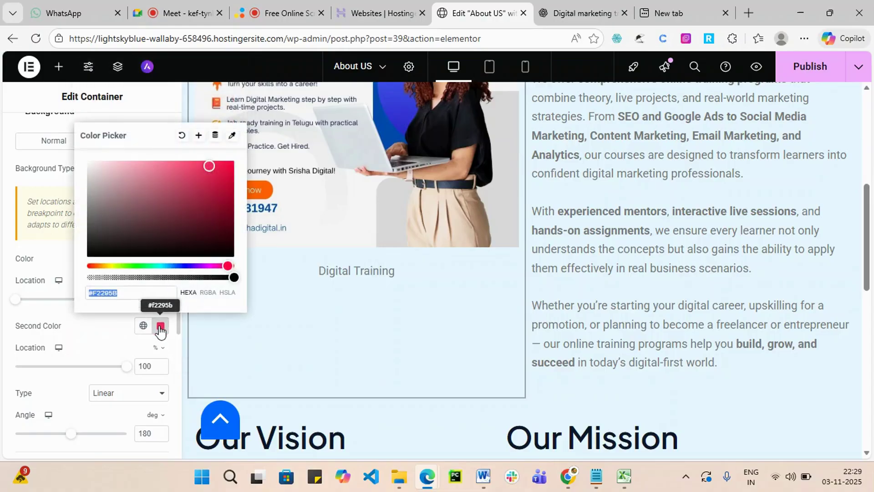
left_click(93, 264)
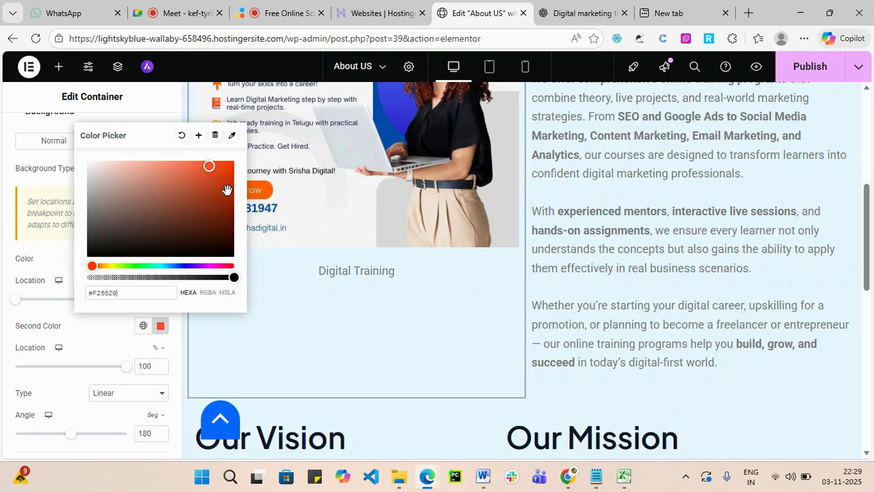
left_click(227, 190)
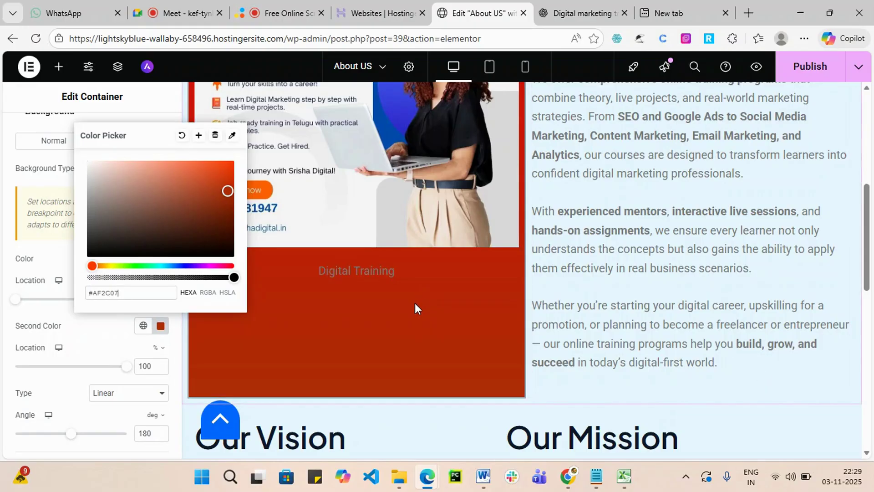
scroll(682, 173, "up", 5)
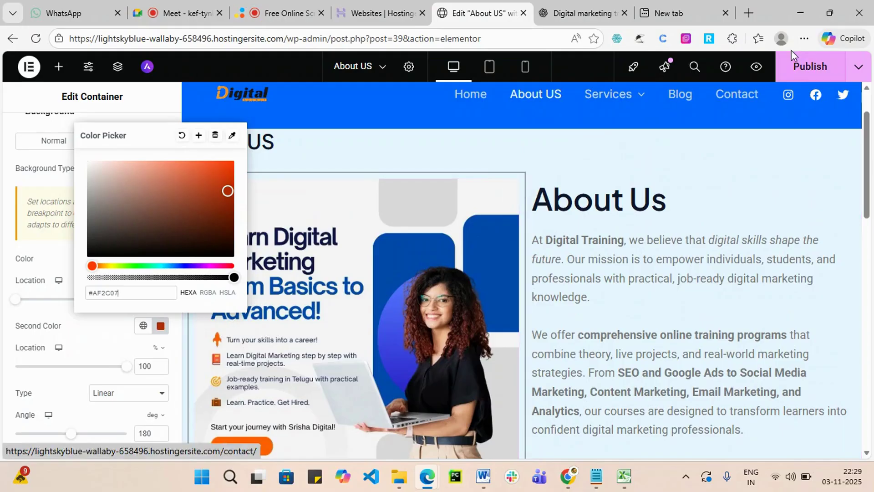
left_click(803, 71)
Make the hover gradient radial with its position left at Center Center.
scroll(118, 346, "down", 5)
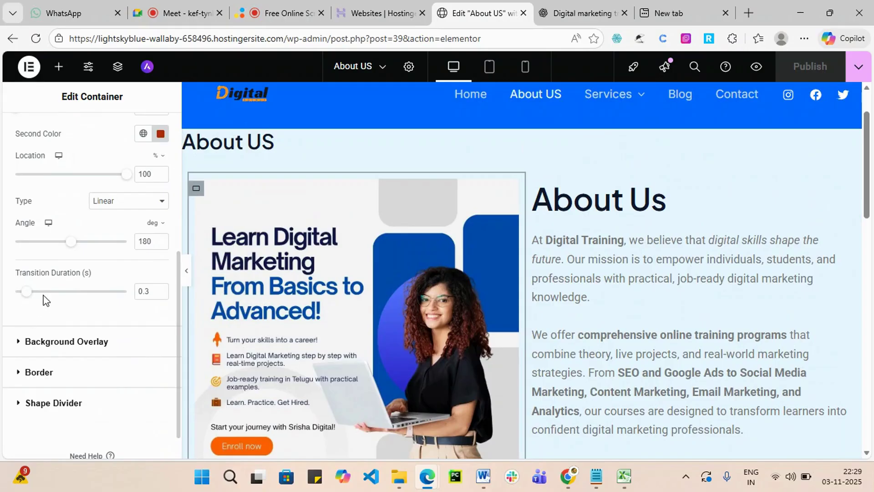
left_click(158, 203)
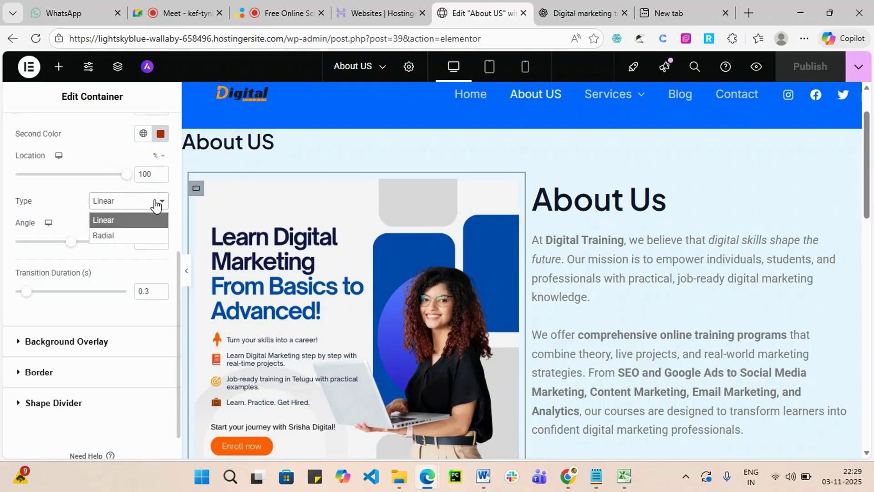
left_click(99, 235)
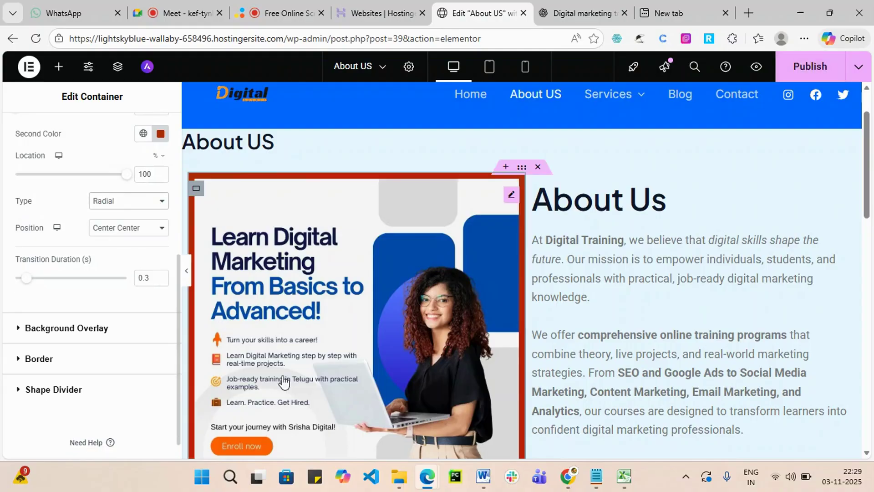
scroll(681, 295, "down", 1)
scroll(681, 295, "down", 5)
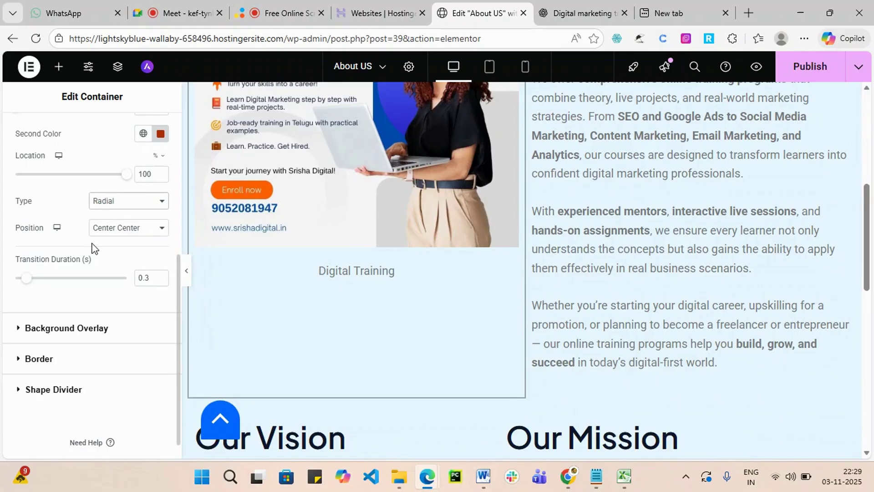
left_click(161, 233)
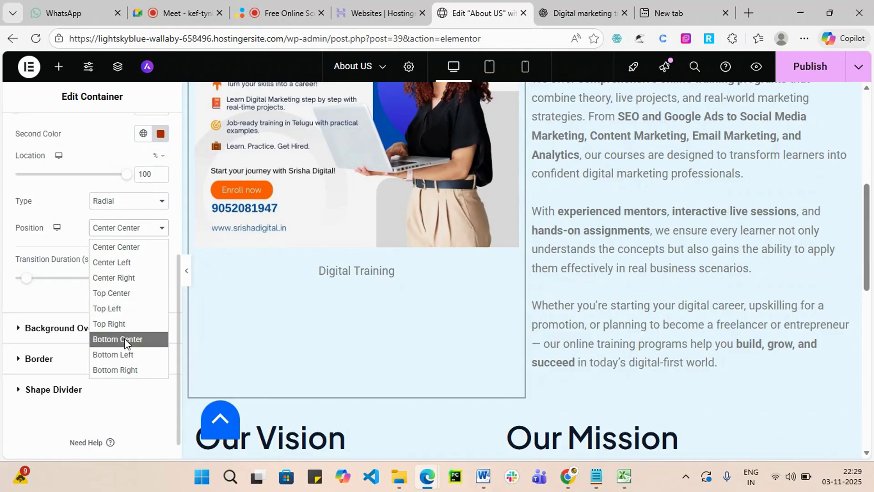
left_click(8, 242)
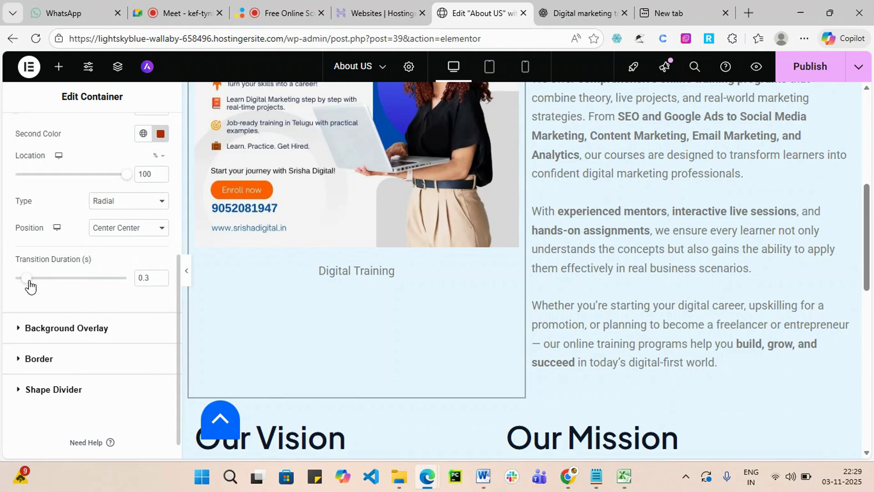
Set the hover transition duration to 1.9 seconds.
left_click_drag(27, 279, 18, 279)
left_click_drag(18, 278, 85, 279)
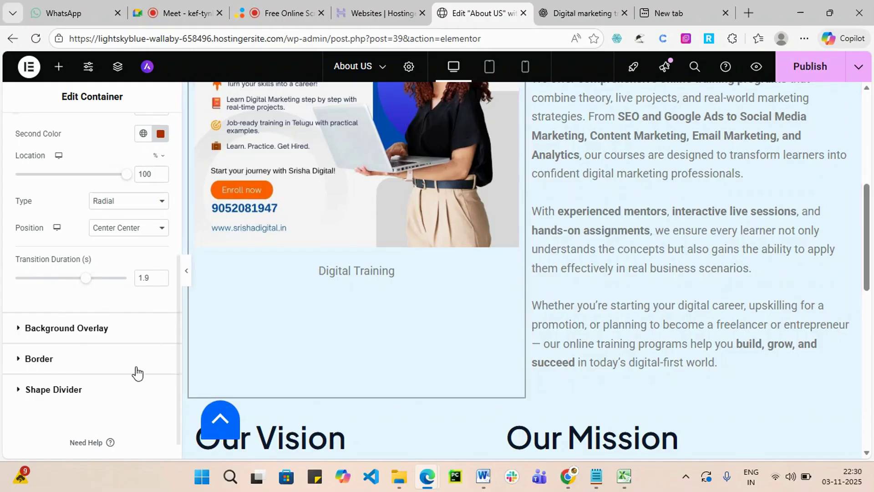
left_click(46, 329)
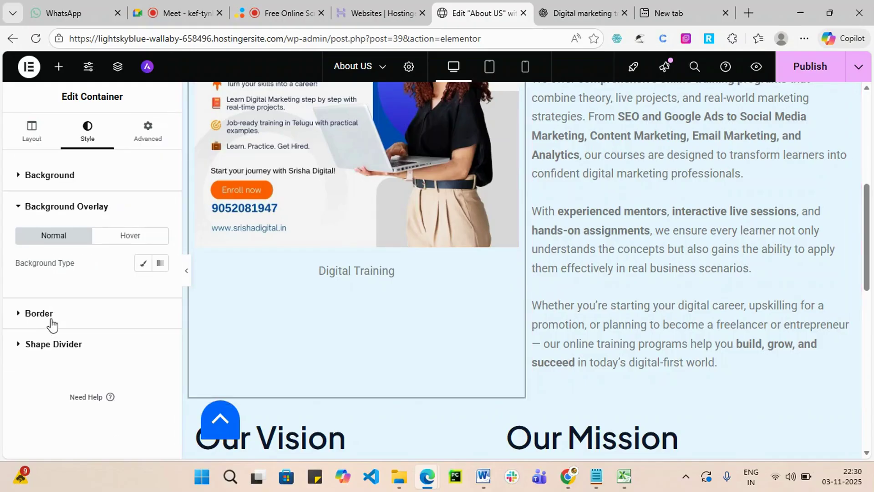
left_click(48, 313)
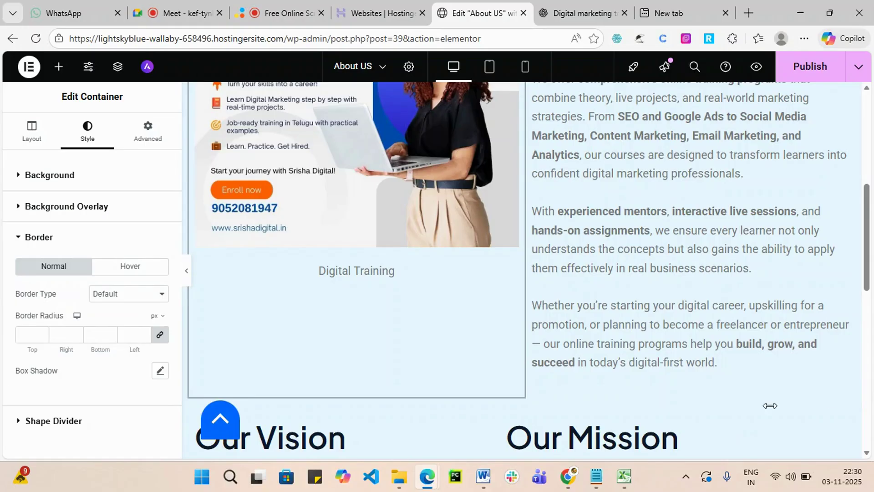
Set the container's normal border type to Double.
left_click(145, 295)
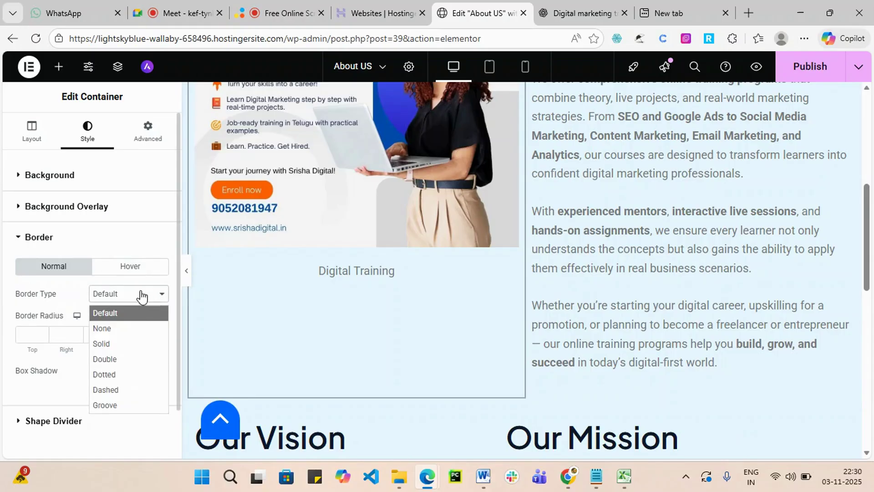
left_click(112, 328)
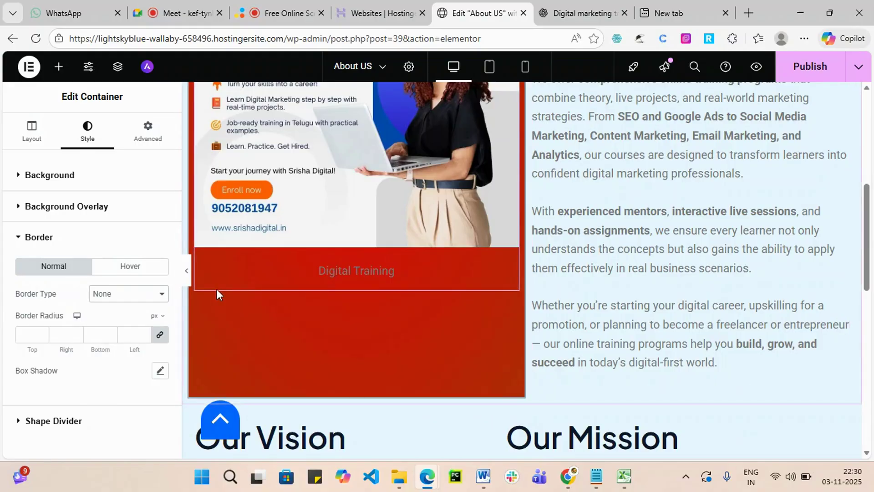
left_click(154, 296)
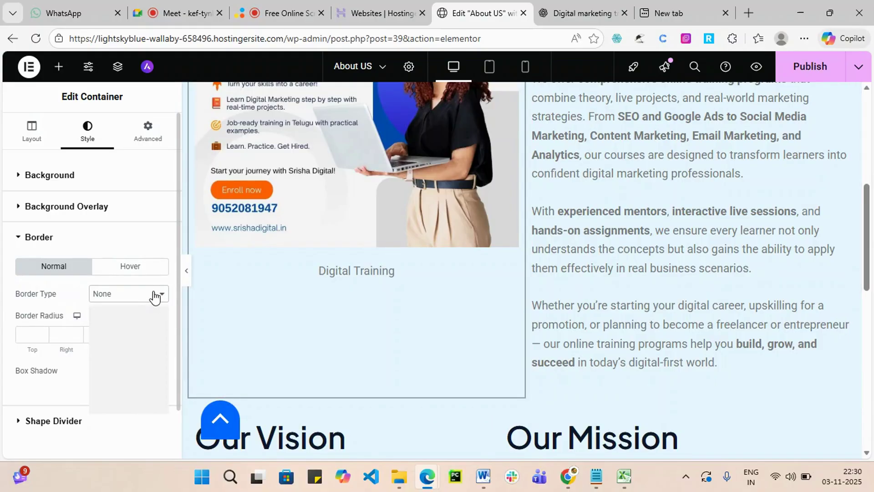
left_click(28, 335)
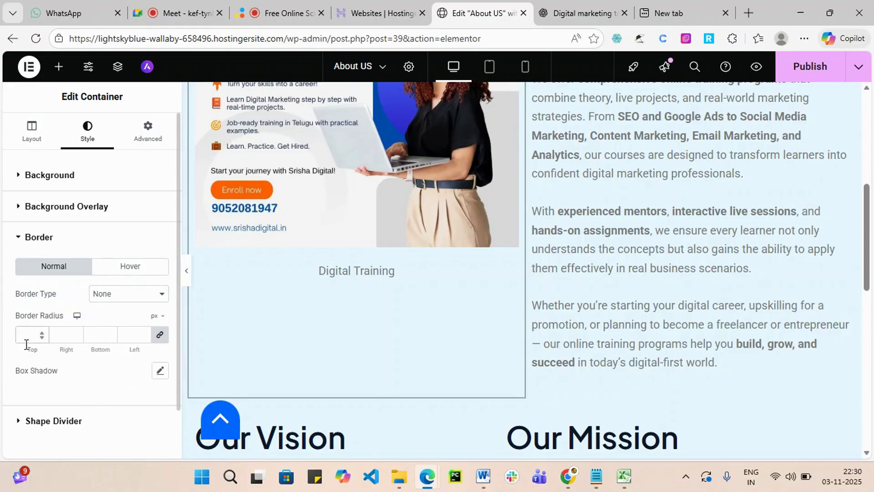
type("10")
left_click(145, 301)
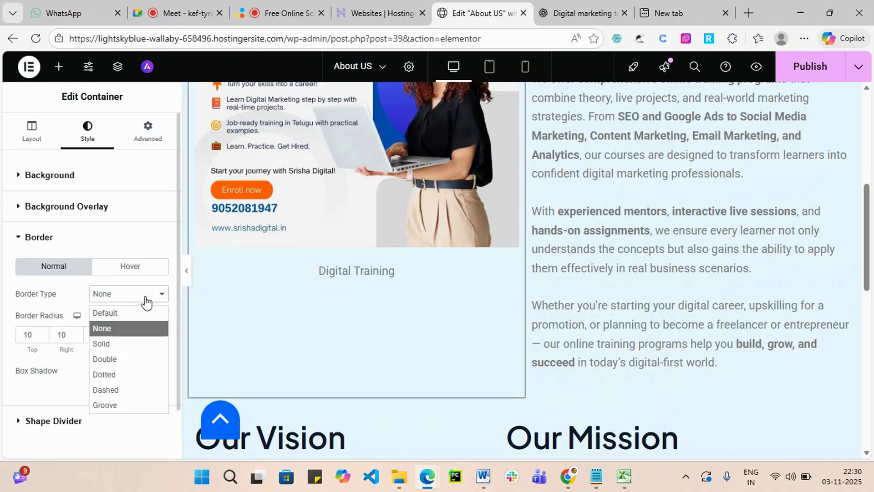
left_click(129, 360)
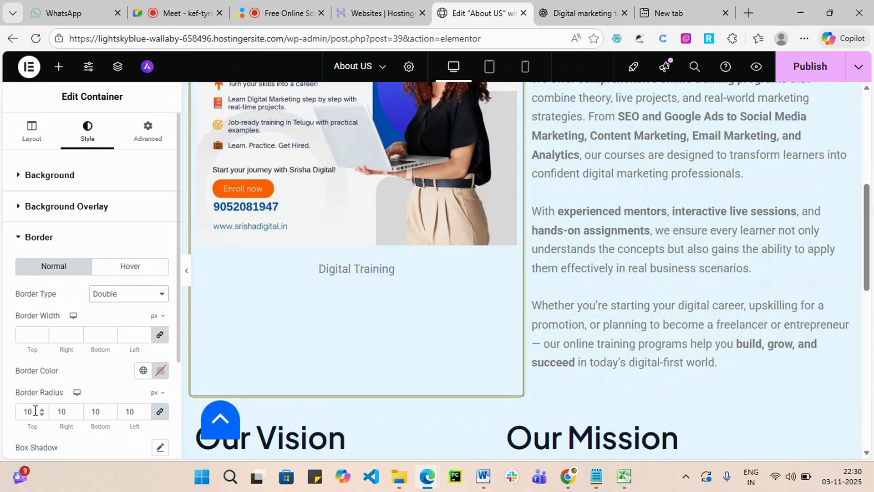
Round all four corners with a 30 px border radius.
left_click_drag(35, 411, 22, 409)
type("30")
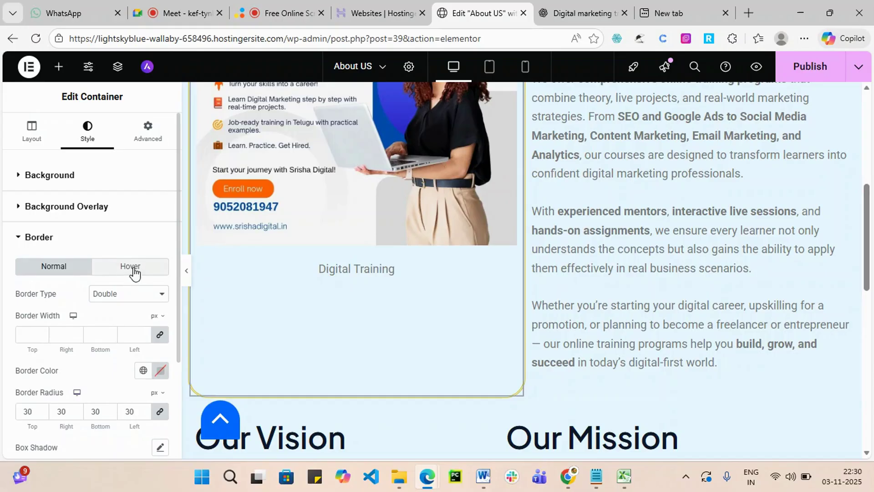
left_click(132, 266)
Give the container's hover state a double border coloured blue #280CDB.
scroll(123, 346, "down", 2)
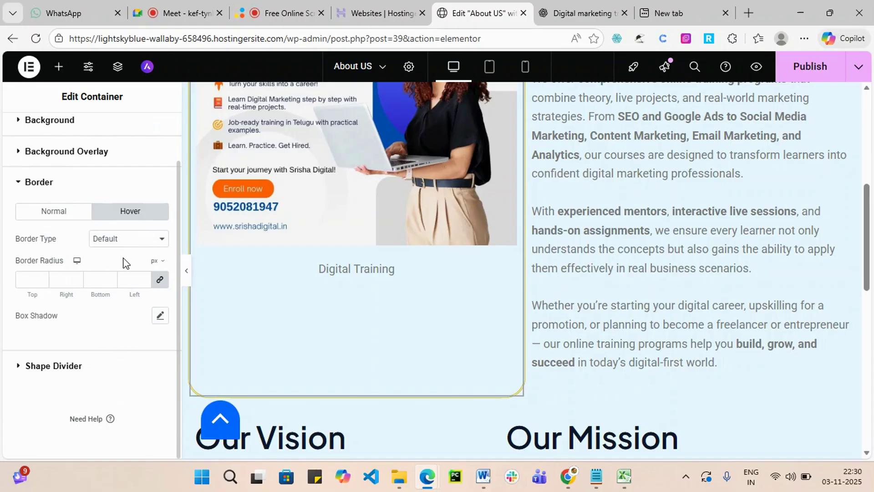
left_click(161, 241)
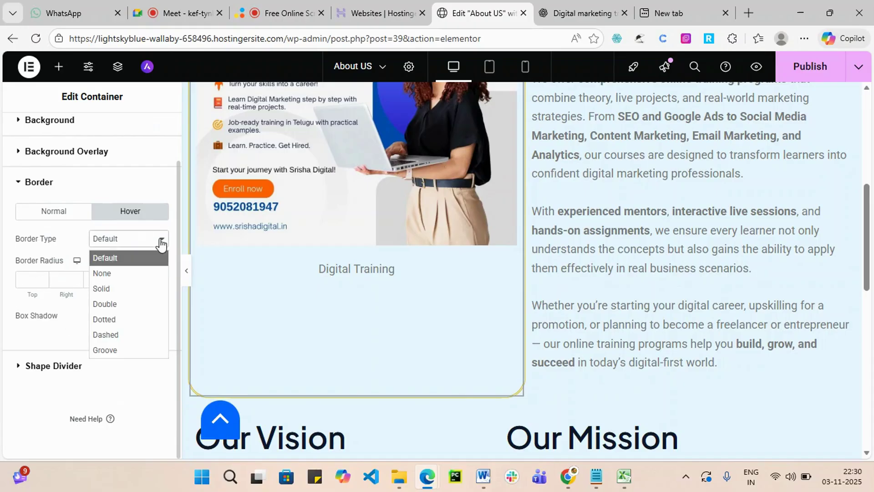
left_click(139, 305)
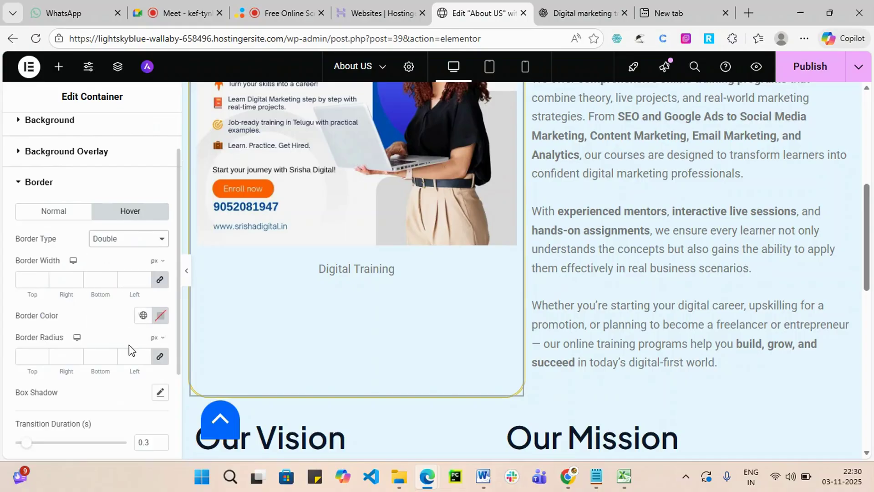
left_click(161, 315)
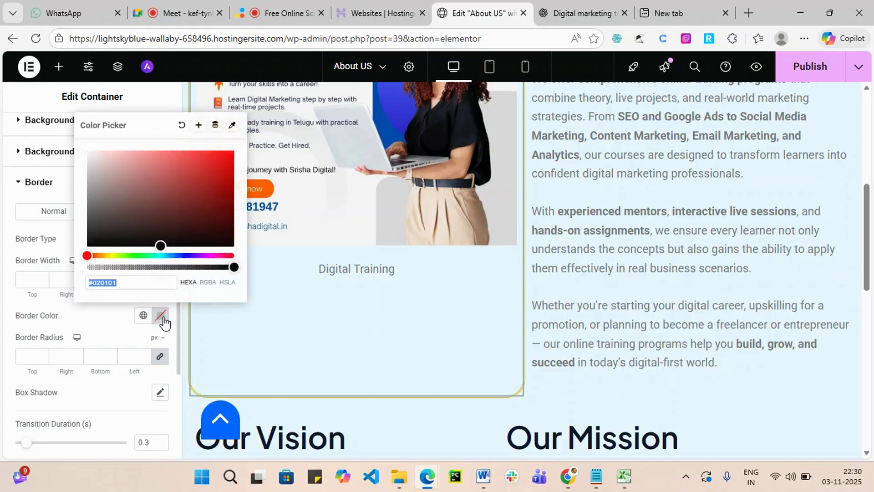
left_click(187, 256)
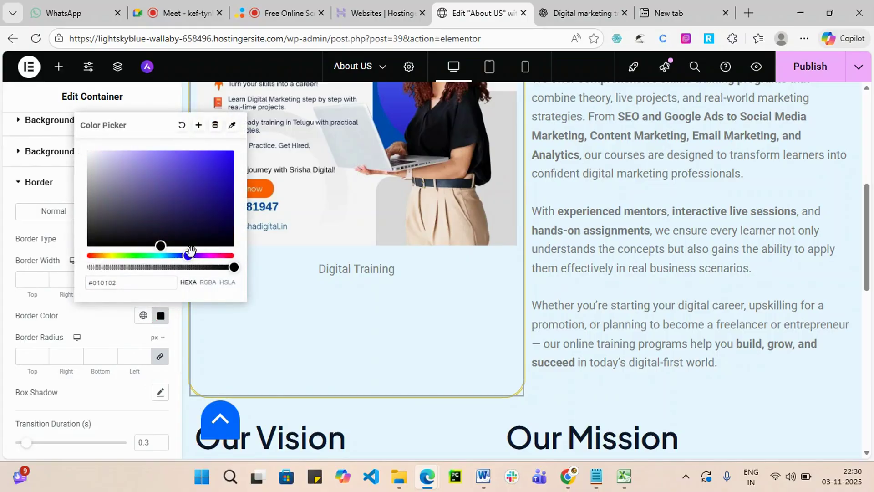
left_click(226, 164)
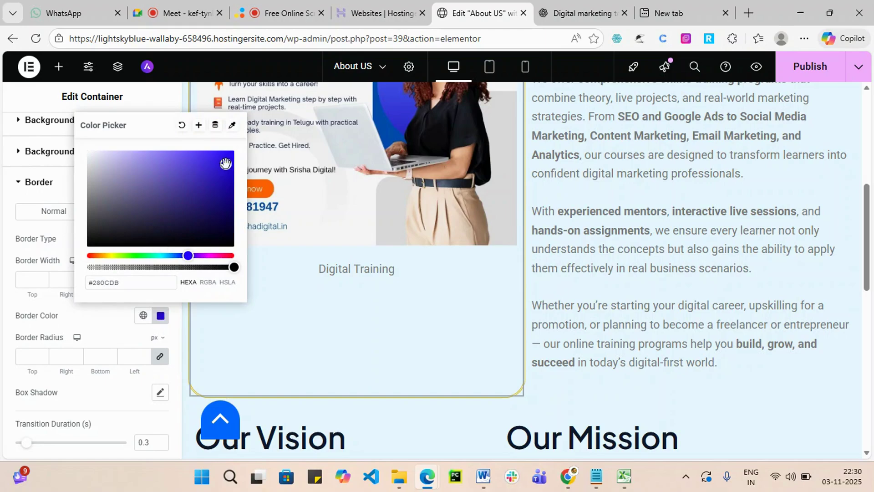
left_click(84, 323)
scroll(126, 377, "down", 1)
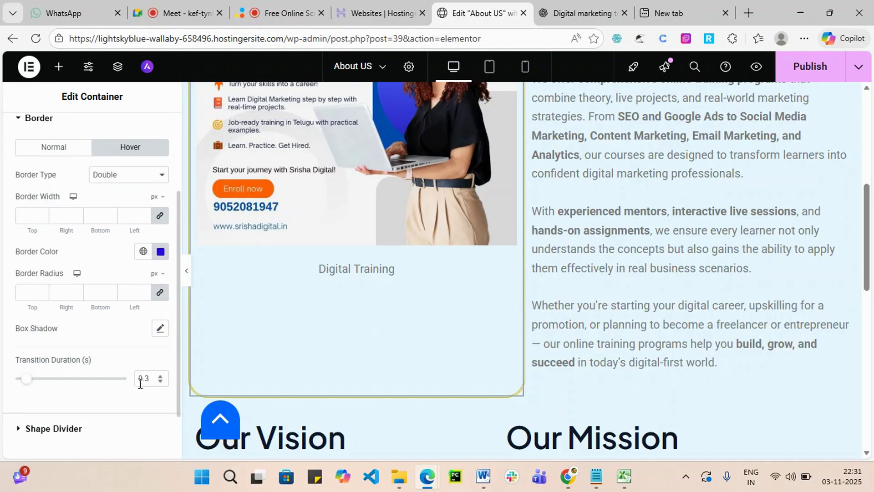
left_click(160, 328)
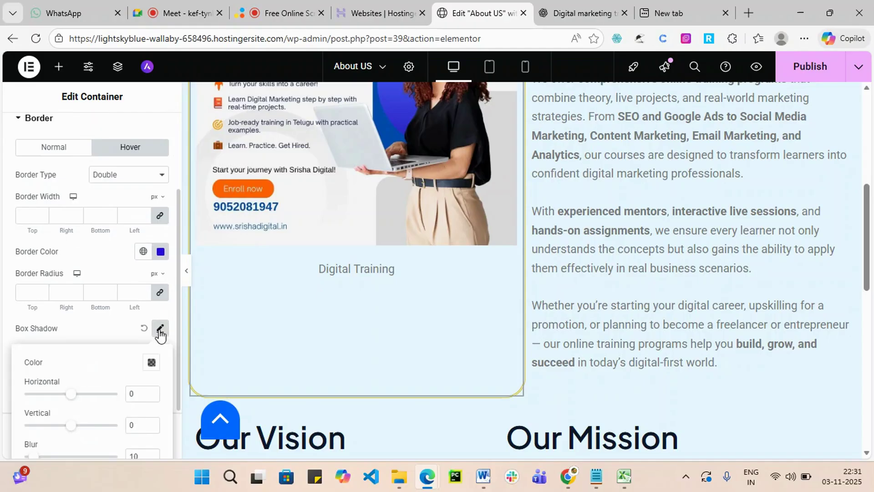
Offset the hover box shadow -11 horizontally and 68 vertically.
mouse_move(74, 399)
left_mouse_down()
mouse_move(50, 404)
mouse_move(69, 407)
left_mouse_up()
scroll(83, 405, "down", 2)
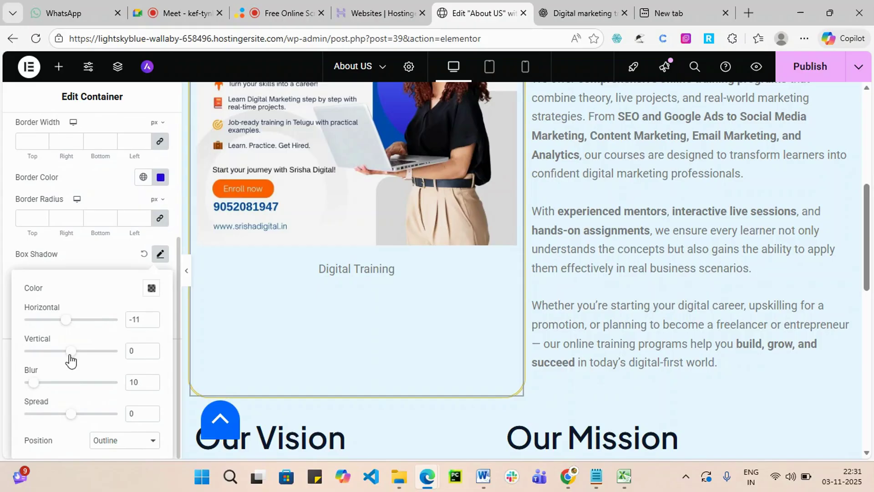
left_click_drag(71, 360, 122, 367)
scroll(414, 363, "up", 3)
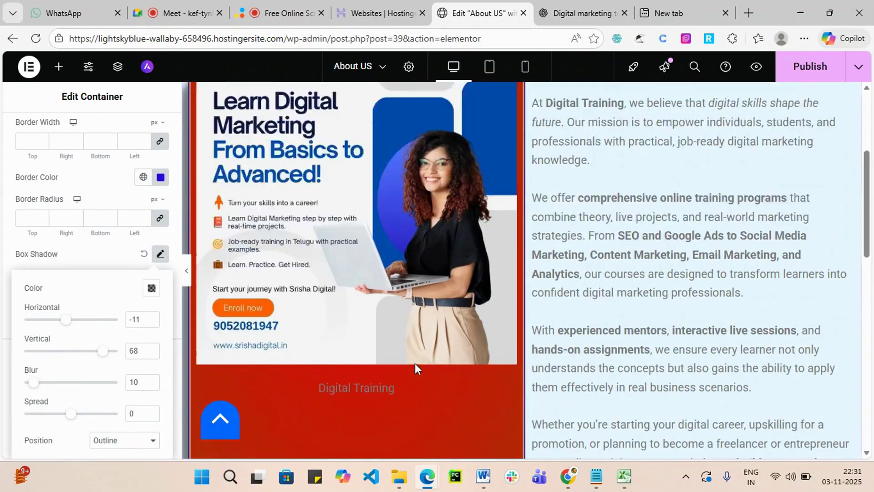
scroll(414, 362, "up", 3)
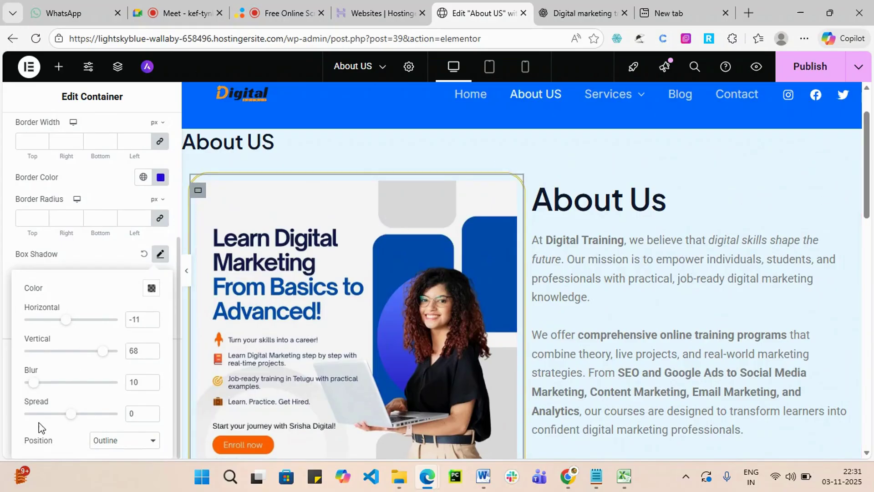
scroll(591, 230, "down", 4)
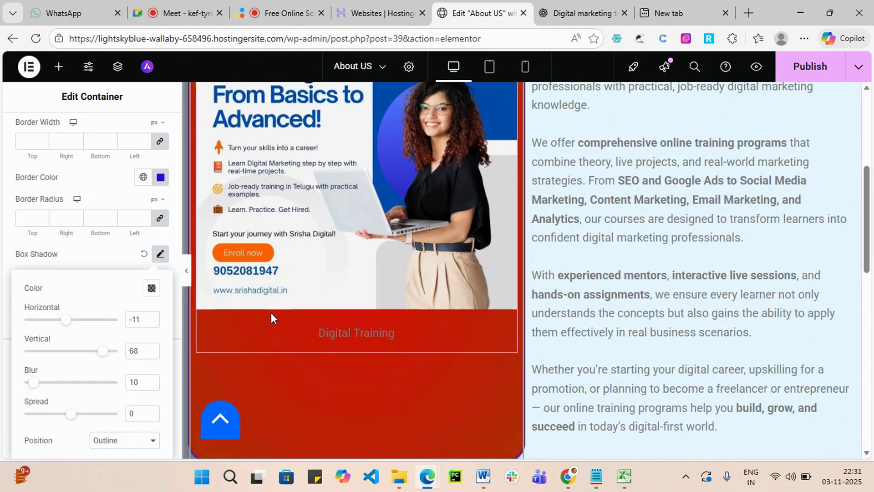
Publish the changes and bring up the live About US page.
left_click(806, 66)
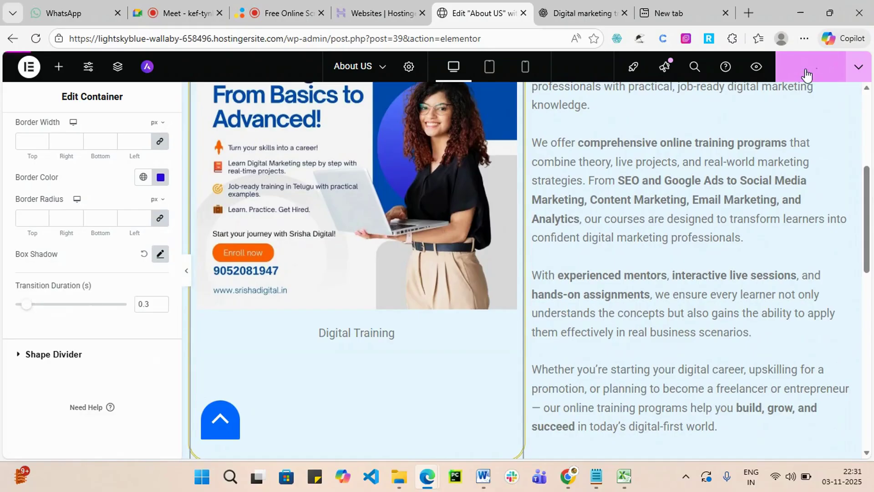
mouse_move(427, 476)
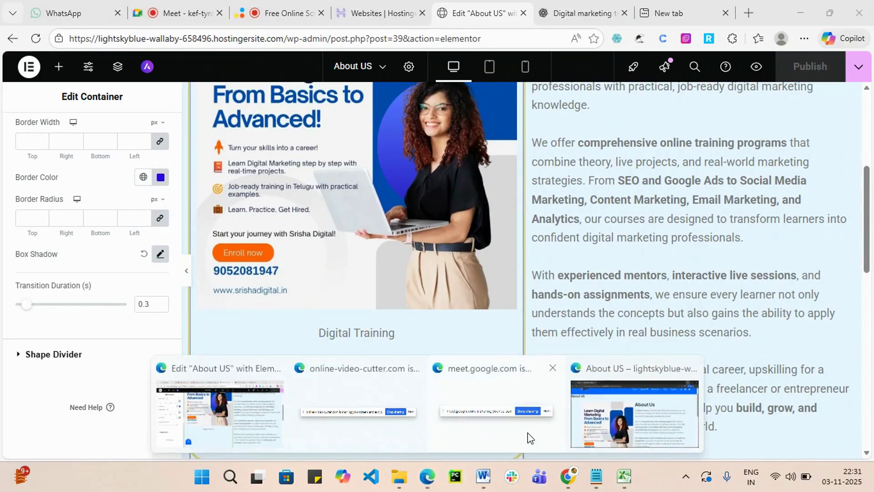
left_click(656, 417)
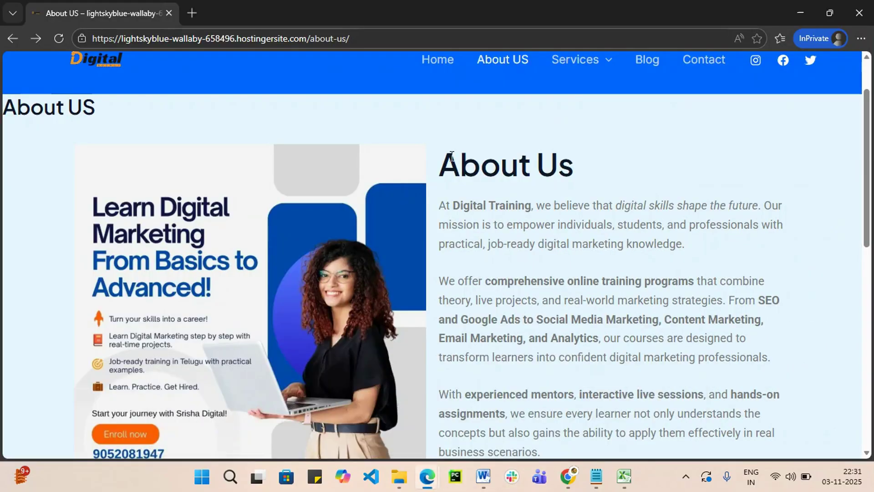
Reload the live About US page to check the new card styling, then return to the editor.
left_click(59, 39)
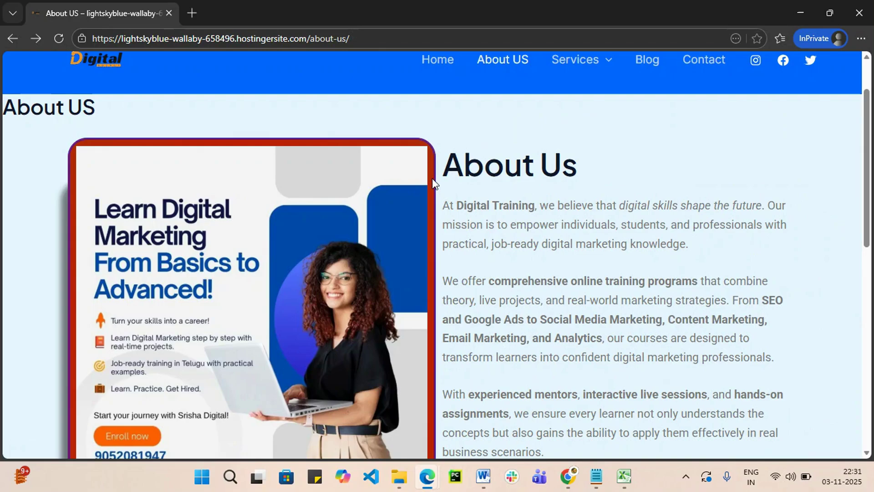
scroll(432, 182, "down", 5)
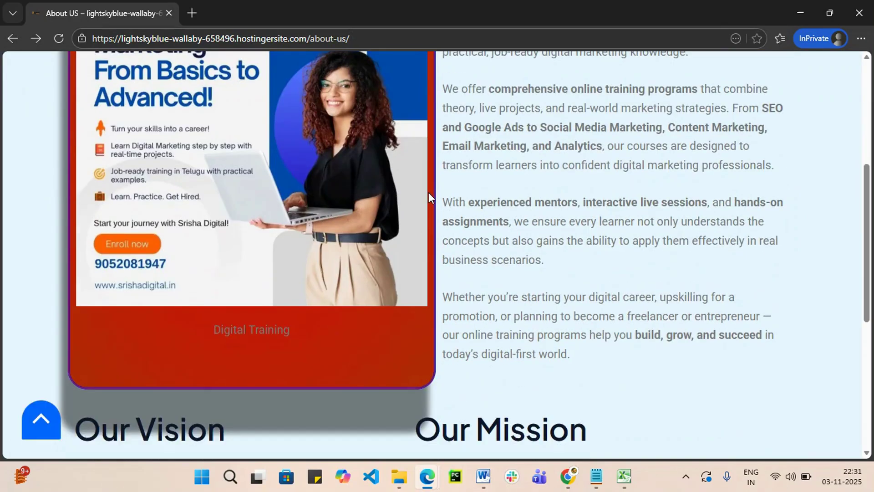
scroll(428, 192, "down", 1)
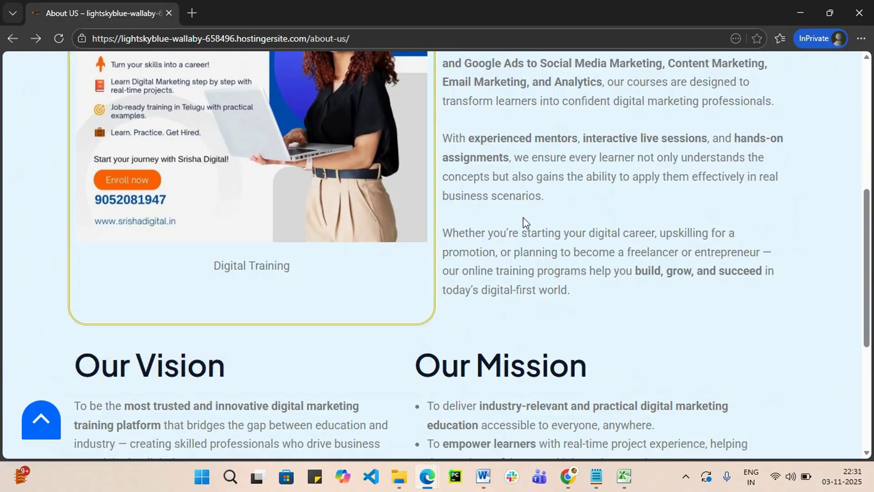
scroll(282, 192, "up", 5)
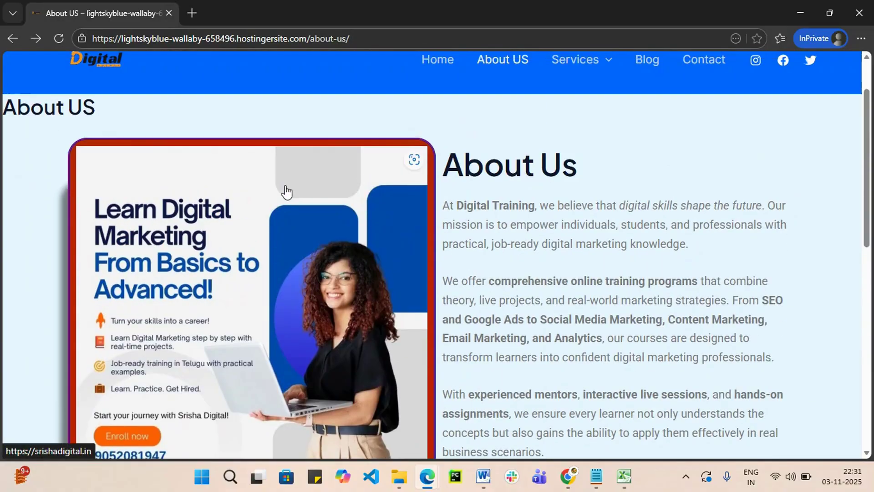
scroll(296, 204, "down", 6)
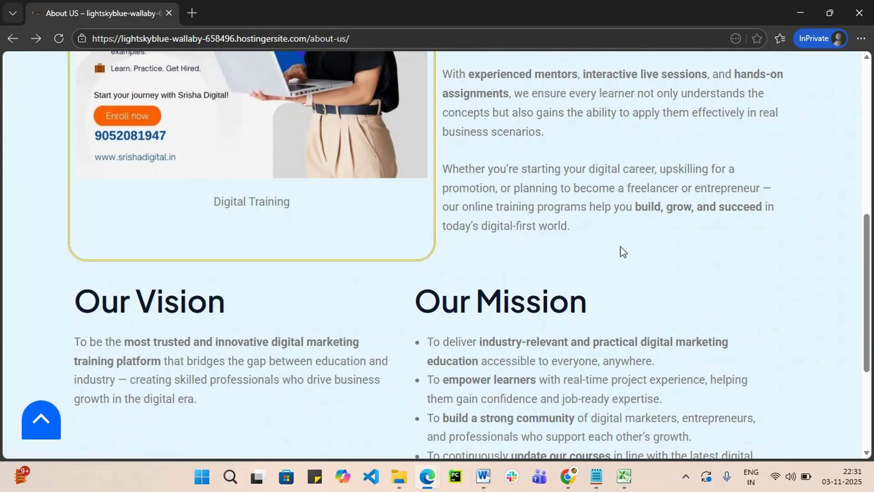
scroll(636, 236, "up", 6)
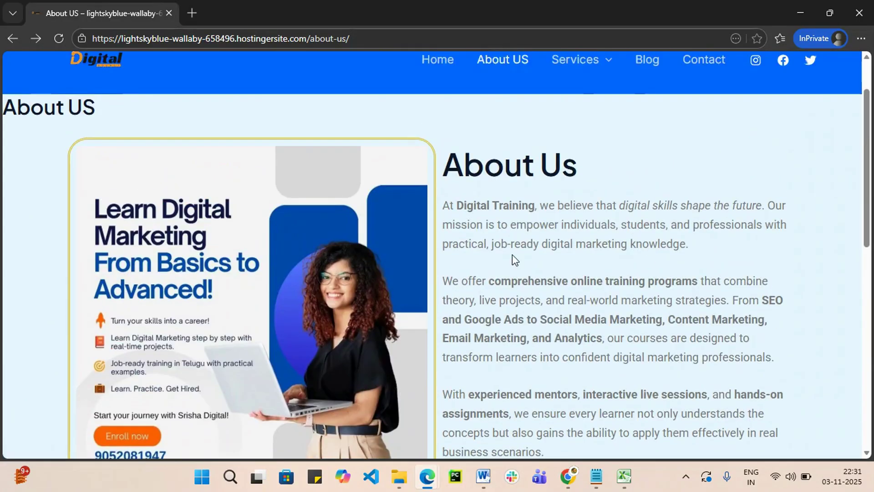
left_click(796, 17)
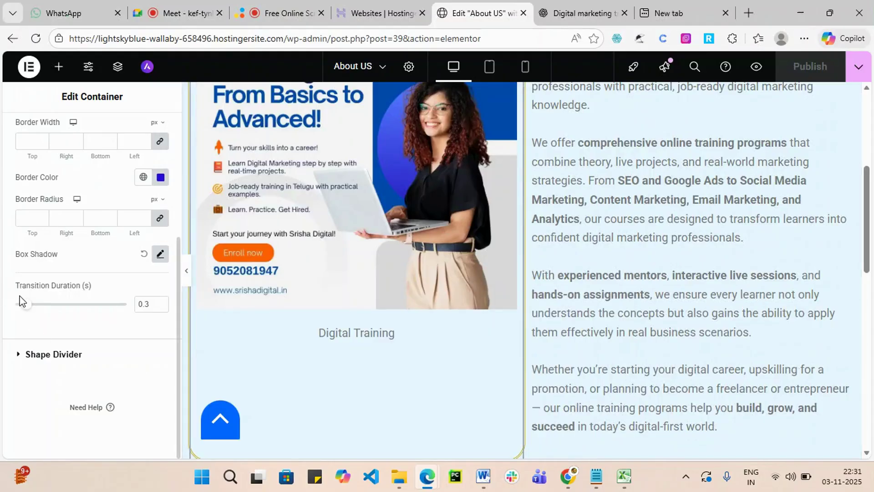
Add a top shape divider to the container, trying Mountains, then Drops, then another shape.
left_click(38, 354)
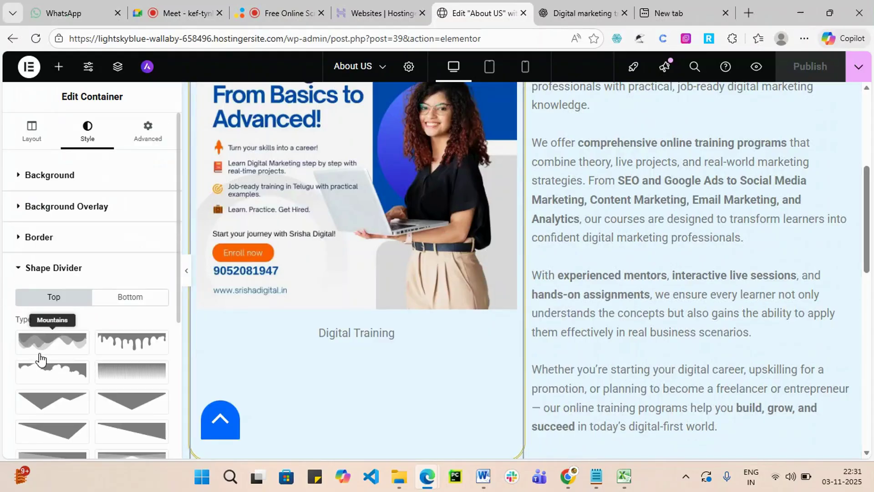
scroll(172, 313, "down", 3)
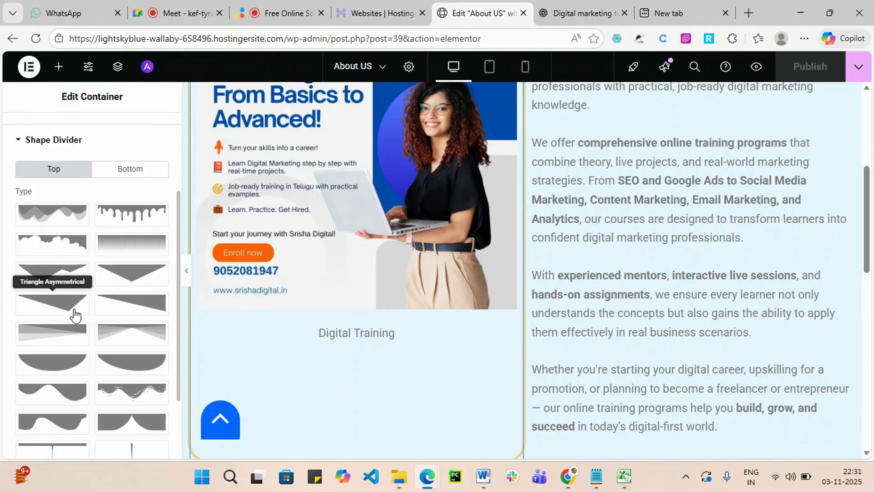
scroll(74, 315, "up", 3)
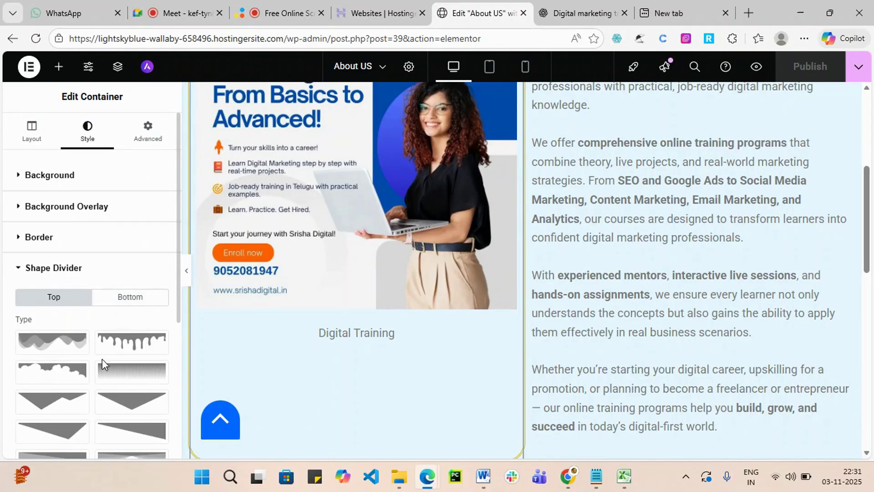
scroll(102, 359, "down", 2)
left_click(54, 285)
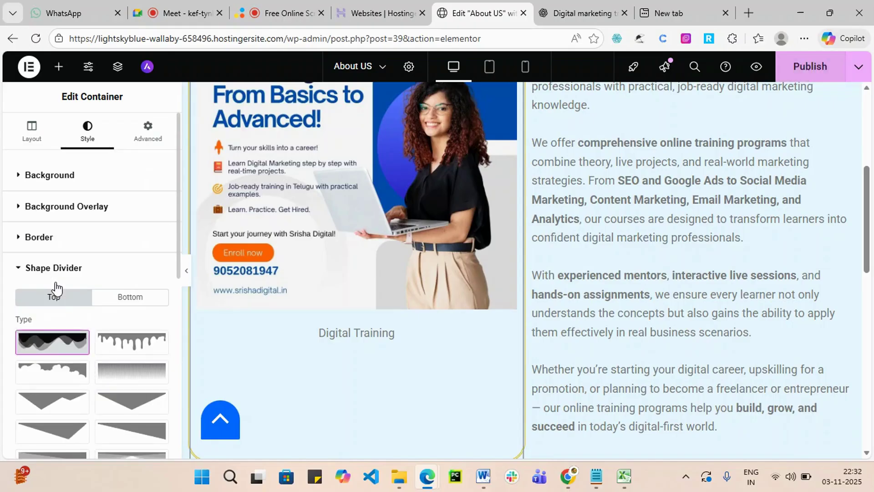
scroll(353, 351, "down", 3)
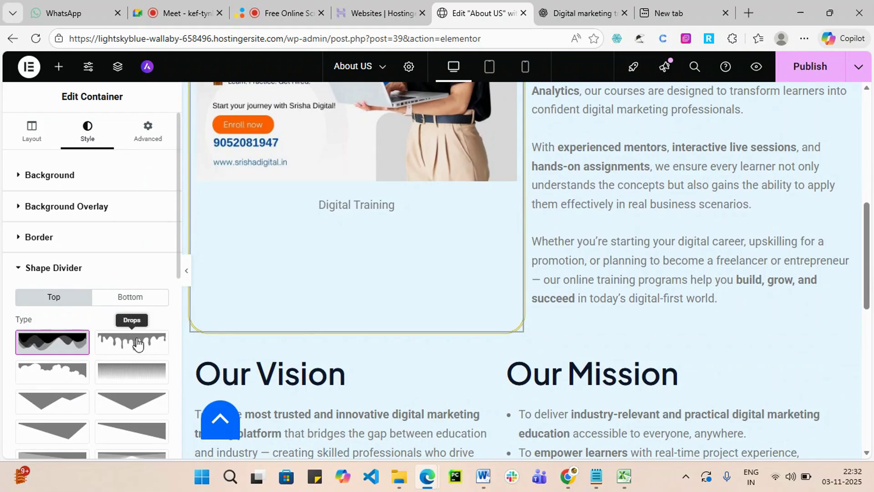
left_click(139, 344)
scroll(370, 297, "up", 7)
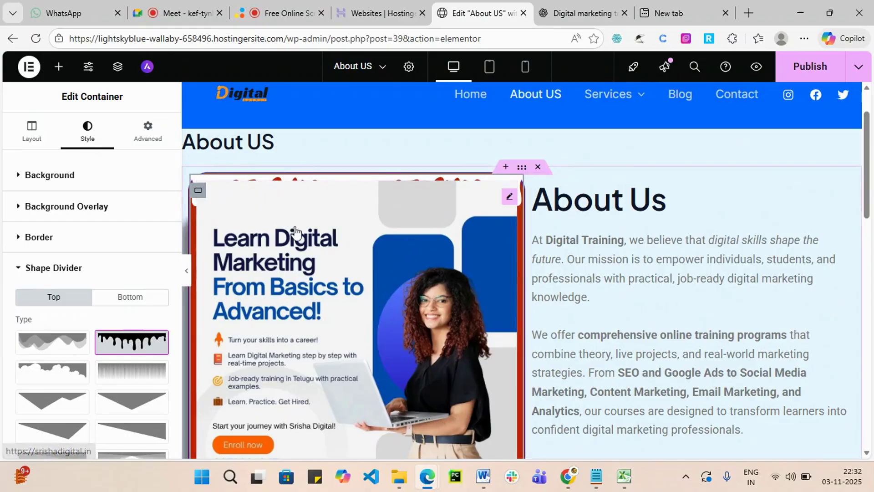
scroll(132, 409, "down", 3)
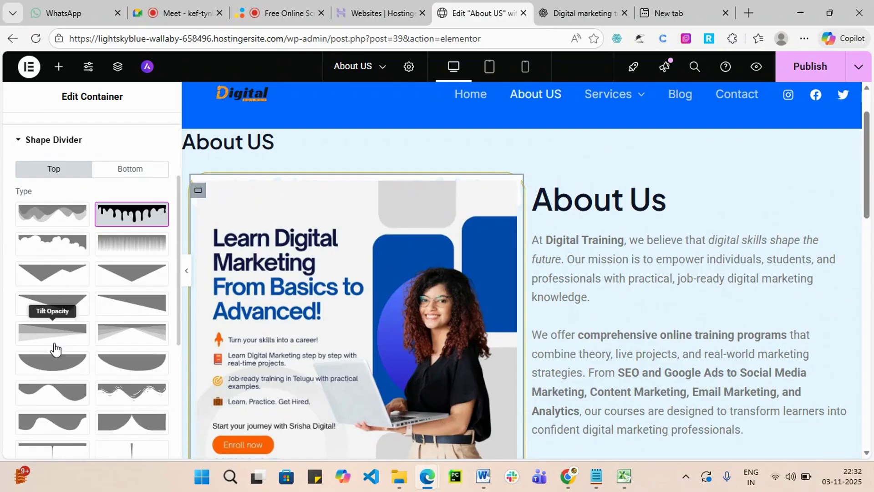
left_click(139, 329)
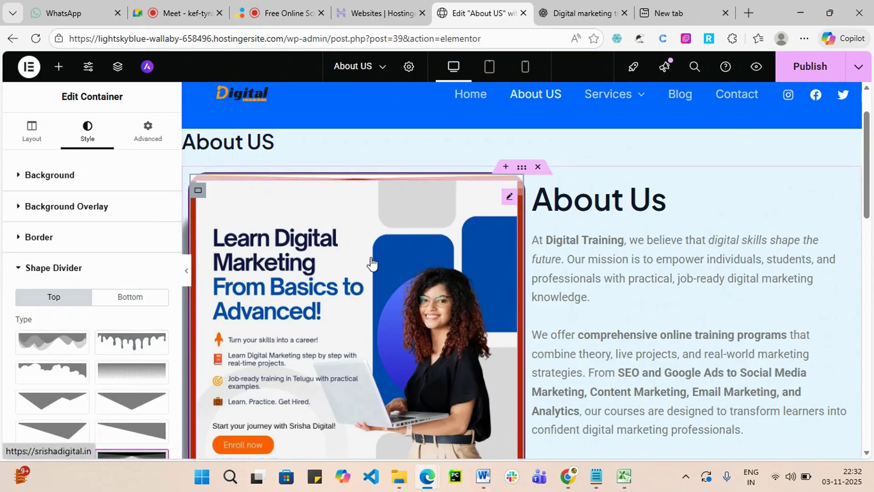
scroll(410, 273, "down", 7)
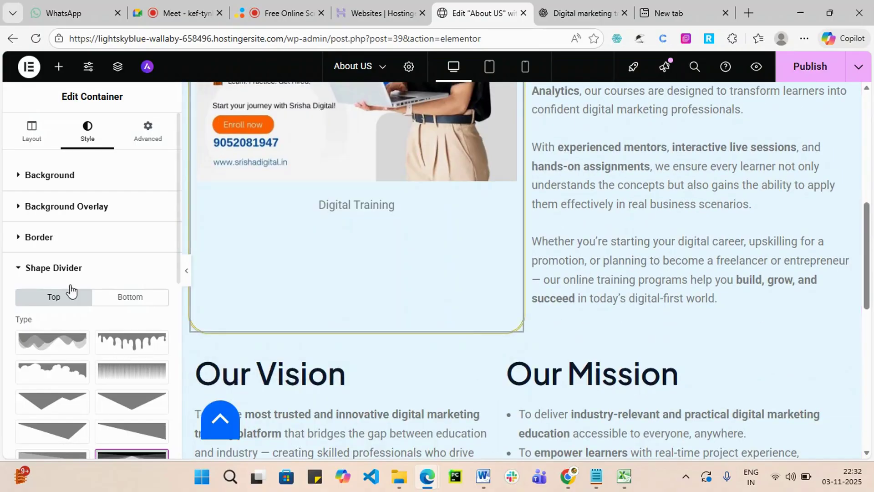
Give the image card a Pyramids bottom shape divider, after trying Drips and Zigzag.
left_click(118, 301)
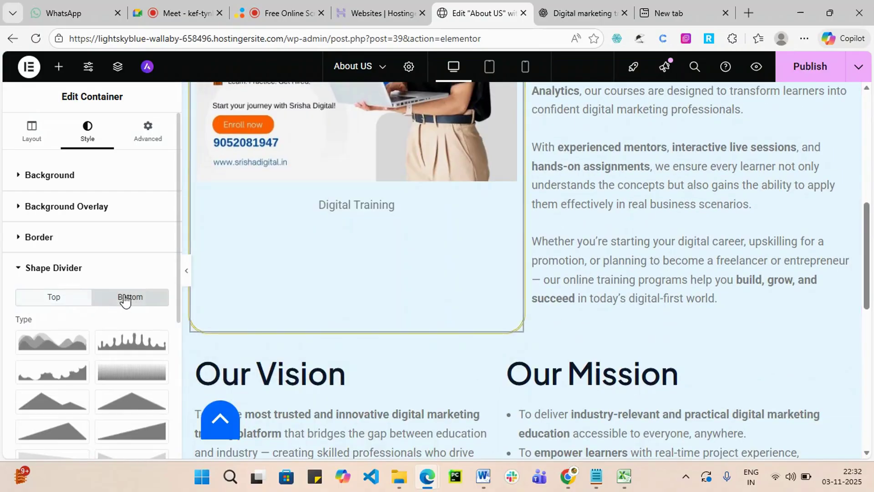
scroll(104, 364, "down", 2)
left_click(135, 284)
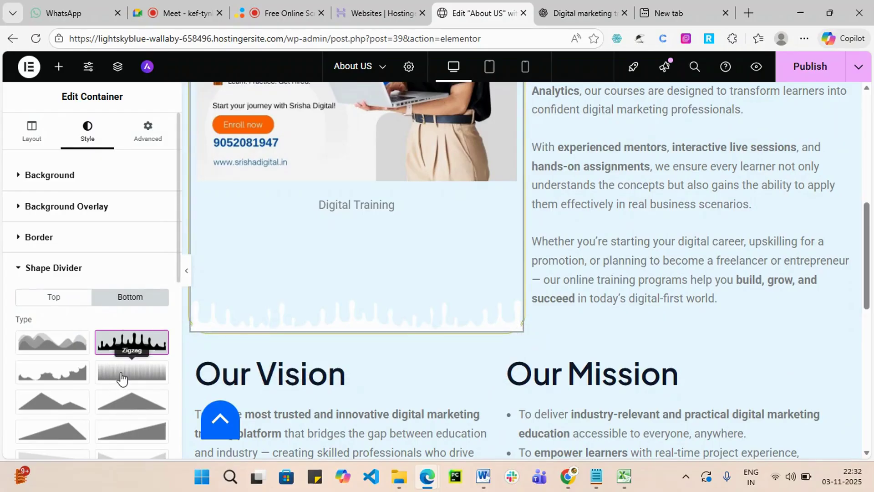
left_click(123, 377)
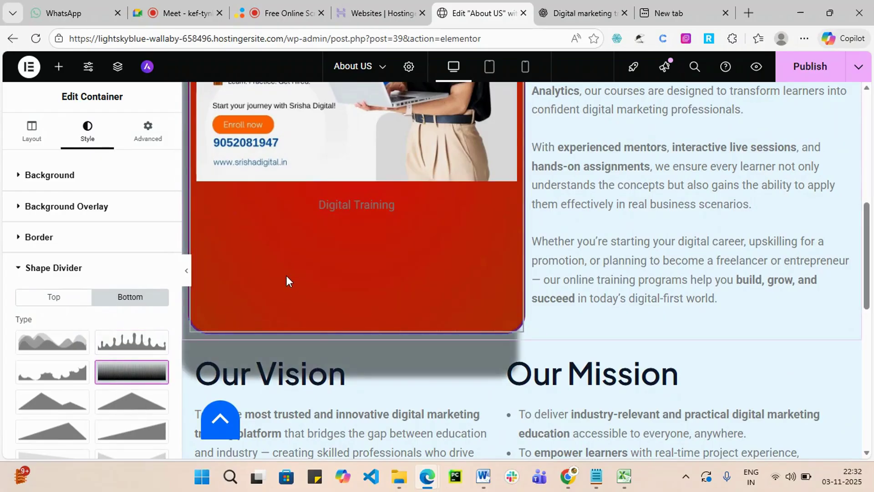
scroll(150, 385, "down", 1)
scroll(147, 385, "down", 2)
left_click(127, 359)
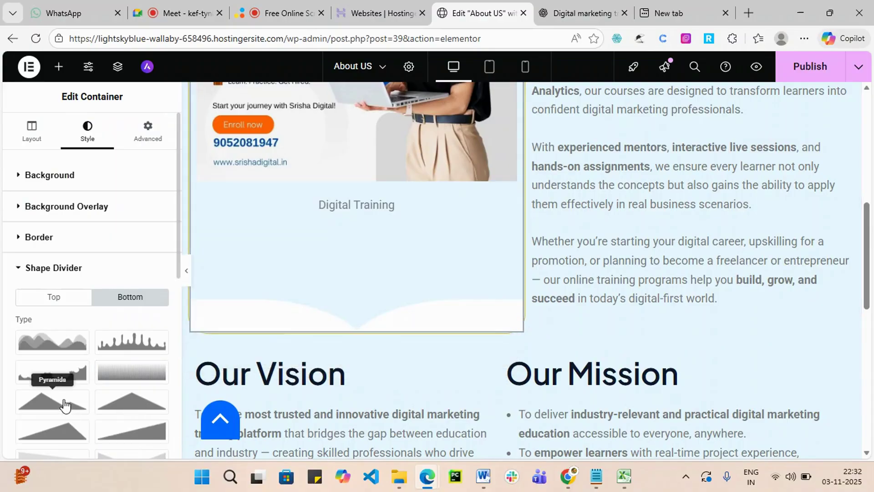
left_click(64, 403)
Publish the About US page changes.
scroll(61, 423, "down", 4)
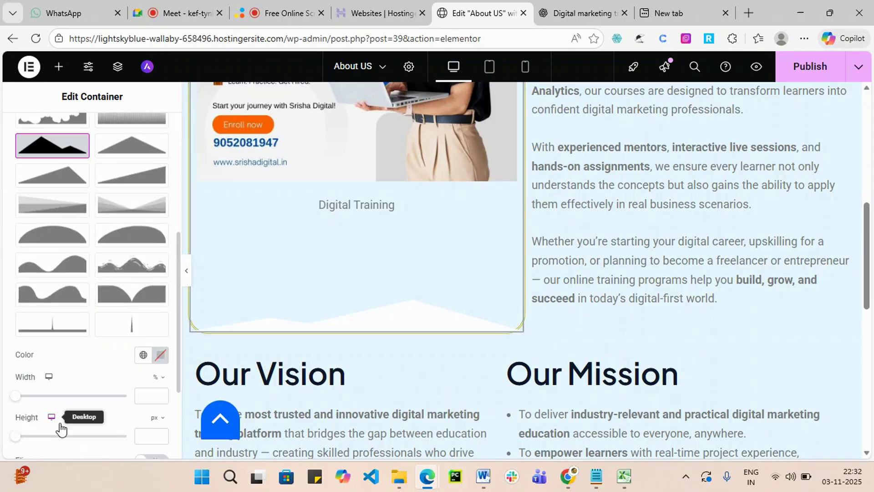
scroll(60, 414, "down", 3)
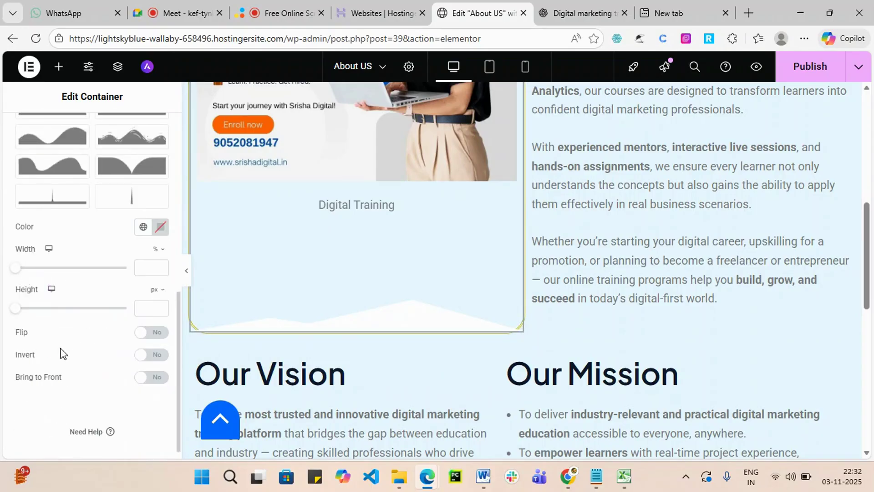
scroll(123, 360, "up", 7)
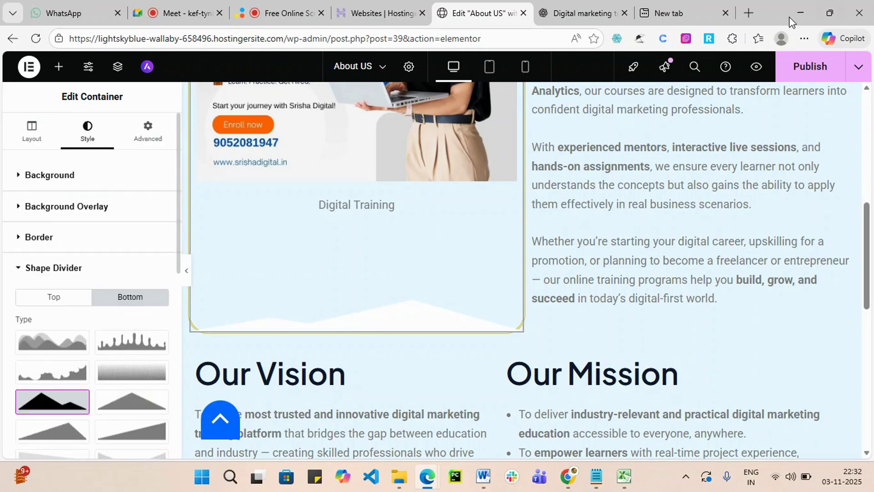
left_click(799, 67)
scroll(567, 230, "up", 10)
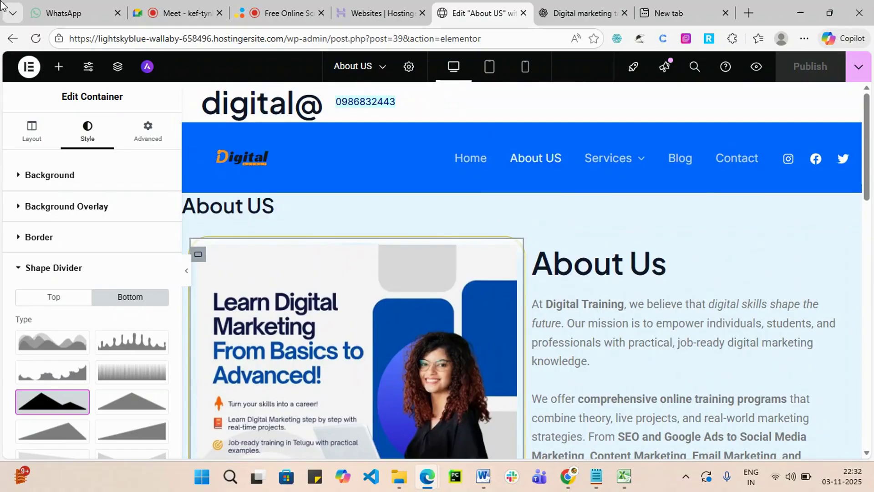
Select the About Us text widget, then its parent container, to show the container's layout settings.
left_click(747, 295)
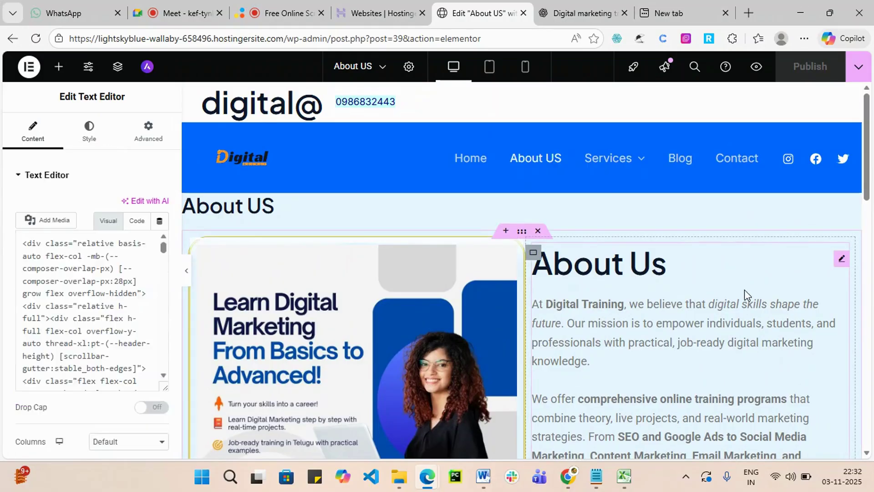
left_click(533, 253)
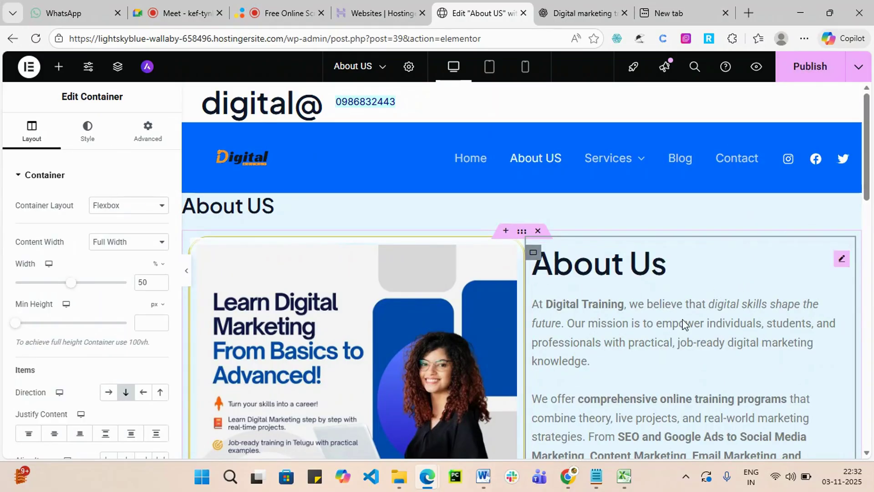
Browse the text container's Style sections (overlay, border, shape divider) and its Advanced Motion Effects.
left_click(86, 137)
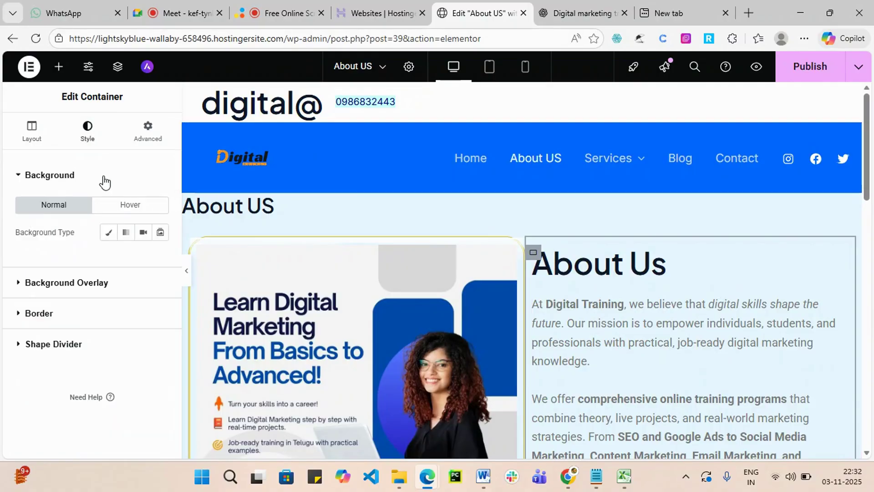
left_click(112, 284)
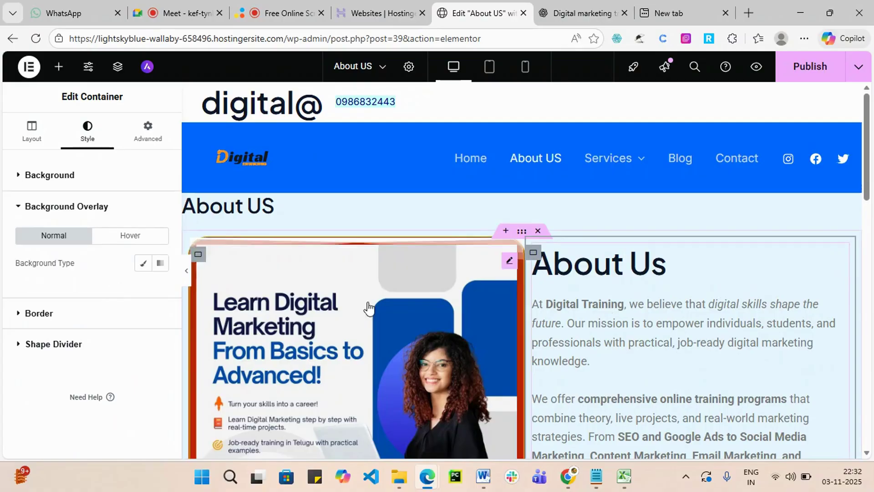
left_click(77, 324)
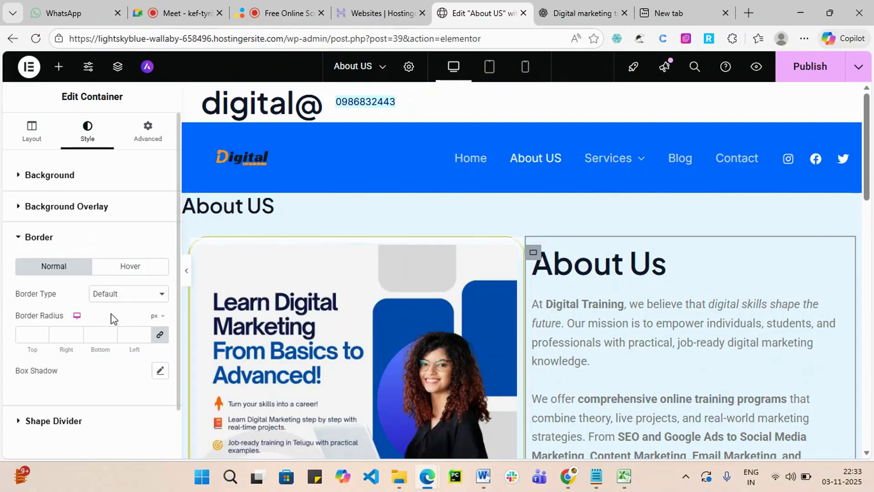
scroll(136, 316, "down", 1)
left_click(56, 371)
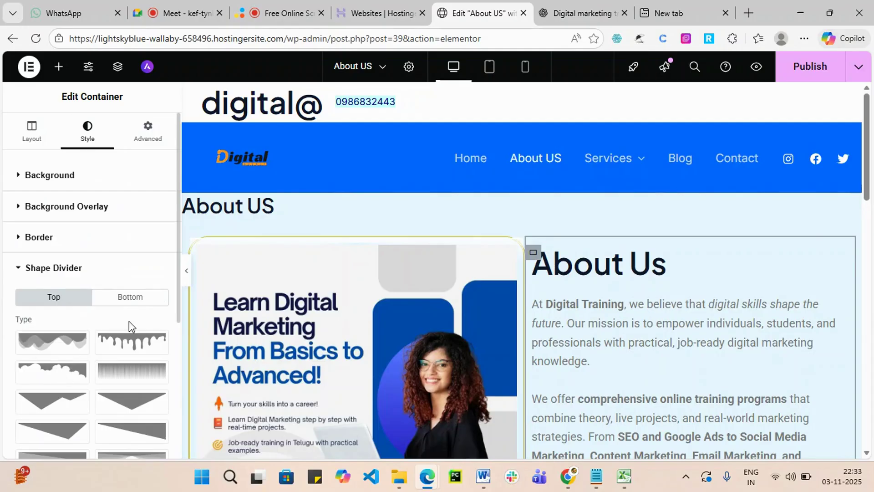
left_click(153, 144)
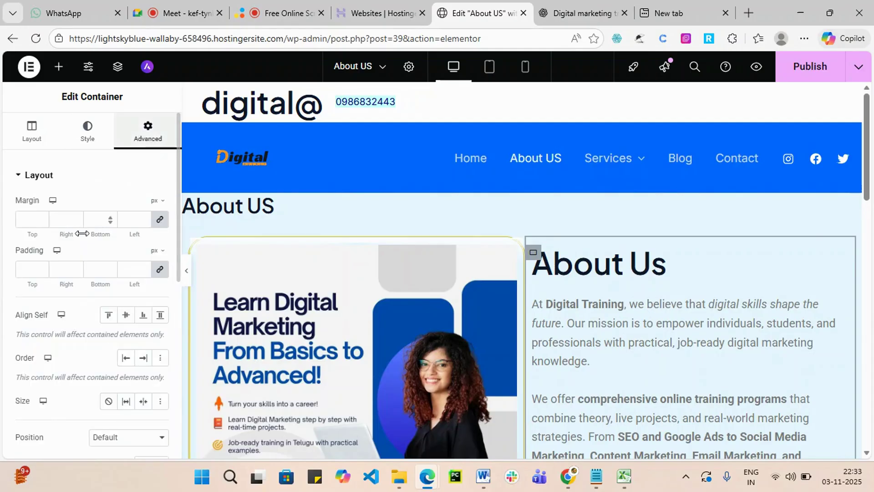
scroll(88, 318, "down", 8)
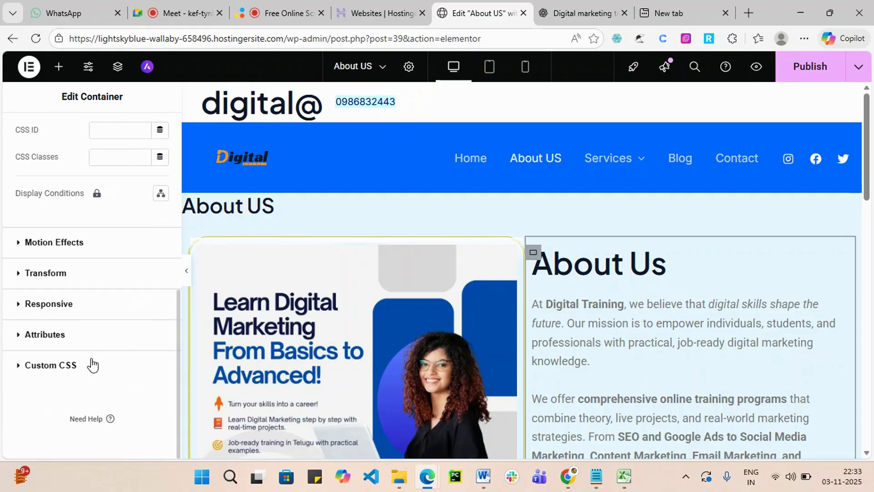
left_click(54, 243)
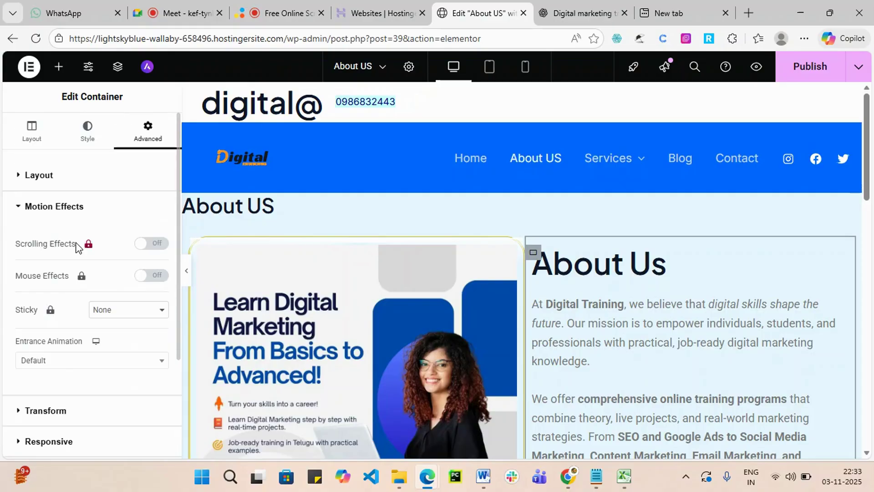
scroll(137, 268, "down", 1)
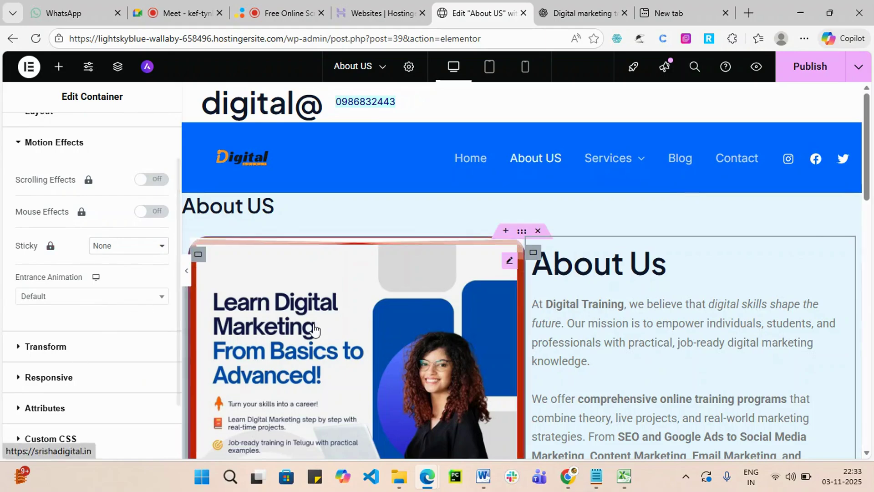
Select the image container and show its Advanced Motion Effects, with entrance animation at Default.
left_click(306, 293)
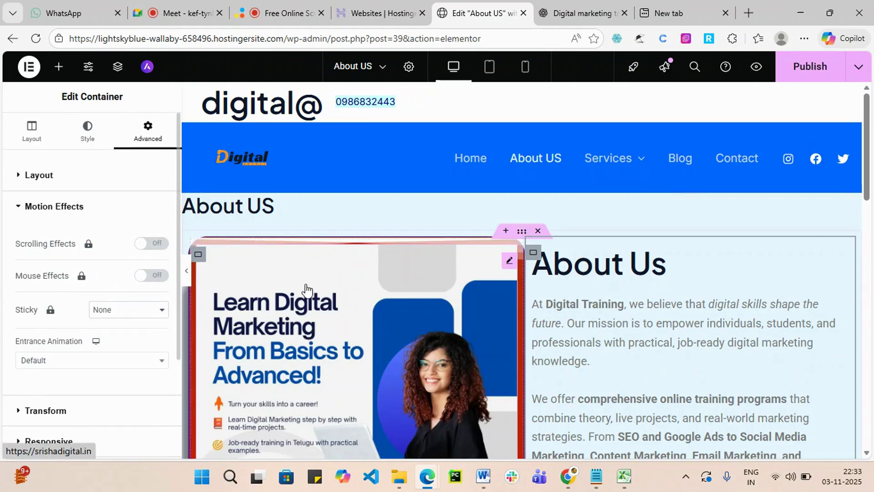
left_click(198, 254)
left_click(148, 137)
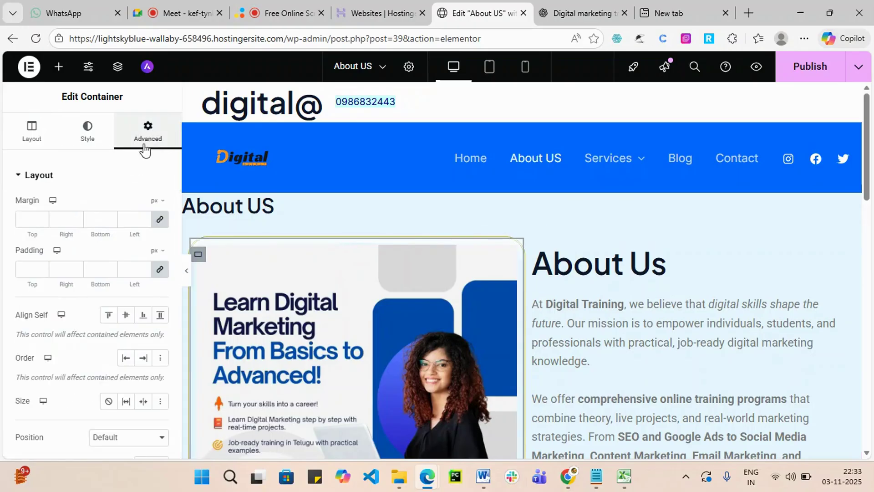
scroll(92, 342, "down", 5)
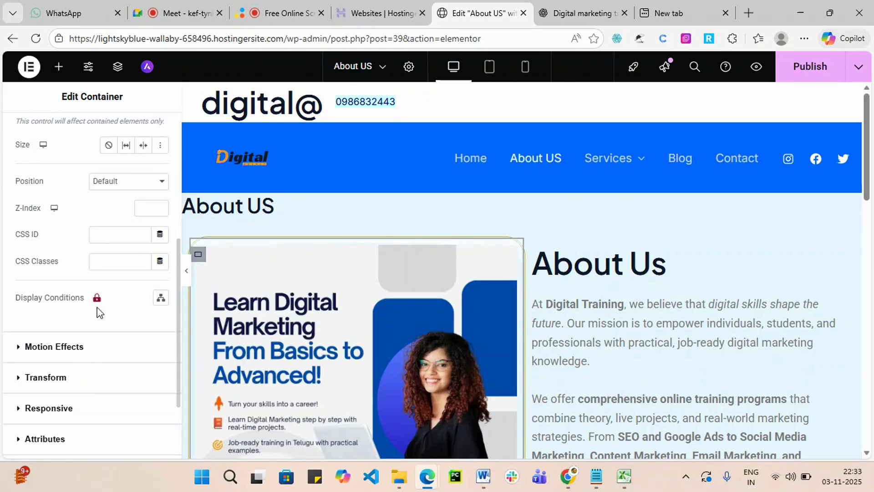
left_click(60, 348)
scroll(111, 342, "down", 1)
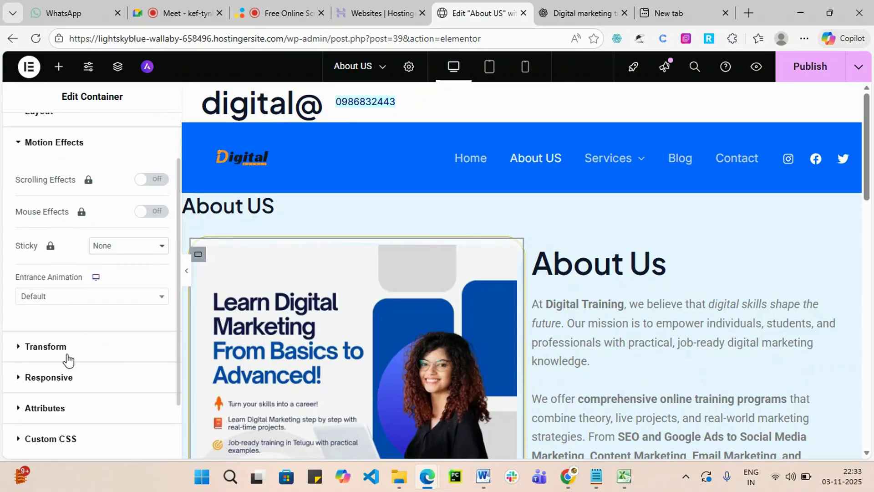
Set the image card's entrance animation to Slide In Down instead of Bounce In, and publish.
left_click(155, 298)
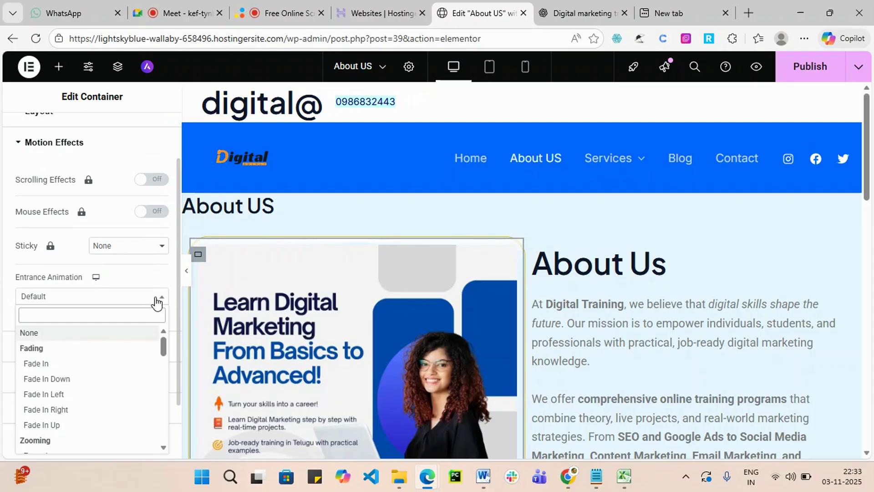
scroll(95, 386, "down", 3)
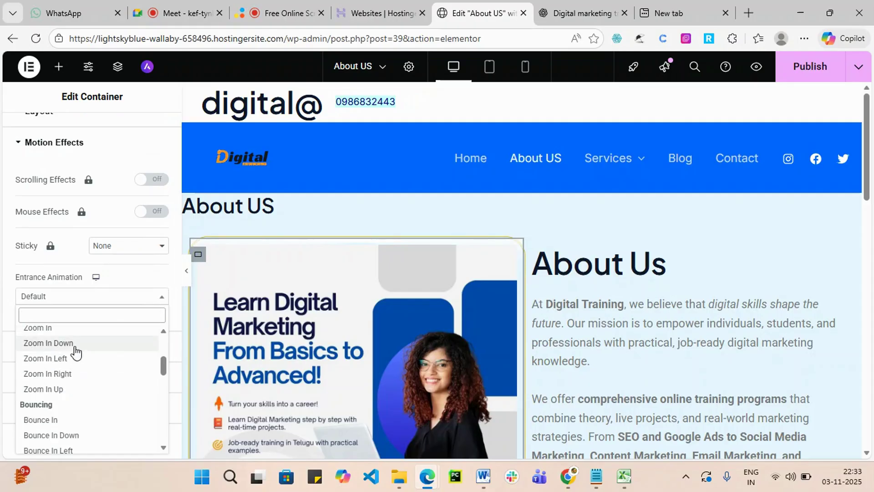
left_click(65, 419)
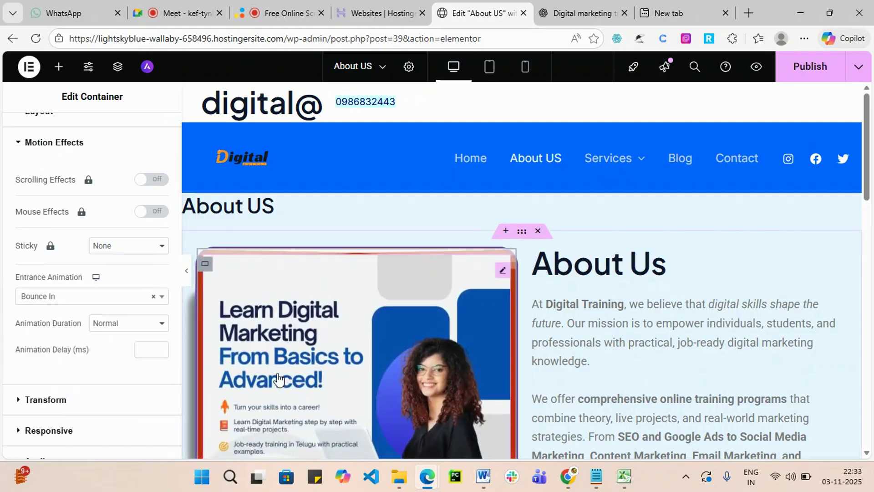
left_click(136, 301)
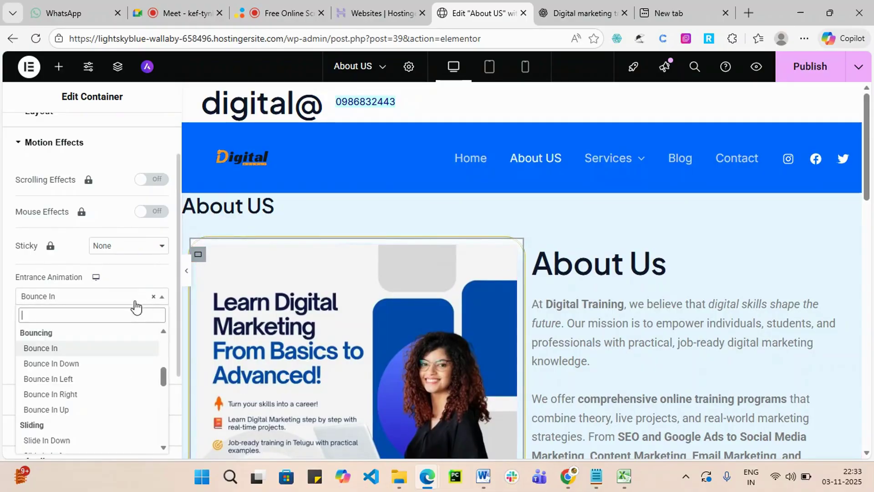
left_click(48, 440)
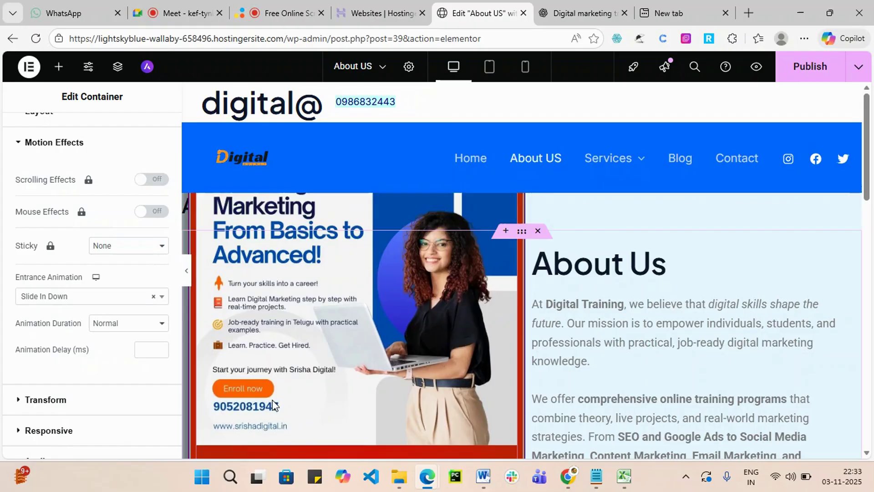
left_click(806, 78)
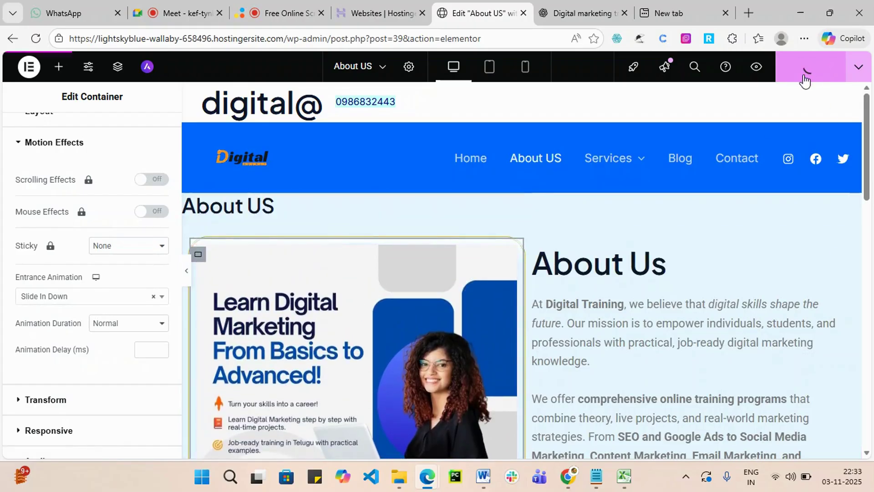
mouse_move(427, 476)
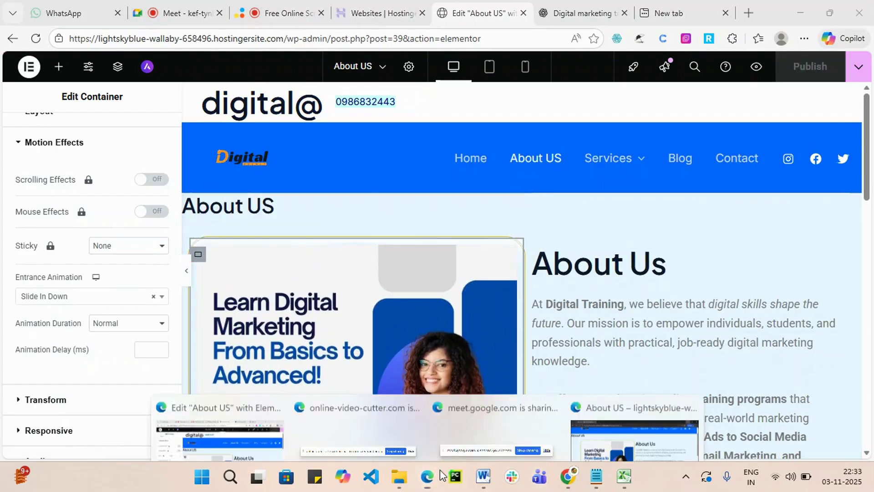
left_click(590, 412)
left_click(56, 39)
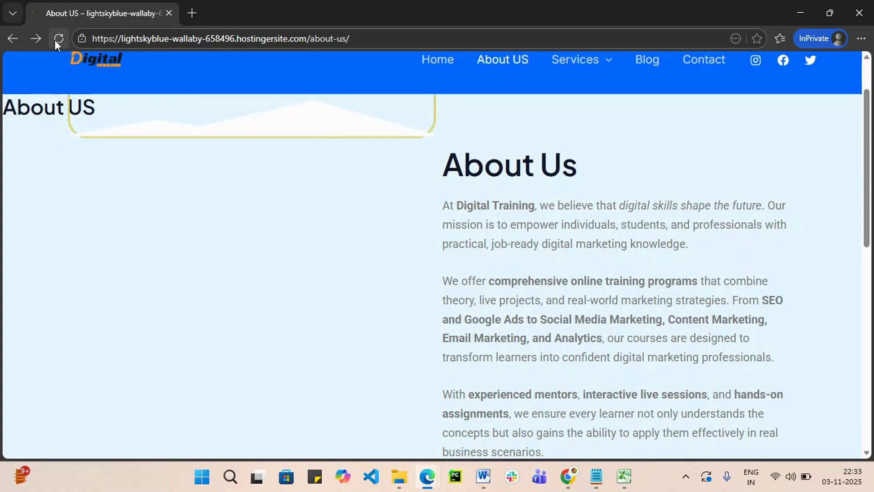
scroll(380, 389, "down", 3)
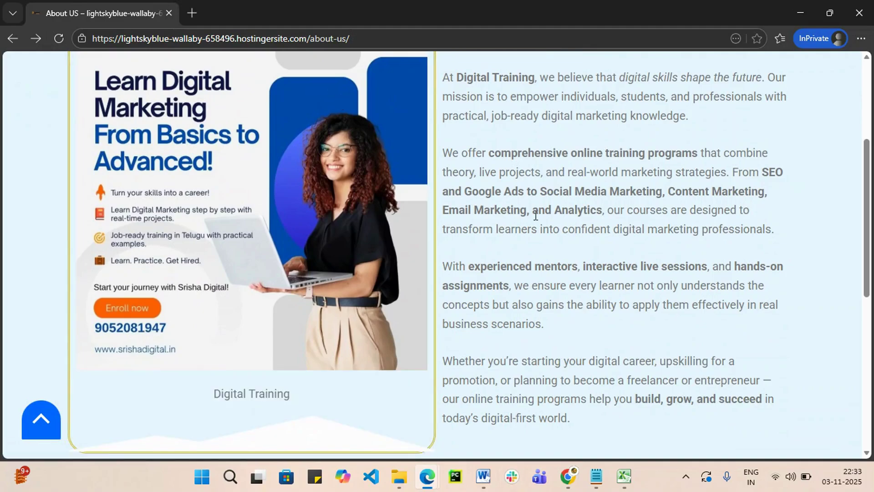
scroll(728, 205, "up", 5)
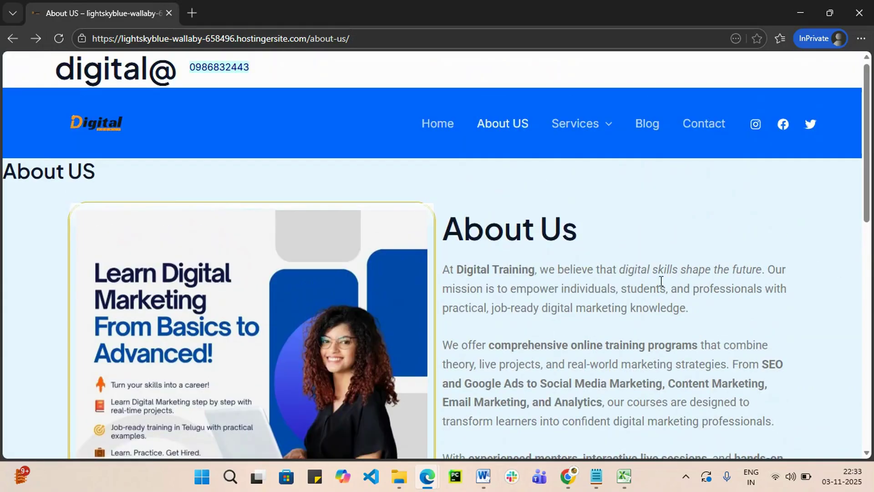
left_click(802, 13)
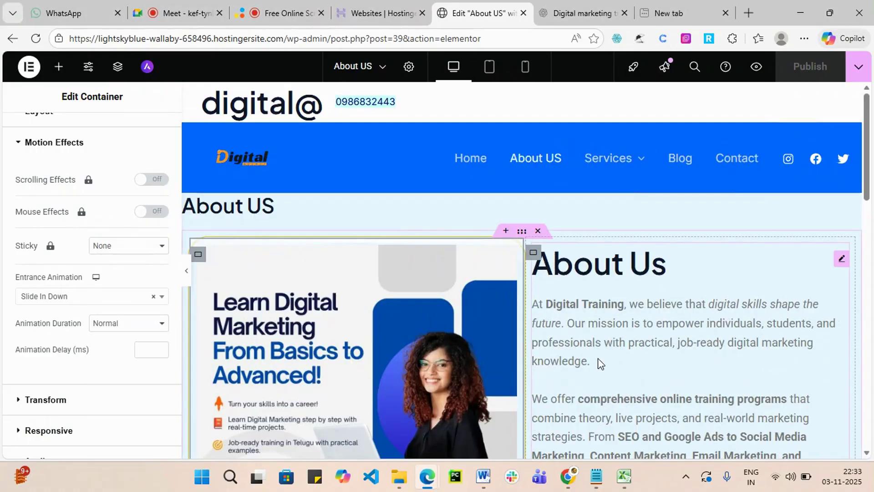
Give the right About Us column a Slide In Right entrance animation.
scroll(497, 135, "down", 7)
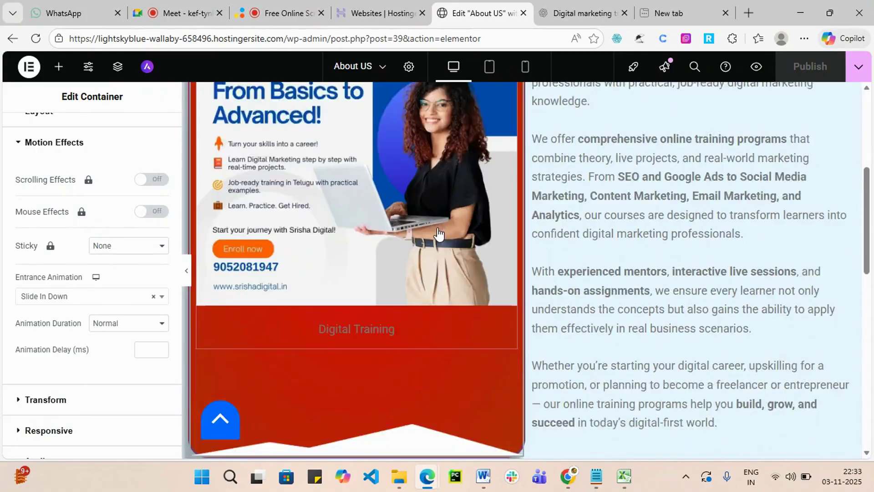
scroll(7, 401, "down", 3)
scroll(663, 263, "up", 7)
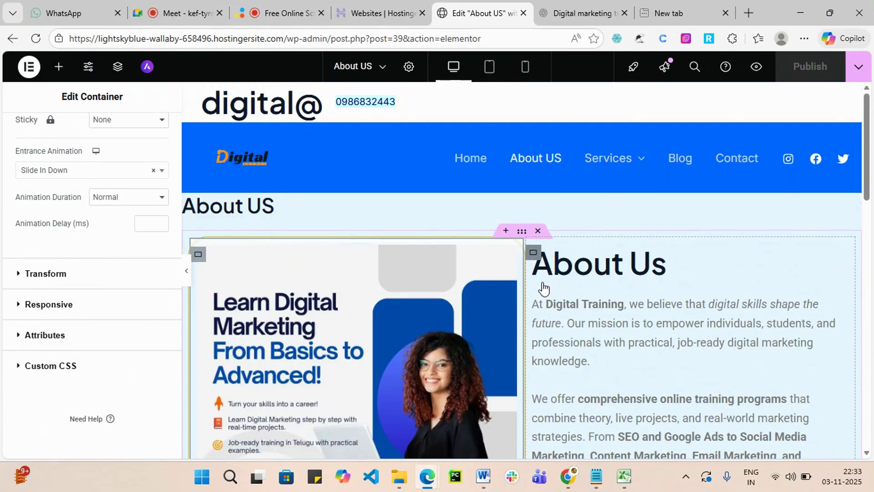
left_click(542, 287)
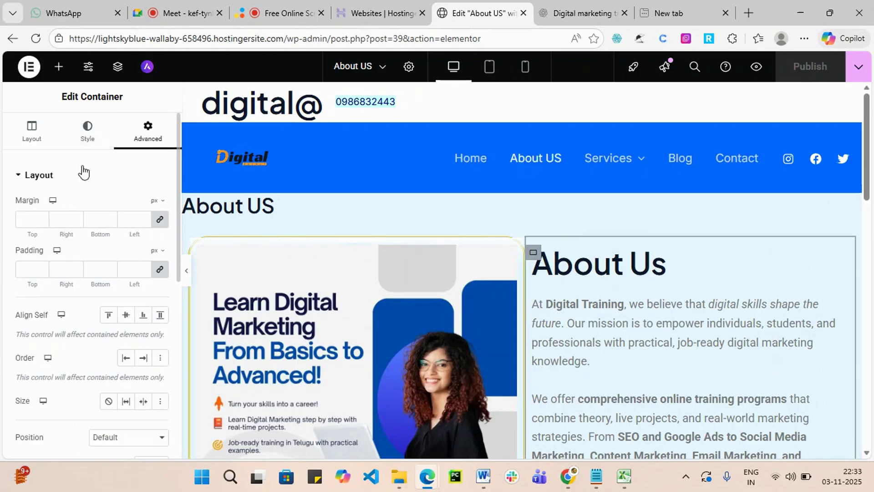
scroll(68, 346, "down", 5)
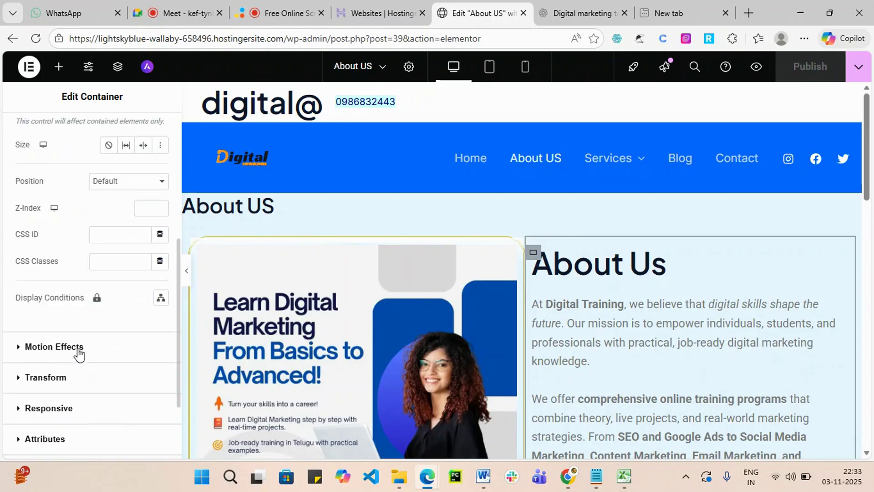
left_click(132, 355)
scroll(95, 413, "down", 2)
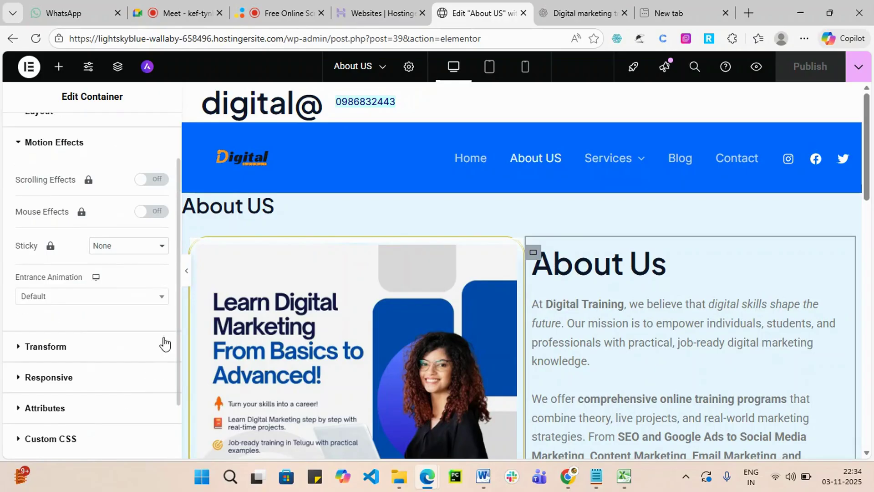
left_click(158, 298)
scroll(114, 401, "down", 5)
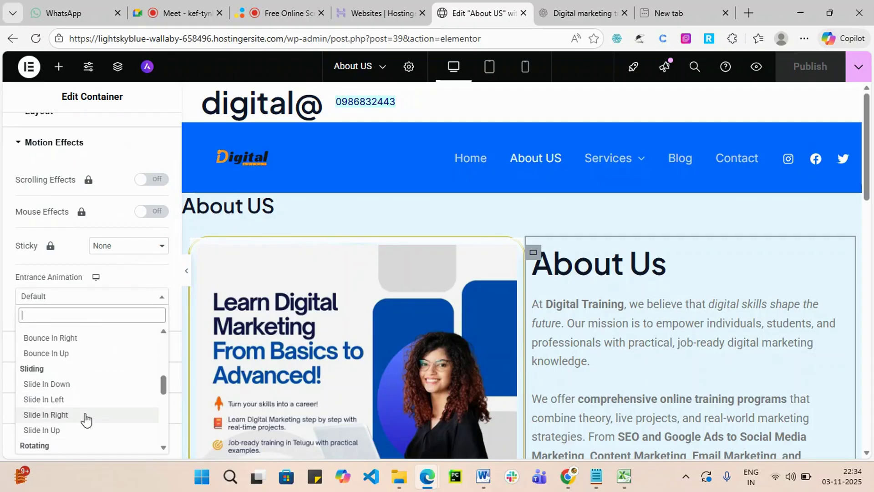
left_click(45, 414)
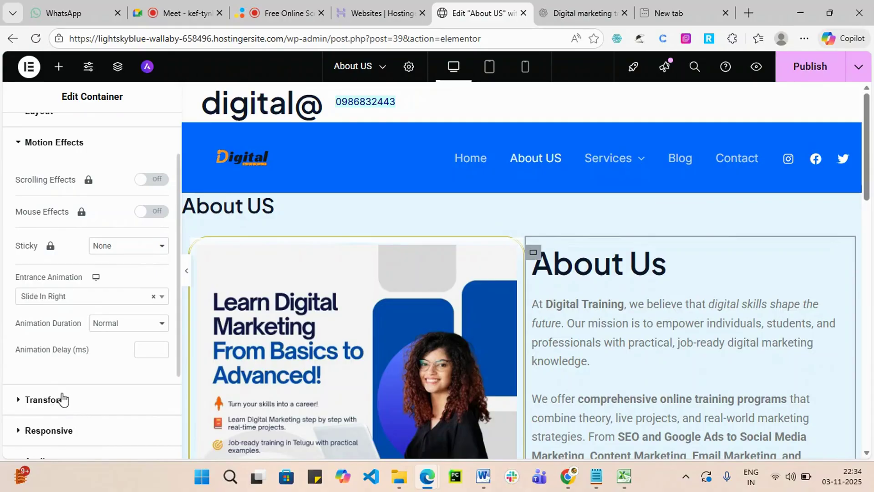
Set the column's animation duration to Fast.
left_click(159, 324)
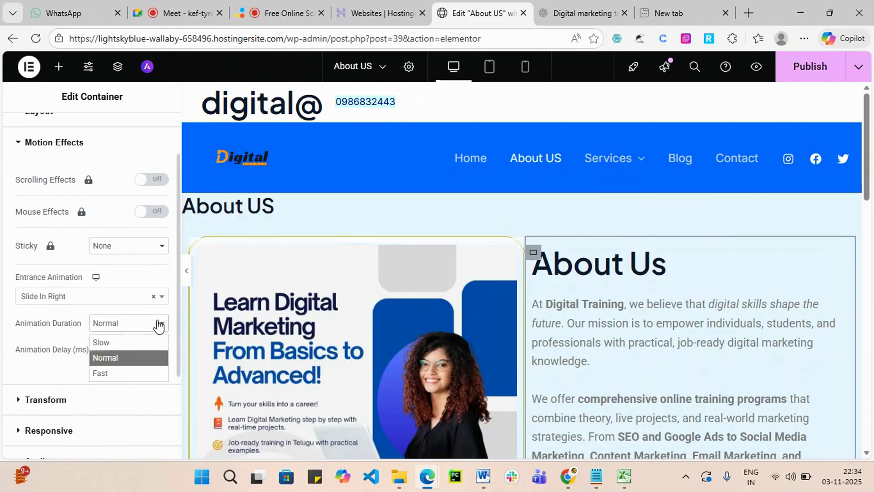
left_click(125, 374)
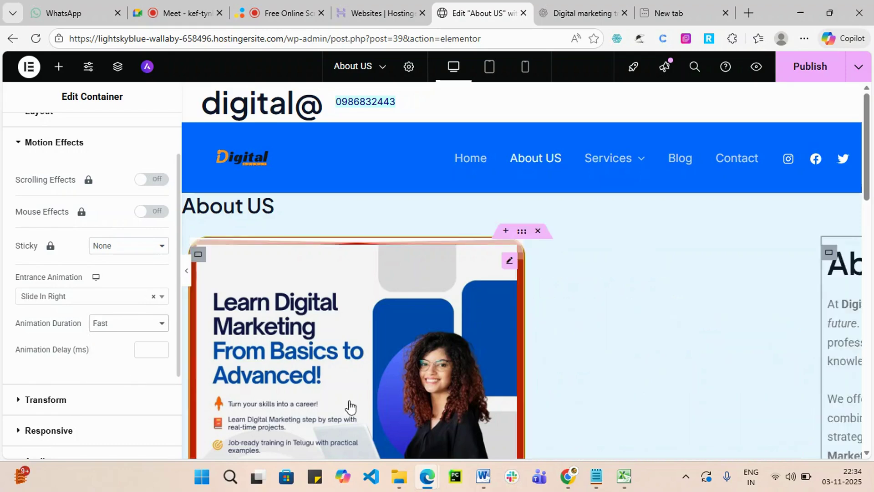
scroll(78, 256, "up", 2)
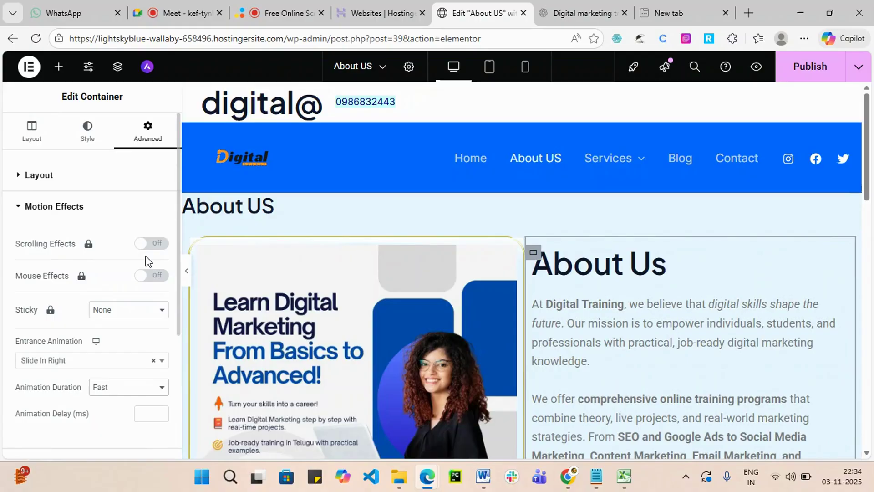
left_click(74, 178)
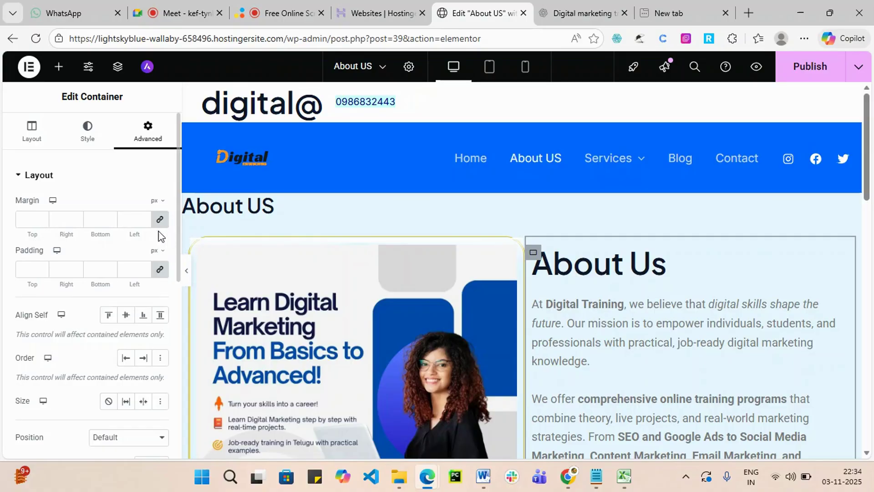
left_click(87, 132)
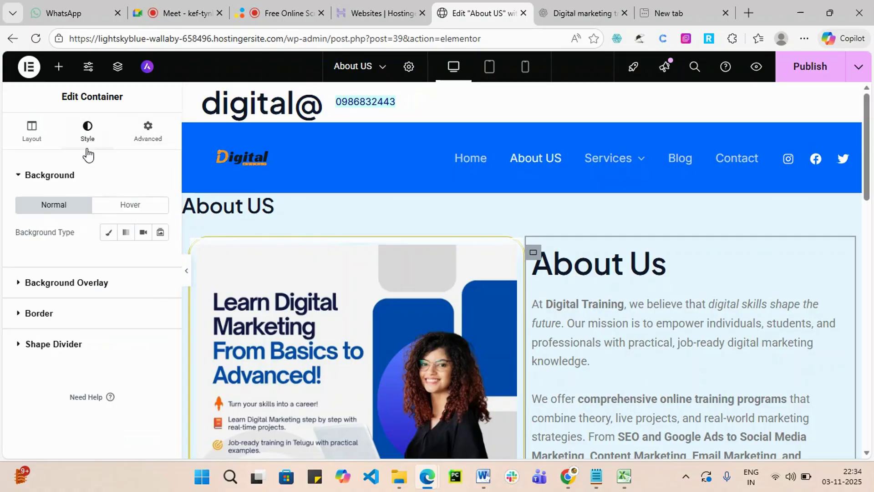
Set a Classic normal-state background using the Digital logo image.
left_click(136, 208)
left_click(53, 205)
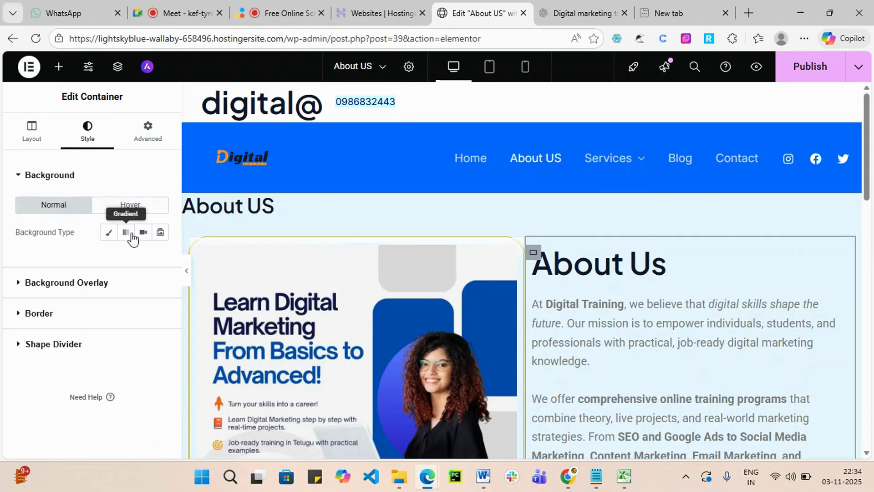
left_click(108, 233)
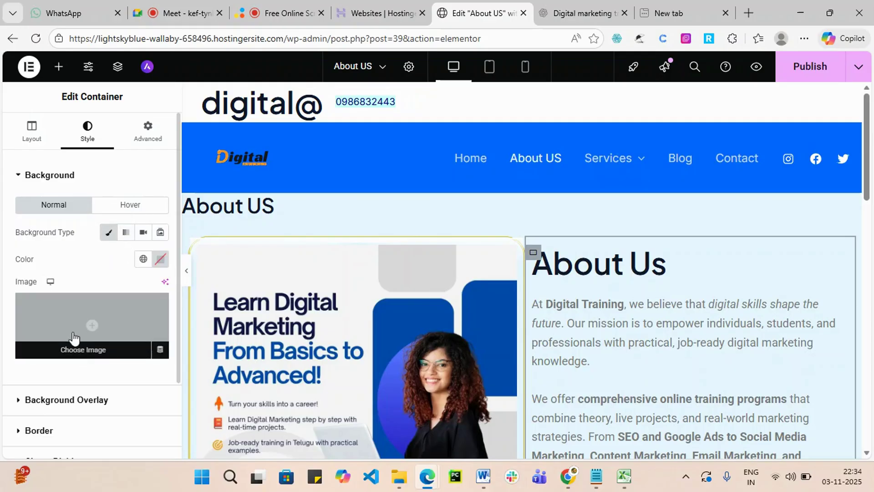
left_click(83, 351)
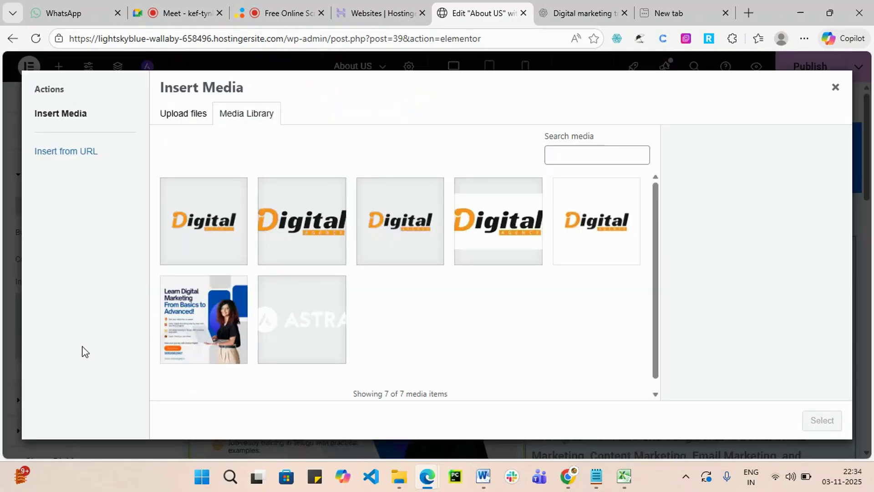
left_click(319, 253)
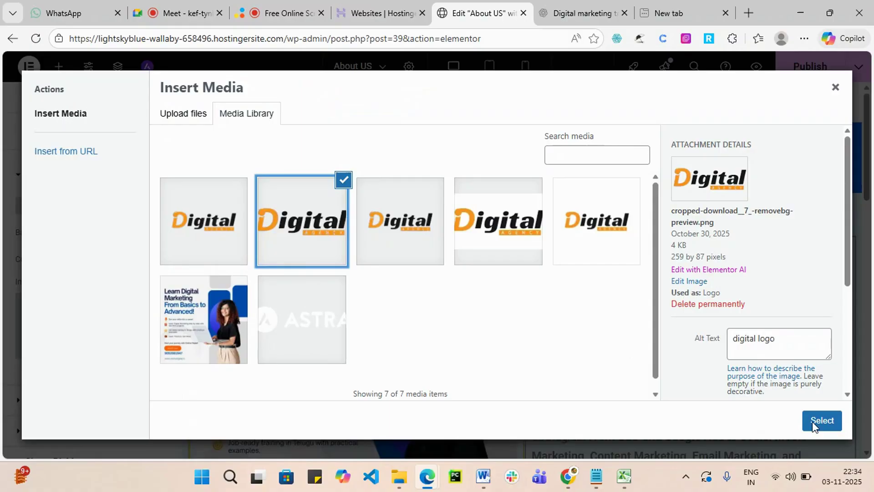
left_click(822, 420)
Set the background image resolution to Thumbnail - 150 x 150.
scroll(660, 383, "down", 2)
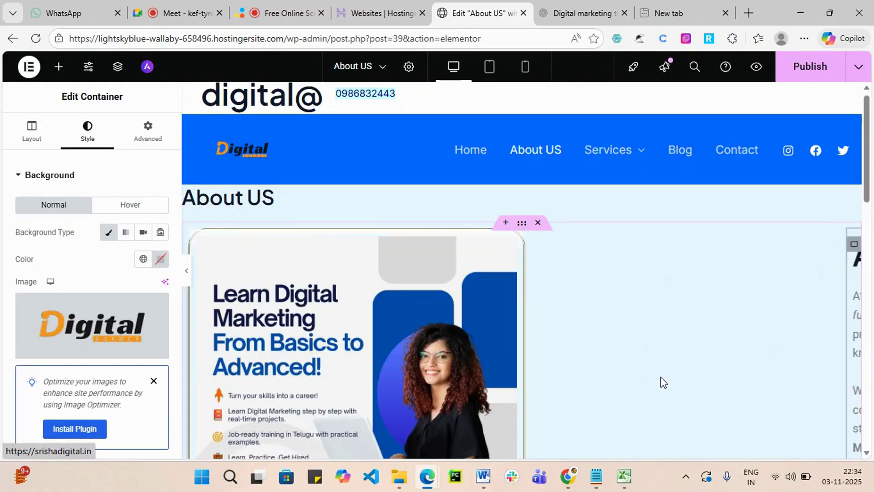
mouse_move(106, 339)
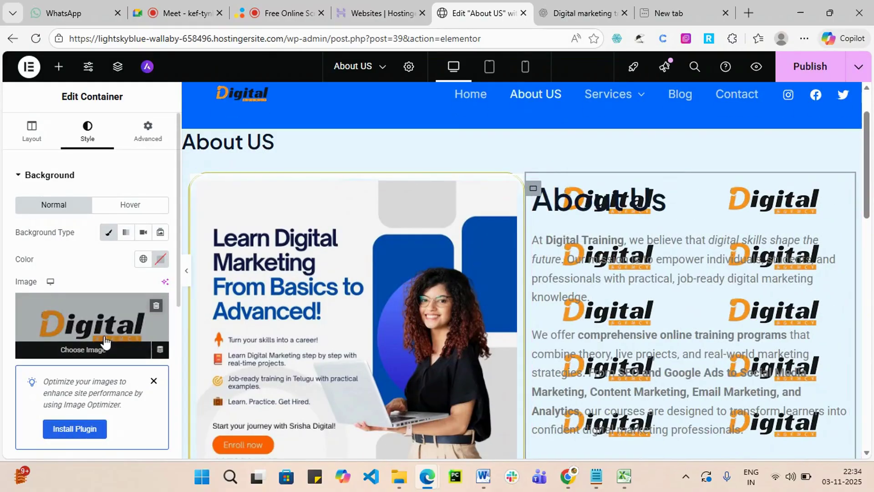
left_click(104, 339)
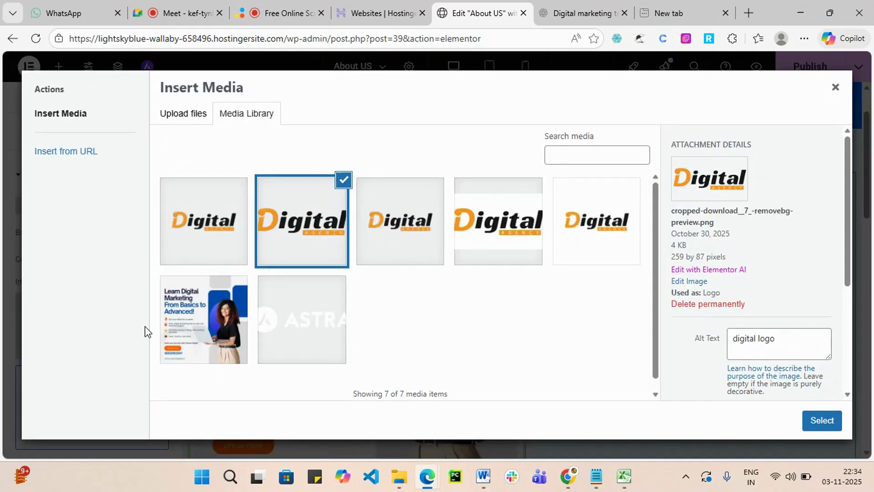
left_click(835, 87)
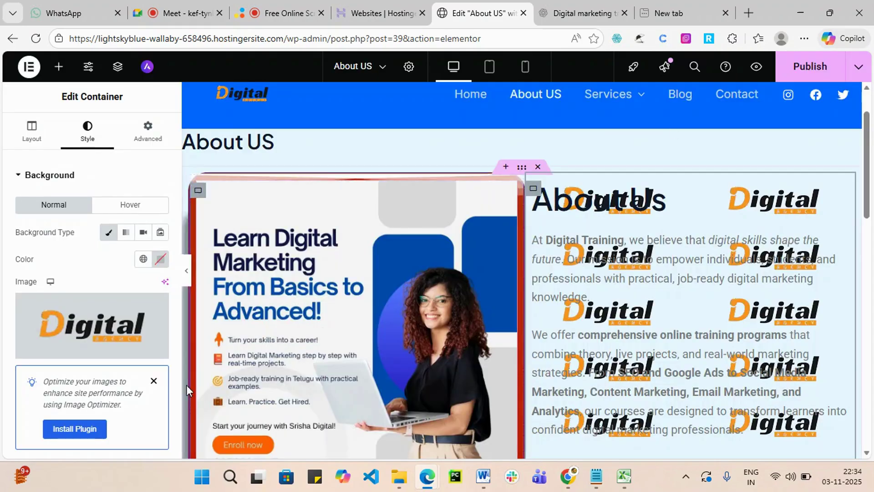
scroll(136, 391, "down", 3)
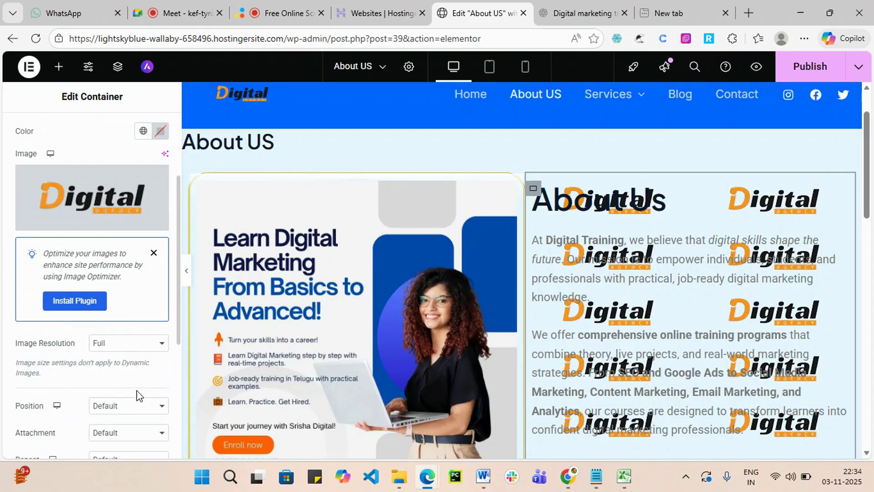
scroll(133, 432, "down", 3)
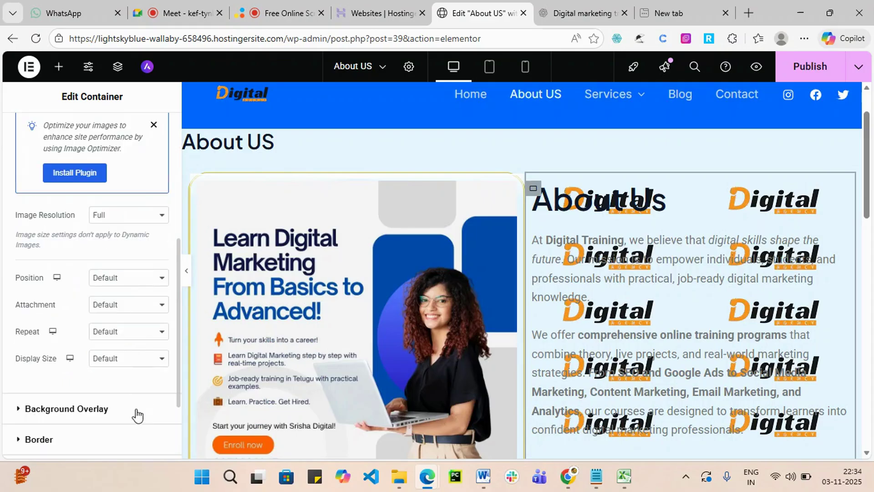
scroll(132, 391, "down", 2)
scroll(122, 380, "up", 2)
left_click(159, 218)
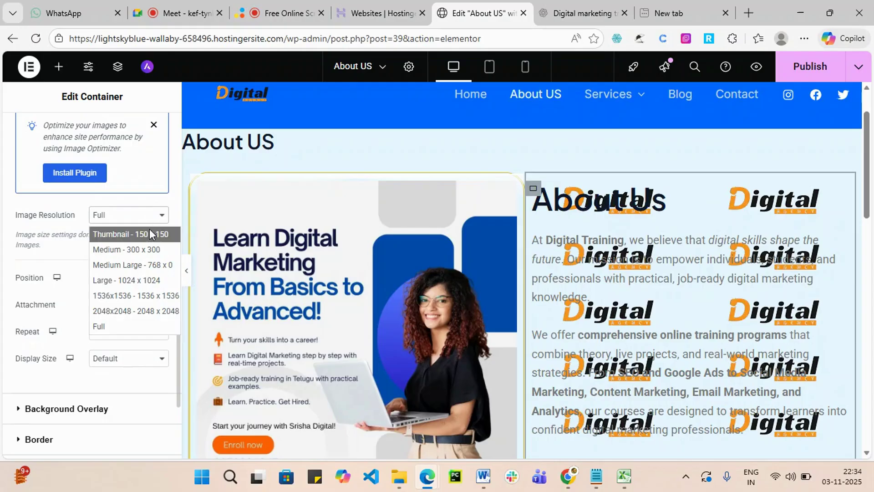
left_click(149, 231)
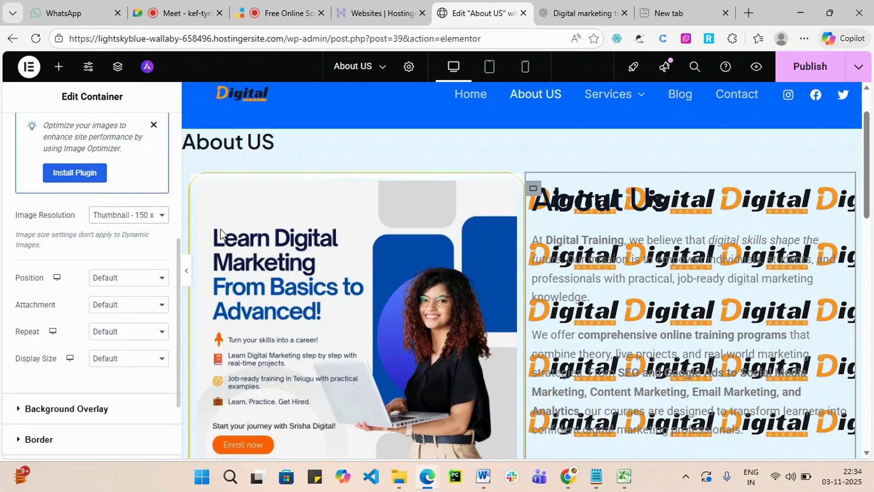
scroll(164, 218, "up", 3)
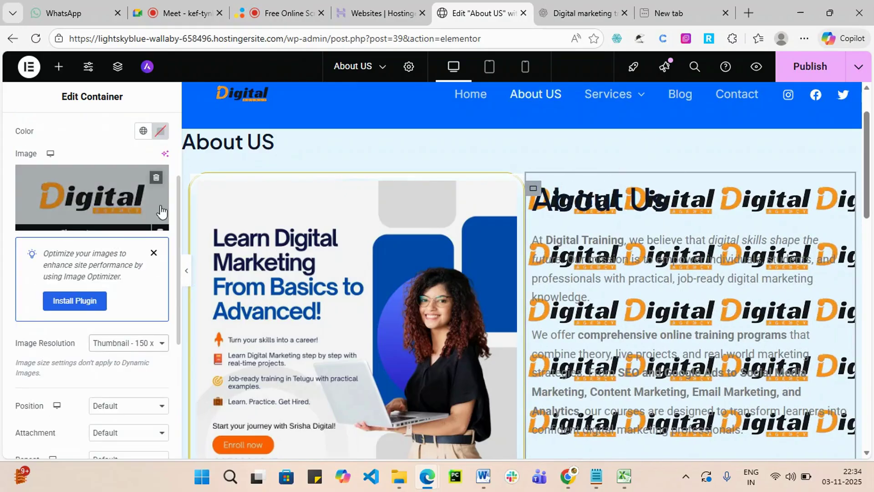
Remove the background image, switch to a gradient background, and make its first colour green.
left_click(156, 178)
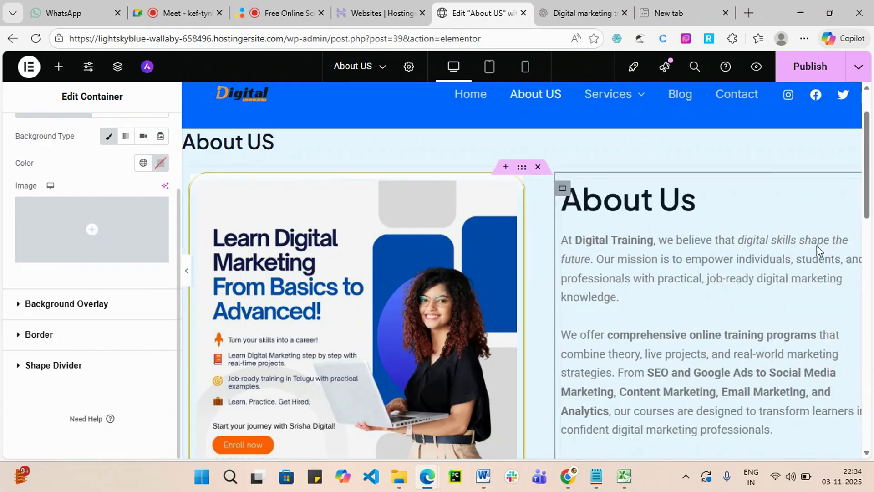
scroll(91, 218, "up", 2)
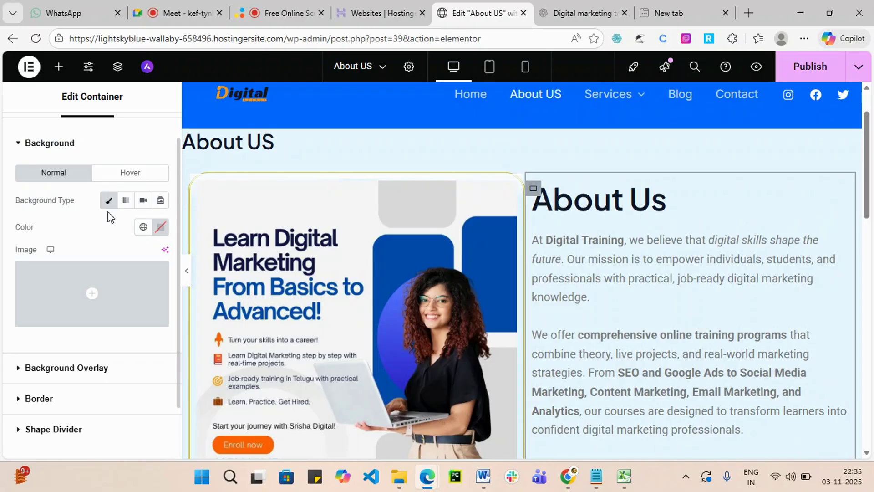
left_click(126, 201)
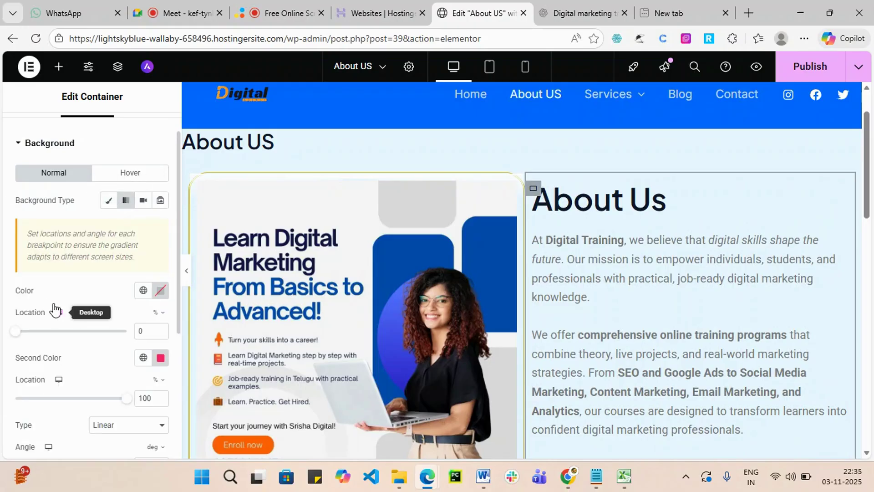
left_click(161, 291)
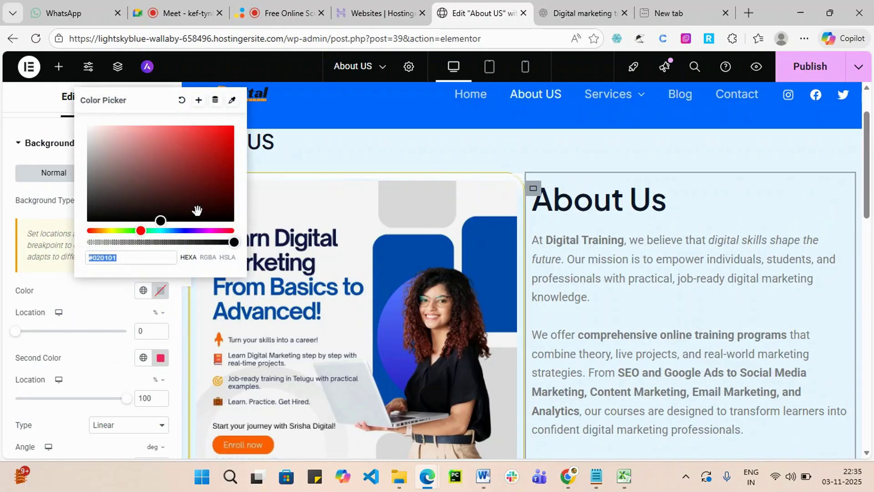
left_click(220, 144)
left_click(138, 231)
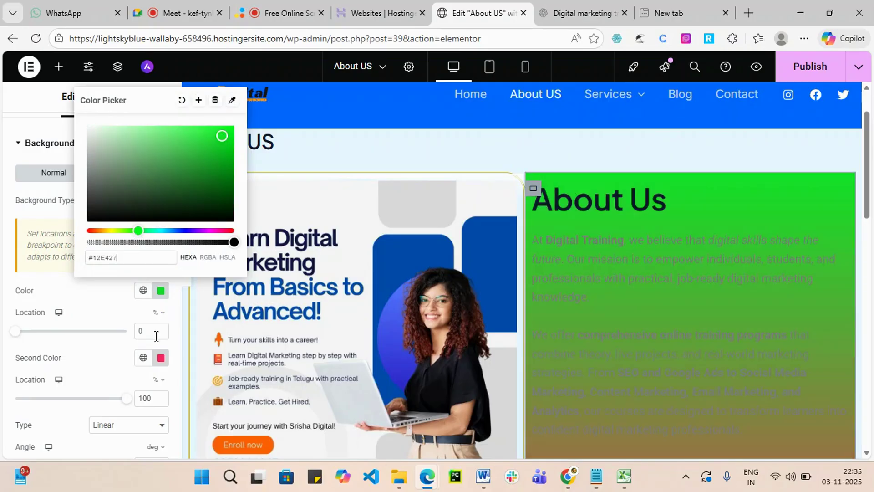
Change the gradient's second colour from pink to green #49F229.
left_click(161, 358)
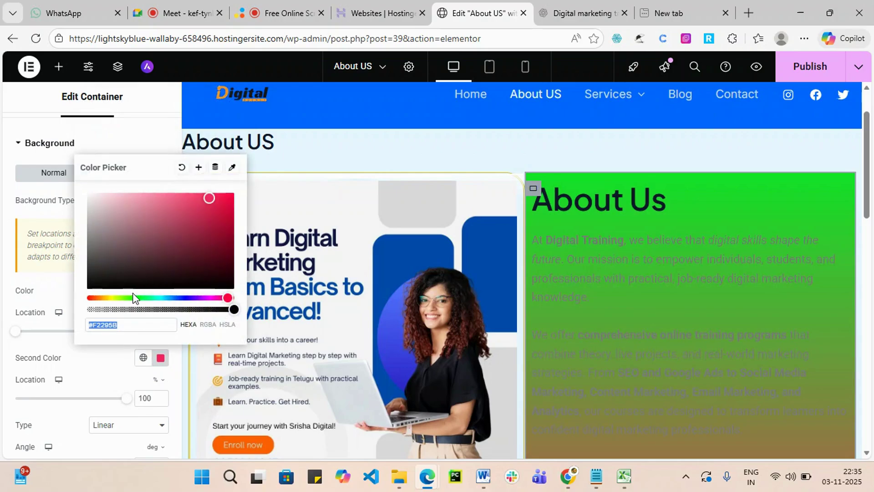
mouse_move(131, 297)
left_mouse_down()
mouse_move(150, 298)
mouse_move(132, 308)
left_mouse_up()
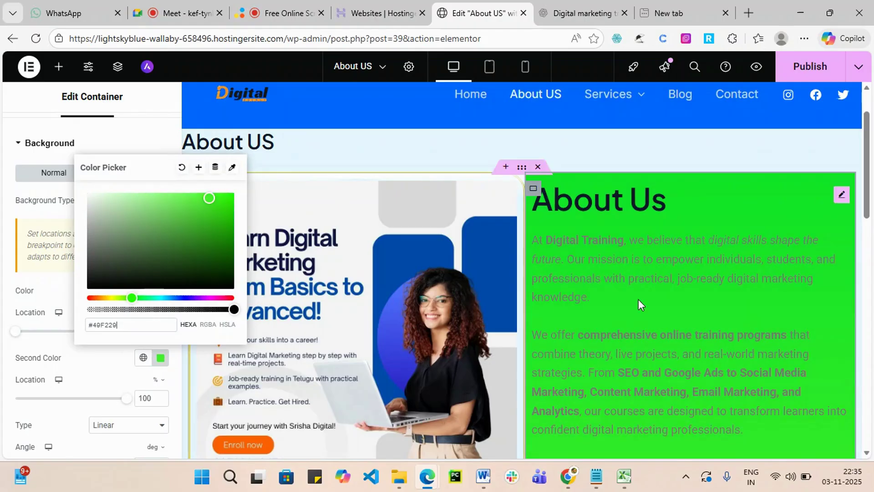
scroll(639, 319, "down", 3)
left_click_drag(97, 390, 214, 395)
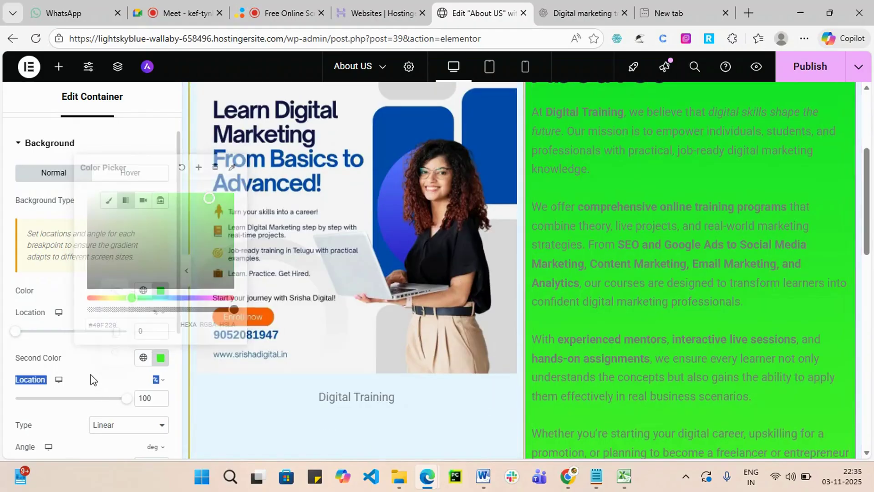
scroll(64, 357, "up", 1)
scroll(319, 273, "down", 1)
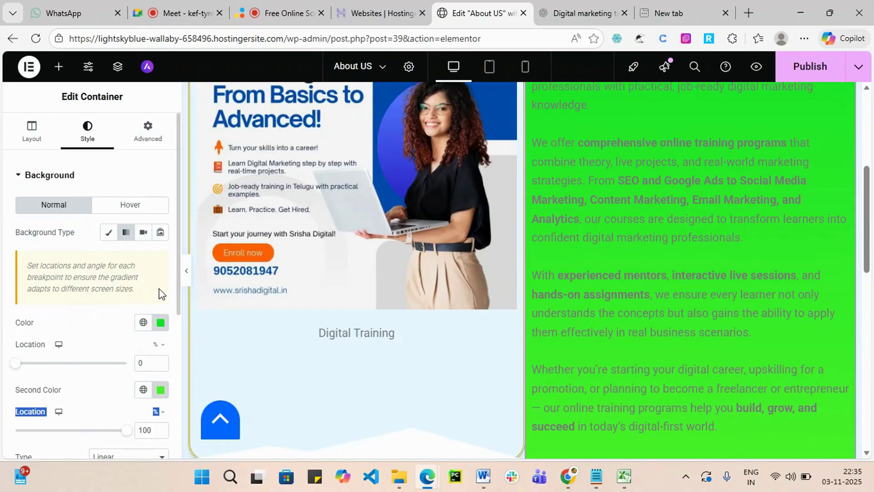
scroll(157, 286, "down", 3)
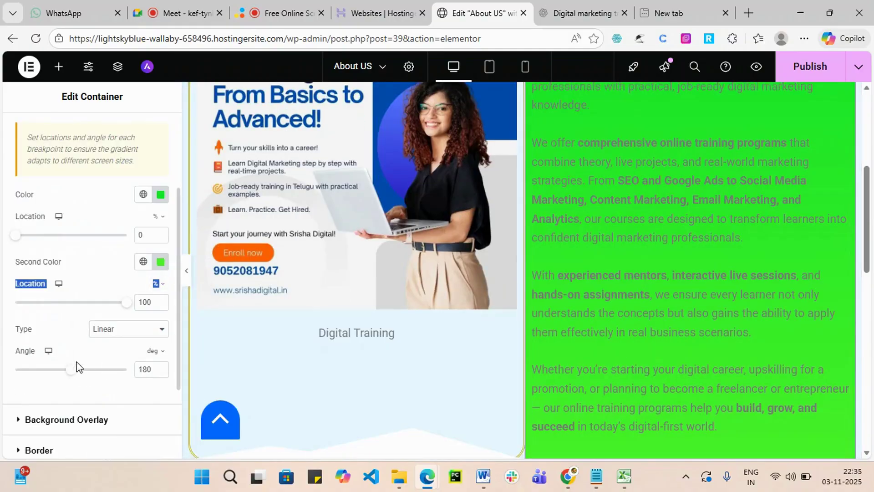
scroll(78, 364, "down", 3)
Add a Drips shape divider along the green container's top edge.
left_click(111, 310)
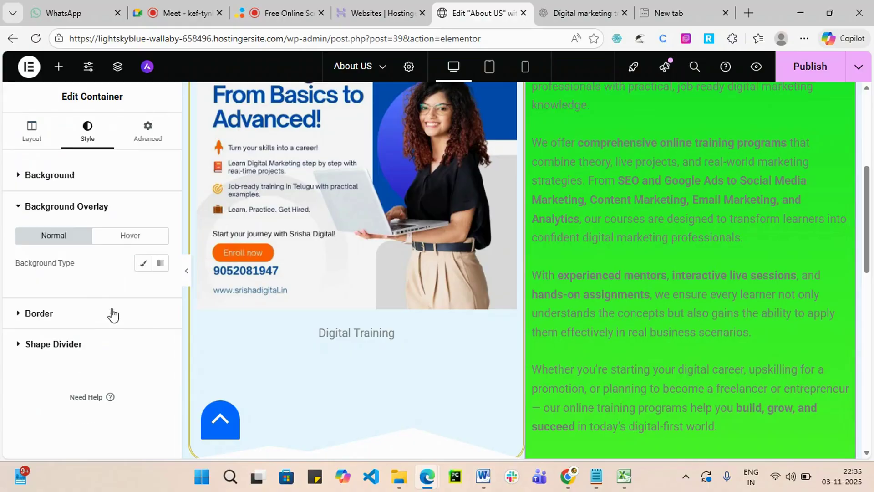
left_click(88, 323)
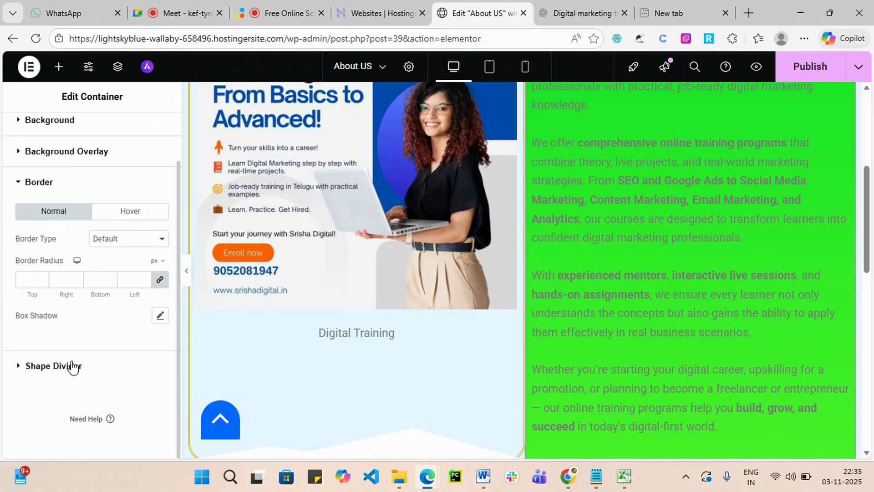
left_click(72, 364)
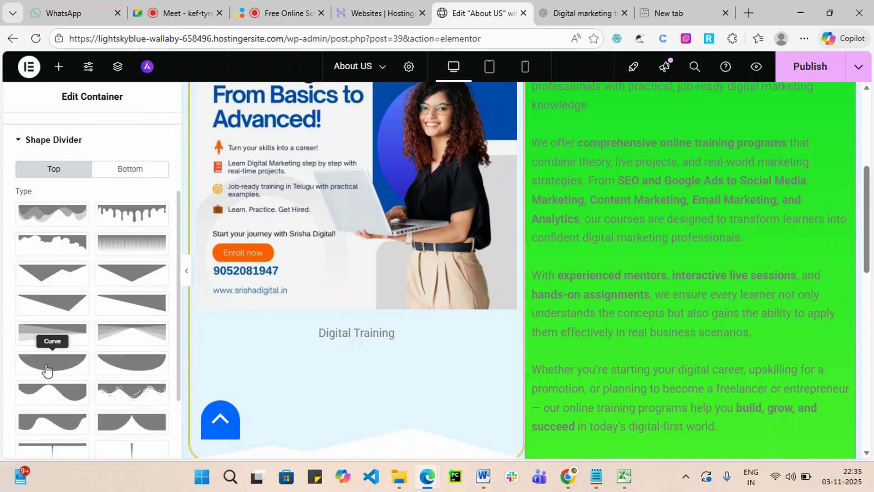
scroll(105, 373, "down", 2)
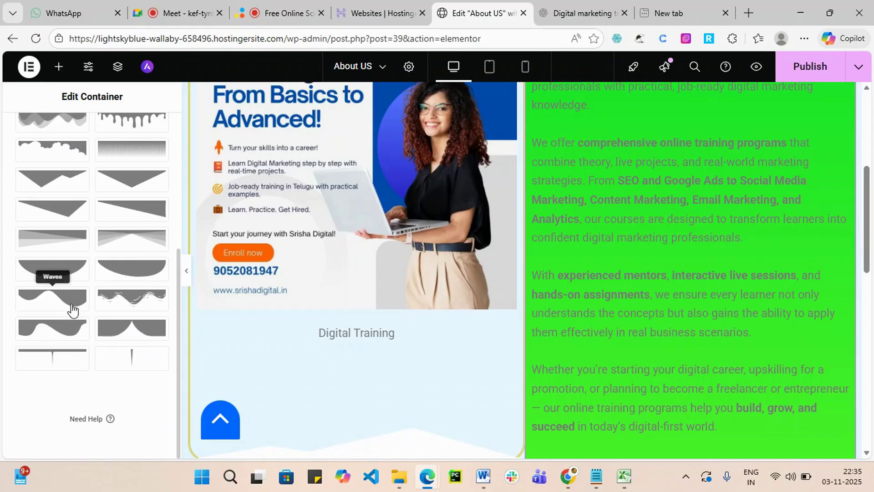
scroll(100, 305, "up", 5)
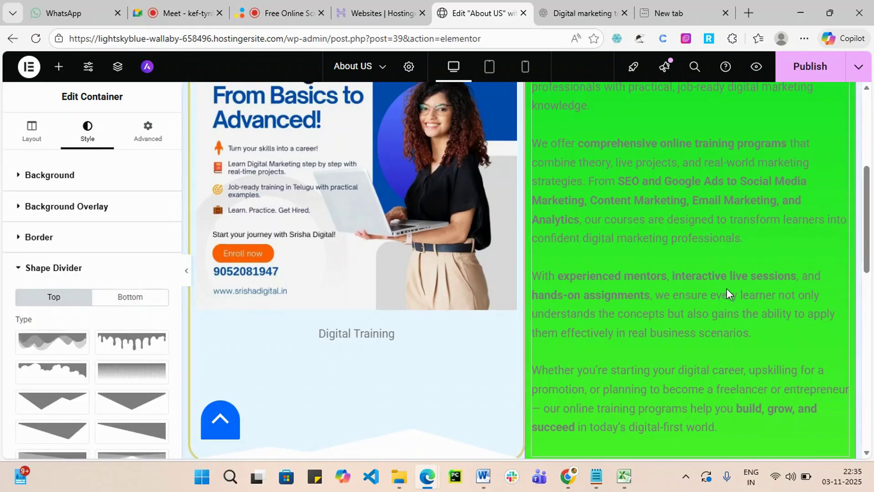
scroll(726, 288, "up", 5)
scroll(640, 289, "down", 10)
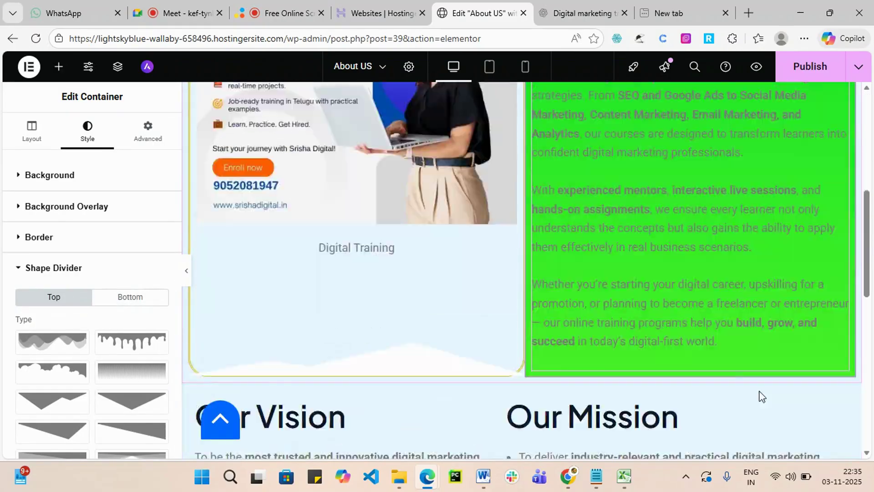
scroll(136, 410, "down", 2)
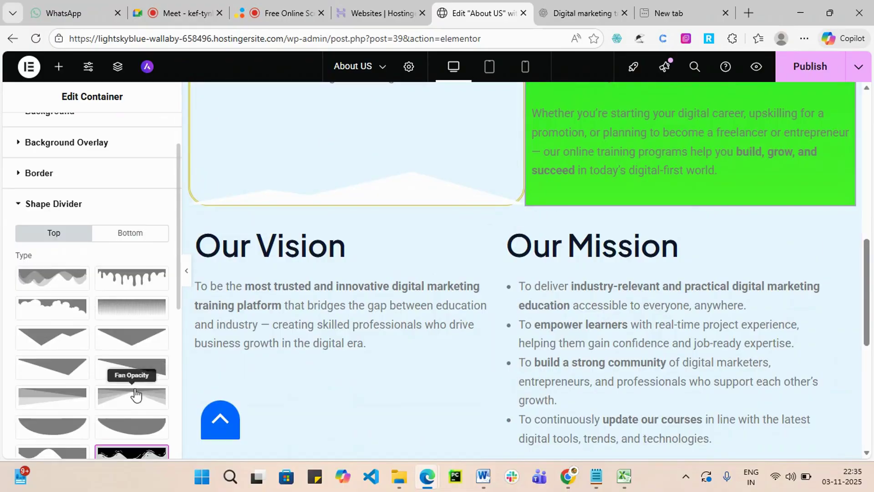
left_click(127, 282)
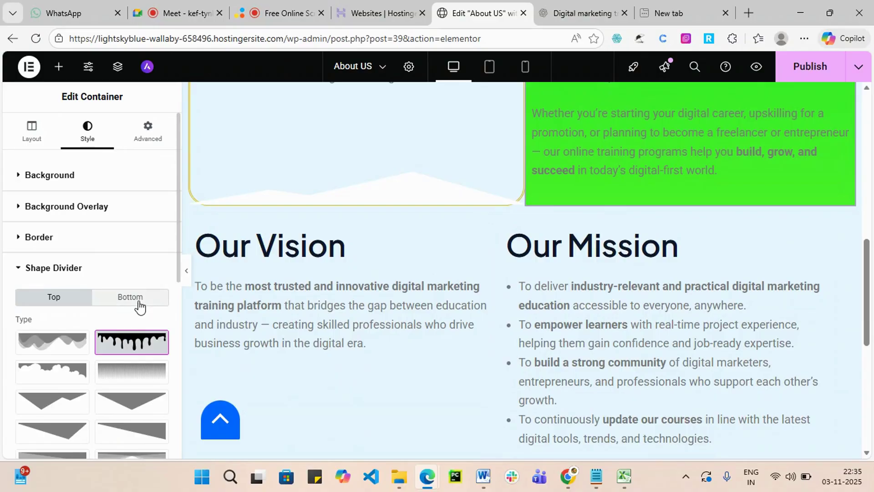
Add a Drips bottom divider too and publish the About US page.
left_click(134, 300)
left_click(131, 340)
scroll(744, 231, "up", 10)
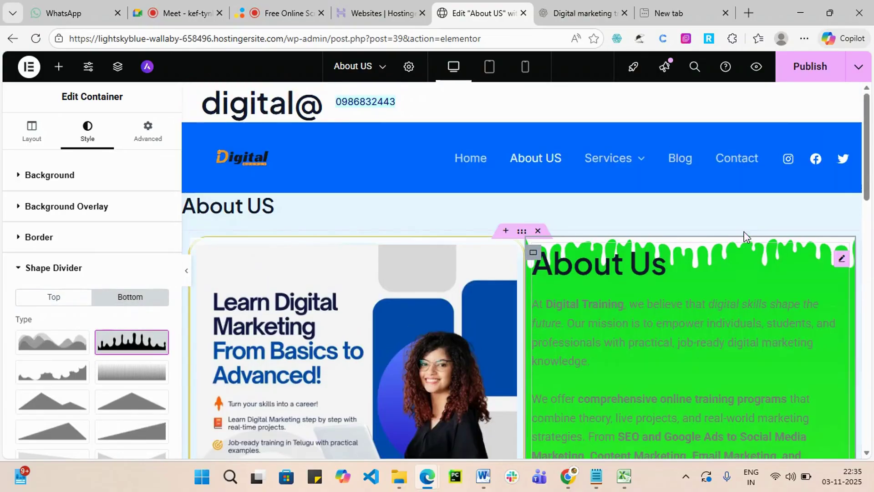
left_click(805, 73)
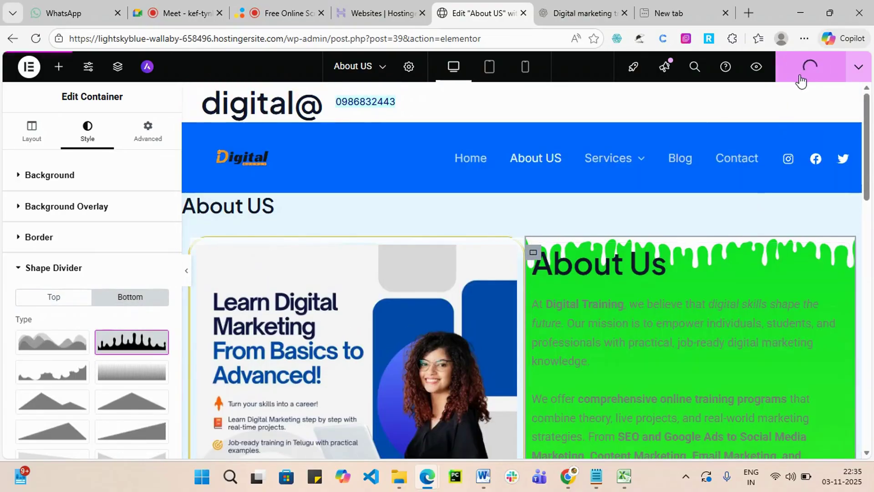
Add a flexbox layout to the empty container at the bottom of the page.
scroll(683, 273, "down", 7)
scroll(663, 303, "down", 5)
scroll(559, 353, "up", 1)
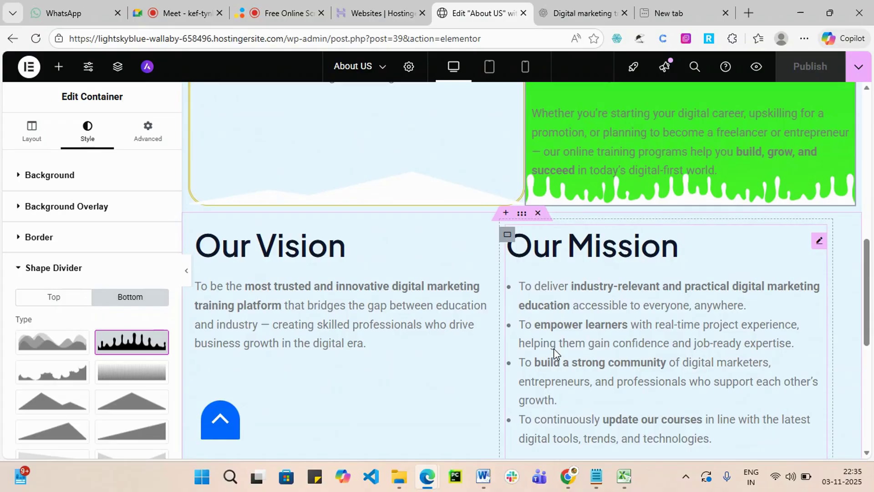
scroll(448, 373, "down", 5)
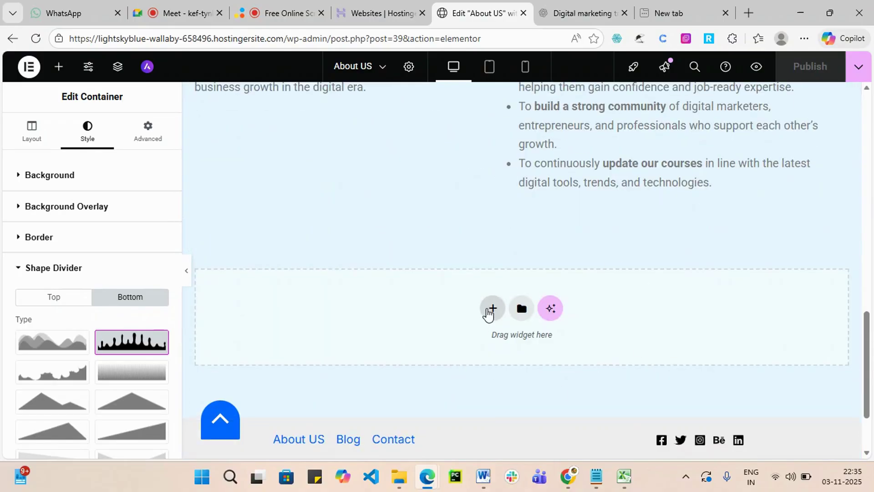
left_click(490, 311)
scroll(484, 318, "down", 1)
left_click(482, 296)
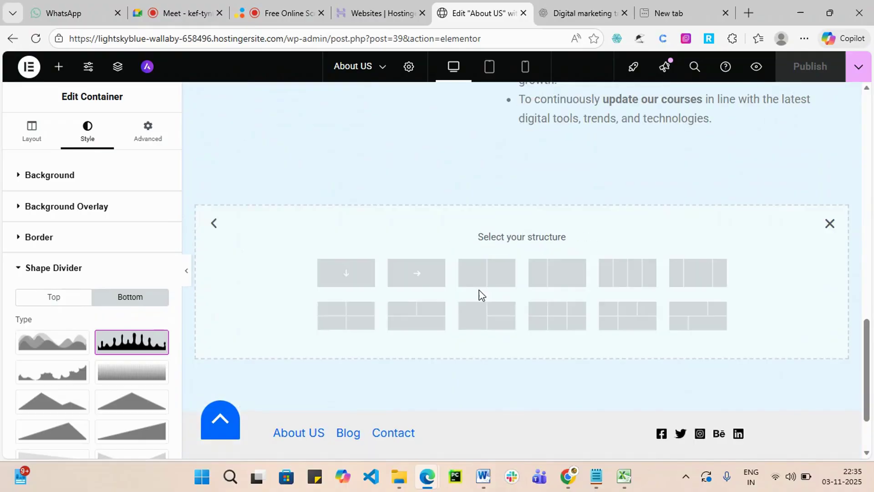
Show the widget library, glance at the pages list, and bring up Elementor's main menu.
scroll(573, 301, "up", 20)
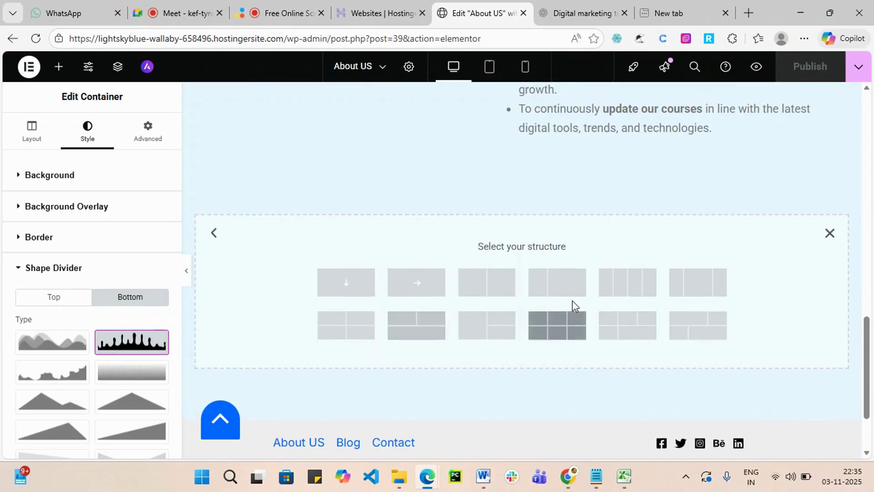
scroll(564, 288, "up", 2)
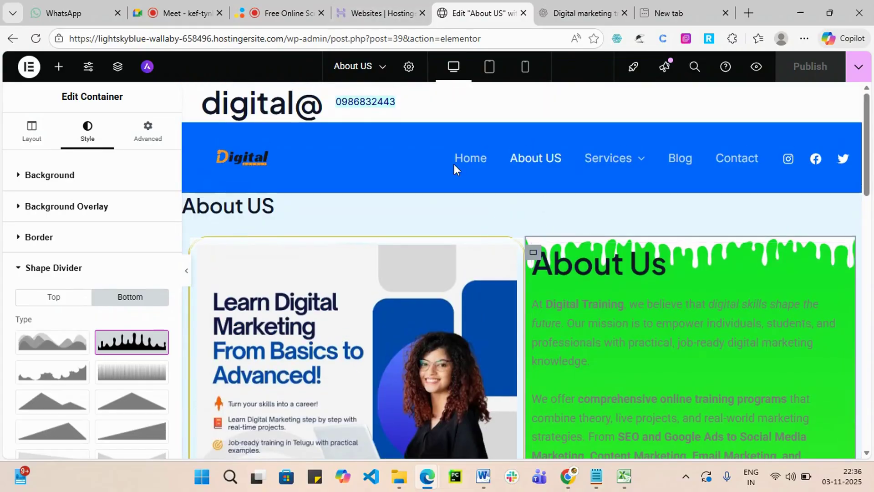
left_click(481, 159)
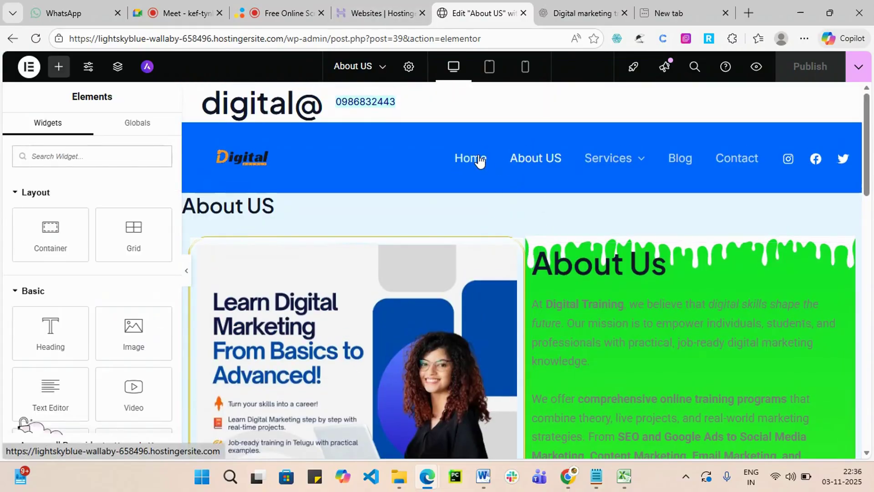
scroll(478, 160, "down", 4)
scroll(478, 159, "up", 4)
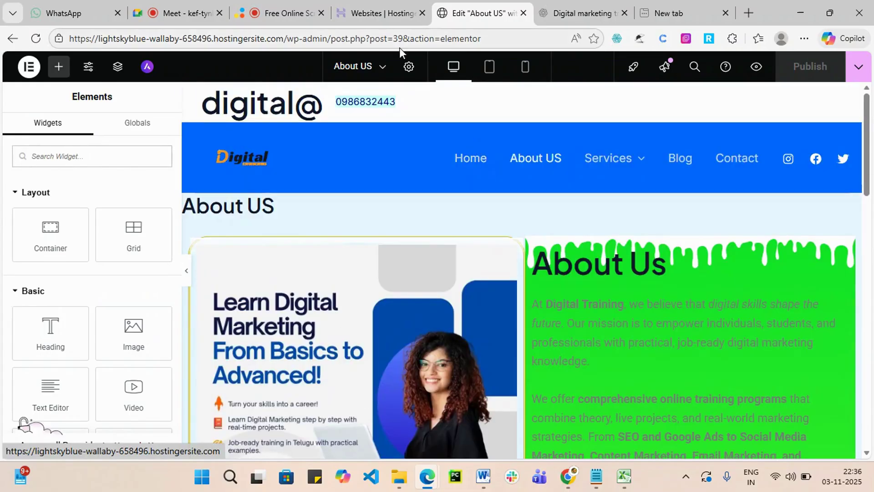
left_click(382, 69)
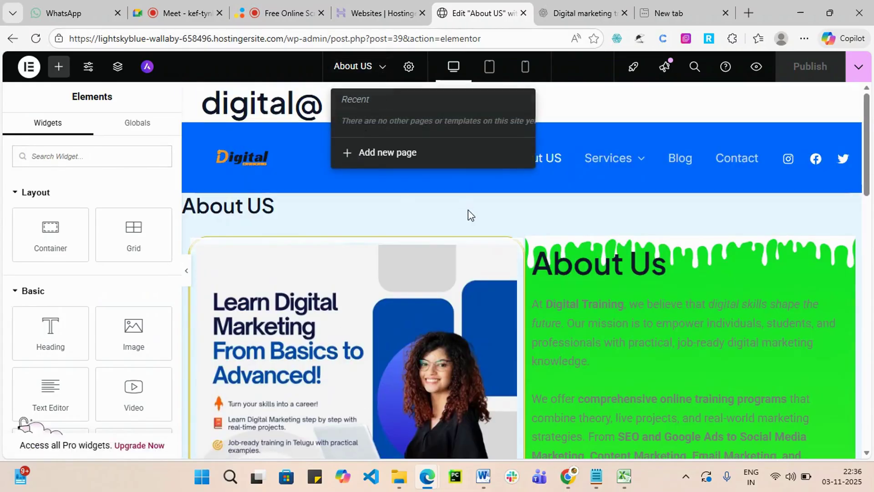
key("Escape")
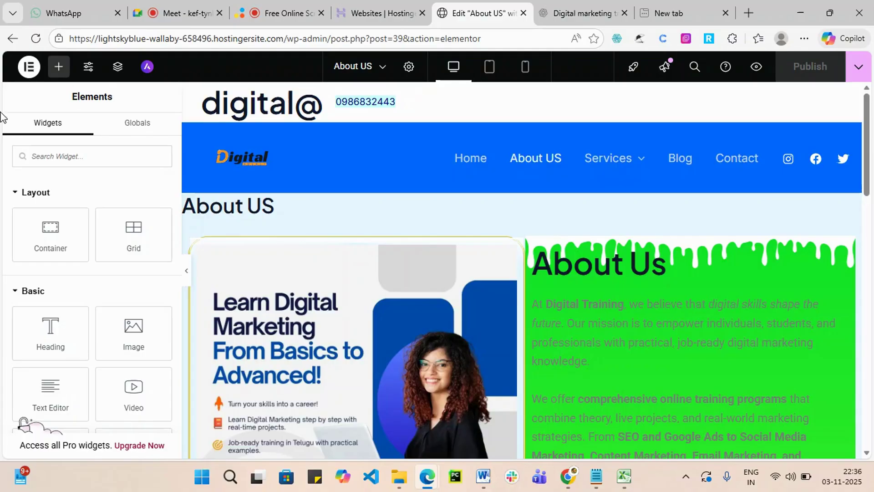
left_click(29, 73)
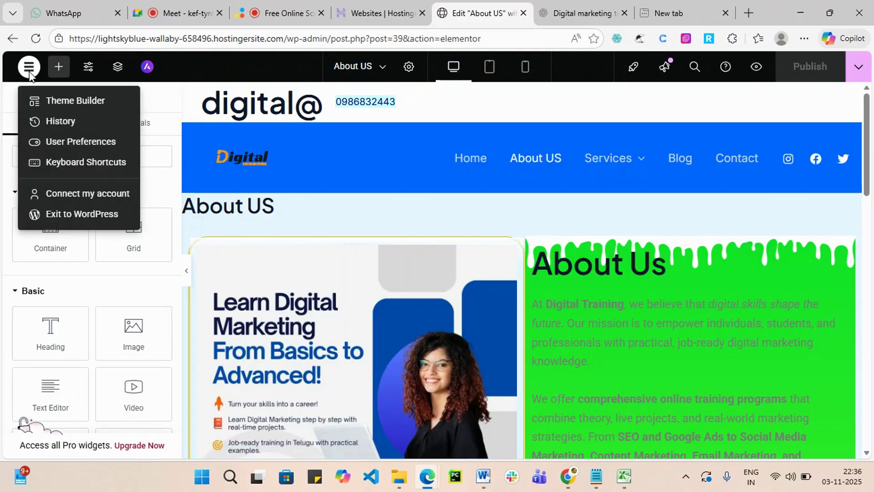
Exit Elementor to the dashboard and edit the Contact page from All Pages.
left_click(105, 215)
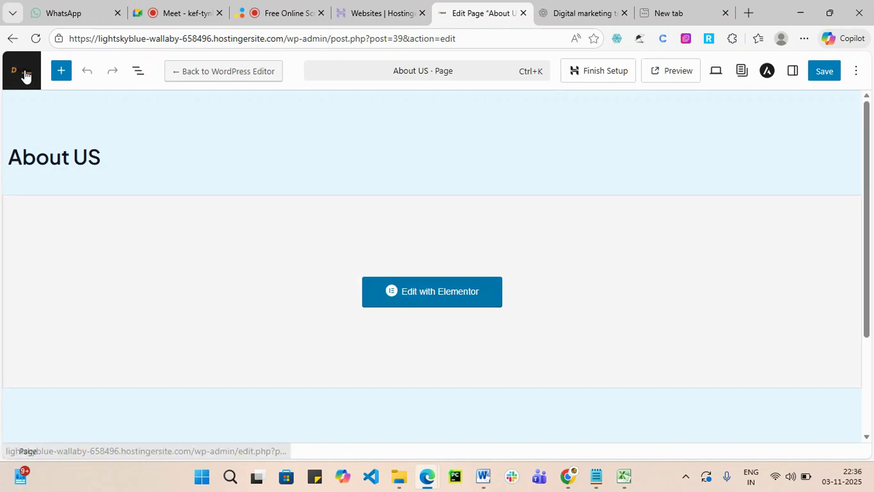
left_click(25, 75)
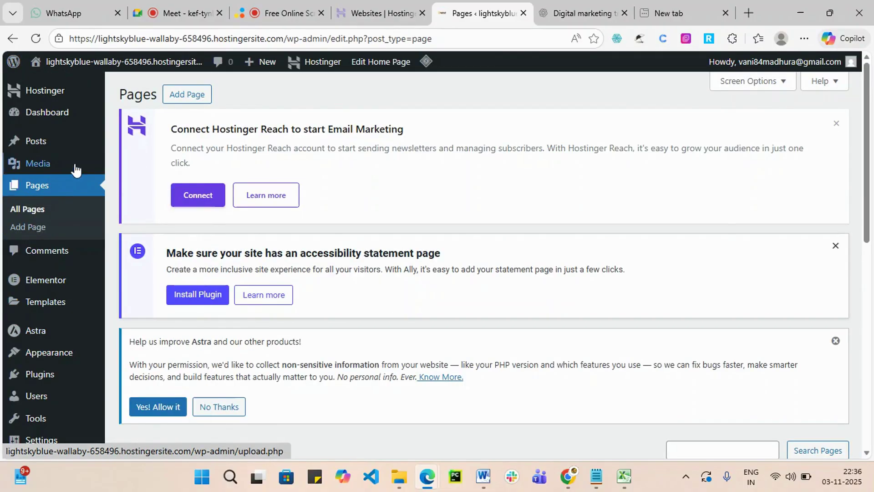
left_click(32, 211)
scroll(473, 283, "down", 8)
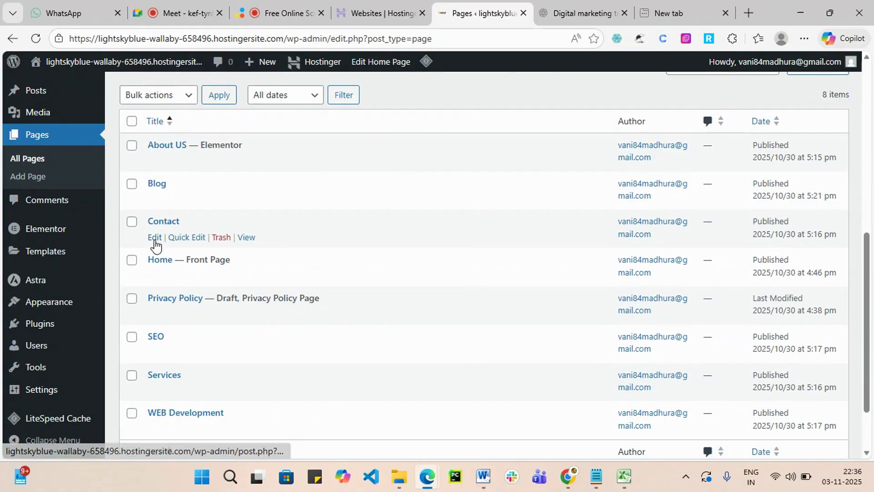
left_click(155, 239)
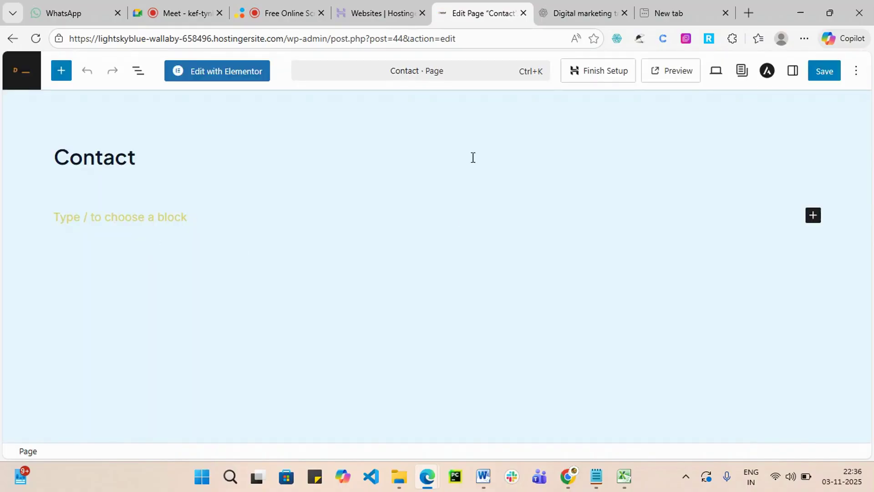
Open the Contact page in Elementor and add a two-column Flexbox container beneath its title.
left_click(235, 82)
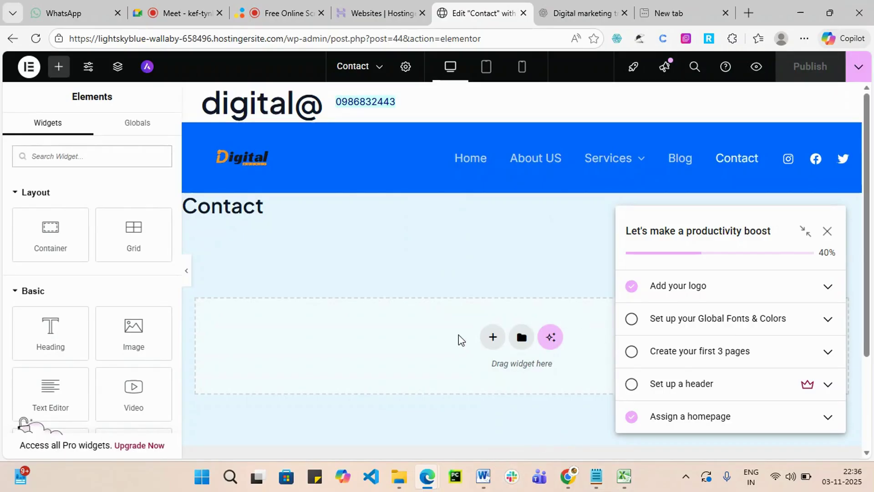
left_click(829, 230)
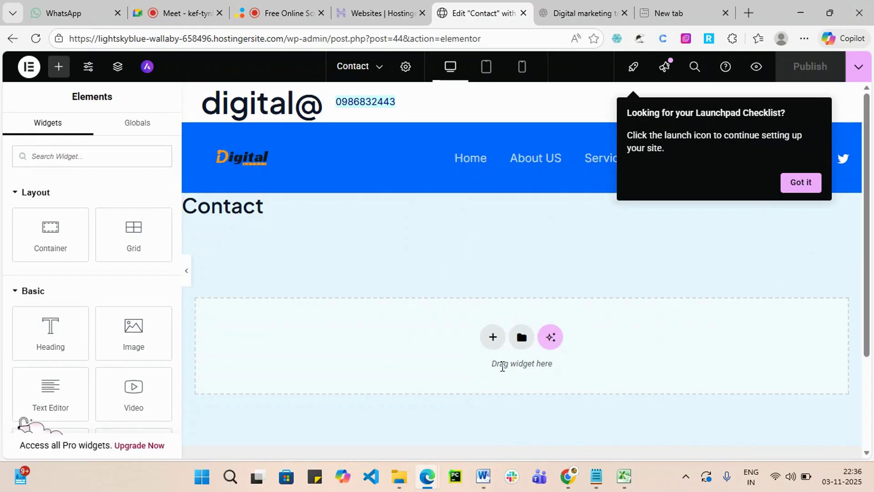
left_click(492, 339)
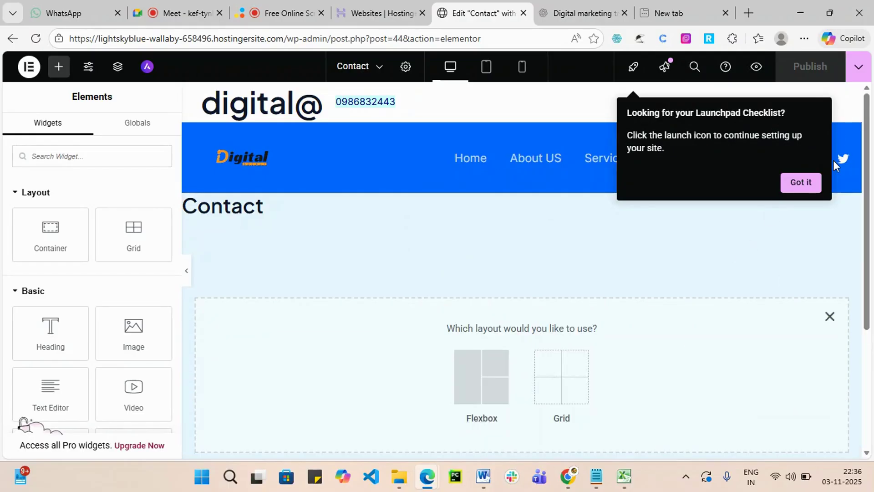
left_click(816, 185)
left_click(478, 377)
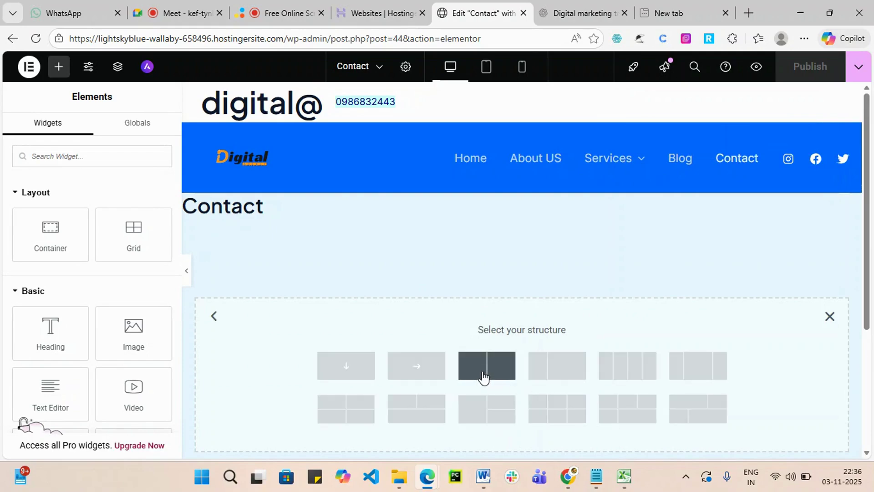
left_click(483, 378)
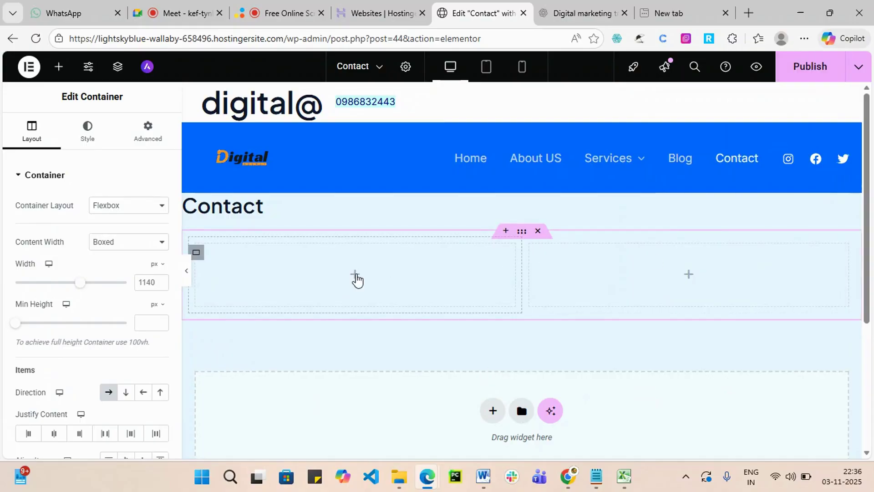
Put a text block in the left column reading 'Contact now', then a contact phone number and e-mail.
left_click_drag(50, 394, 331, 284)
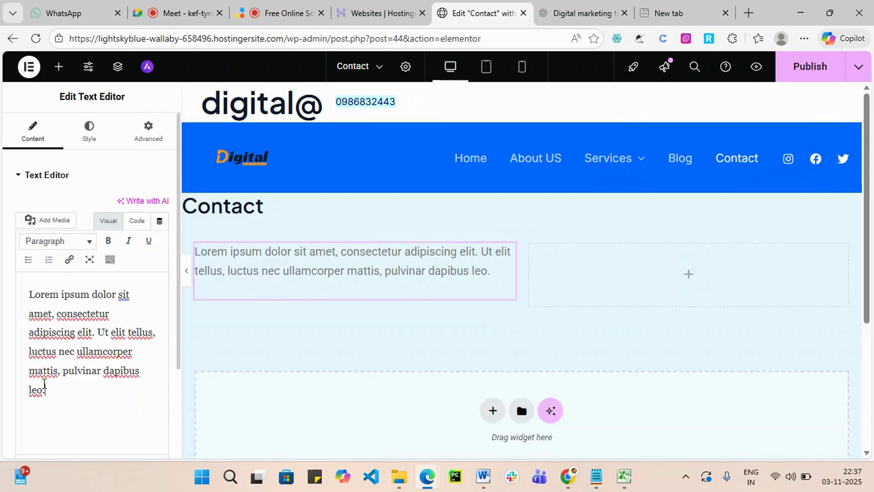
left_click_drag(45, 390, 27, 293)
type("Contact no")
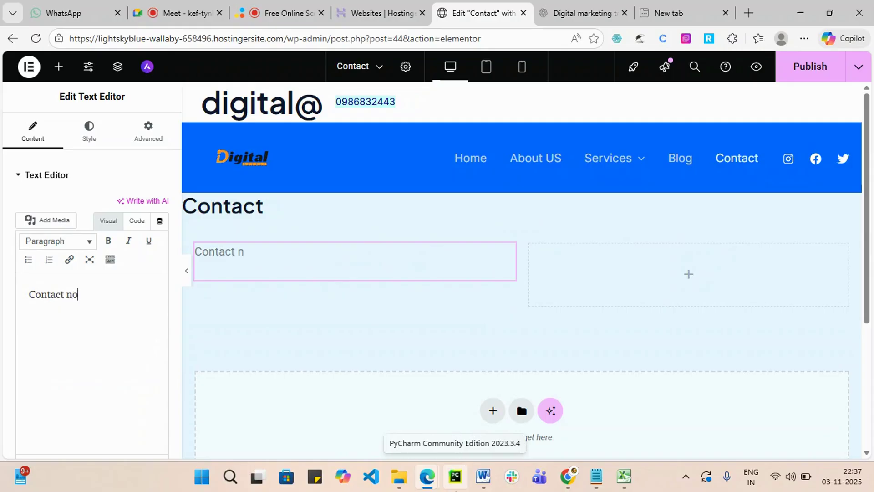
type("w")
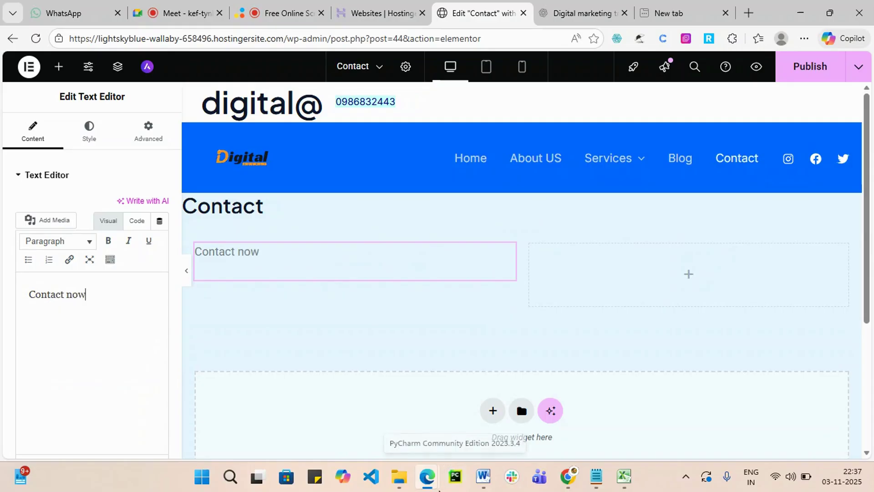
key("Return")
key("Return")
mouse_move(439, 489)
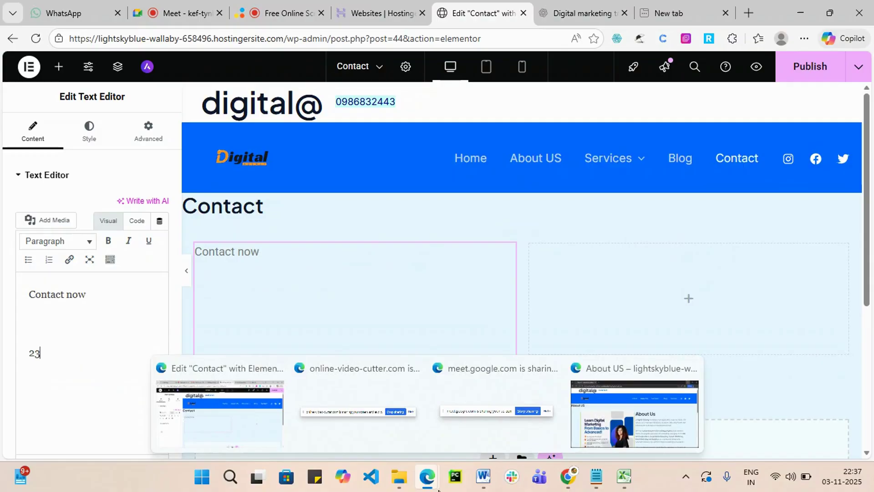
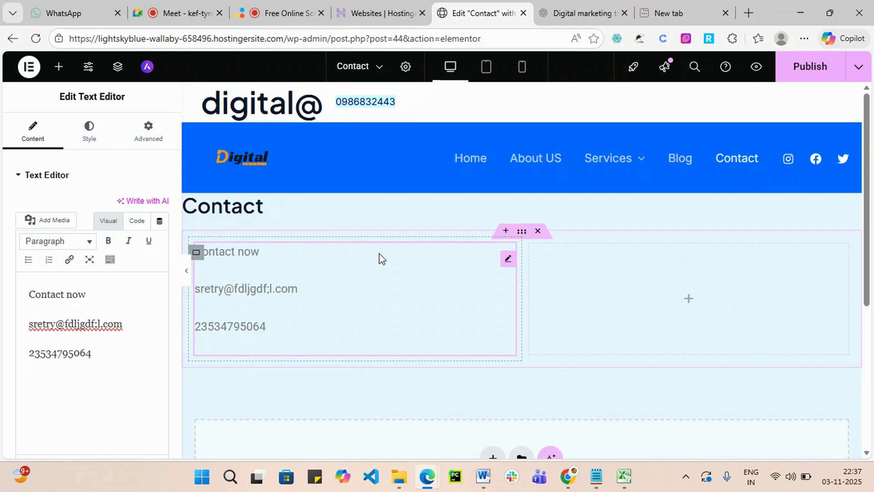
left_click(688, 299)
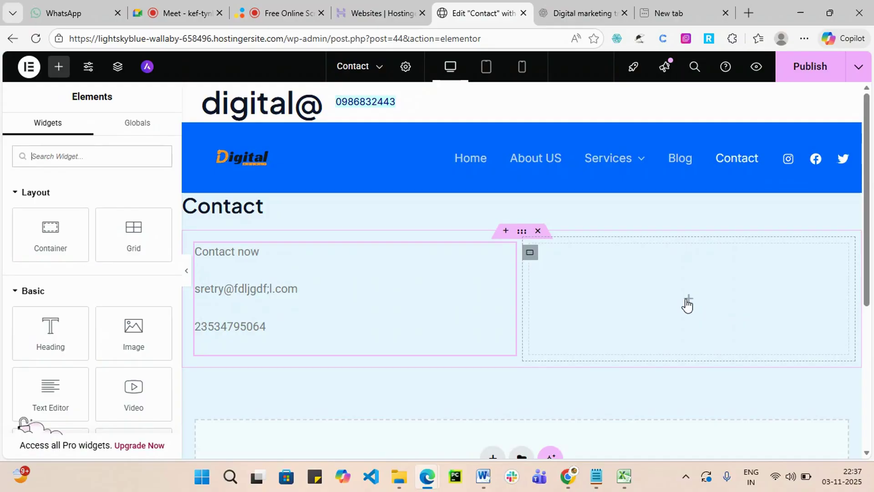
Publish the Contact page and exit Elementor back to the WordPress pages list.
left_click(808, 69)
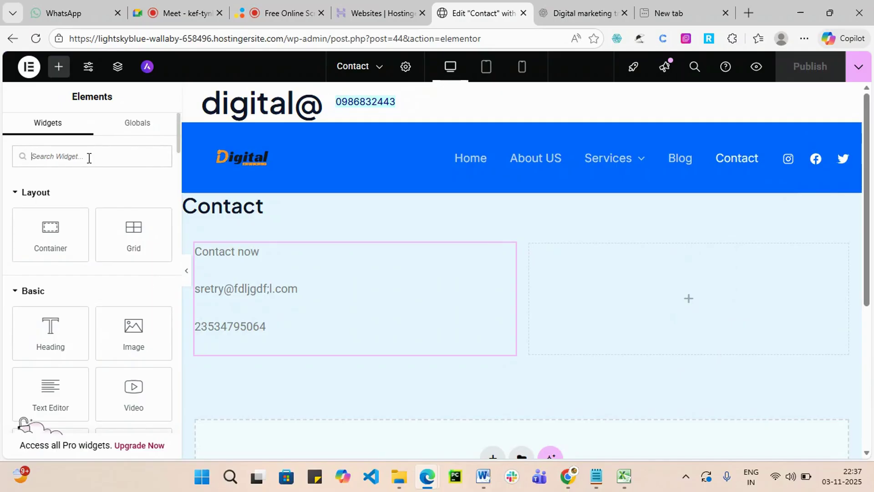
type("for")
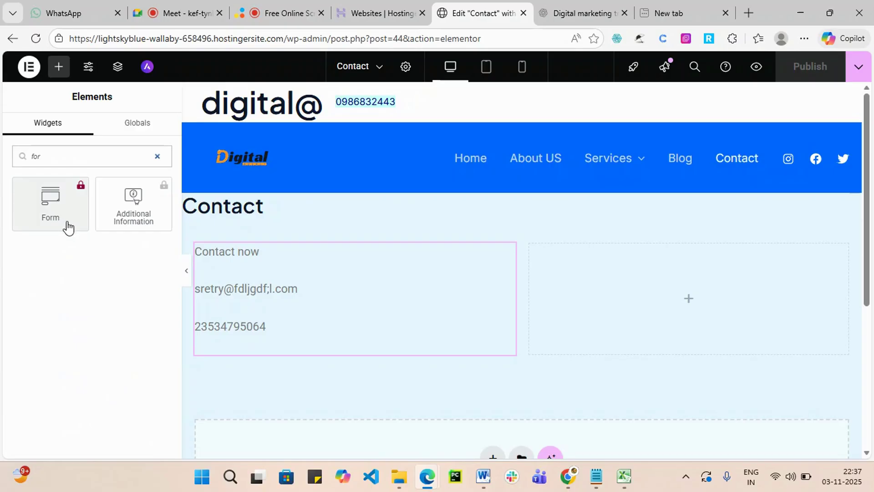
left_click(21, 66)
left_click(84, 213)
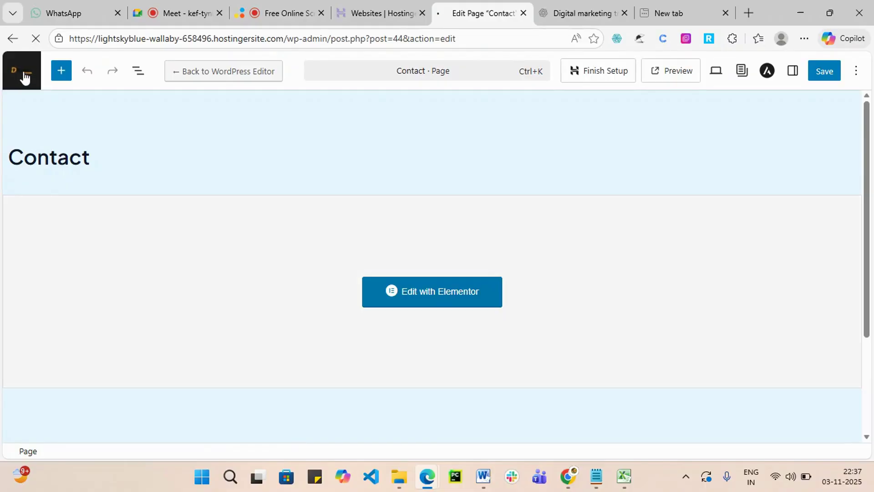
left_click(25, 77)
Search the plugin directory for 'wp f', then install and activate WPForms.
scroll(45, 391, "down", 2)
mouse_move(45, 400)
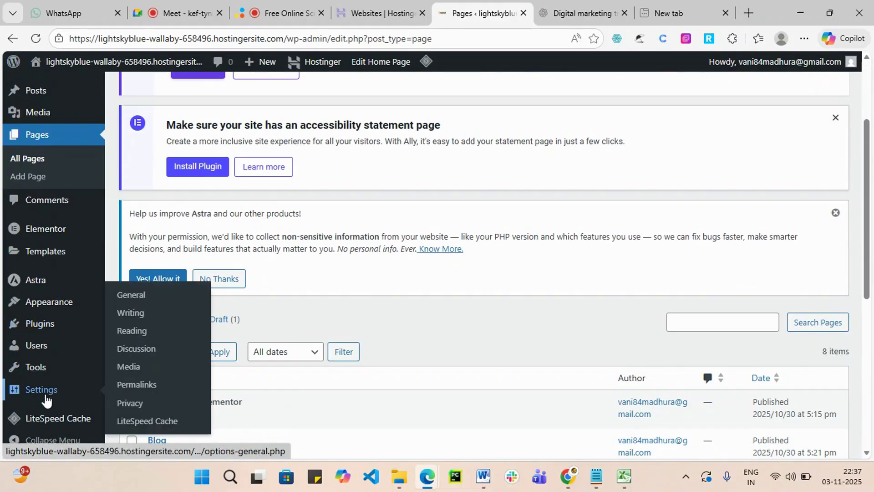
mouse_move(39, 325)
left_click(150, 348)
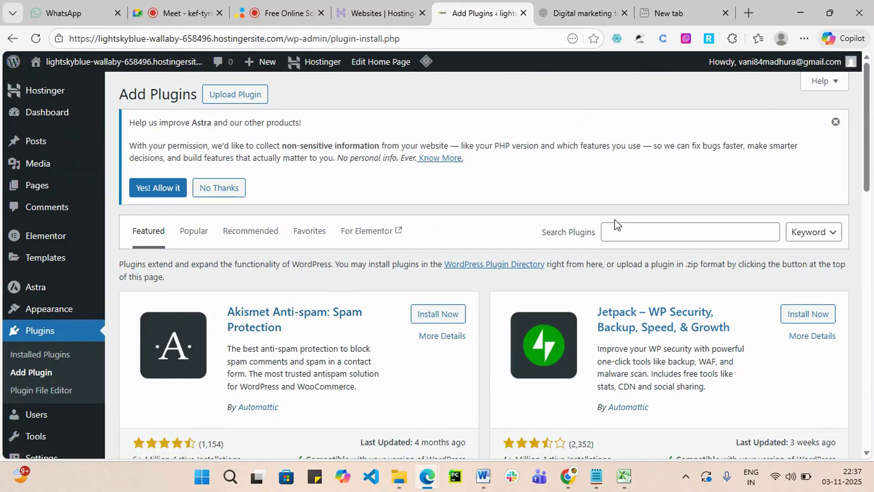
left_click(614, 231)
type("w")
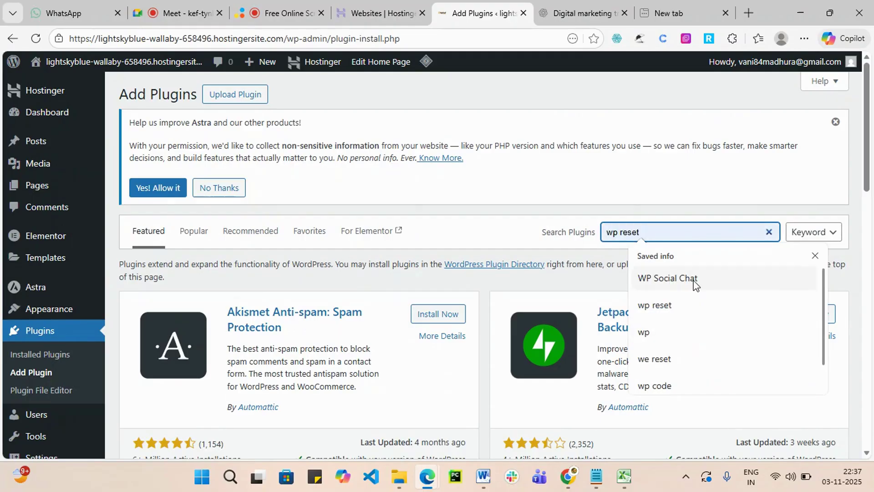
type("p form")
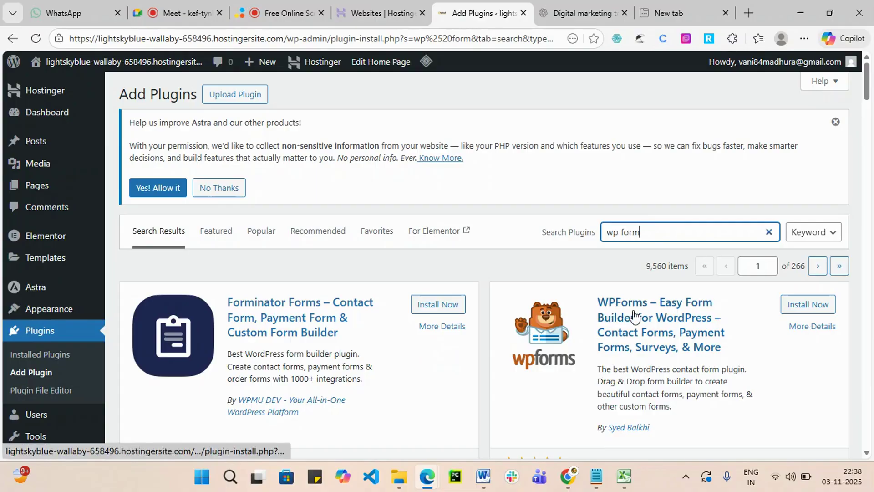
left_click(813, 304)
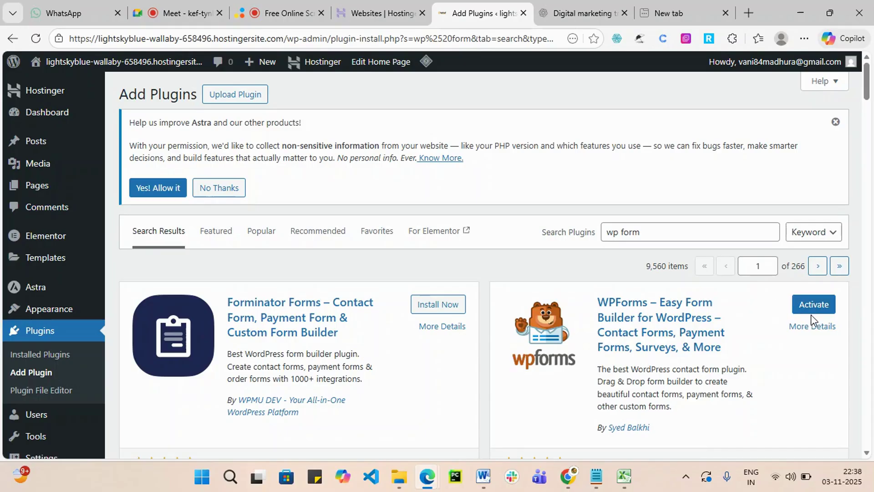
left_click(821, 308)
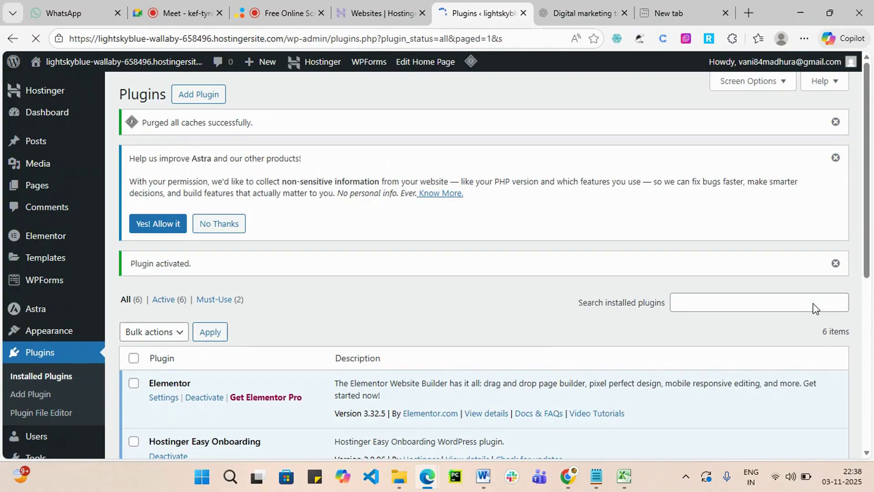
Start a new form from the WPForms Add New Form entry in the admin sidebar.
scroll(815, 308, "down", 7)
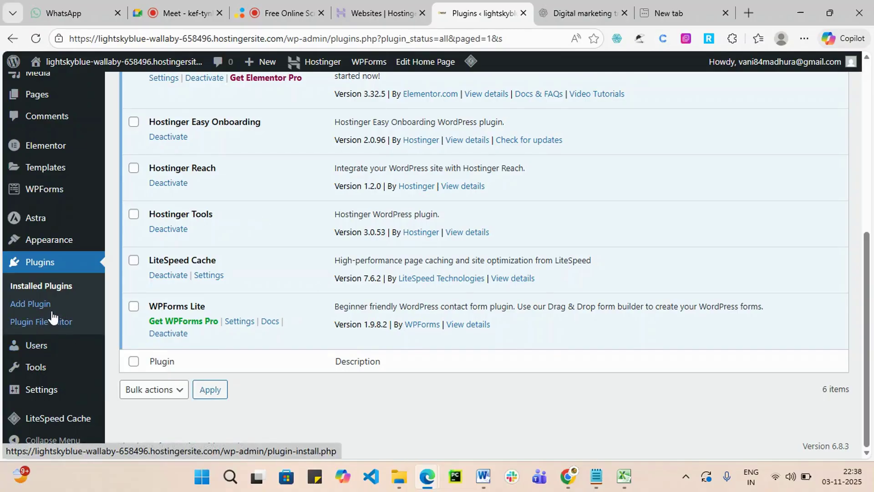
scroll(400, 351, "up", 5)
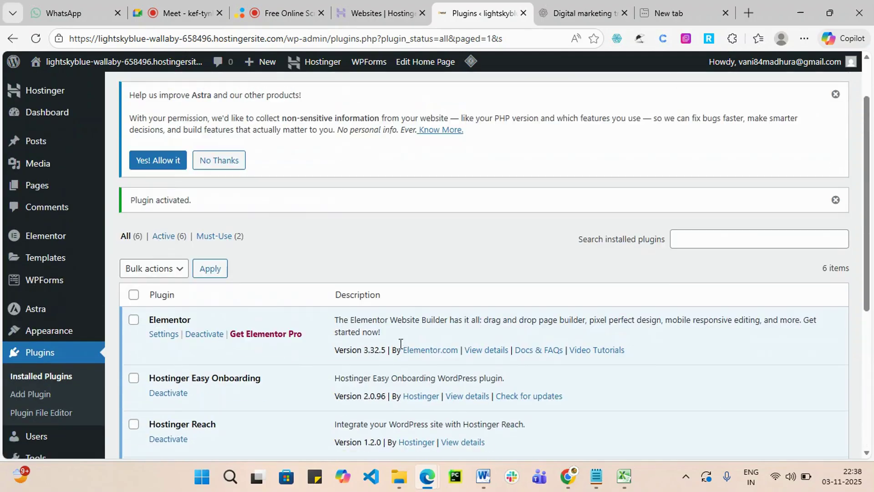
scroll(468, 278, "down", 1)
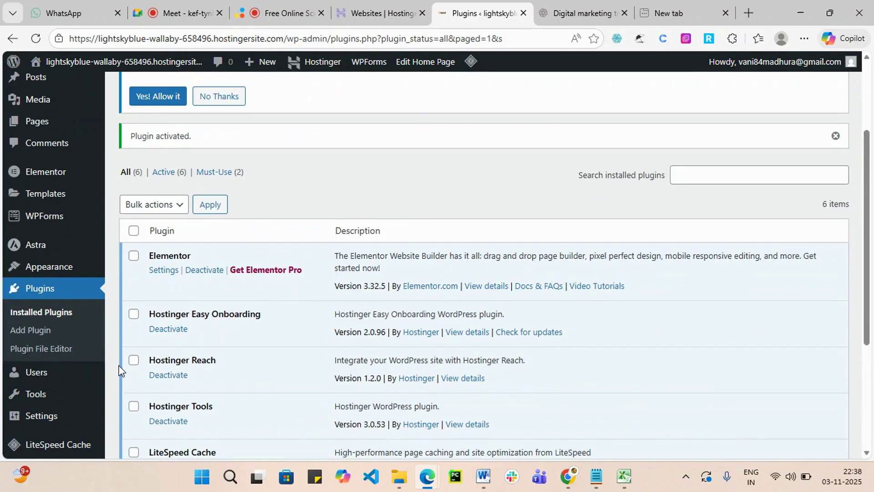
scroll(113, 369, "down", 2)
mouse_move(61, 371)
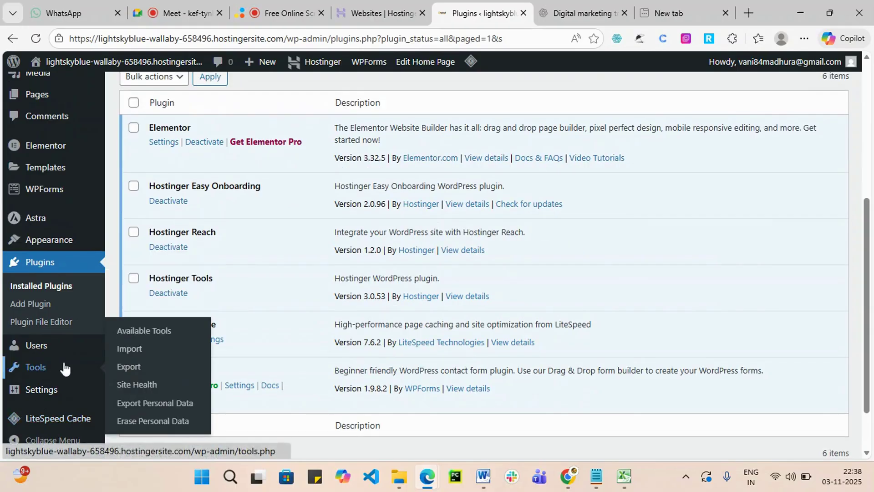
scroll(64, 369, "up", 3)
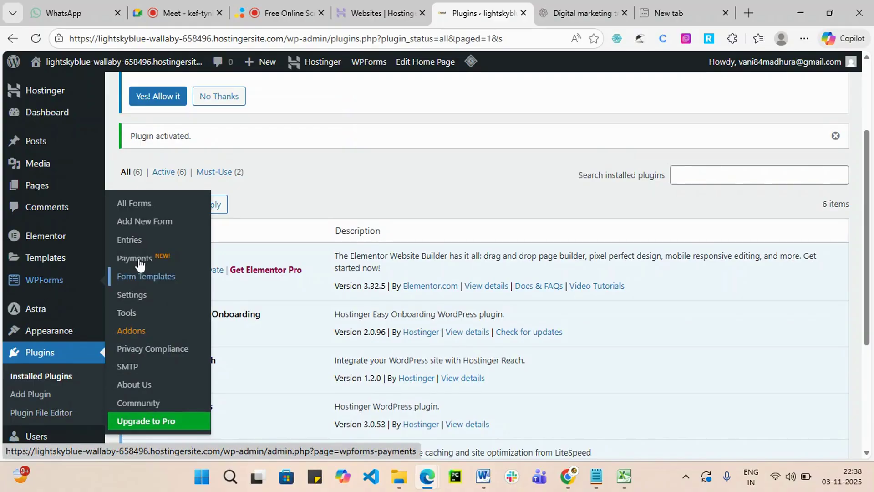
left_click(153, 221)
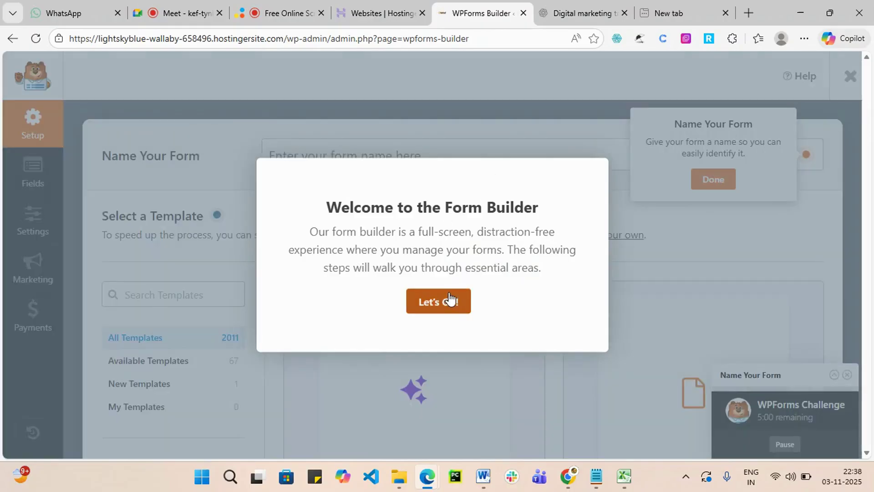
Dismiss the form builder's welcome message, naming tip and guided challenge.
left_click(449, 300)
left_click(712, 179)
scroll(627, 331, "down", 4)
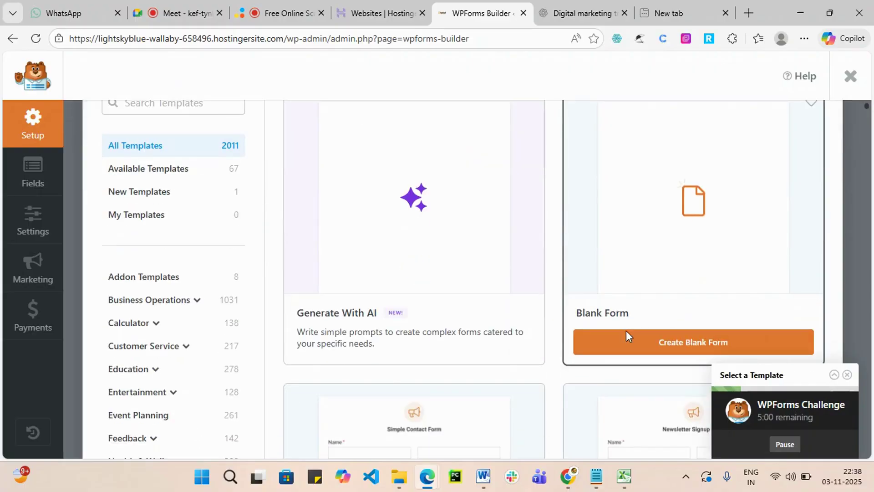
scroll(763, 333, "up", 5)
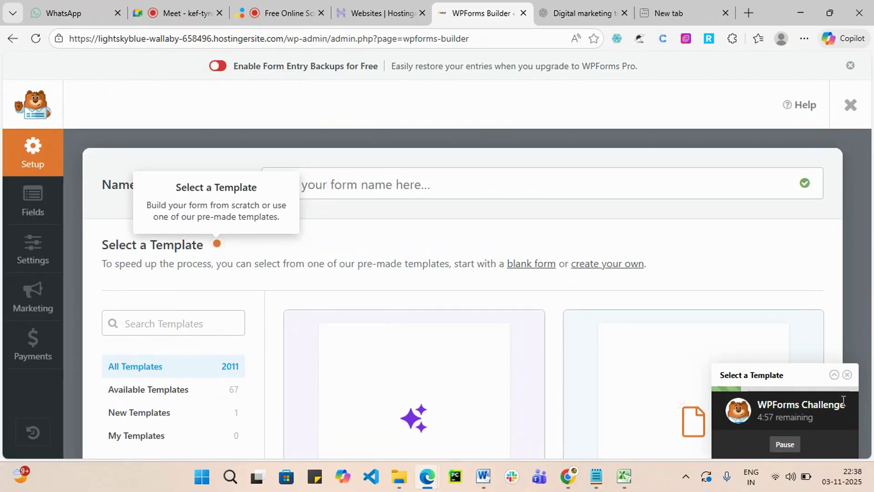
left_click(848, 376)
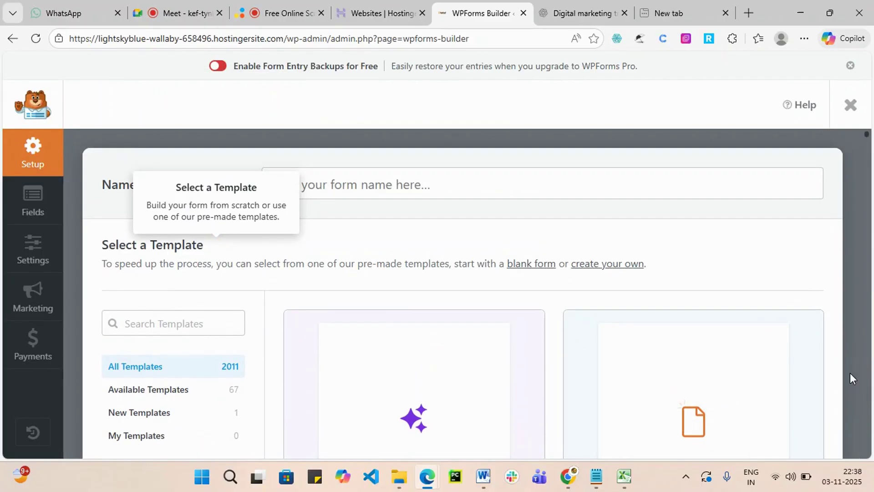
Browse the template gallery and start the form from the Simple Contact Form template.
scroll(721, 291, "down", 10)
scroll(711, 305, "down", 8)
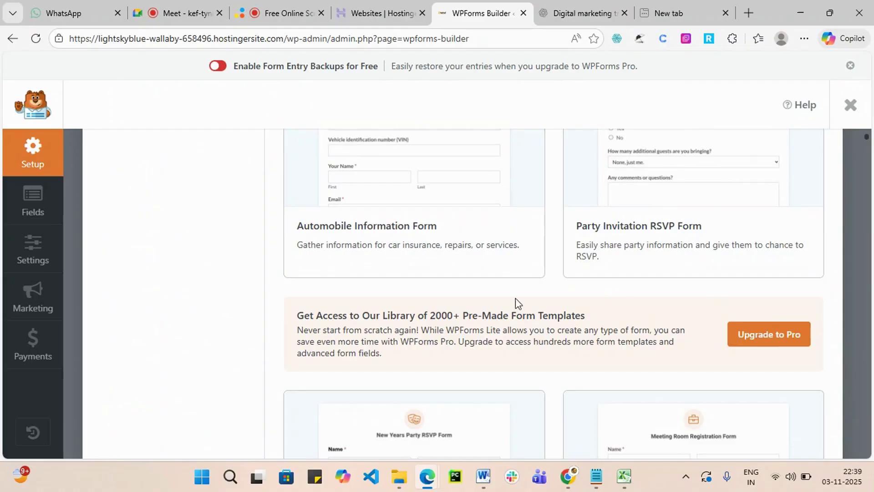
scroll(516, 302, "up", 8)
scroll(578, 301, "up", 8)
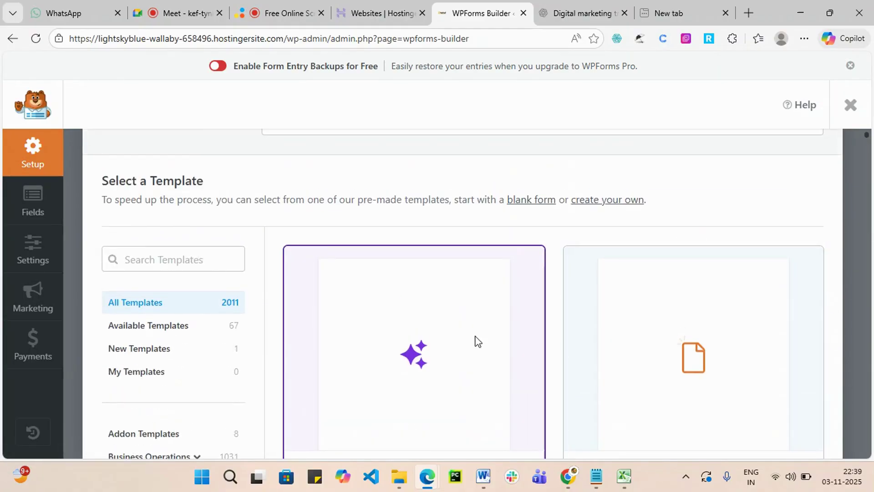
scroll(428, 355, "down", 1)
scroll(426, 353, "down", 3)
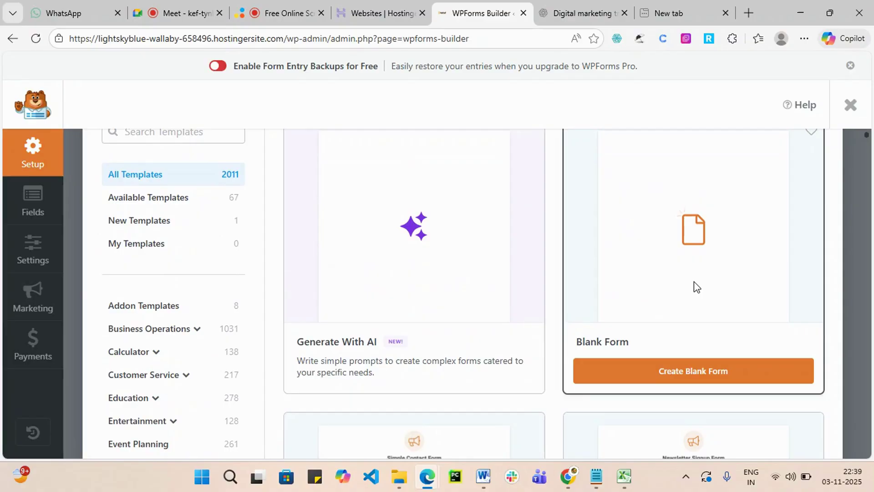
scroll(694, 282, "down", 3)
scroll(455, 354, "down", 3)
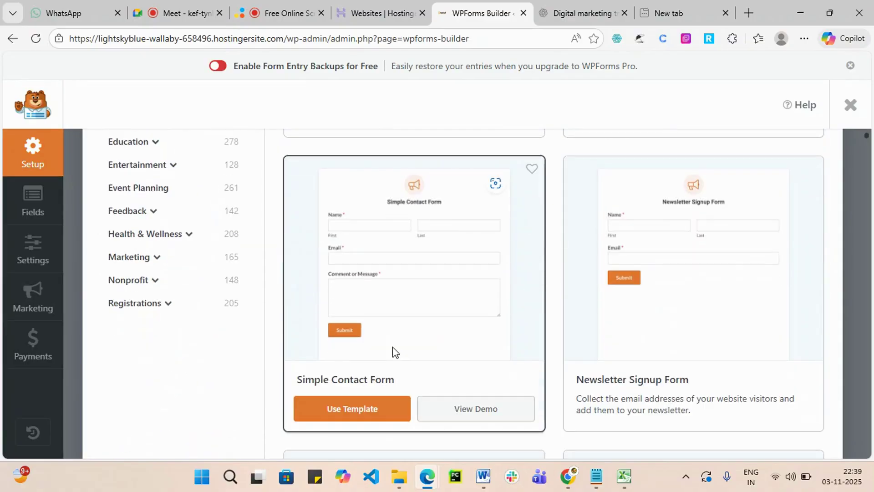
scroll(701, 223, "up", 5)
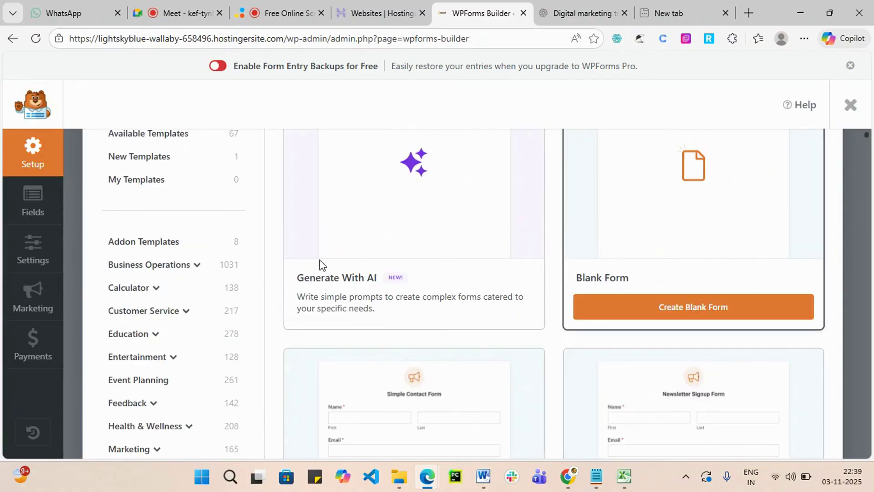
scroll(451, 271, "down", 6)
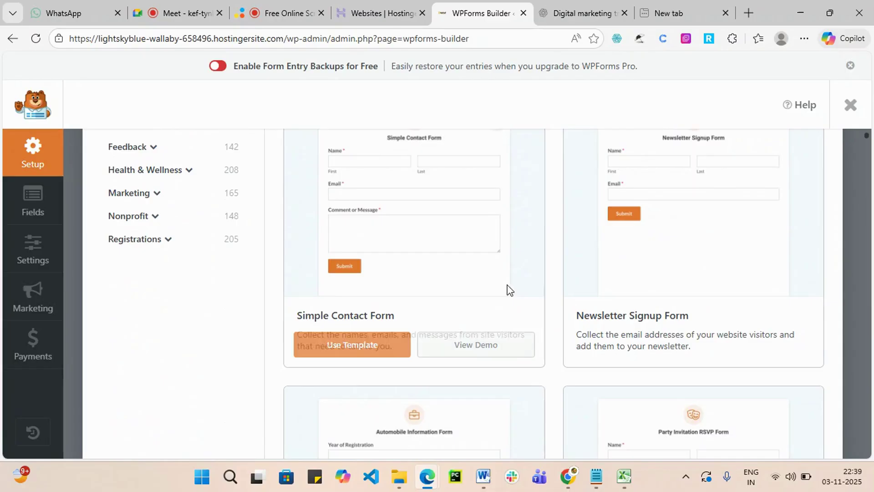
left_click(359, 349)
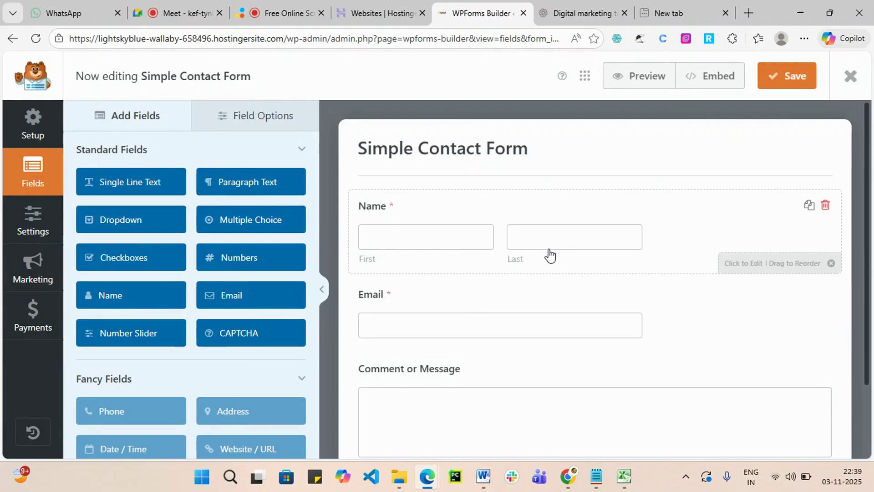
Add a Numbers field, move it between Name and Email, and open its settings.
scroll(441, 349, "down", 3)
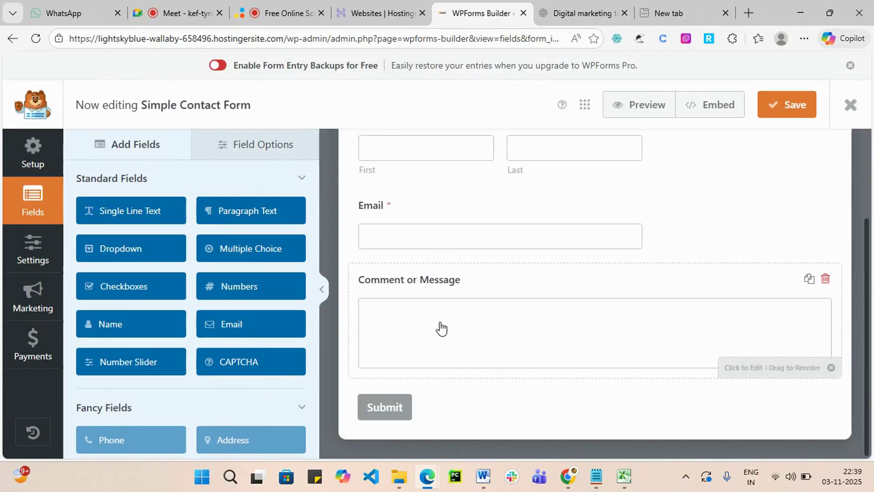
scroll(169, 332, "down", 3)
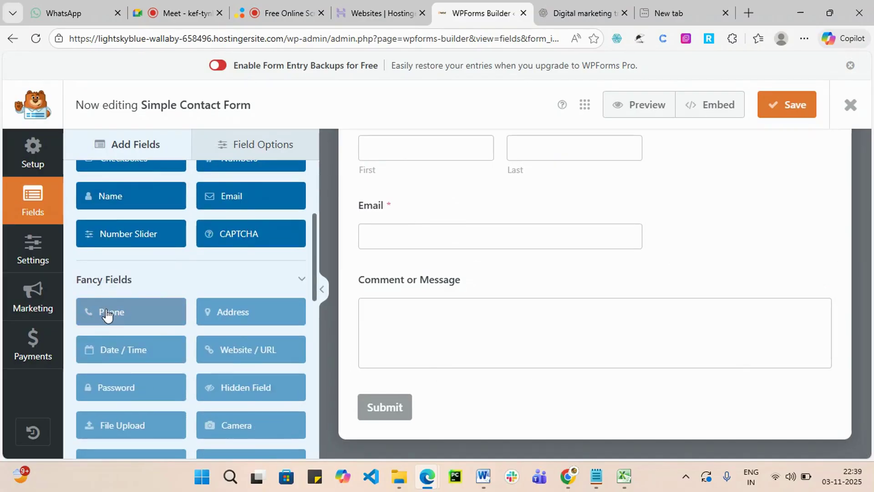
scroll(137, 310, "up", 2)
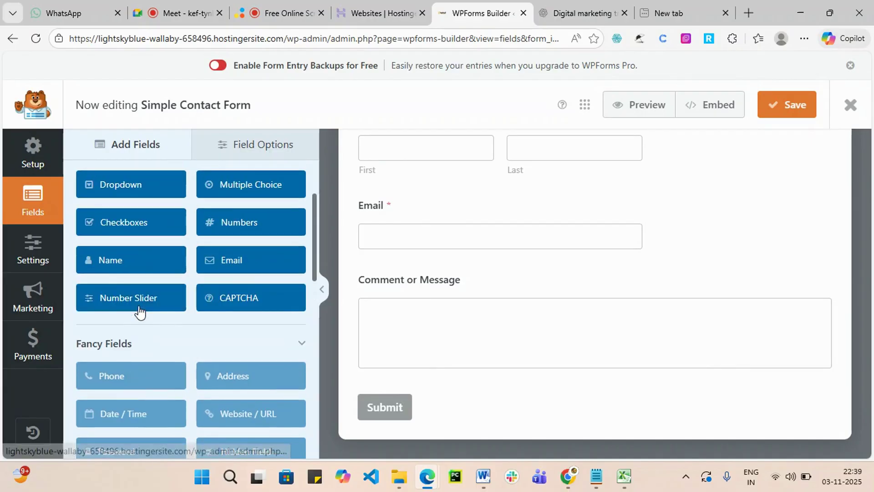
scroll(198, 352, "up", 3)
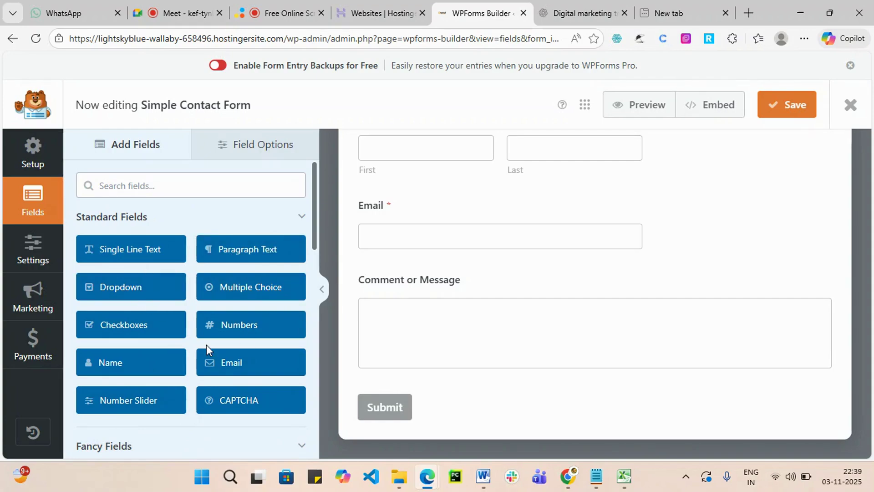
left_click(233, 326)
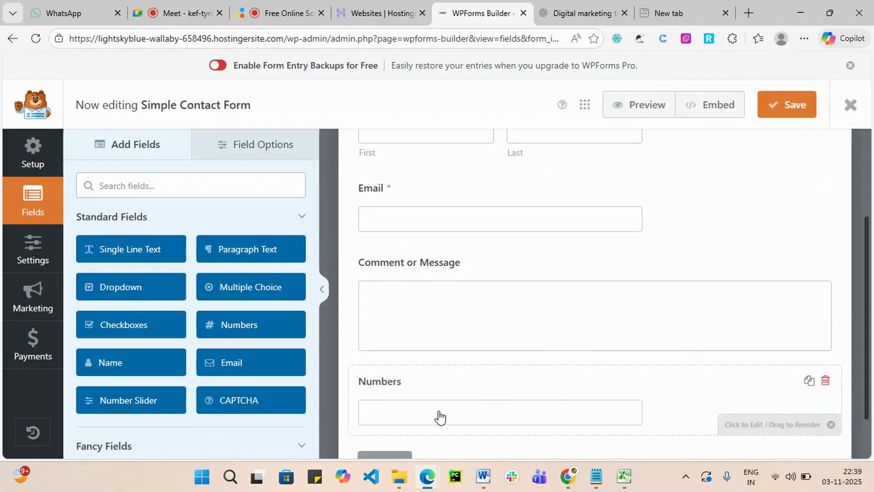
left_click_drag(441, 415, 486, 266)
scroll(483, 275, "up", 2)
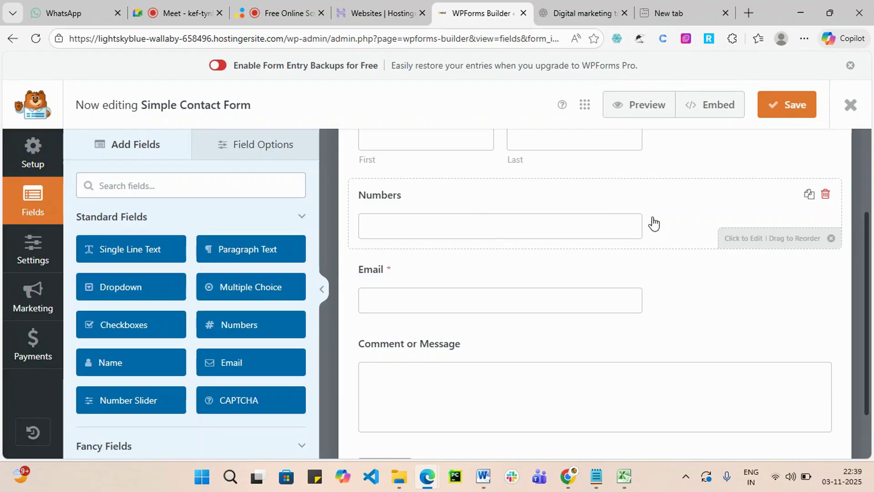
left_click(387, 198)
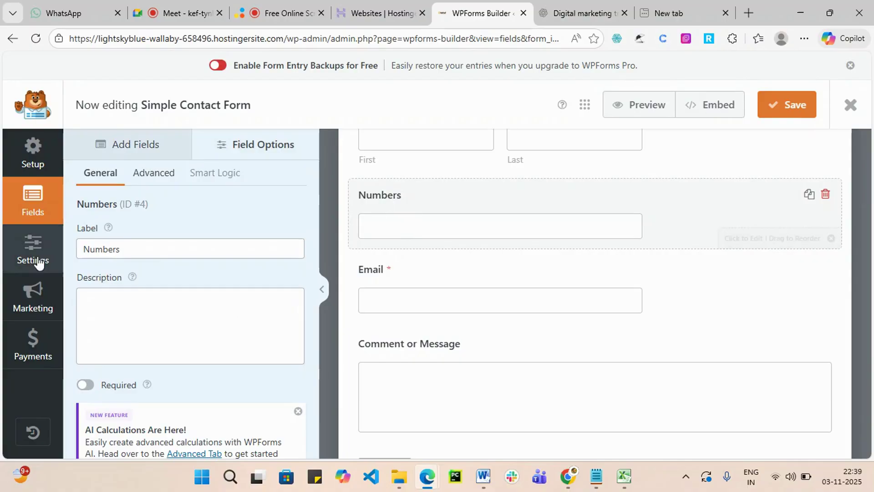
Rename the Numbers field's label to 'Mobile' and make it required.
left_click_drag(122, 249, 83, 249)
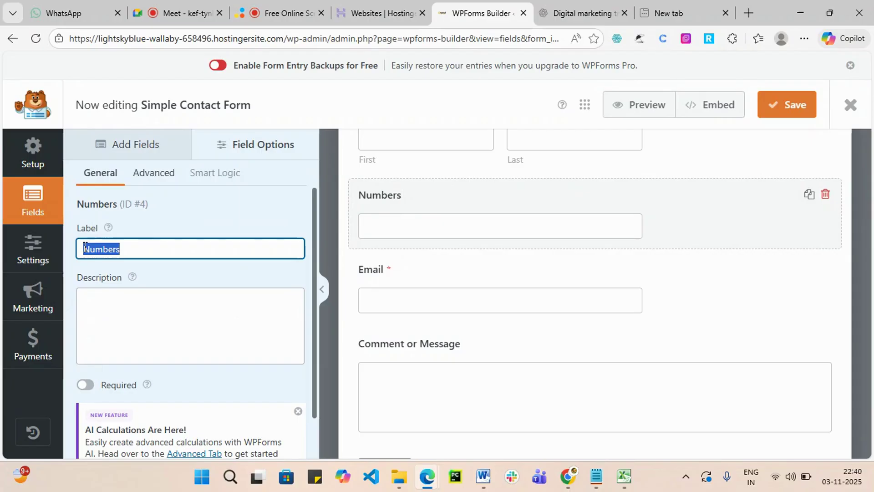
key("BackSpace")
type("Mobile")
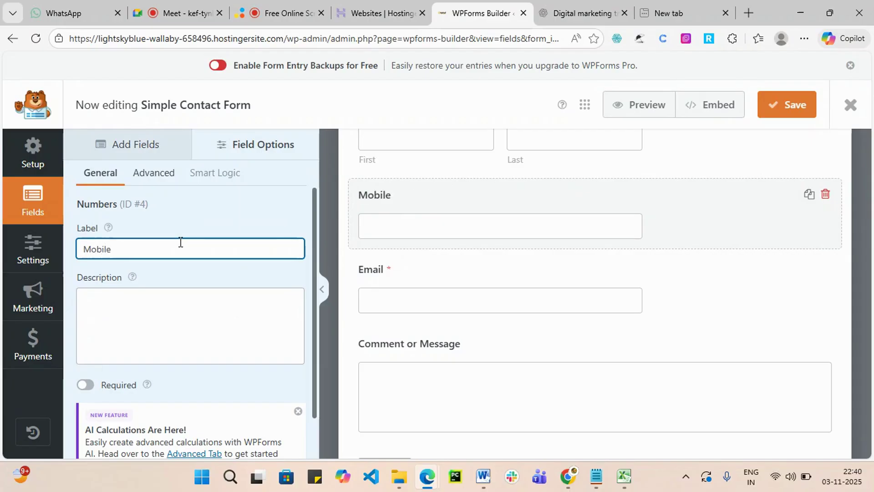
left_click(87, 385)
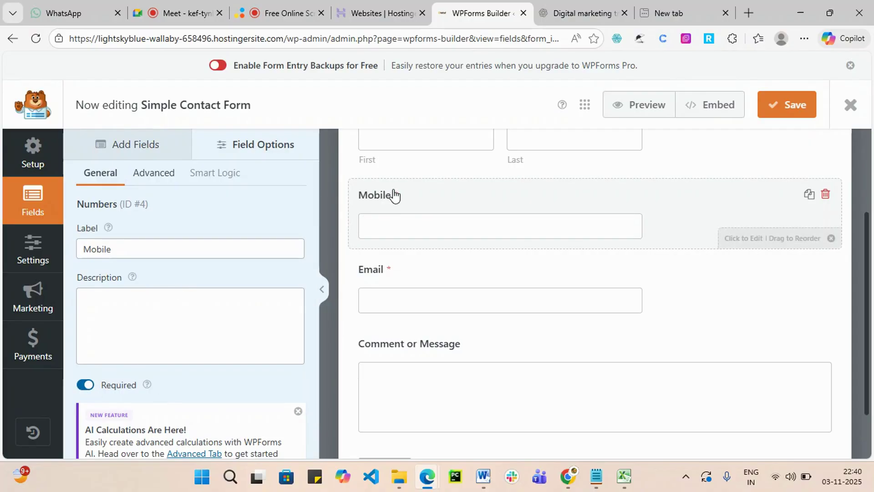
scroll(412, 286, "up", 3)
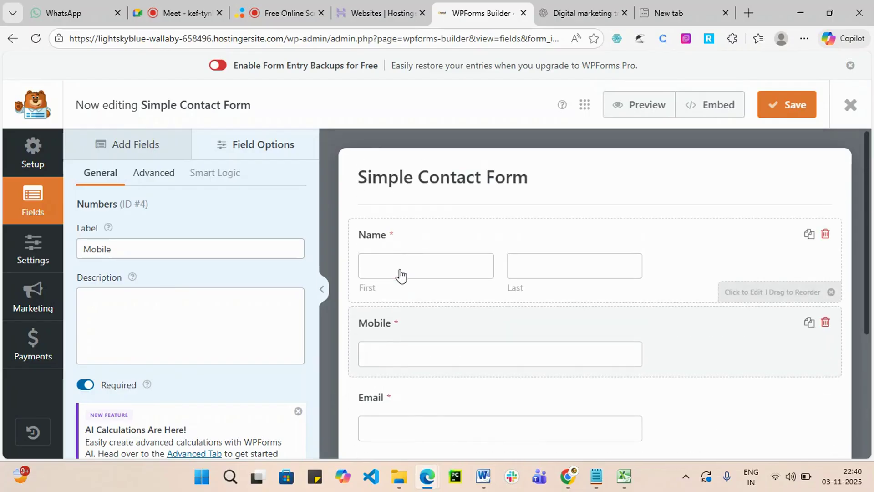
scroll(401, 274, "down", 4)
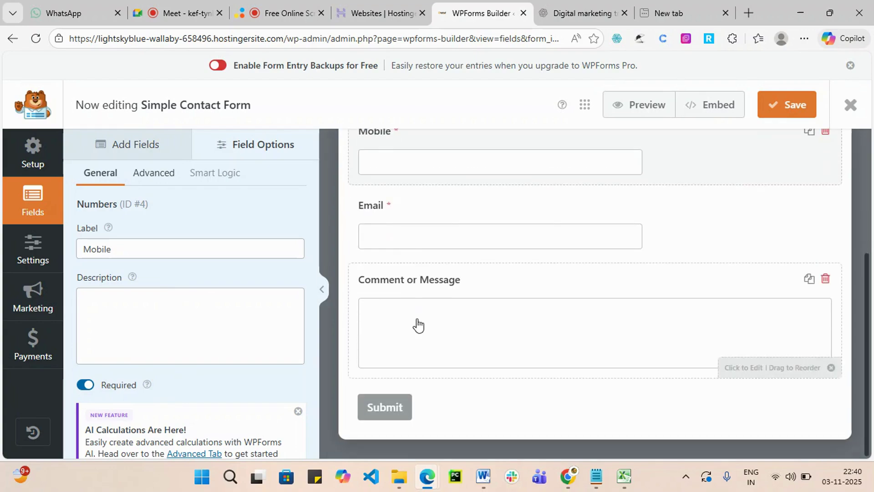
scroll(415, 322, "up", 3)
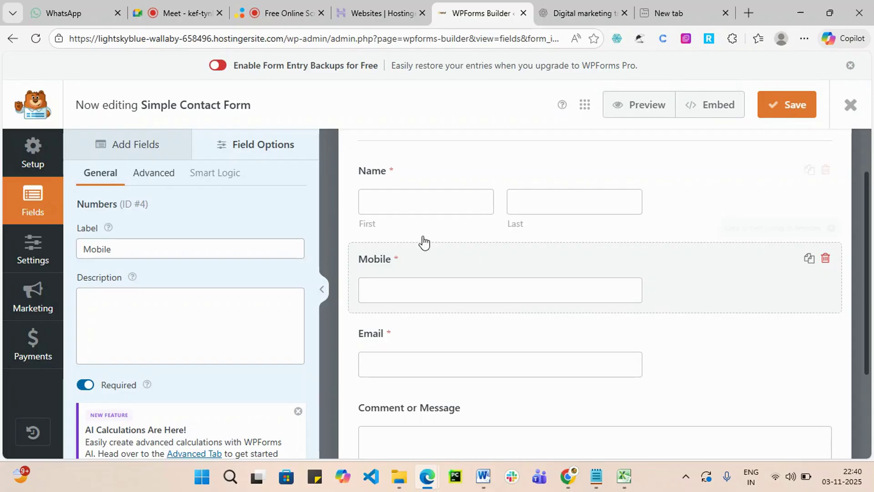
scroll(423, 245, "down", 1)
scroll(428, 247, "down", 2)
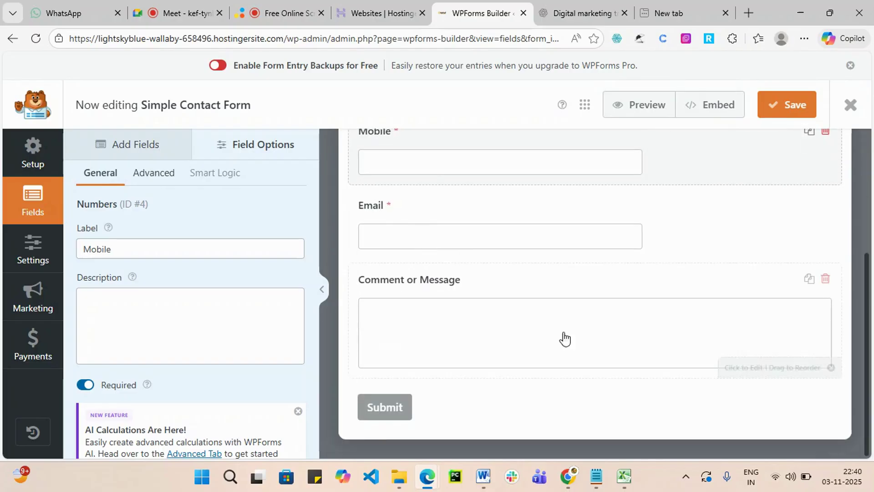
scroll(594, 239, "up", 1)
scroll(523, 220, "up", 2)
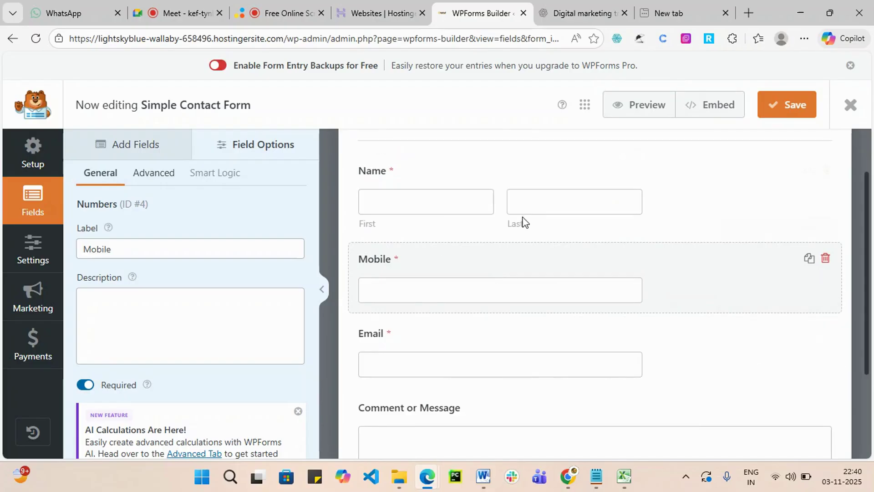
scroll(482, 367, "down", 3)
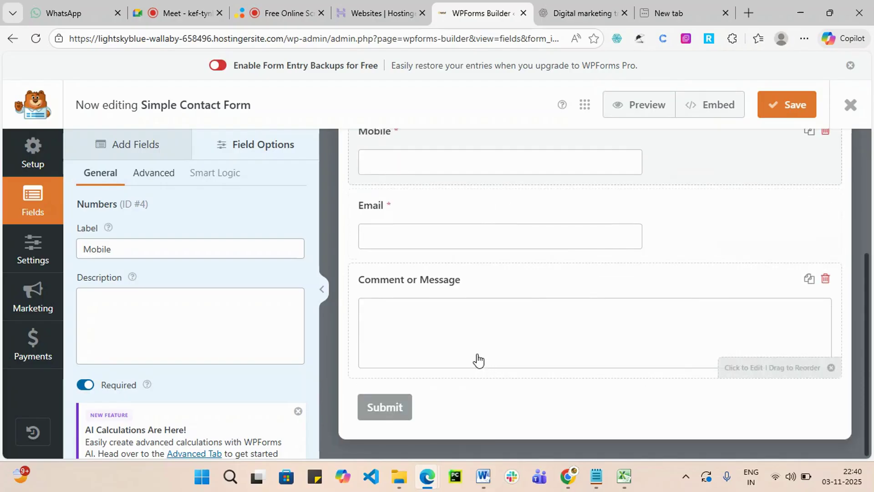
Review the Mobile field's Advanced settings, then return to the Add Fields list.
left_click(144, 178)
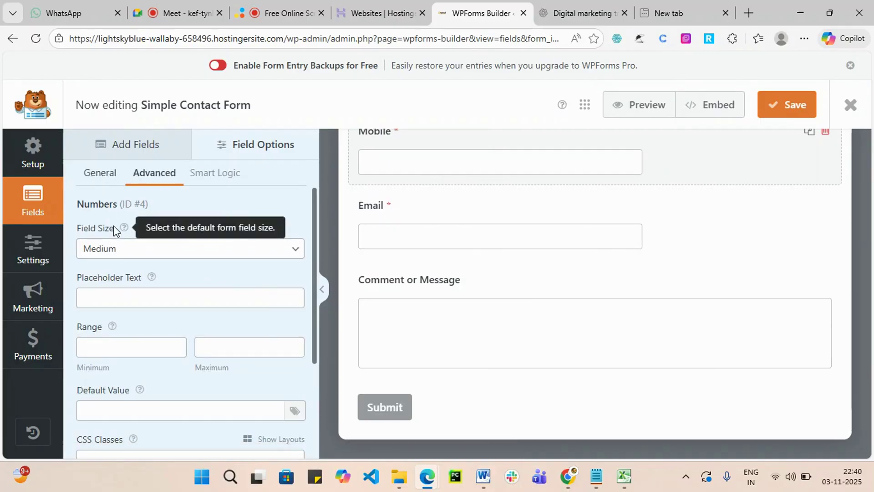
scroll(262, 341, "down", 2)
scroll(113, 236, "up", 2)
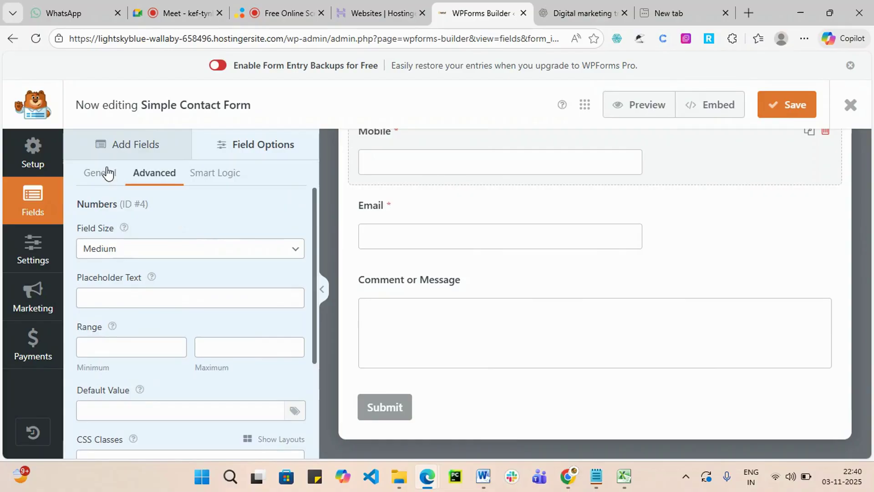
left_click(121, 155)
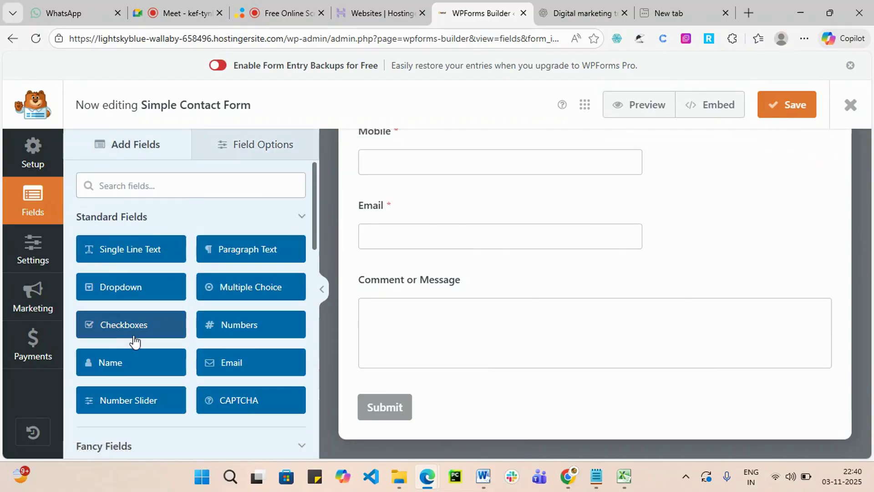
scroll(132, 337, "down", 1)
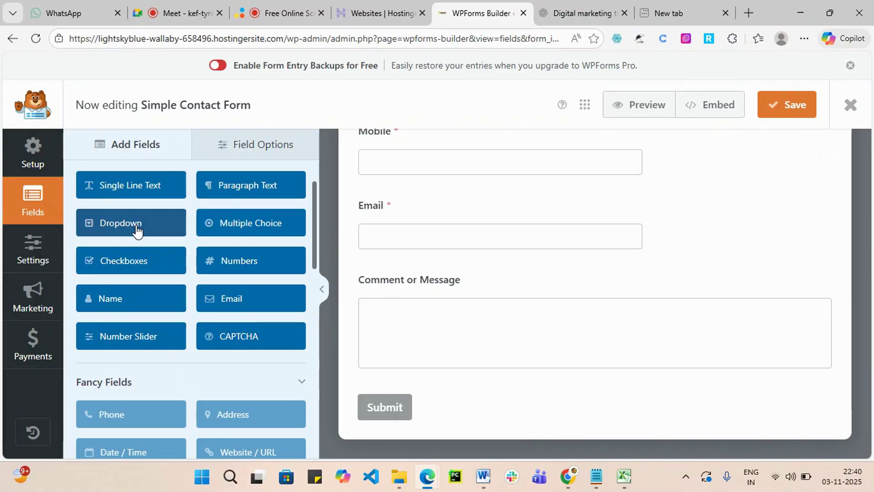
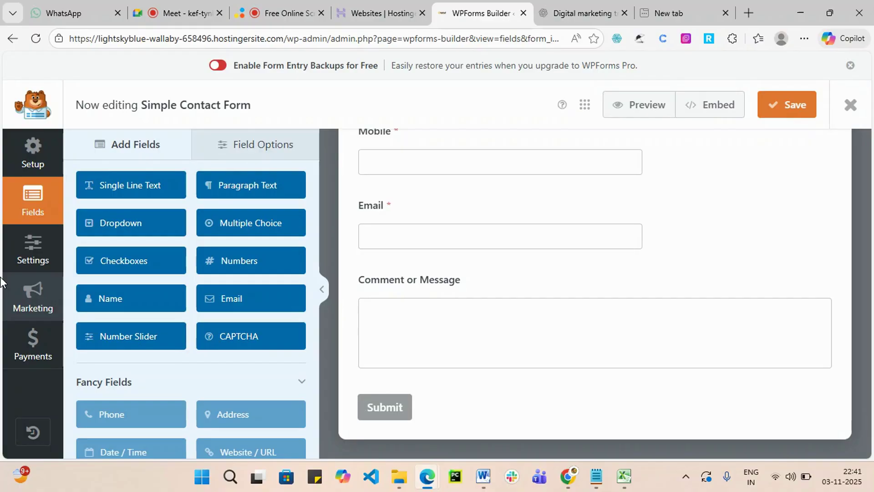
Close the floating Google Meet video panel covering the WPForms builder.
left_click(191, 6)
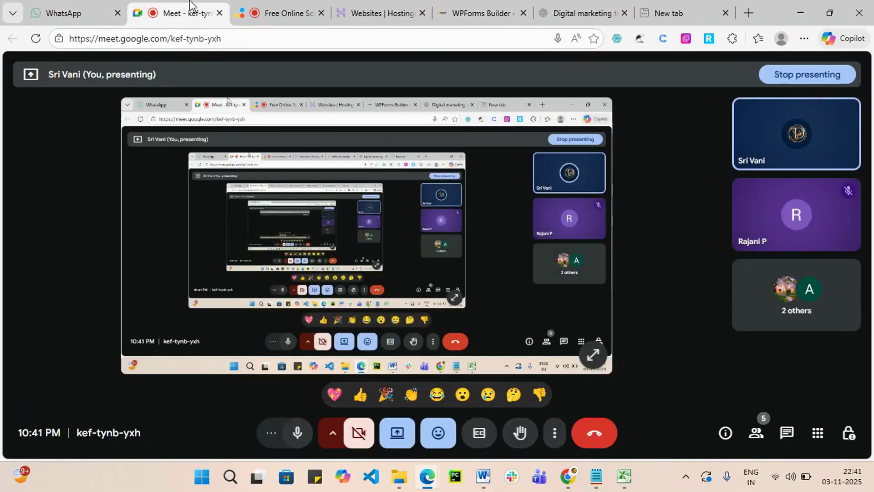
left_click(382, 5)
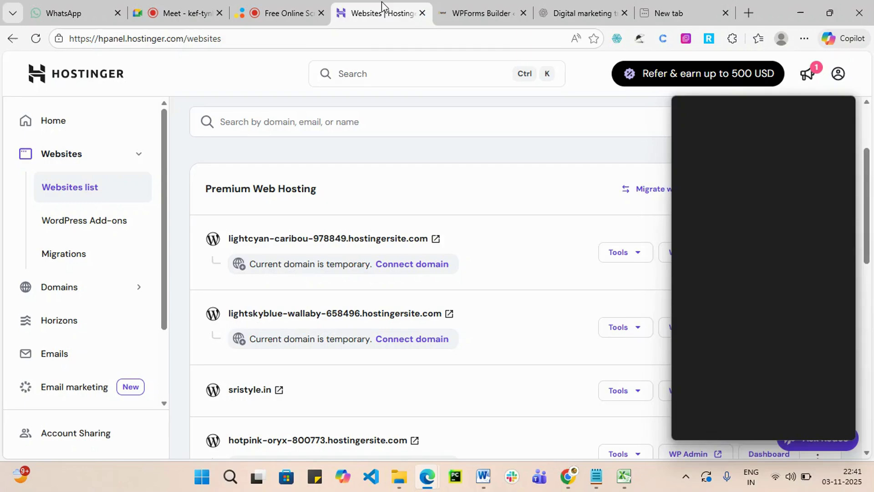
left_click(512, 13)
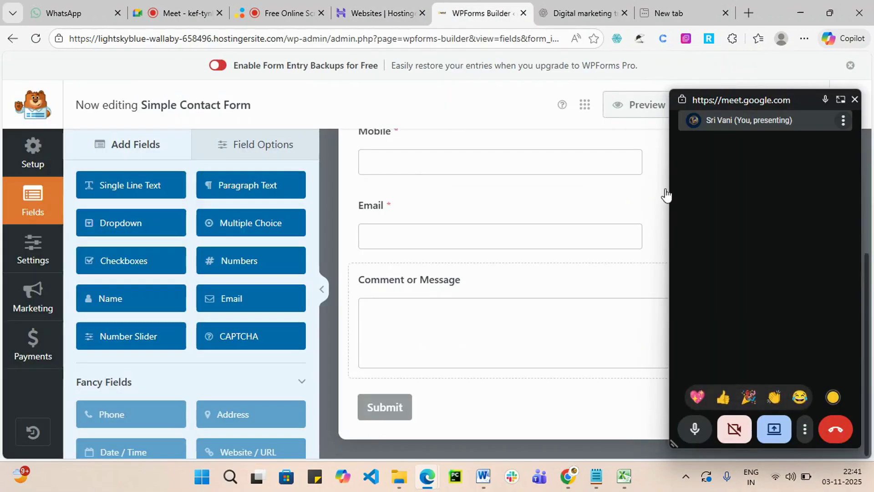
left_click(855, 99)
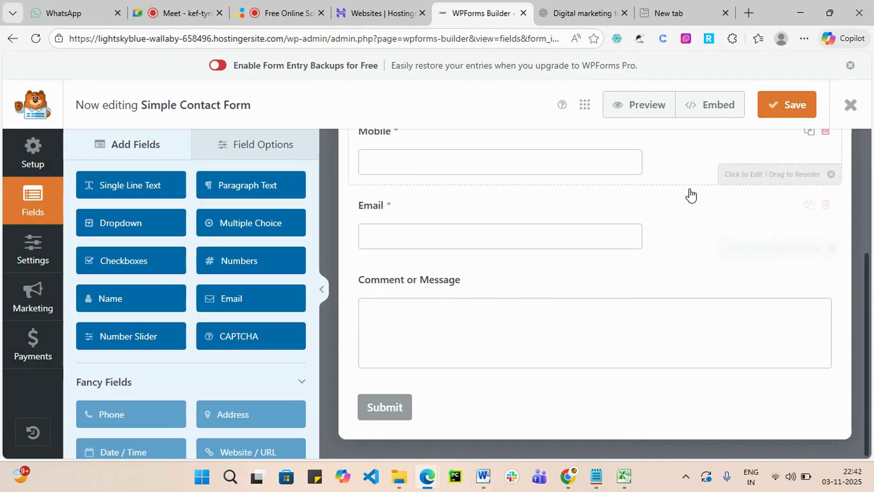
Dismiss the Embed options, save the Simple Contact Form, and exit the builder.
left_click(712, 116)
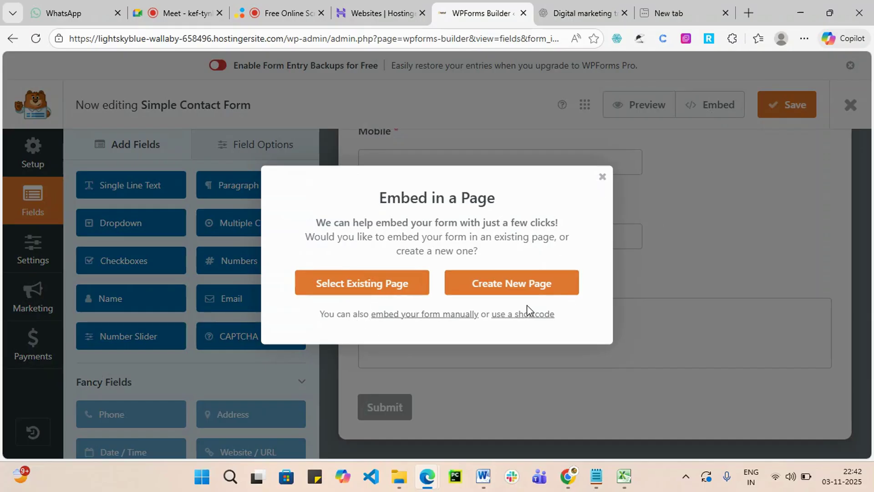
left_click(602, 179)
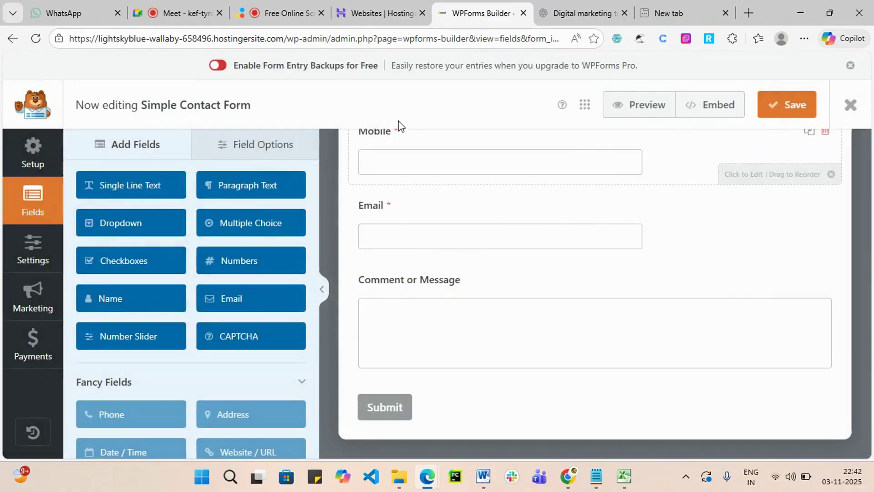
left_click(789, 110)
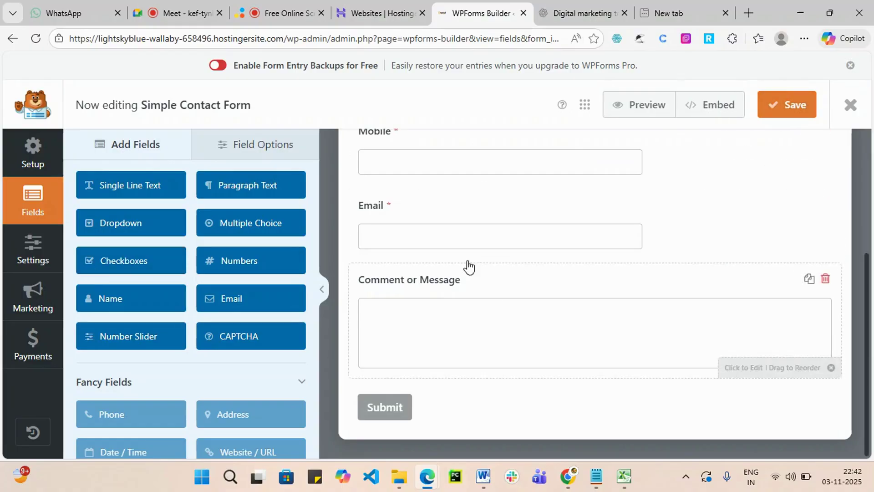
scroll(615, 214, "up", 4)
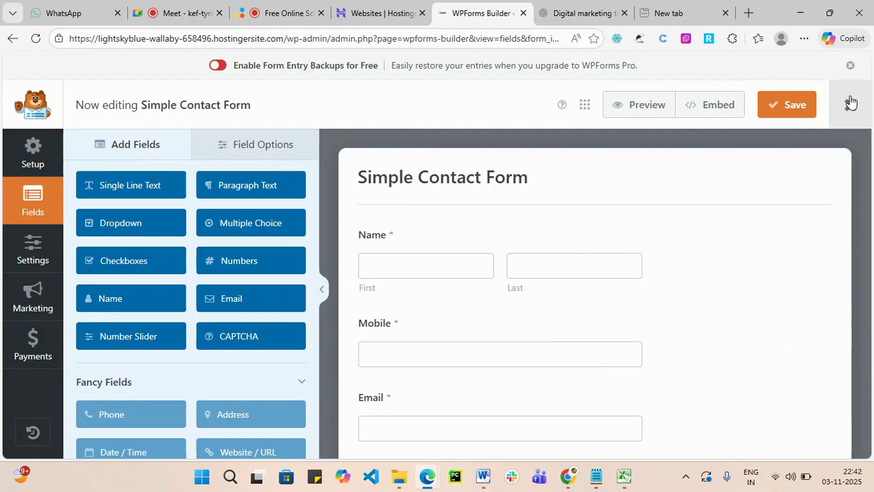
left_click(850, 103)
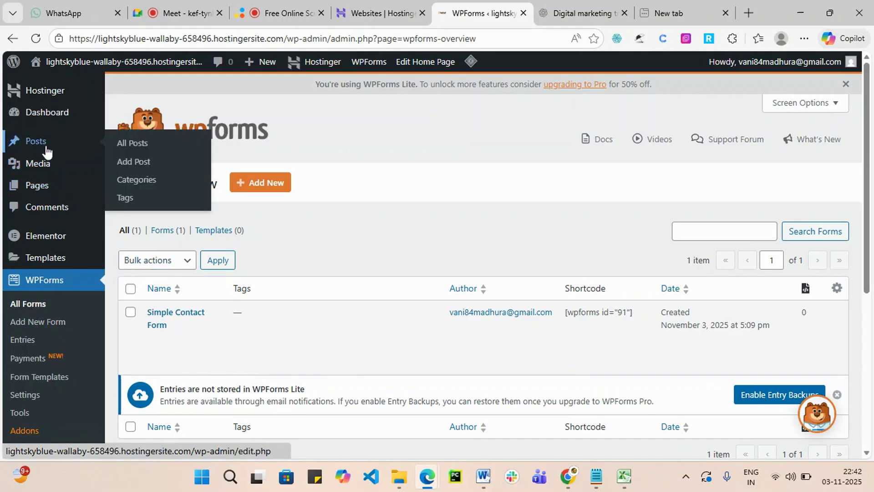
Open Pages > All Pages and scroll down to the list of site pages.
mouse_move(46, 187)
left_click(136, 189)
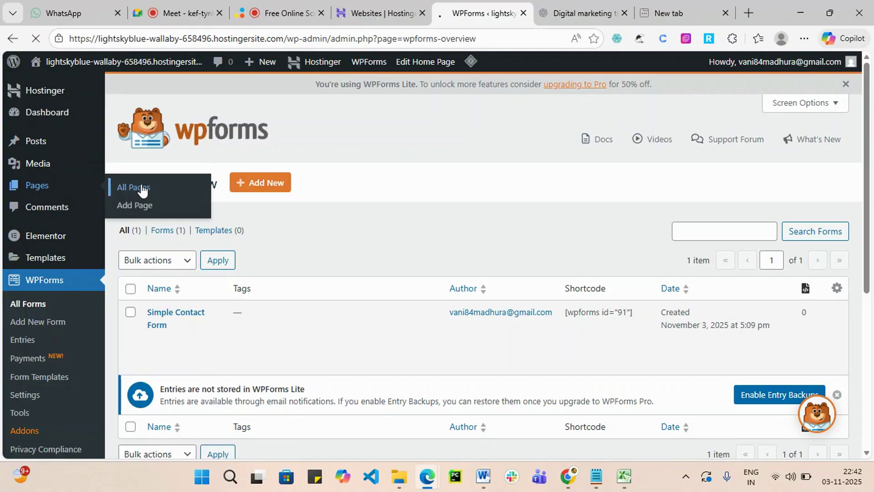
scroll(254, 275, "down", 7)
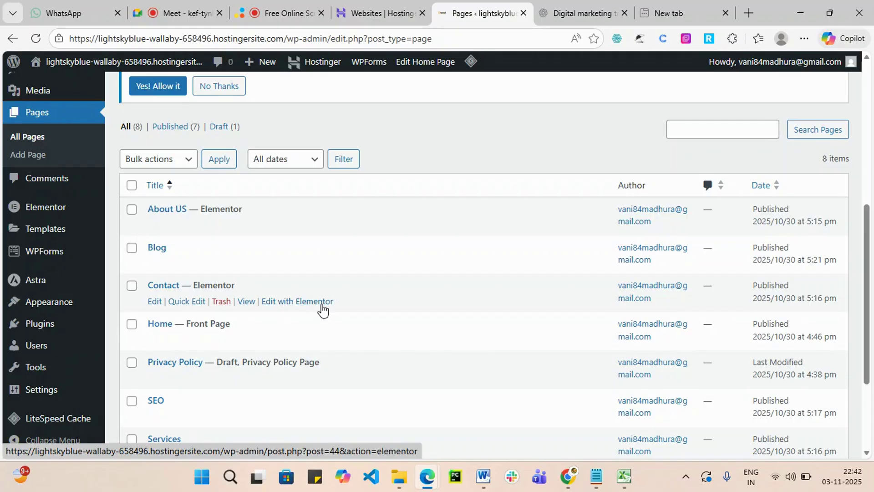
Open the Contact page in Elementor and drop a WPForms widget into the right column.
left_click(293, 308)
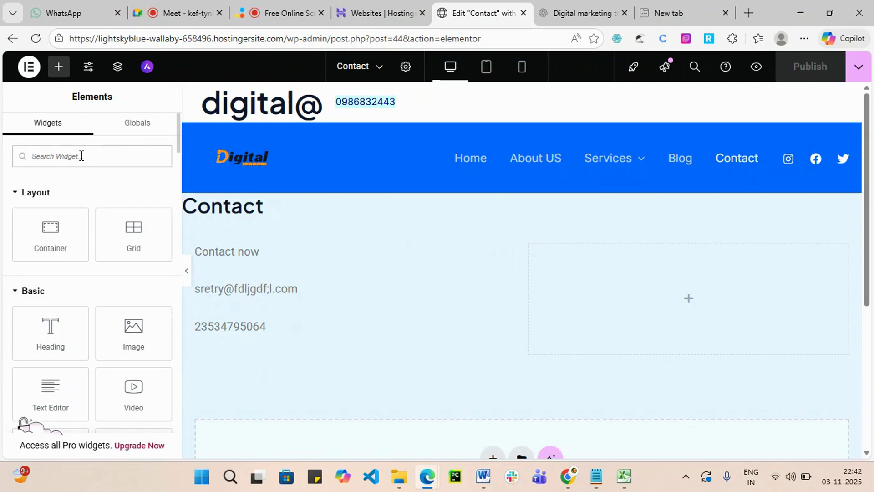
type("for")
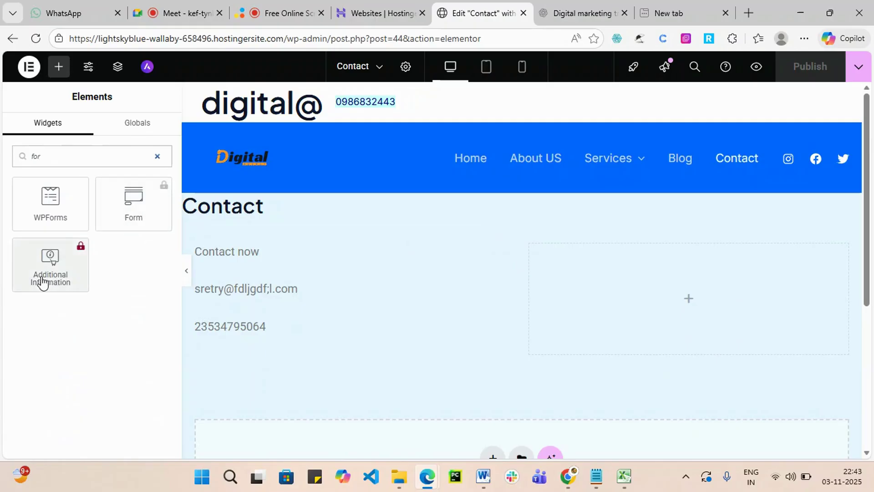
left_click_drag(55, 210, 698, 307)
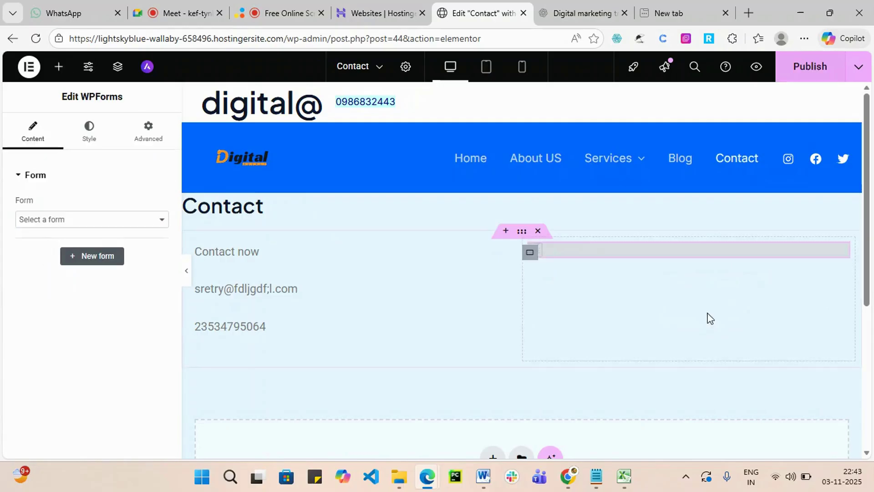
Set the WPForms widget to Simple Contact Form and publish the Contact page.
left_click(744, 329)
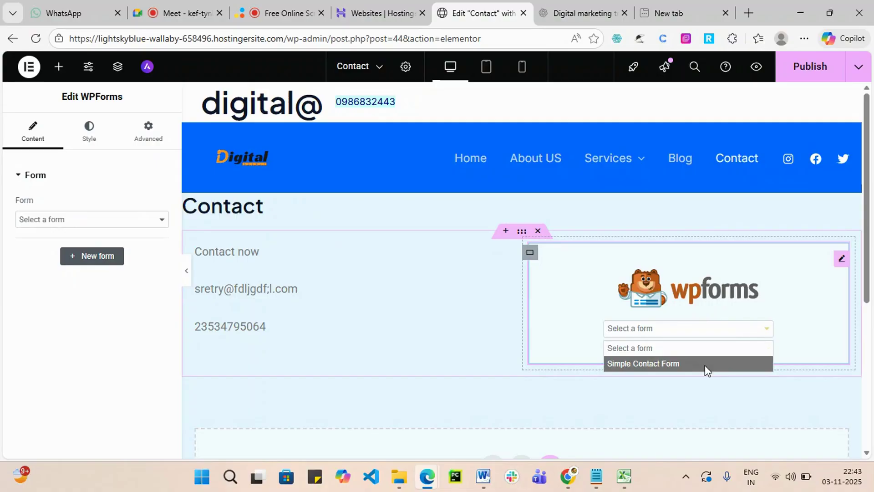
left_click(705, 365)
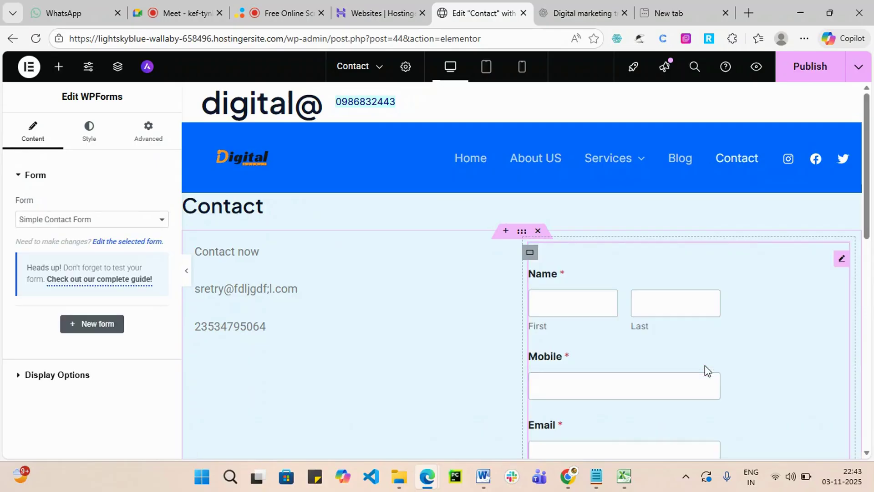
scroll(745, 349, "down", 8)
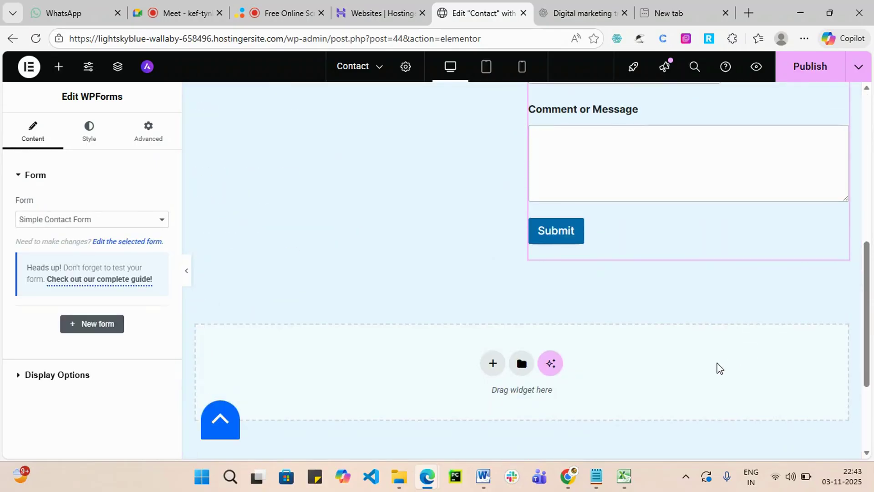
scroll(610, 286, "up", 6)
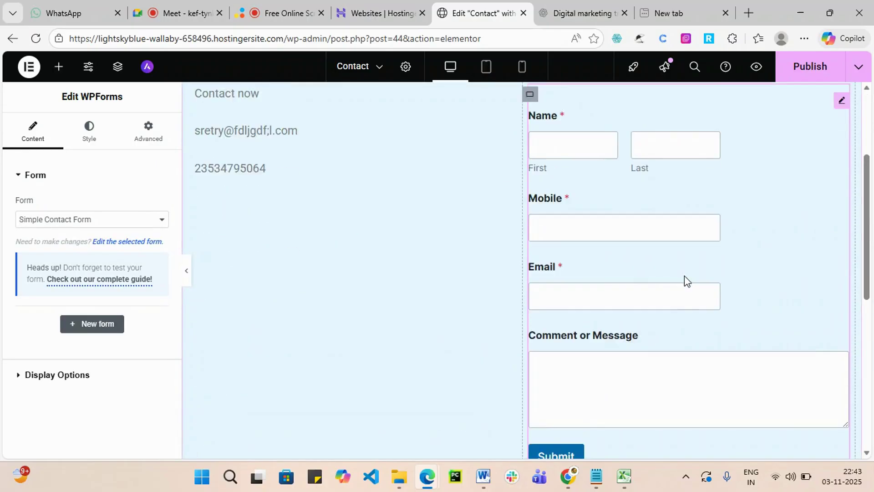
left_click(801, 70)
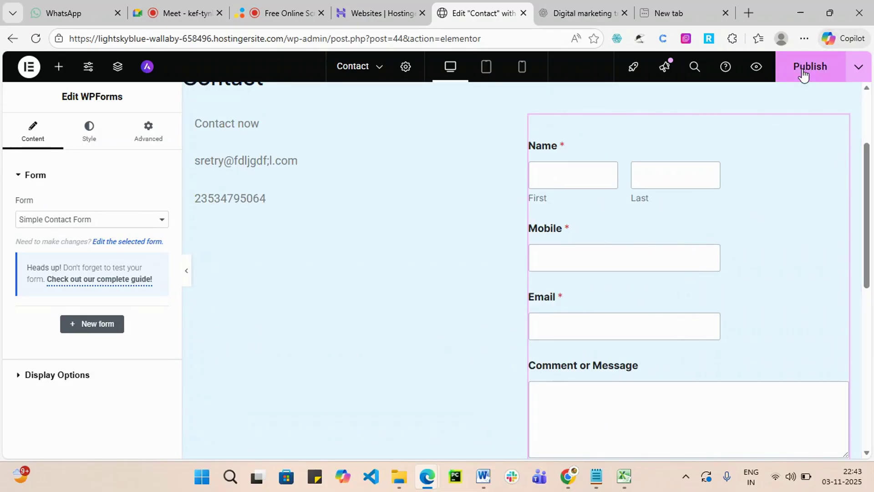
scroll(500, 316, "down", 7)
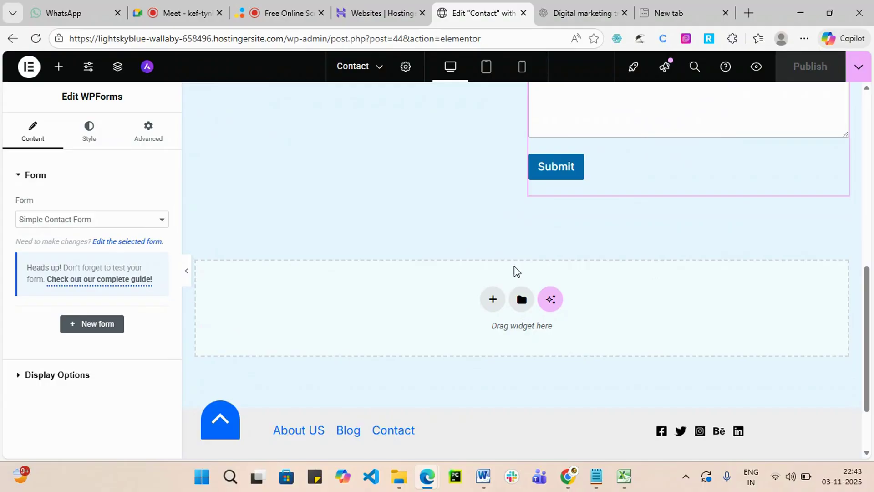
Add a single-column Flexbox container below the contact form section.
scroll(521, 310, "up", 10)
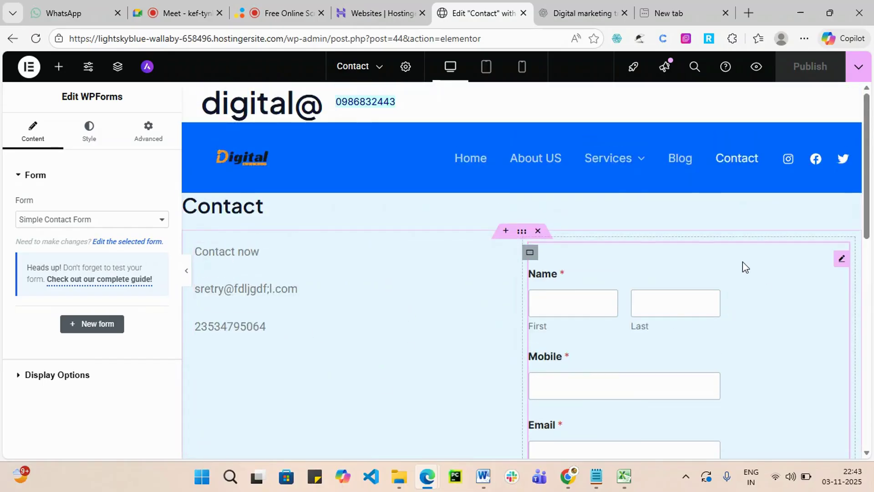
scroll(720, 433, "down", 12)
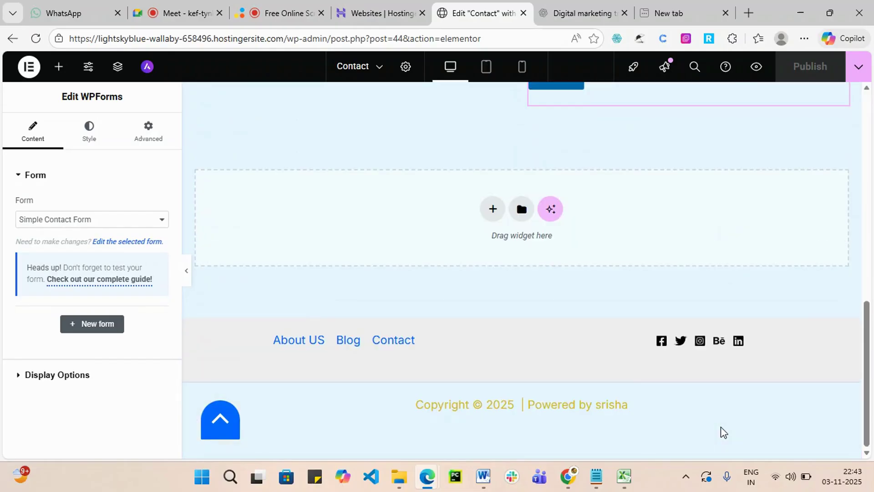
left_click(491, 208)
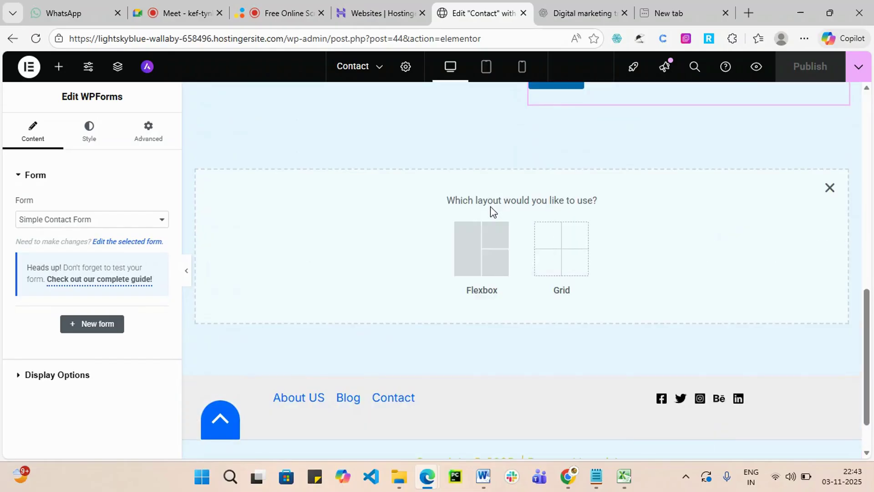
left_click(467, 250)
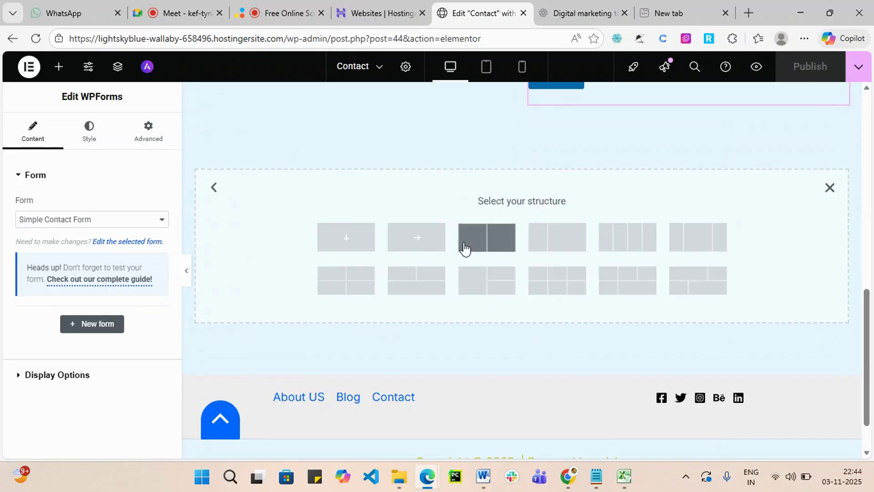
left_click(345, 238)
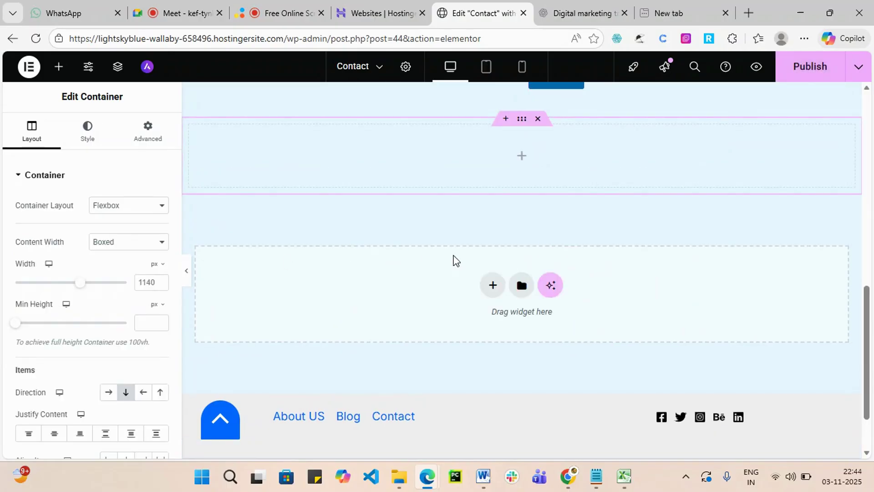
scroll(478, 251, "up", 1)
left_click(522, 222)
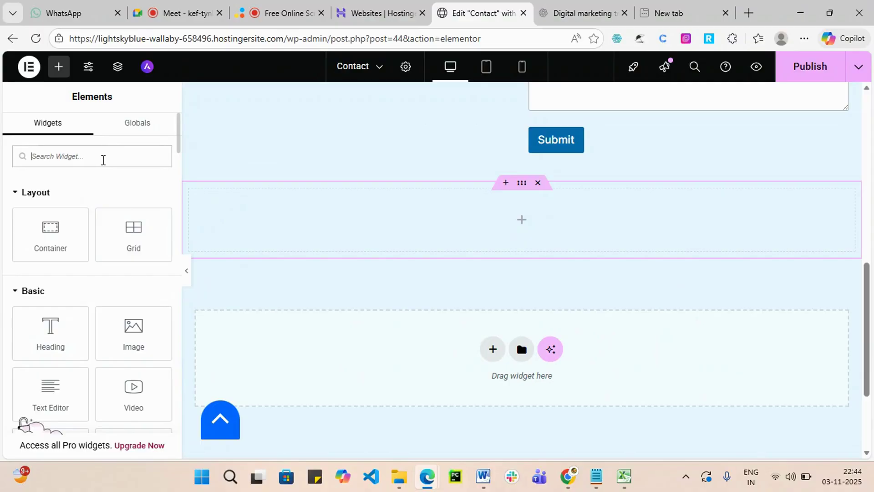
Add a Google Maps widget with location 'SR Nager Hyderabad' to the container and publish.
type("map")
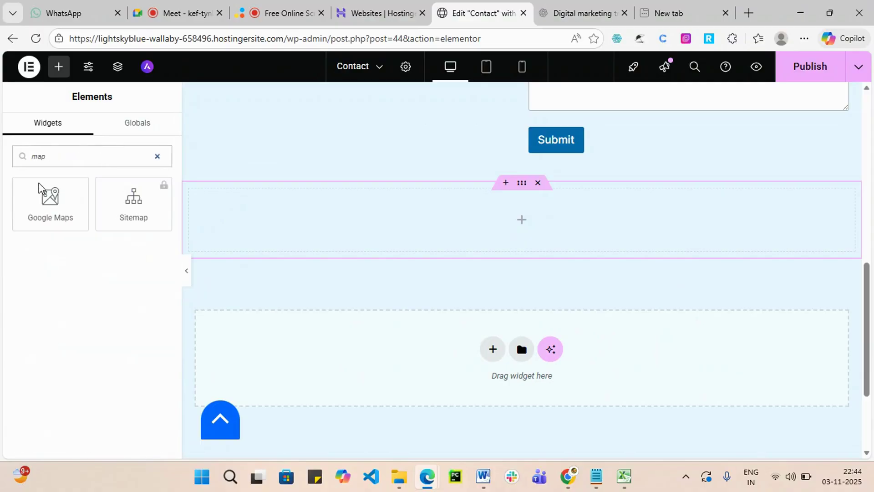
left_click_drag(50, 201, 515, 216)
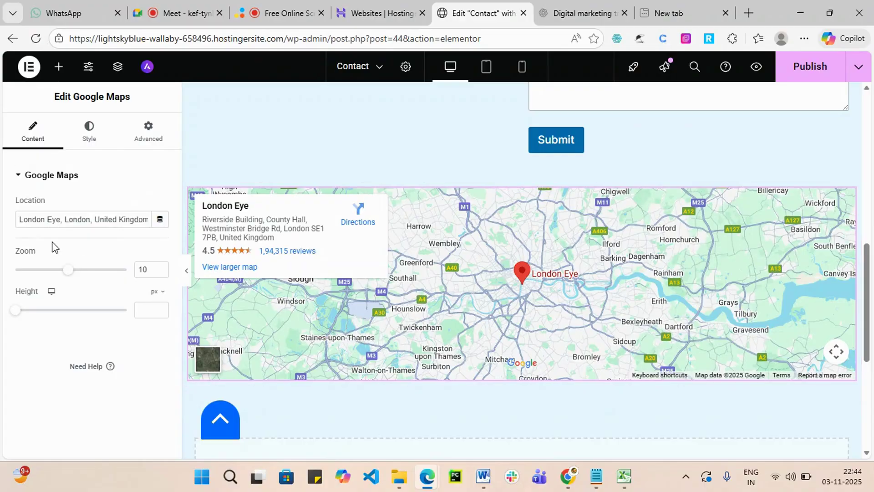
triple_click(76, 219)
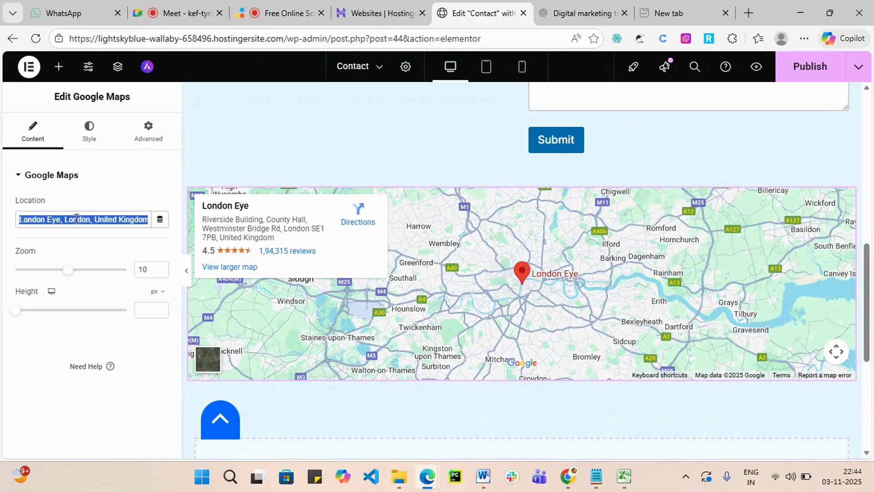
key("BackSpace")
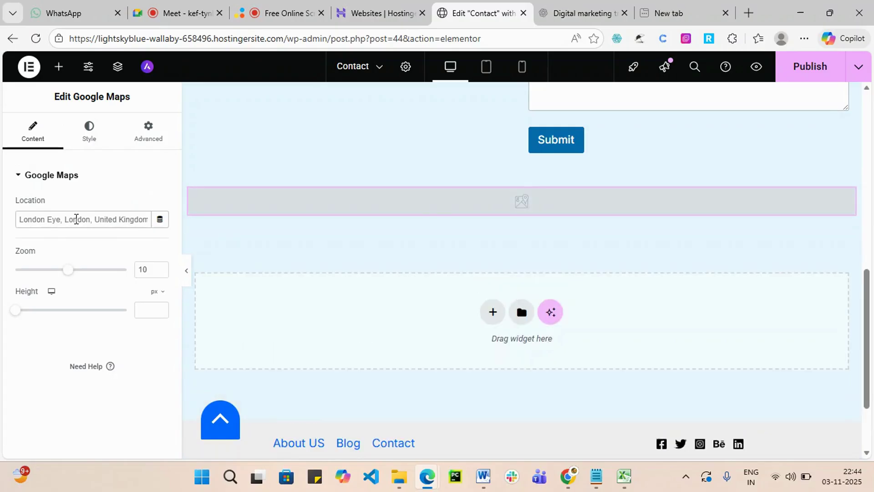
type("Sr")
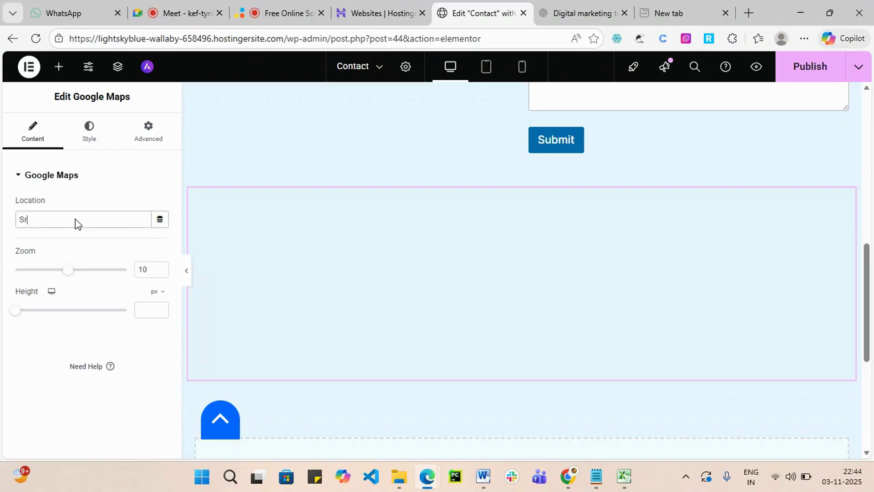
key("BackSpace")
type("R Nager Hyde")
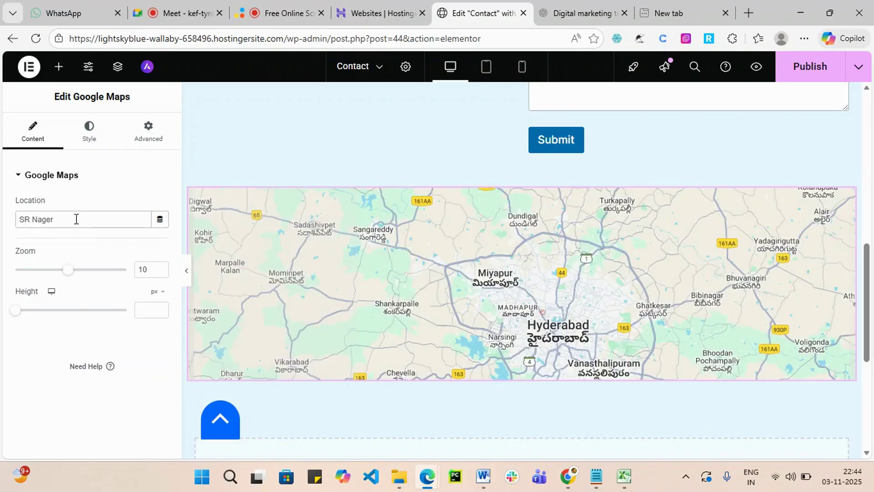
type("rabad")
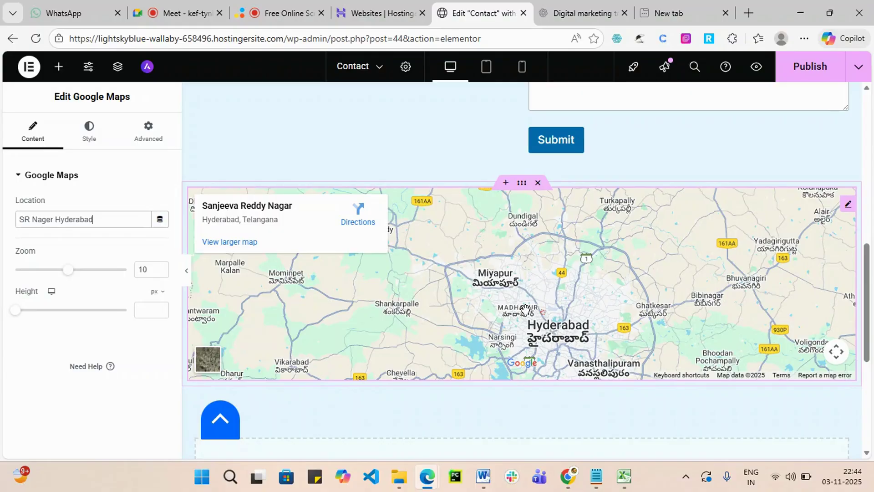
scroll(593, 288, "up", 3)
scroll(768, 164, "up", 3)
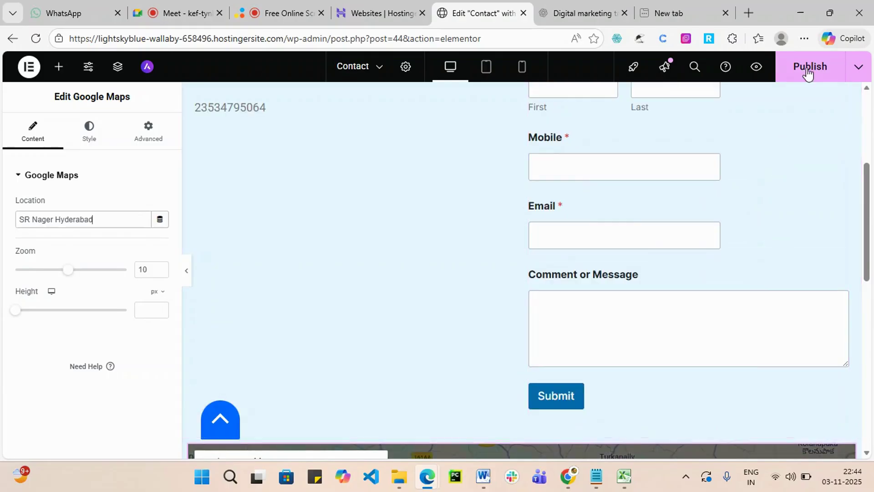
left_click(810, 69)
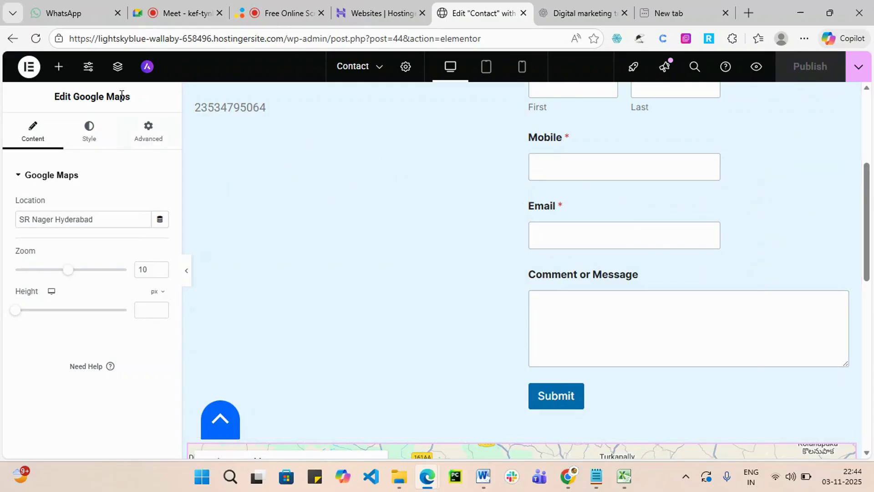
Select the contact form column, then exit Elementor to the WordPress page editor.
scroll(532, 325, "down", 2)
scroll(718, 277, "up", 6)
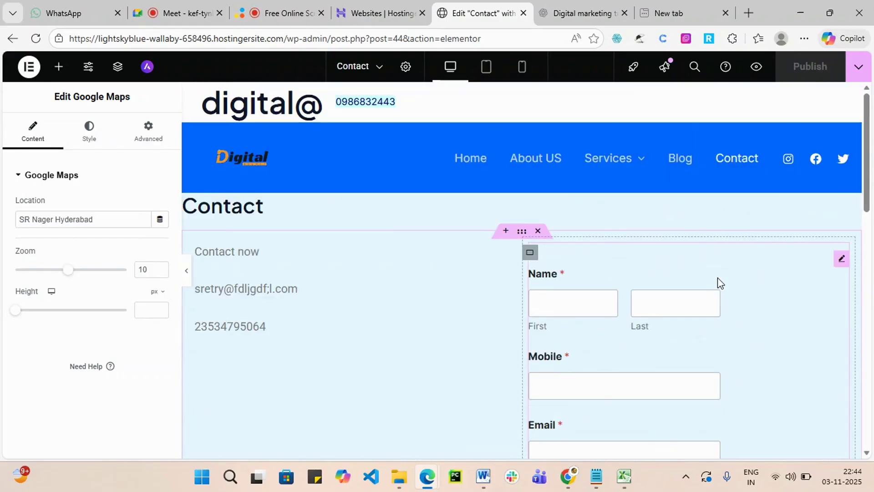
left_click(530, 253)
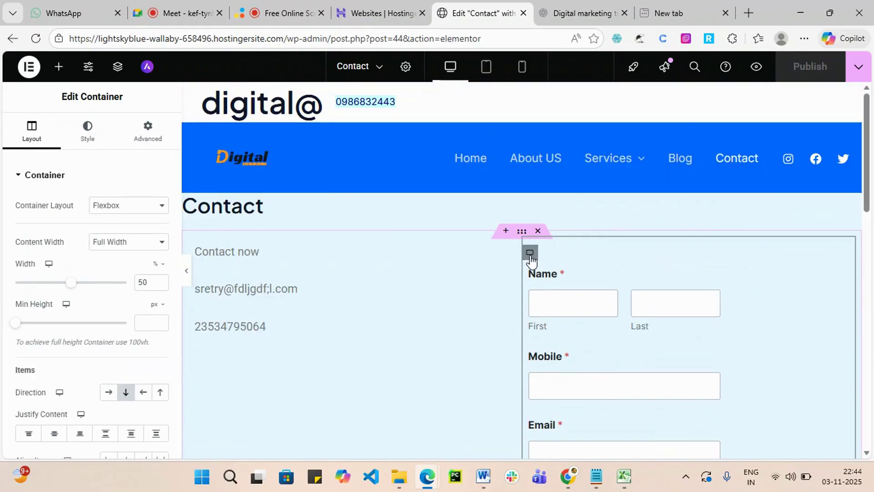
scroll(44, 293, "down", 4)
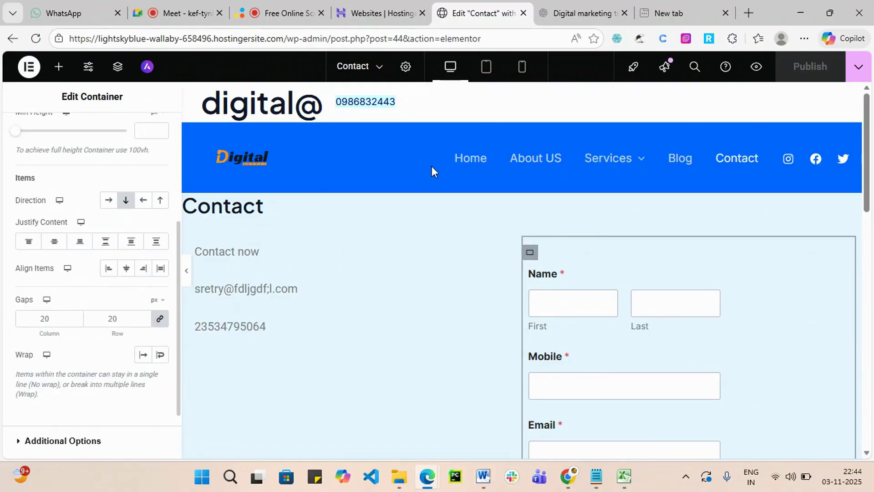
scroll(66, 121, "up", 3)
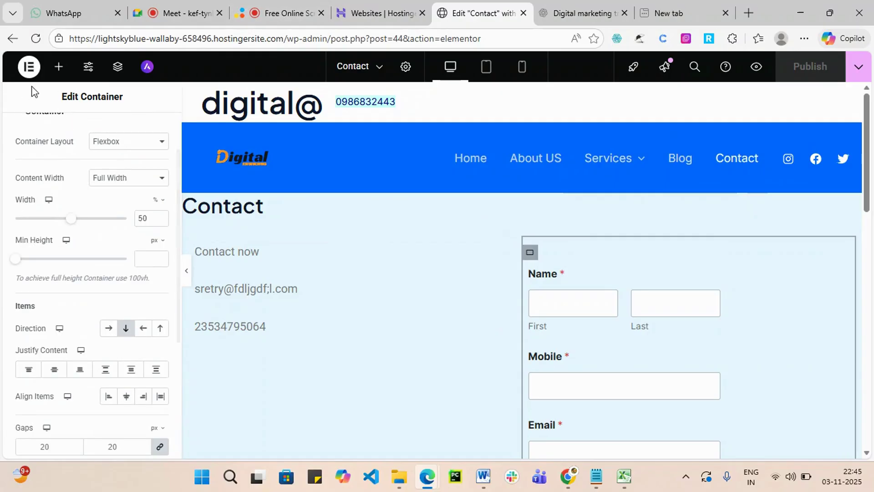
left_click(28, 67)
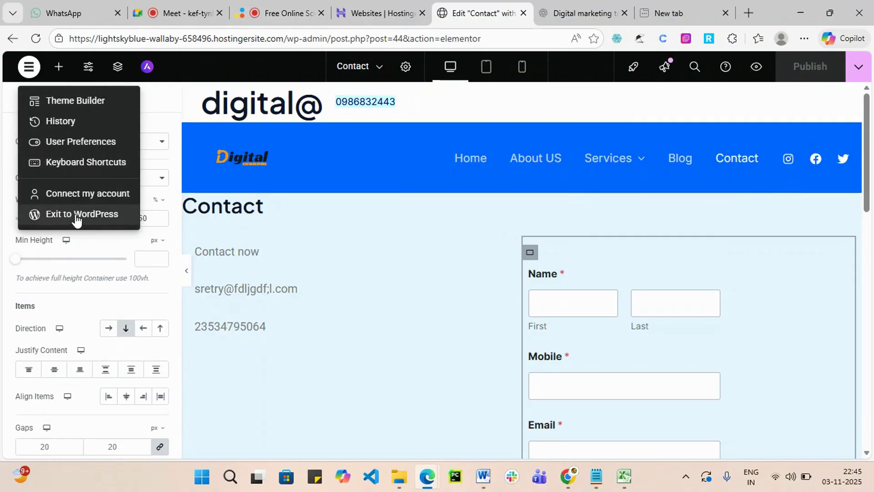
left_click(74, 215)
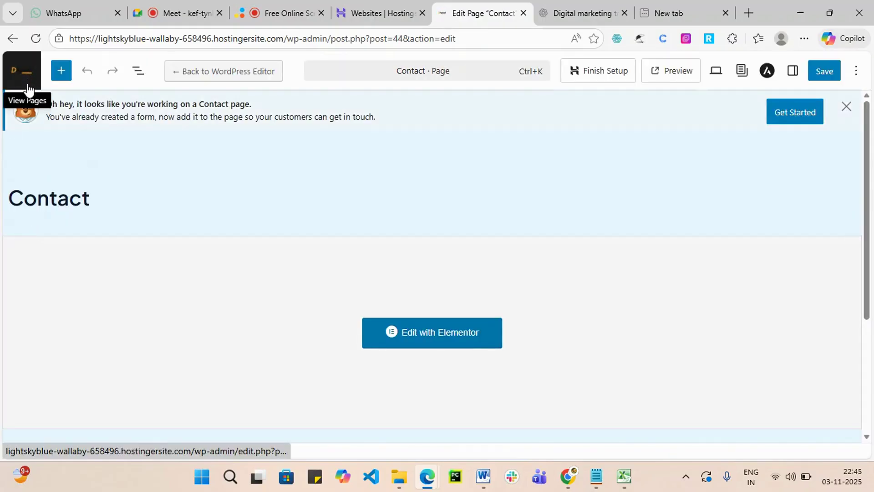
Open the Services page from All Pages and edit it with Elementor.
left_click(29, 86)
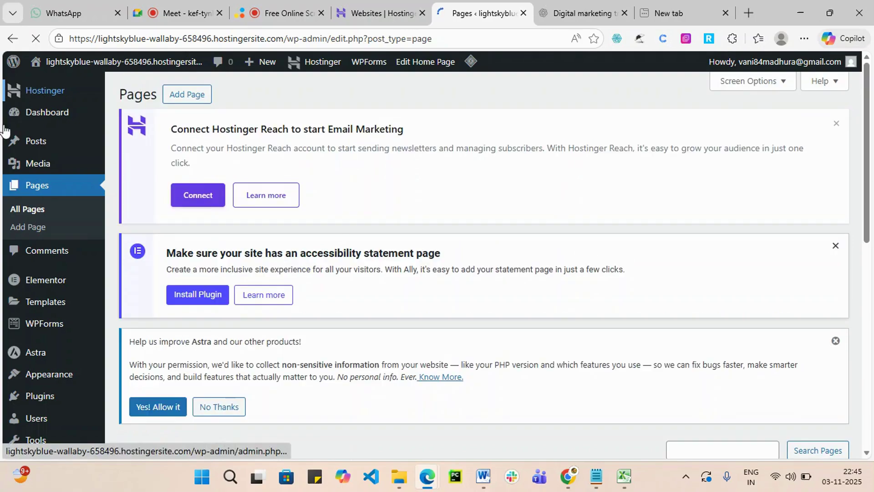
mouse_move(67, 281)
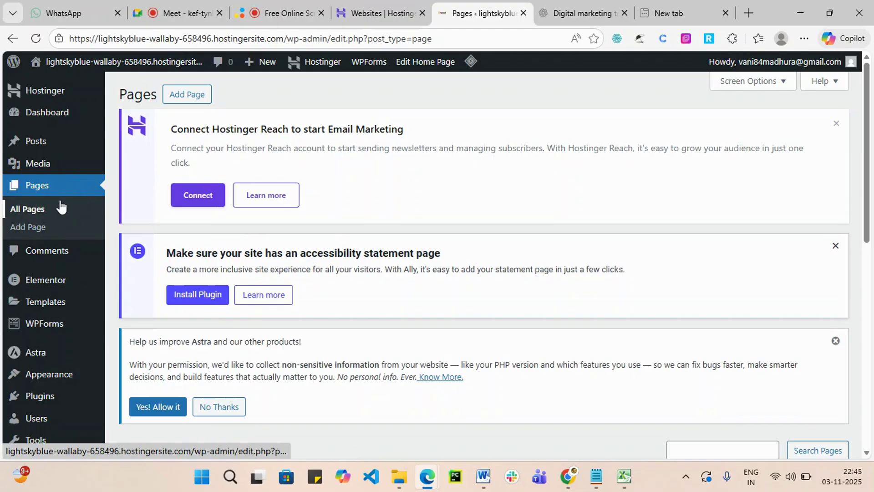
left_click(31, 206)
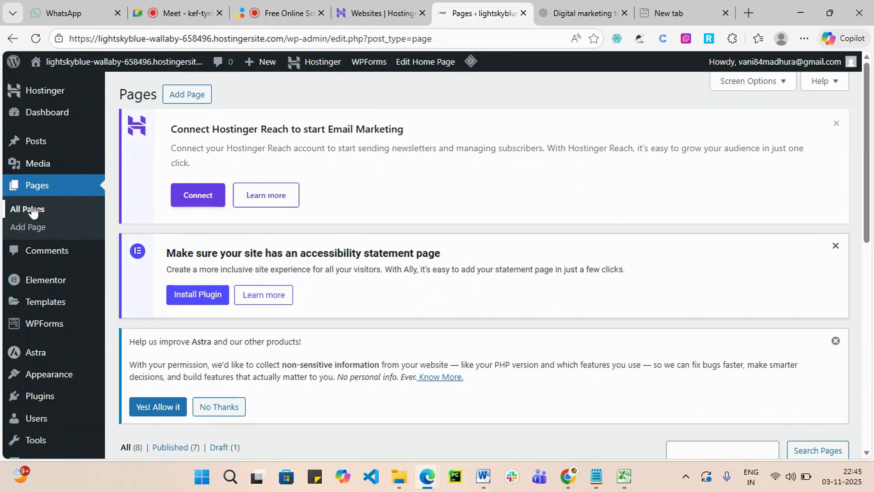
scroll(366, 299, "down", 8)
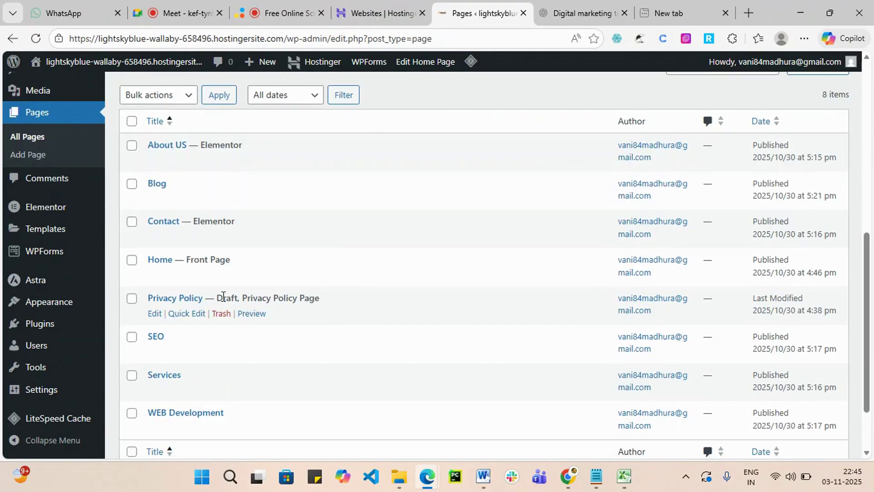
scroll(175, 250, "up", 1)
scroll(207, 297, "down", 1)
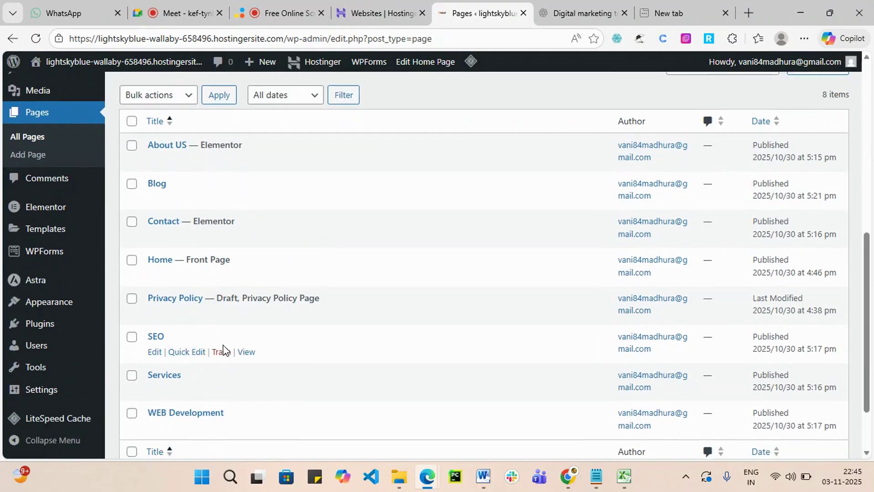
scroll(223, 349, "down", 2)
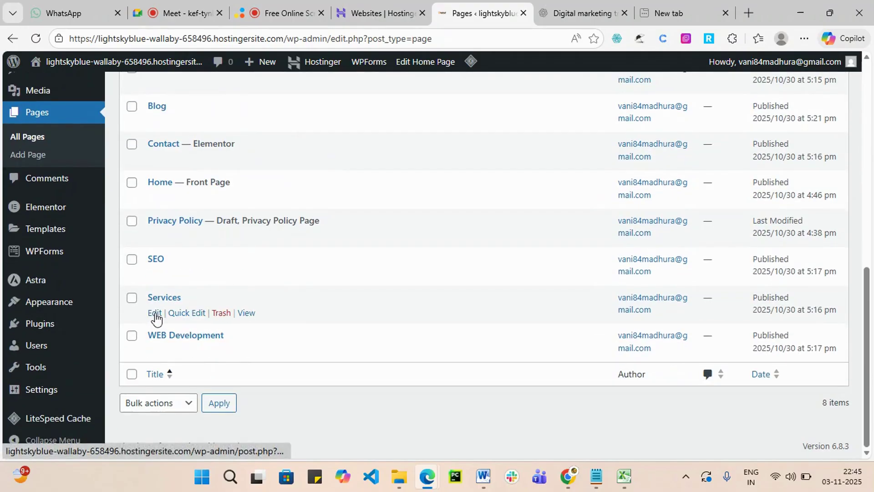
left_click(155, 312)
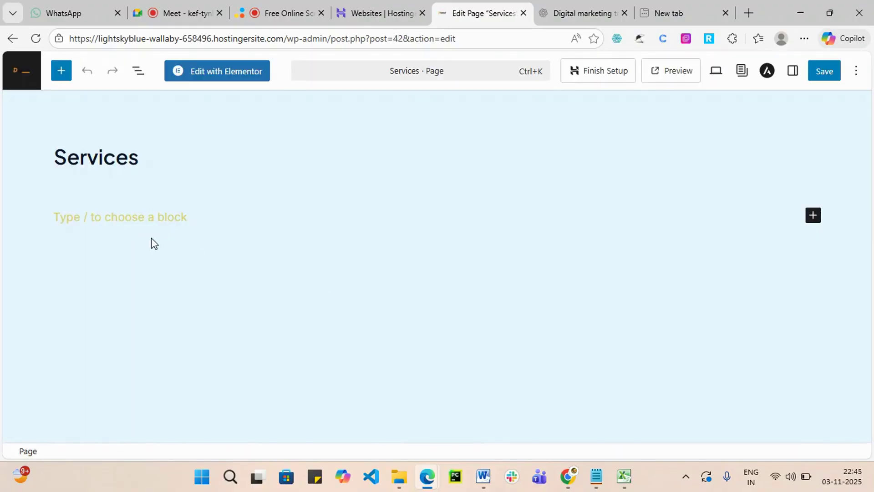
left_click(225, 73)
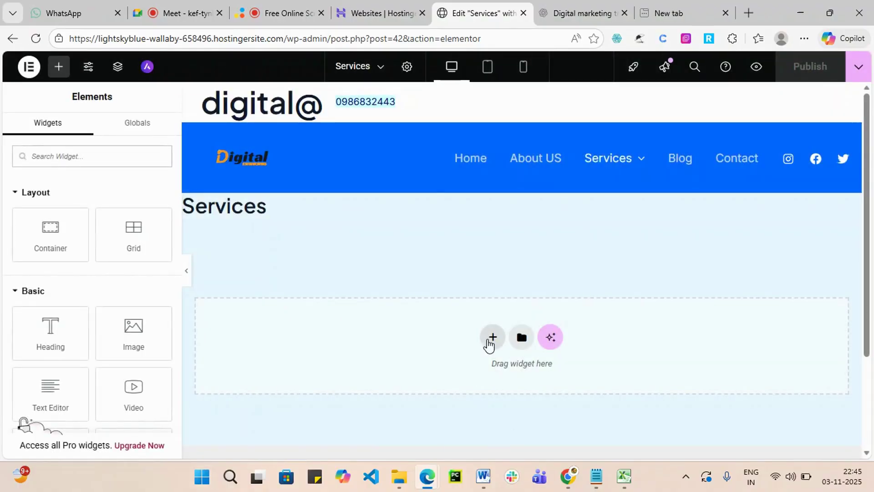
Add a Flexbox container with a three-by-two grid of six cells.
left_click(492, 337)
scroll(495, 361, "down", 3)
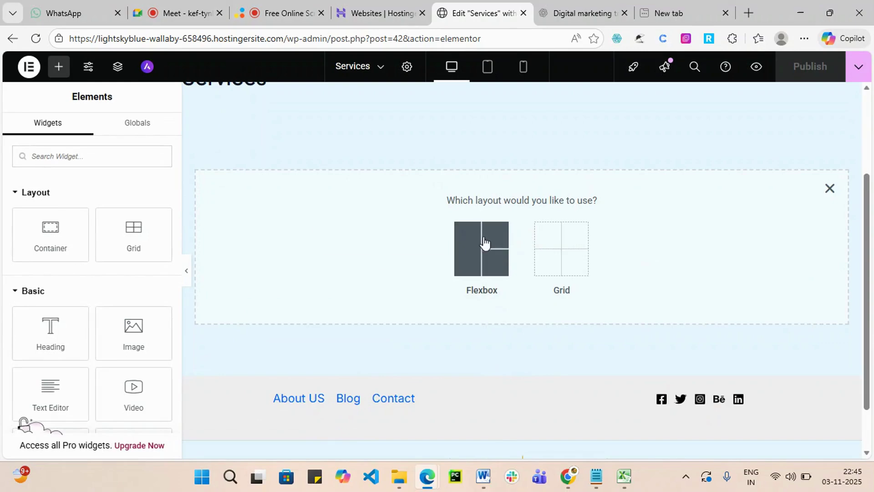
left_click(484, 246)
left_click(563, 284)
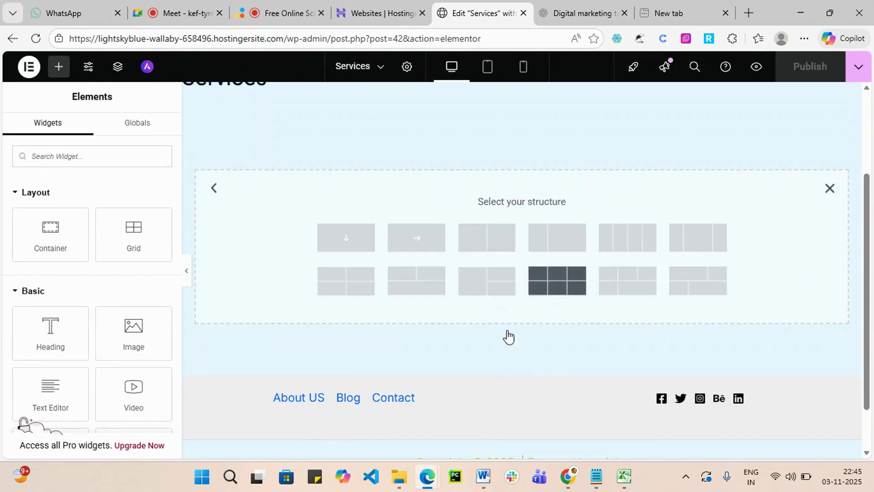
scroll(371, 315, "up", 2)
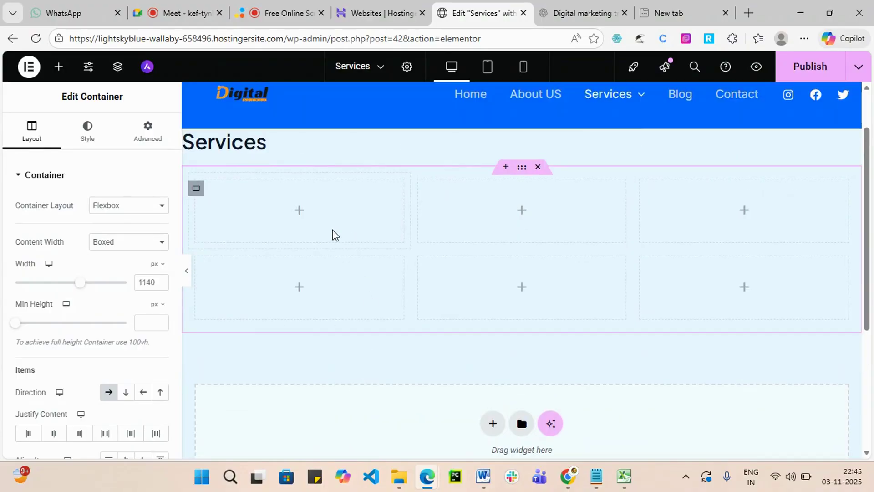
left_click(298, 212)
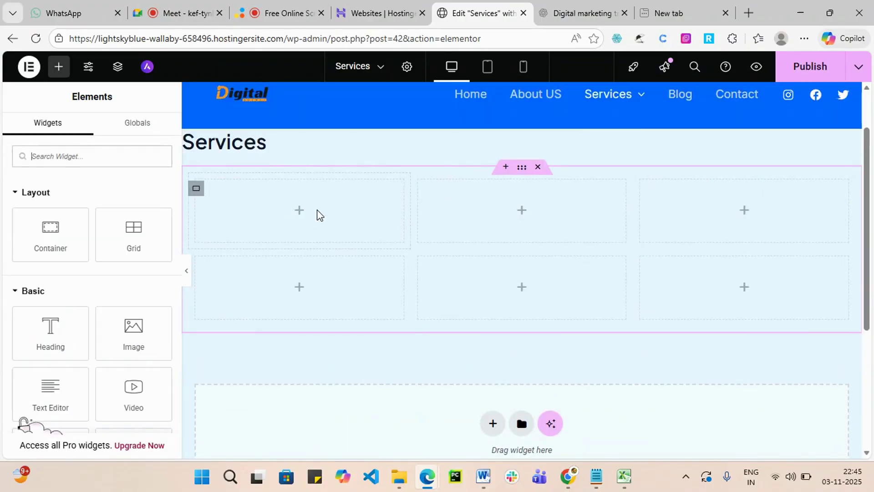
Place an Icon widget in the first grid cell of the Services page.
type("ico")
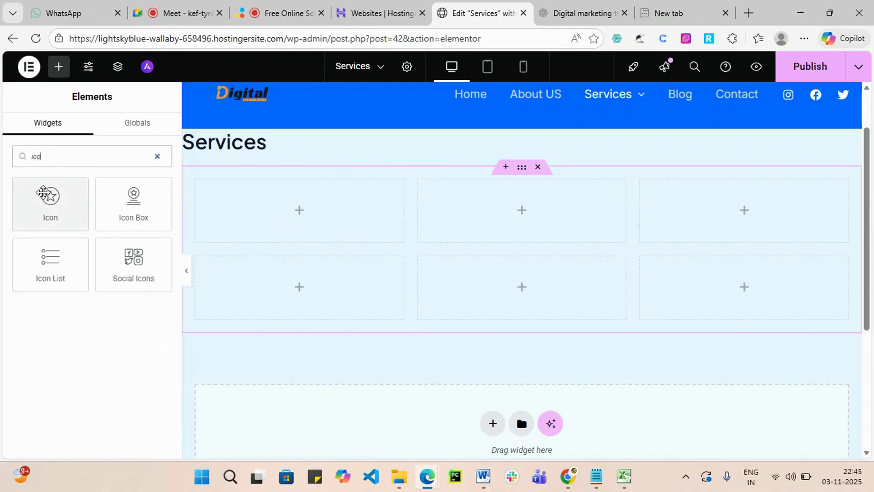
left_click_drag(50, 198, 282, 230)
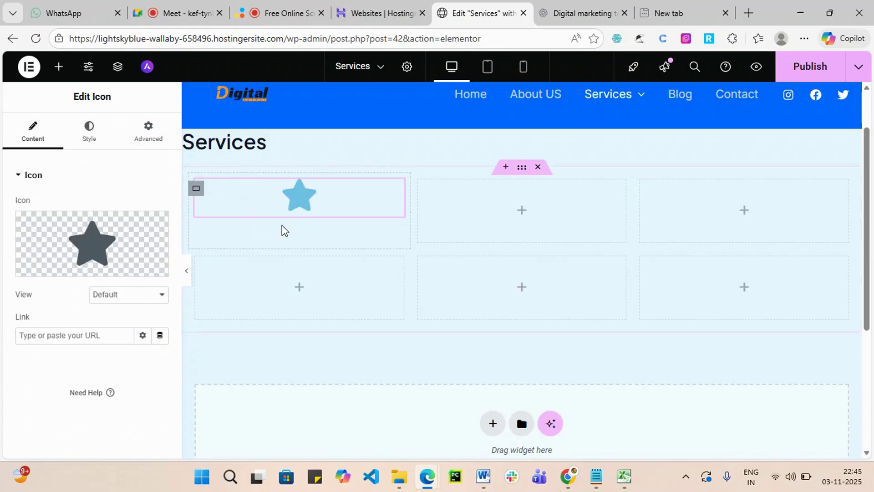
mouse_move(133, 260)
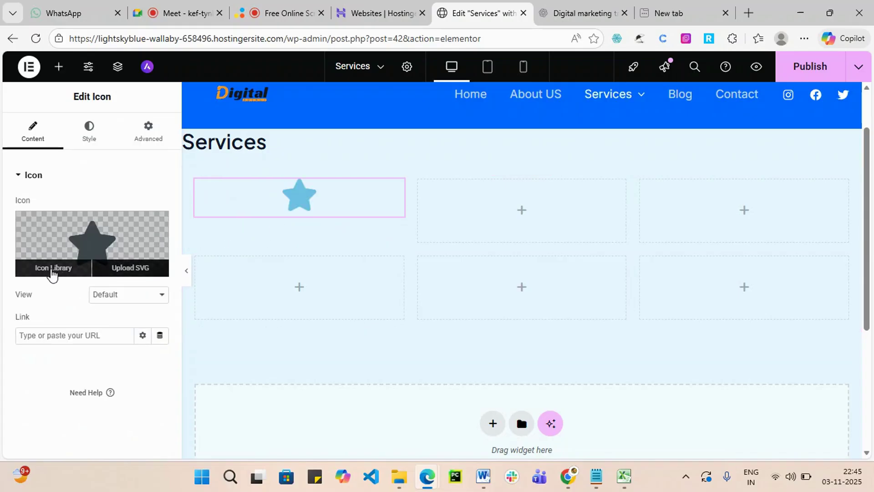
left_click(52, 272)
Replace the default star with the People icon found by searching 'peo'.
scroll(462, 277, "down", 2)
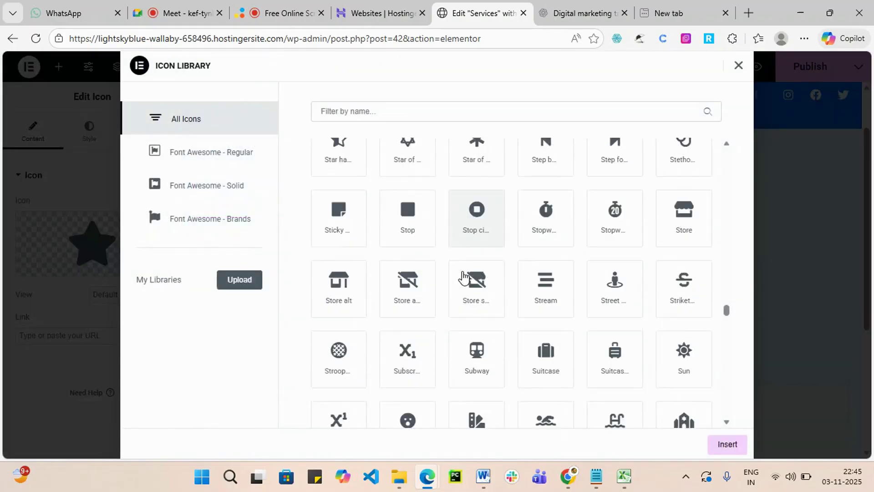
scroll(463, 277, "down", 3)
scroll(538, 377, "down", 1)
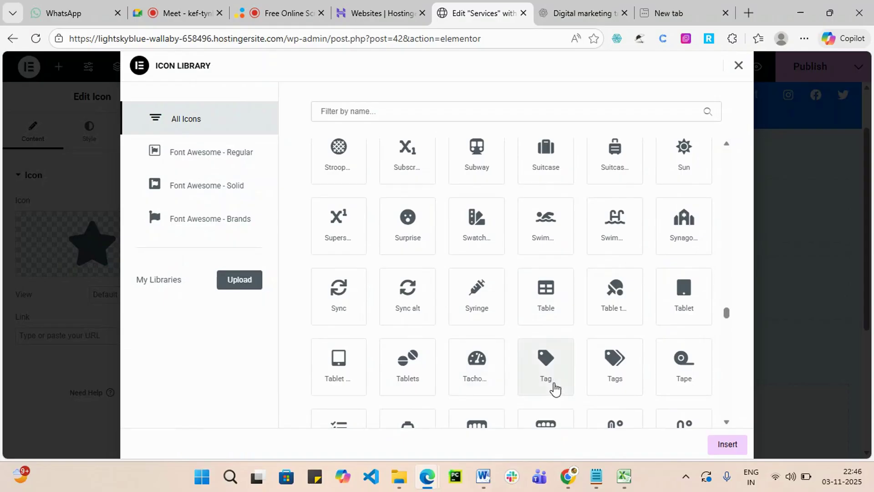
scroll(581, 386, "up", 6)
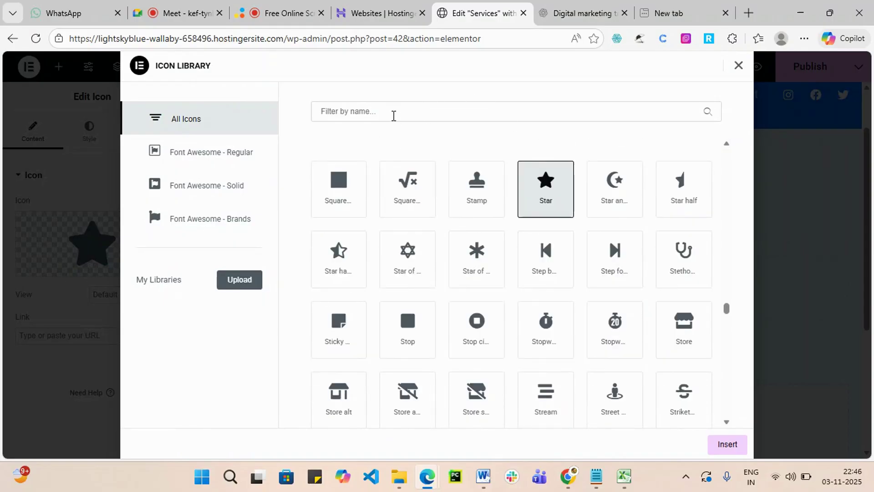
left_click(394, 115)
type("peo")
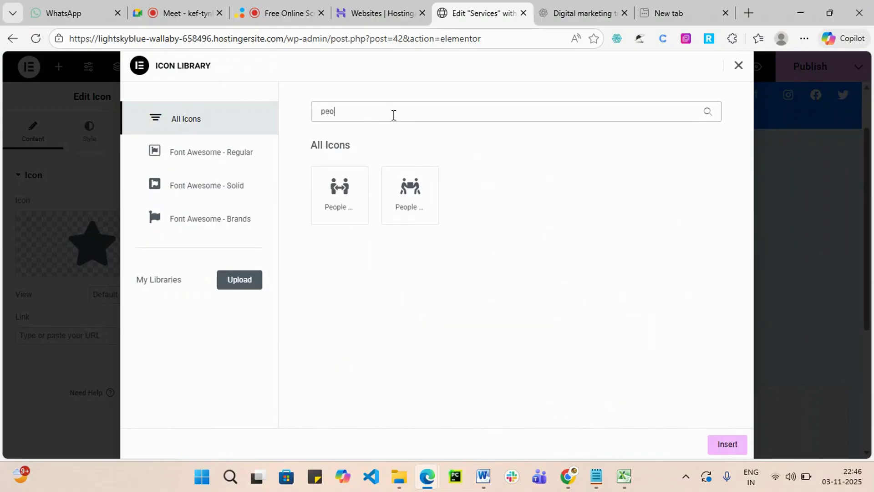
left_click(350, 209)
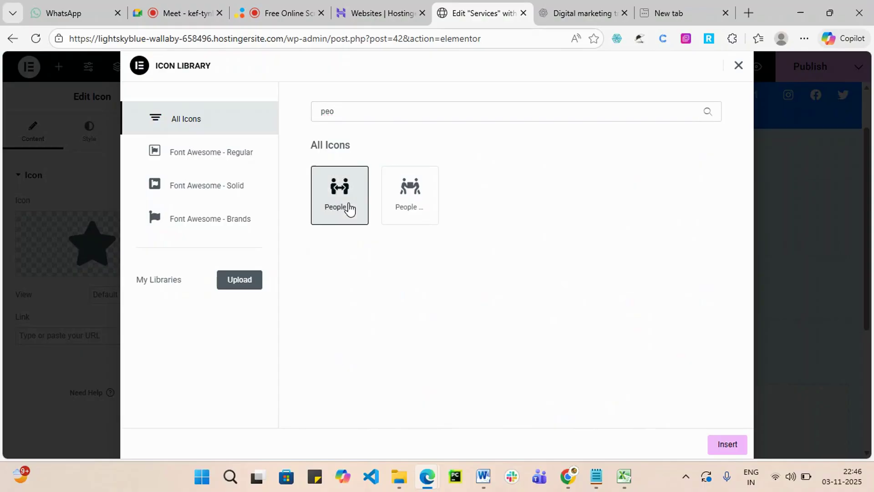
left_click(724, 450)
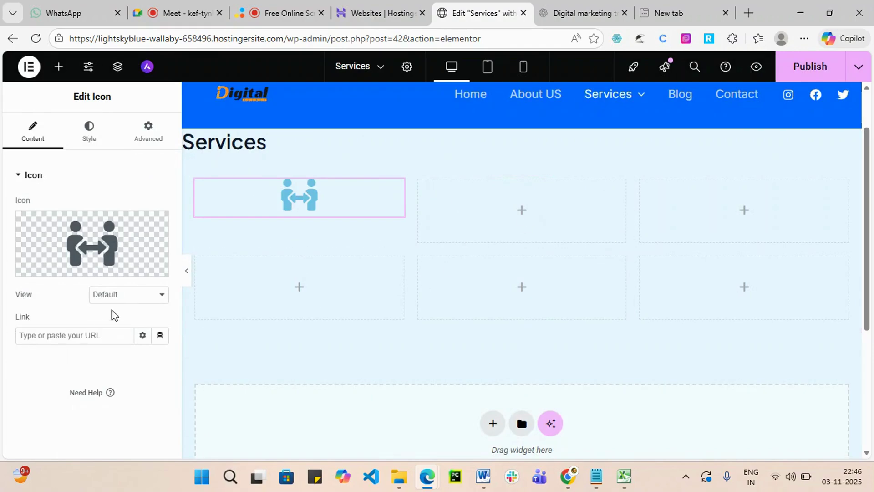
Try the Stacked icon view with rounded, square and circle background shapes.
left_click(160, 303)
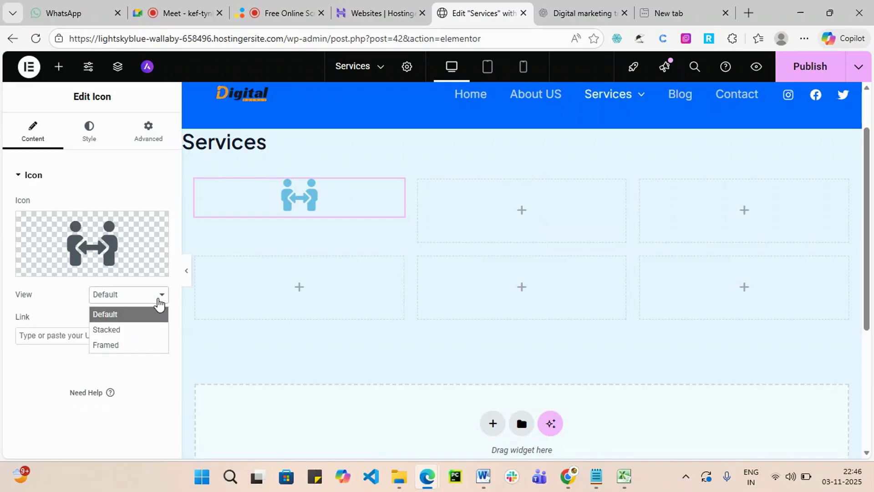
left_click(131, 329)
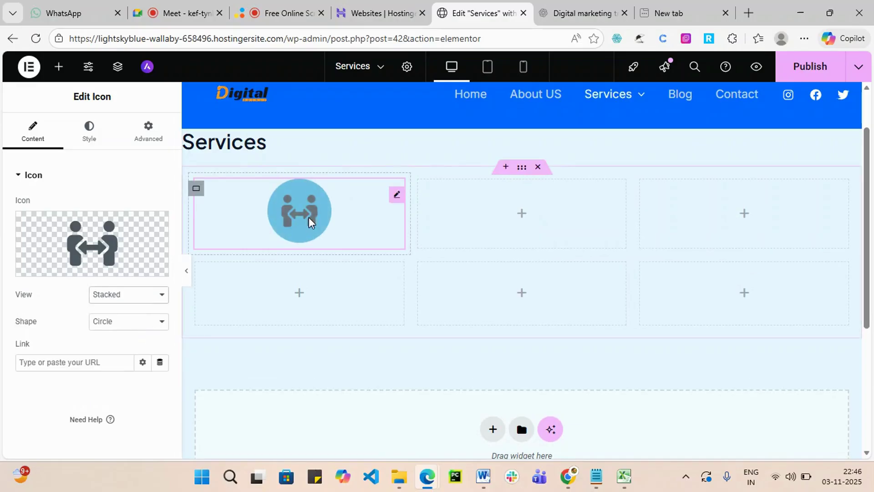
left_click(161, 324)
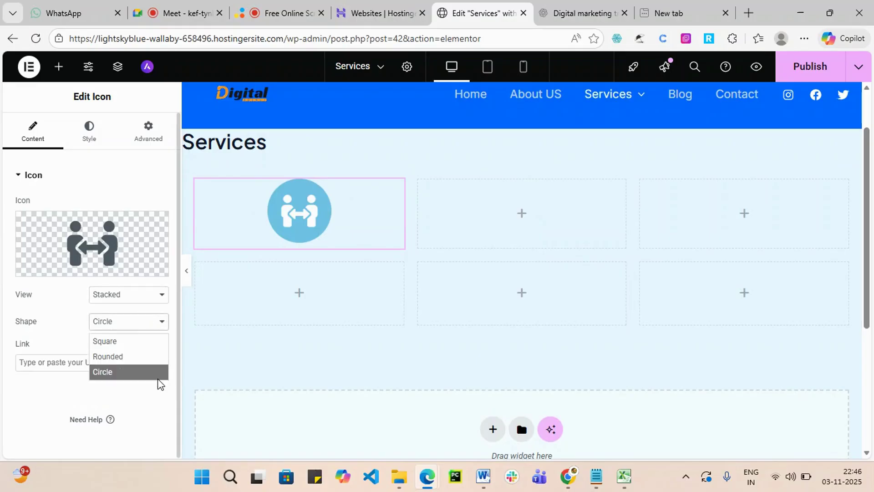
left_click(134, 361)
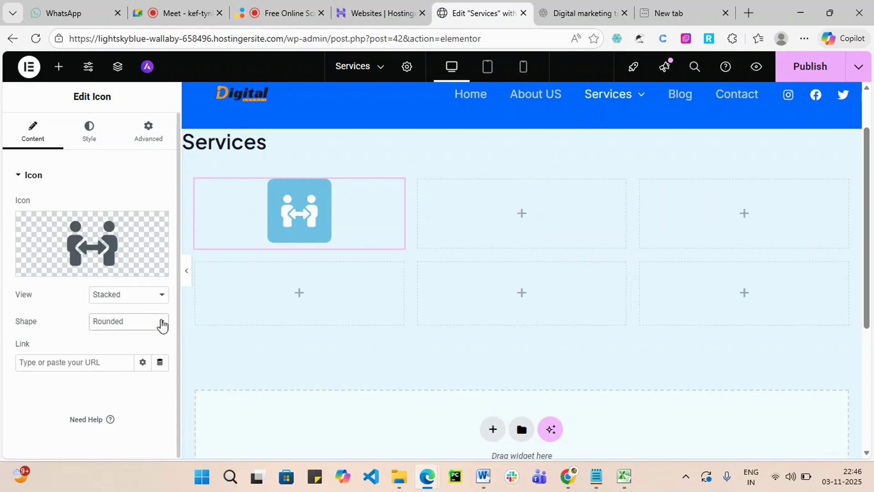
left_click(160, 323)
left_click(145, 342)
left_click(153, 327)
left_click(129, 368)
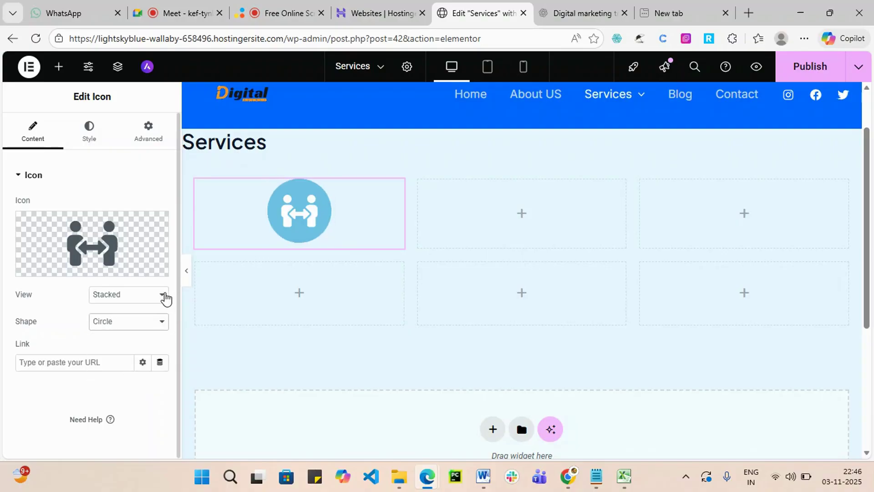
Try the Framed and Stacked views, then set the icon View back to Default.
left_click(164, 298)
left_click(132, 347)
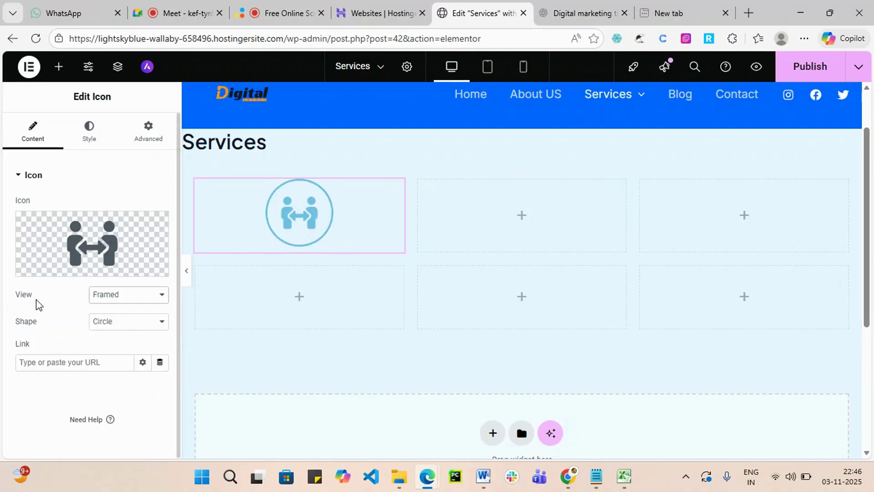
left_click(144, 296)
left_click(129, 330)
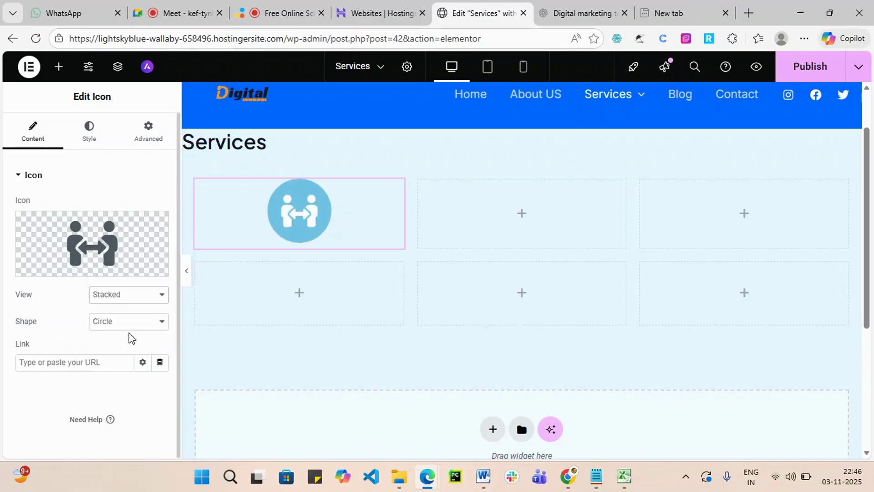
left_click(142, 297)
left_click(132, 314)
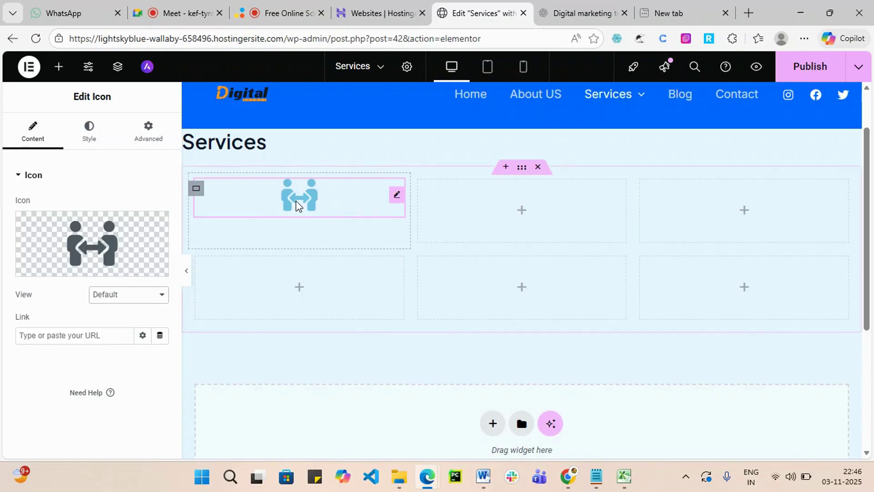
left_click(66, 335)
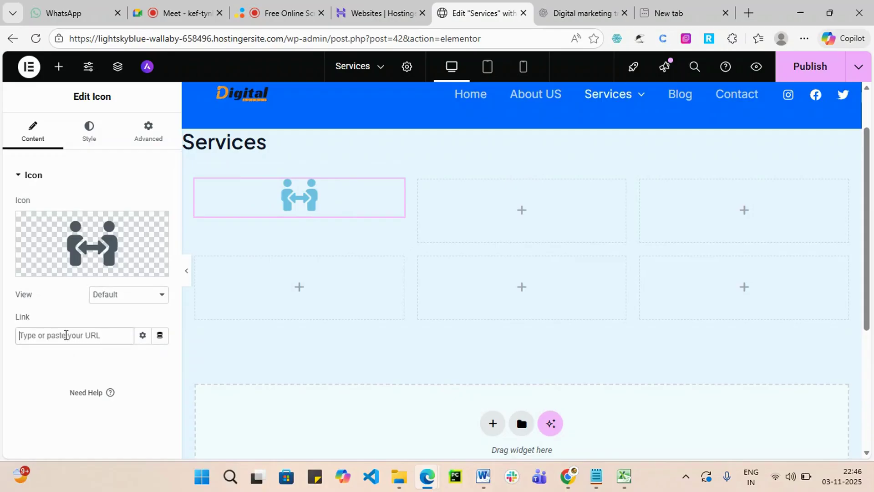
Link the icon to srishadigital.in in a new window and publish the Services page.
left_click(143, 342)
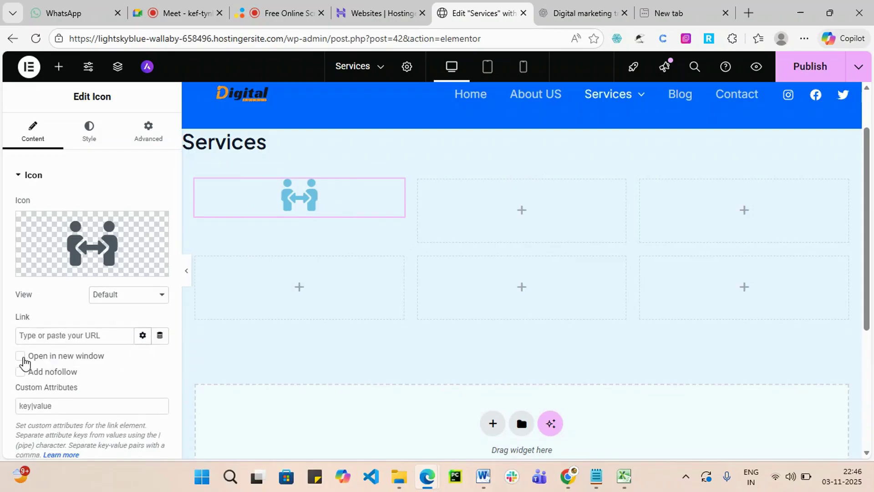
left_click(101, 337)
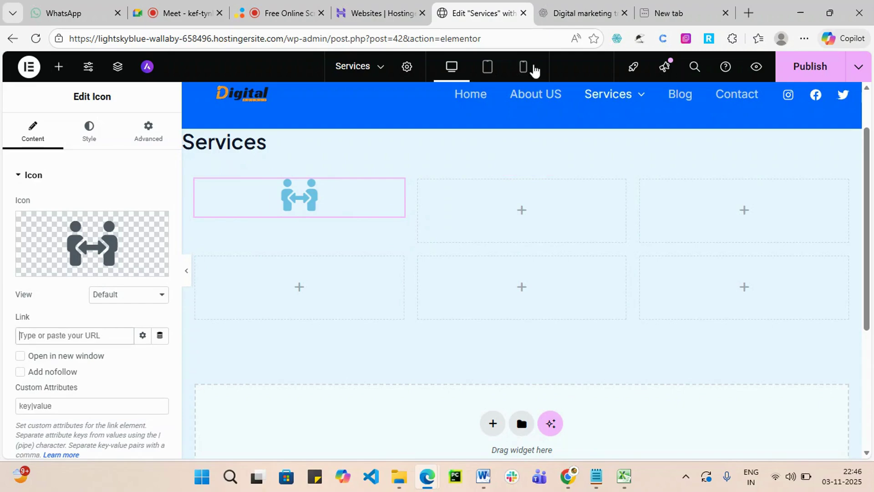
left_click(669, 13)
key("ctrl+c")
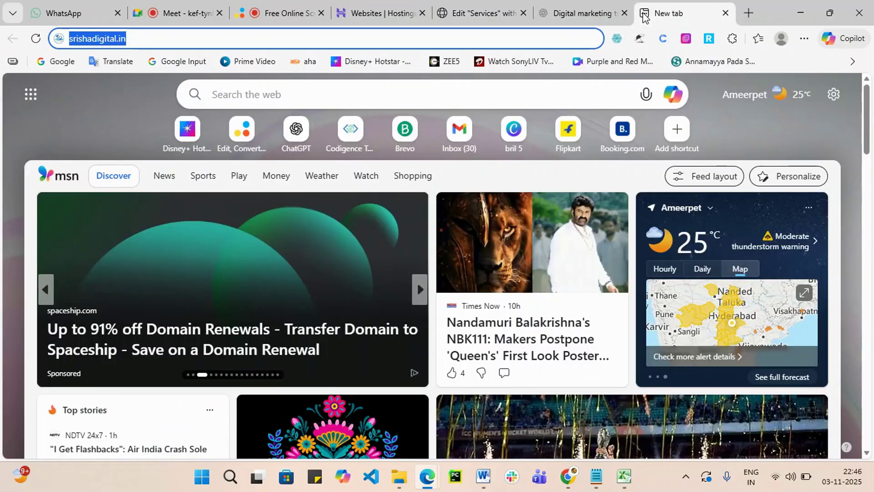
left_click(500, 13)
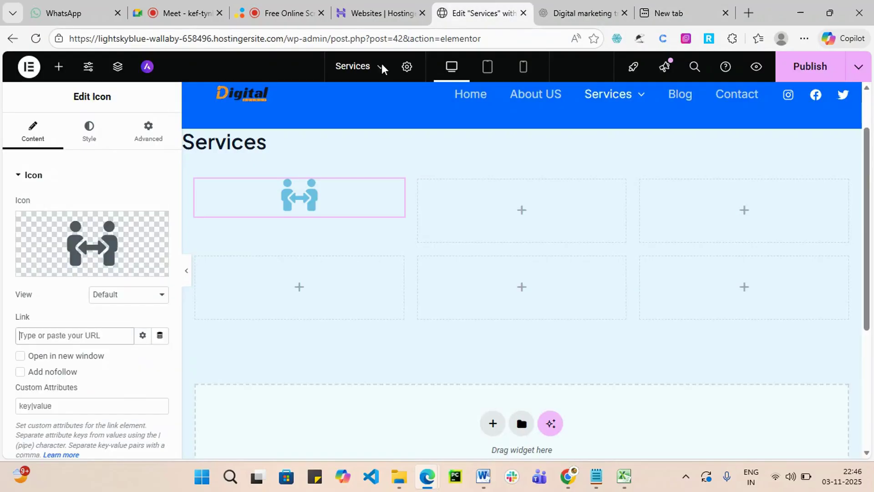
left_click(42, 339)
key("ctrl+v")
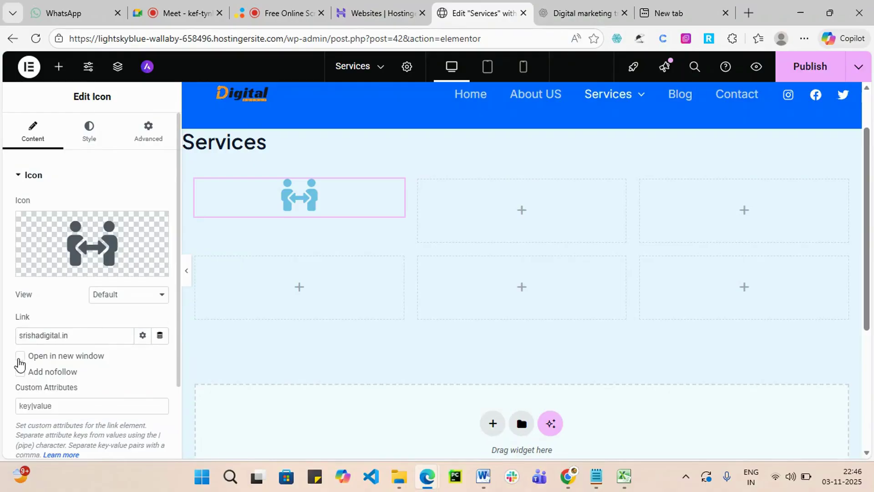
left_click(20, 357)
scroll(95, 368, "down", 2)
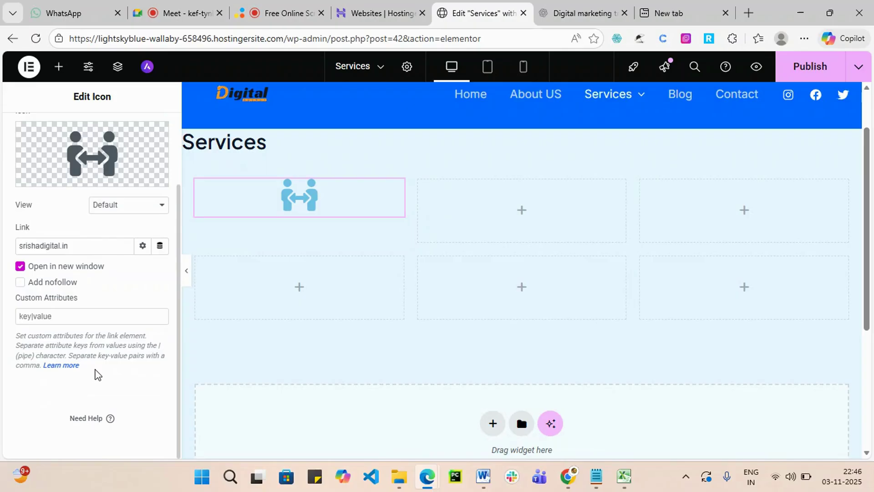
scroll(341, 353, "up", 2)
left_click(806, 66)
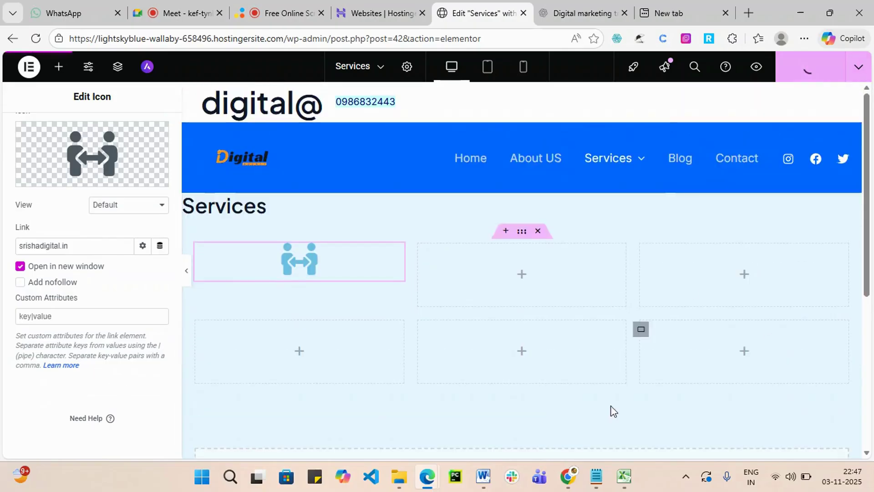
On the live site, view the SEO and Services pages, confirm the icon opens srishadigital.in, then minimize the window.
mouse_move(427, 478)
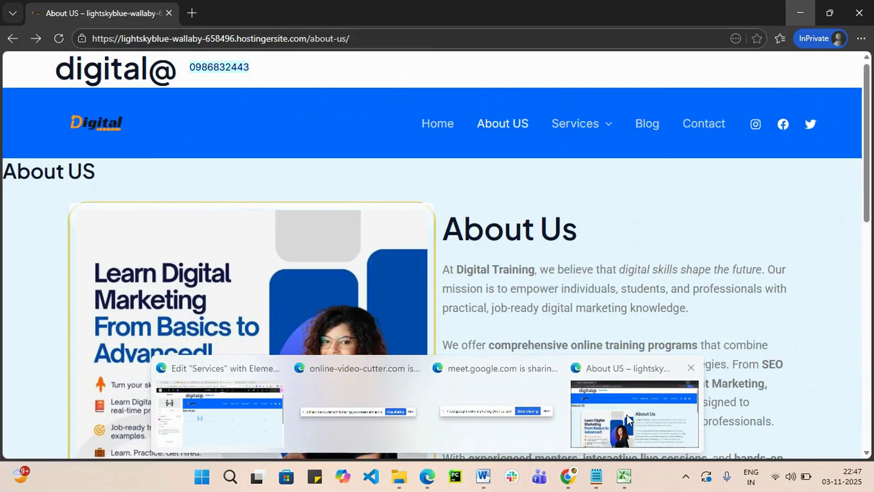
left_click(626, 414)
mouse_move(616, 132)
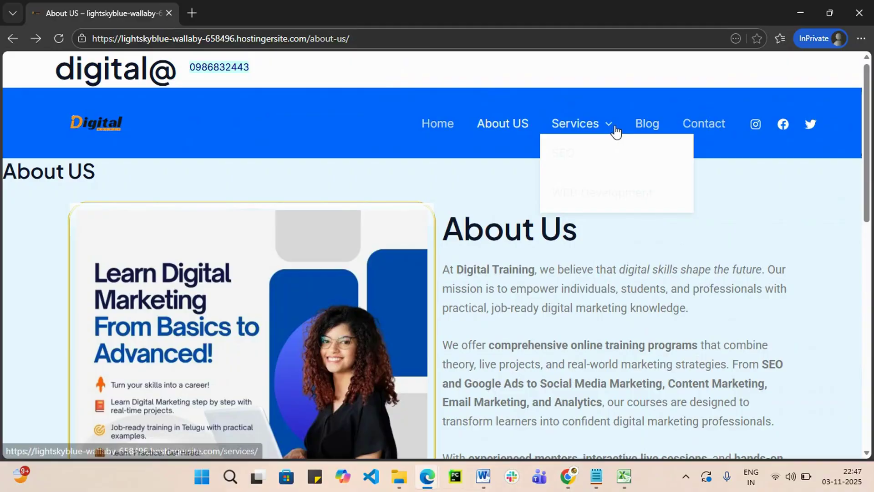
left_click(576, 158)
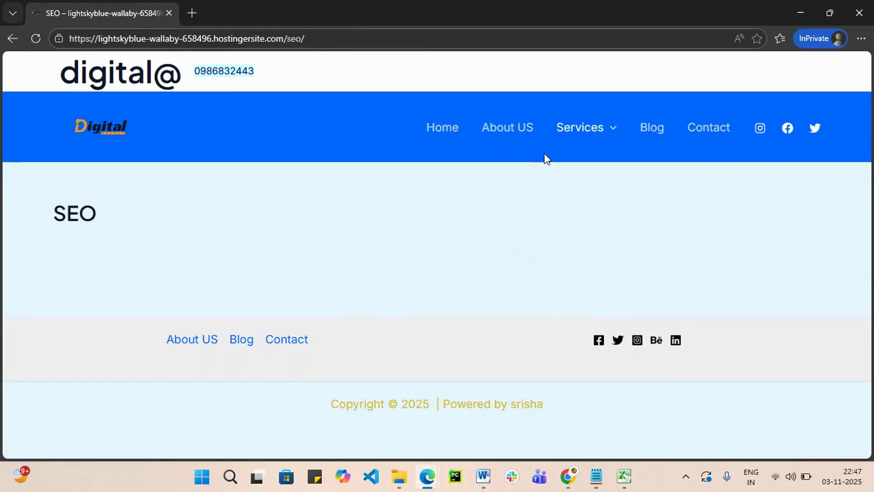
left_click(580, 129)
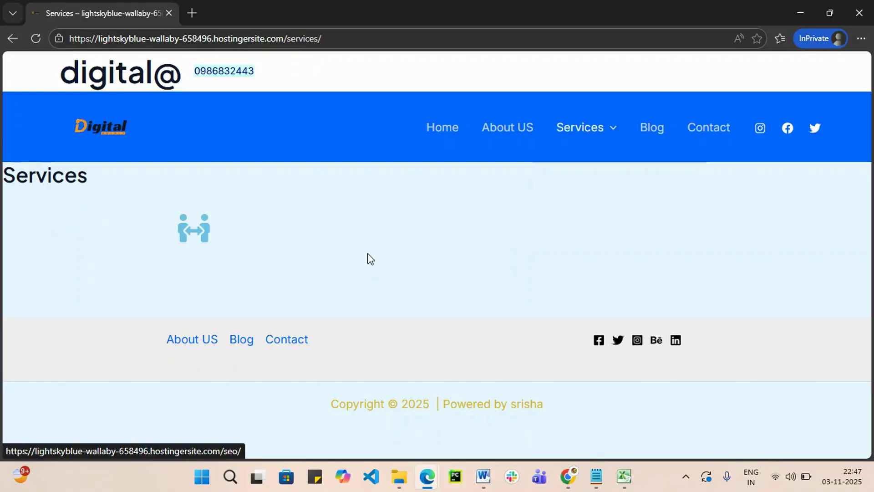
left_click(191, 238)
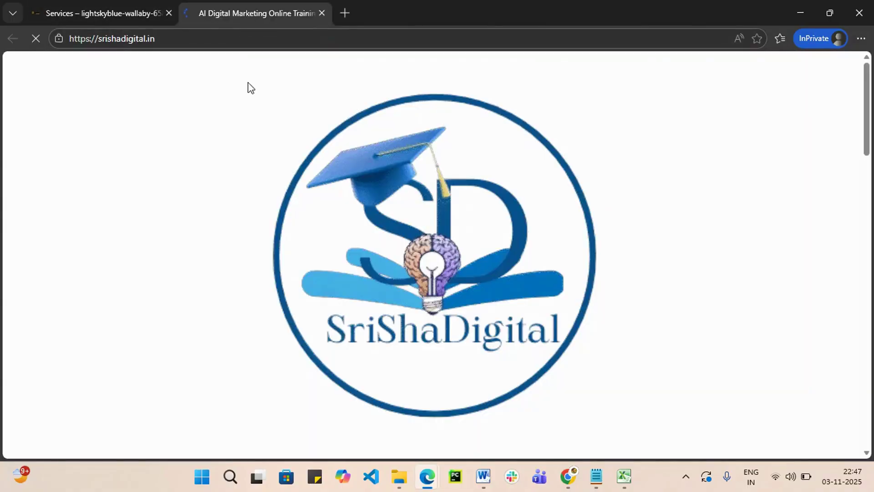
left_click(104, 5)
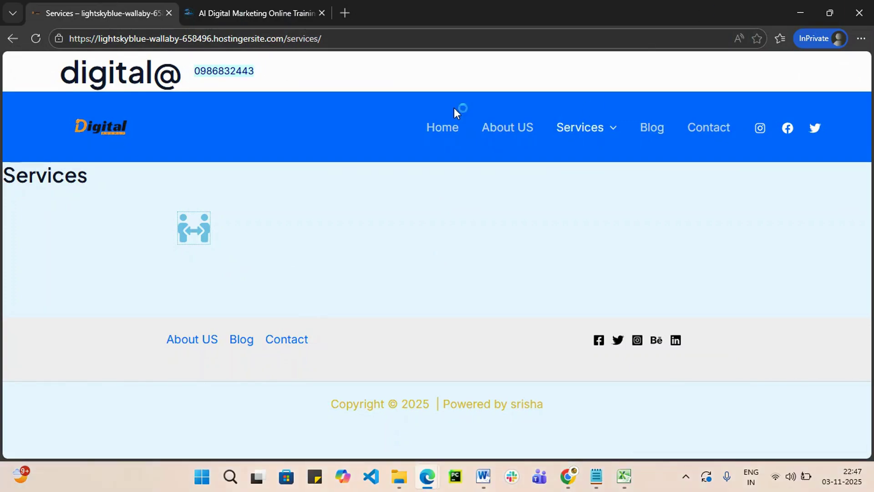
left_click(800, 15)
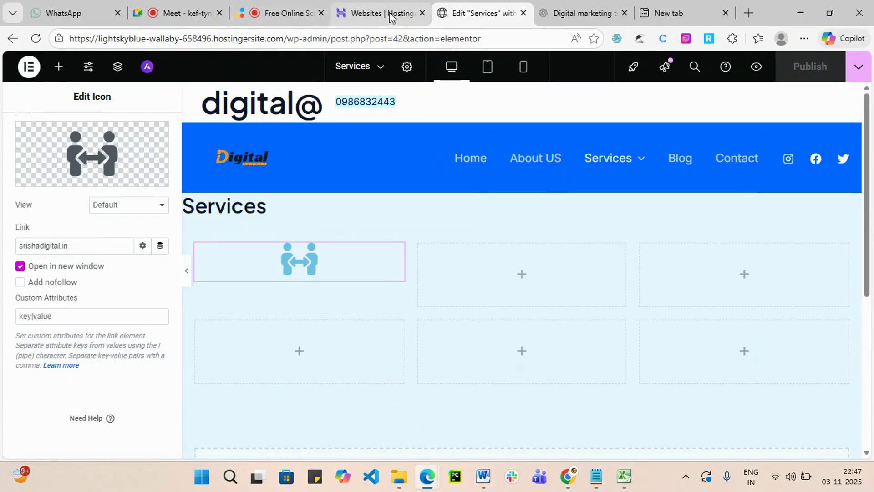
Exit Elementor to WordPress and return to the admin Pages list showing 8 pages.
left_click(376, 9)
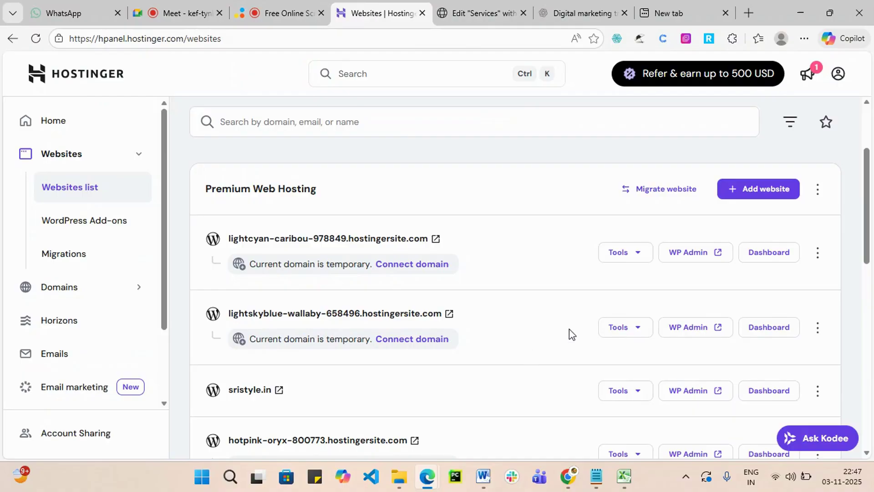
left_click(481, 12)
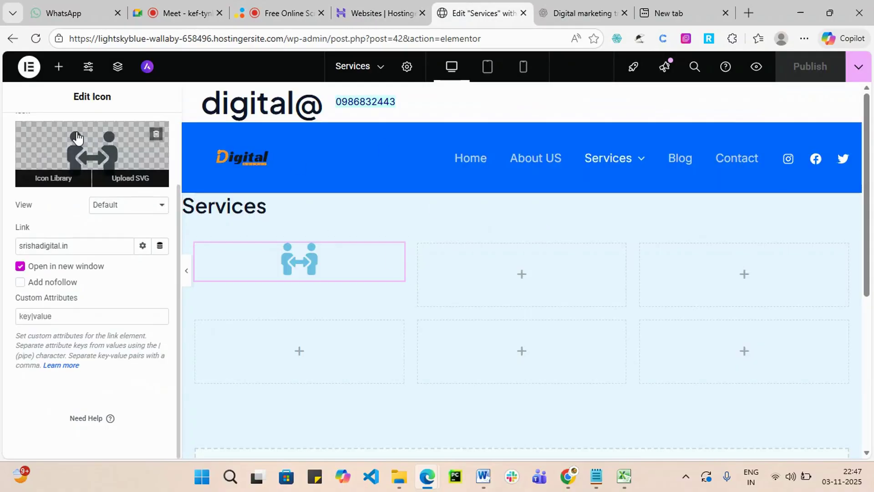
left_click(26, 73)
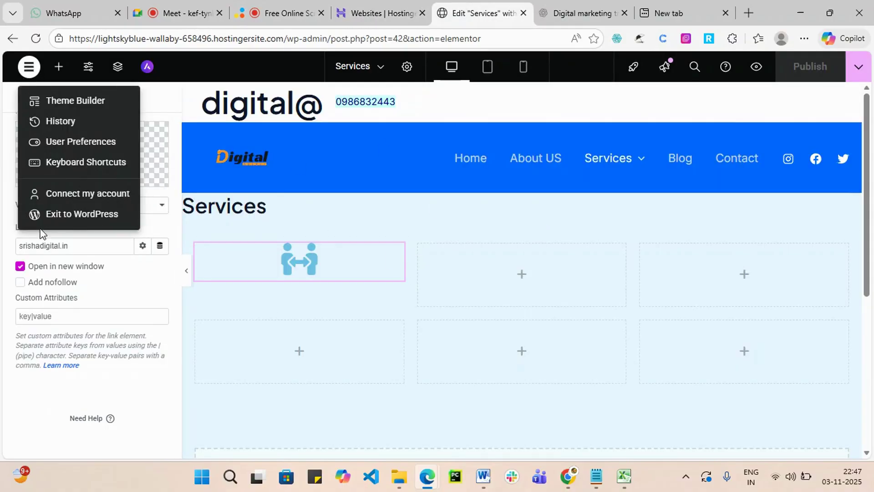
left_click(72, 223)
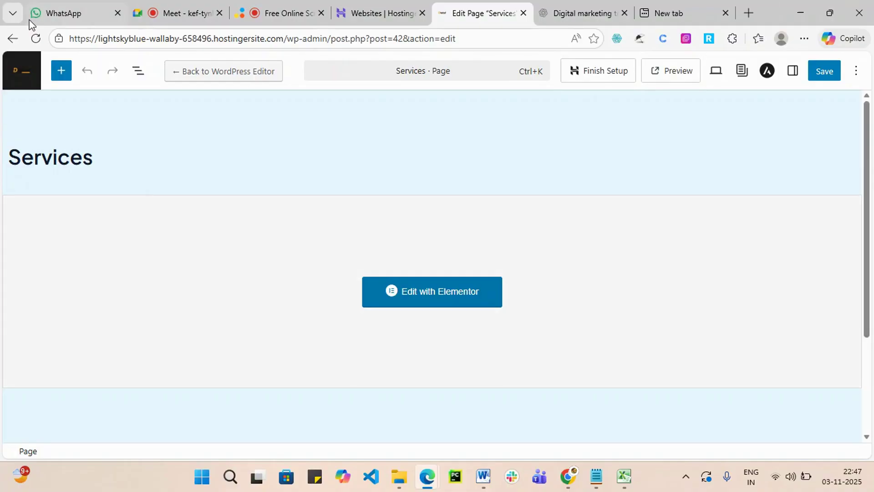
left_click(18, 74)
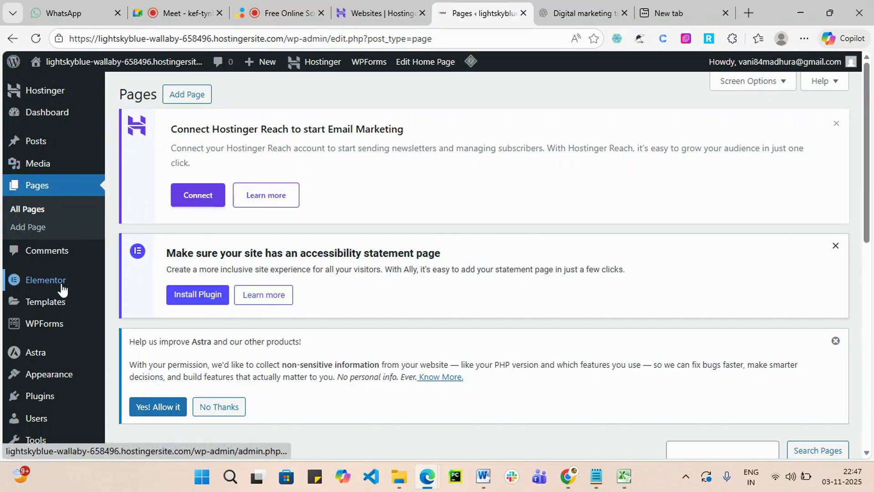
Open the Posts list, which holds the single Hello world! post.
left_click(34, 143)
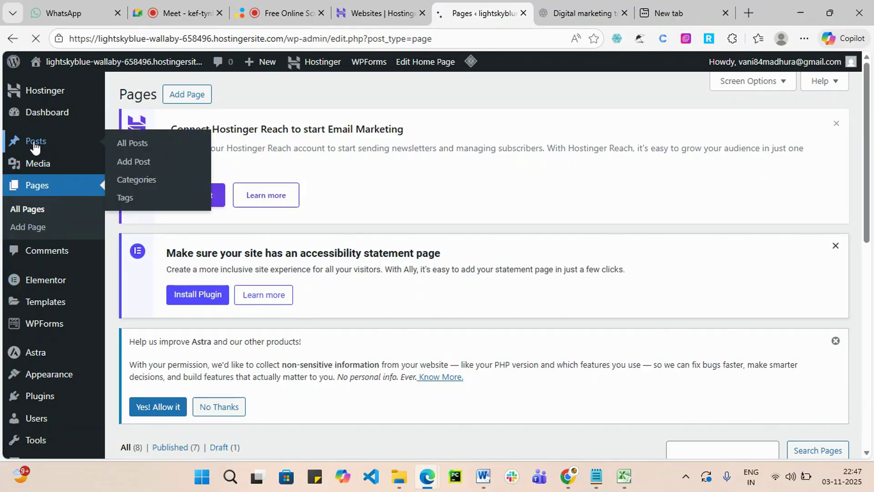
scroll(318, 210, "down", 2)
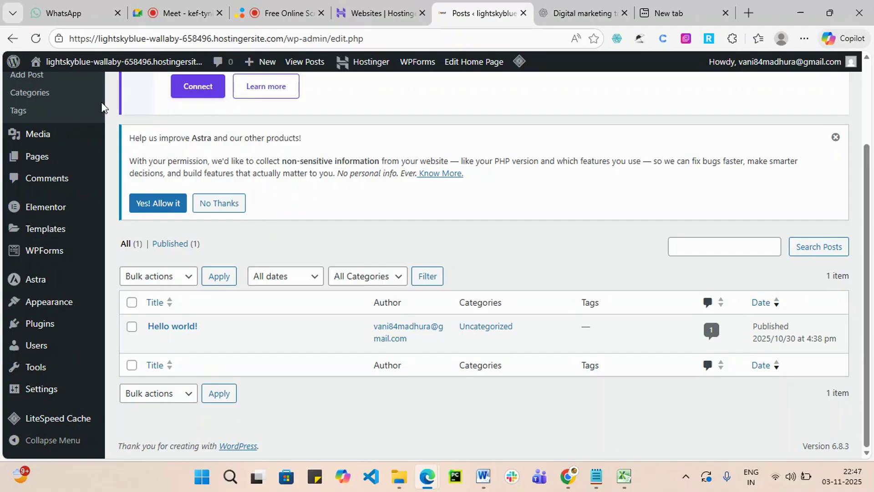
scroll(55, 187, "up", 1)
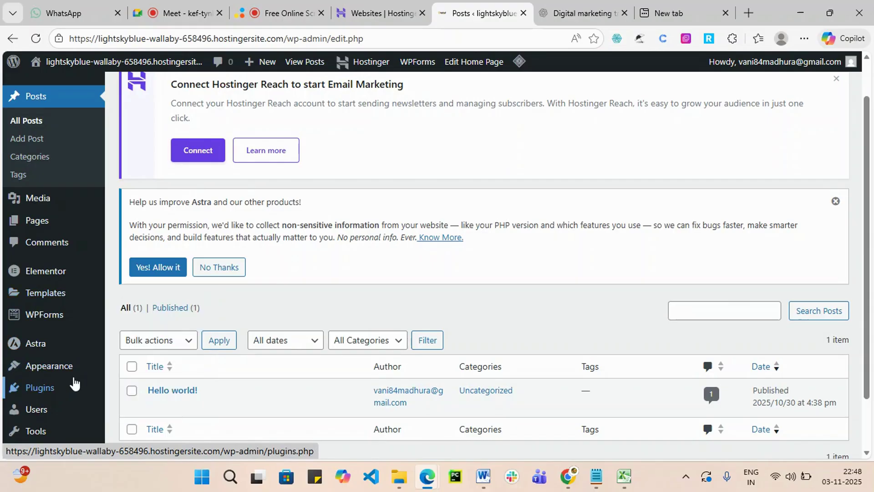
mouse_move(72, 367)
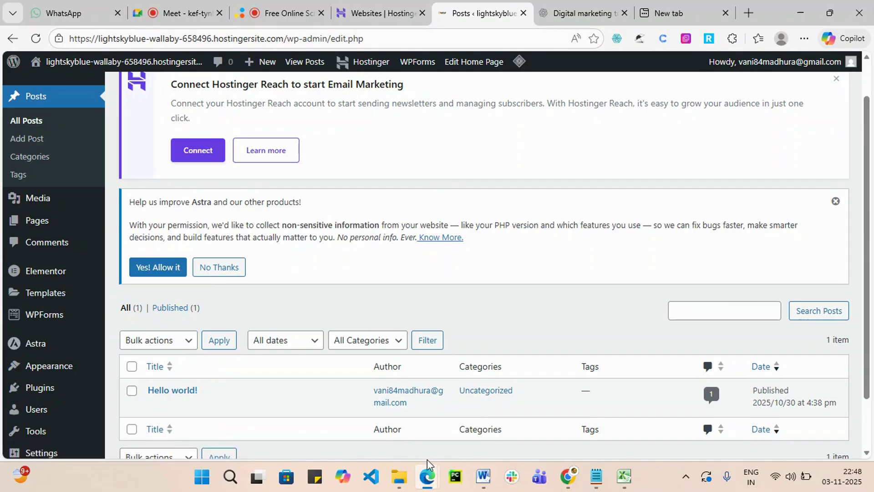
Bring up the live Services page window briefly, then minimize it again.
mouse_move(427, 464)
left_click(655, 437)
mouse_move(609, 149)
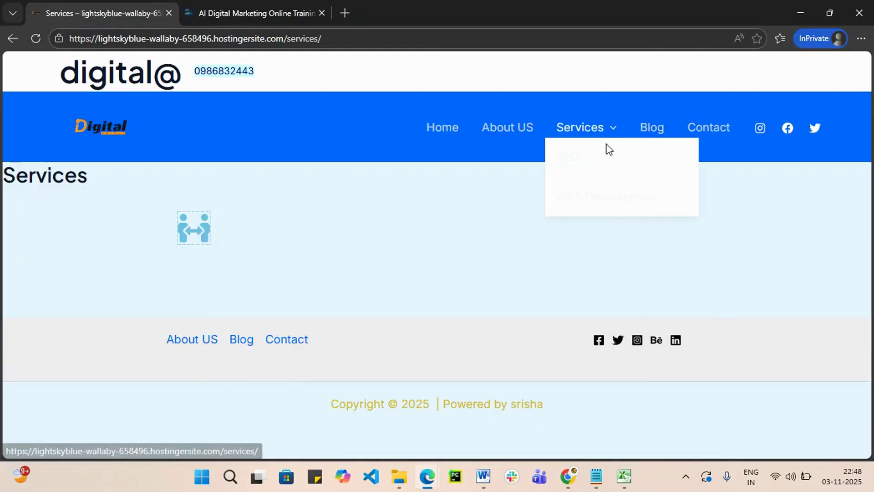
left_click(799, 13)
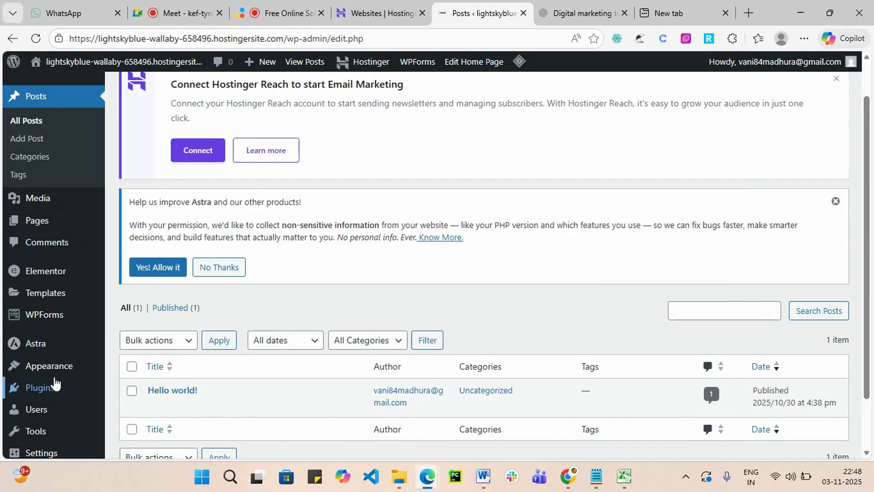
mouse_move(57, 372)
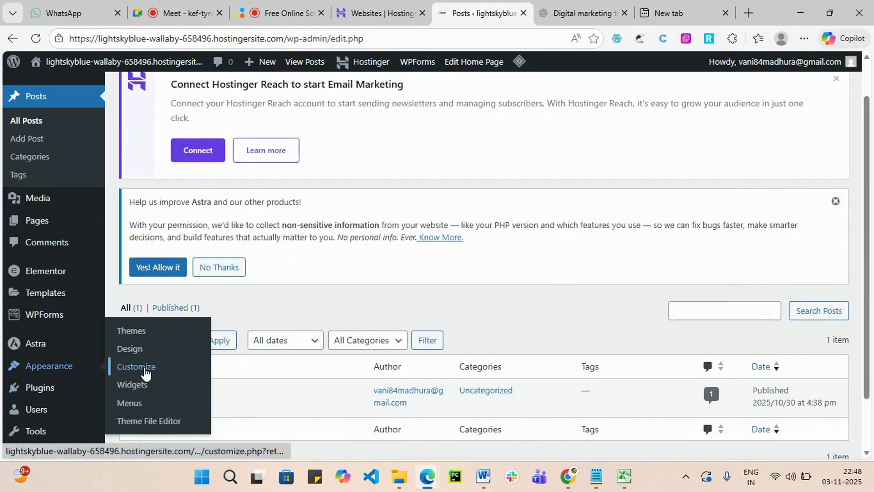
Open the Customizer on the header's Primary Menu design settings.
left_click(145, 372)
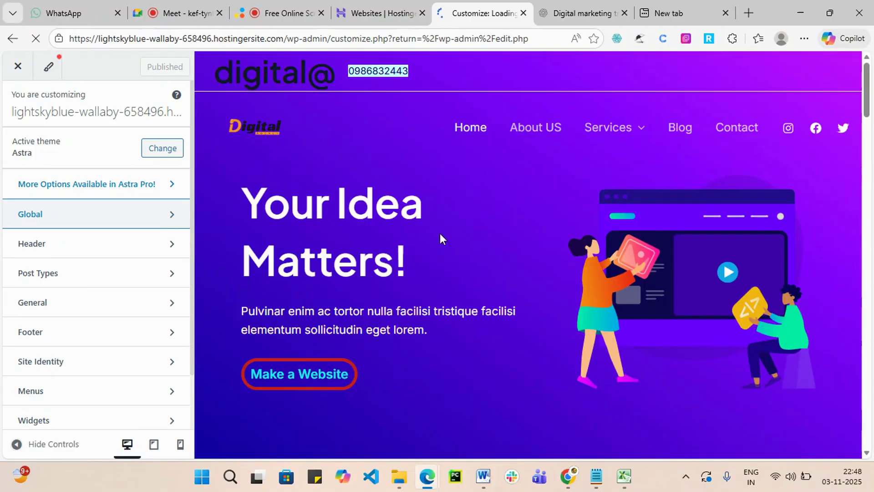
left_click(478, 127)
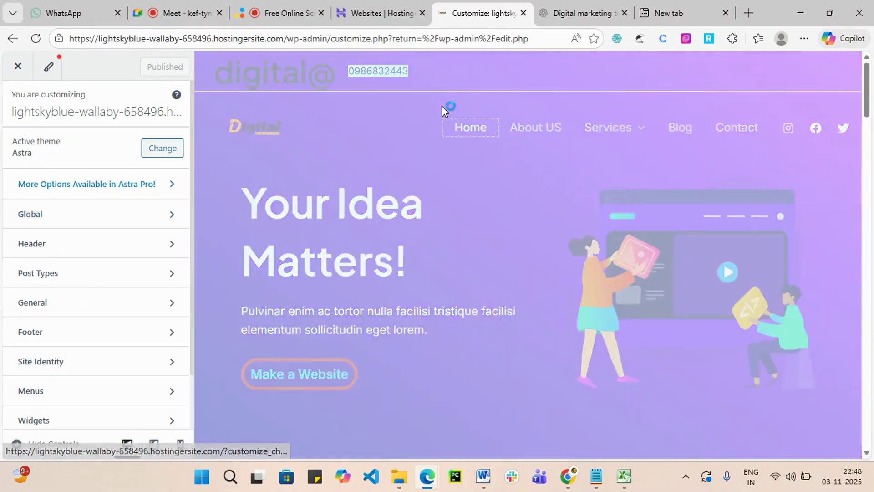
left_click(451, 106)
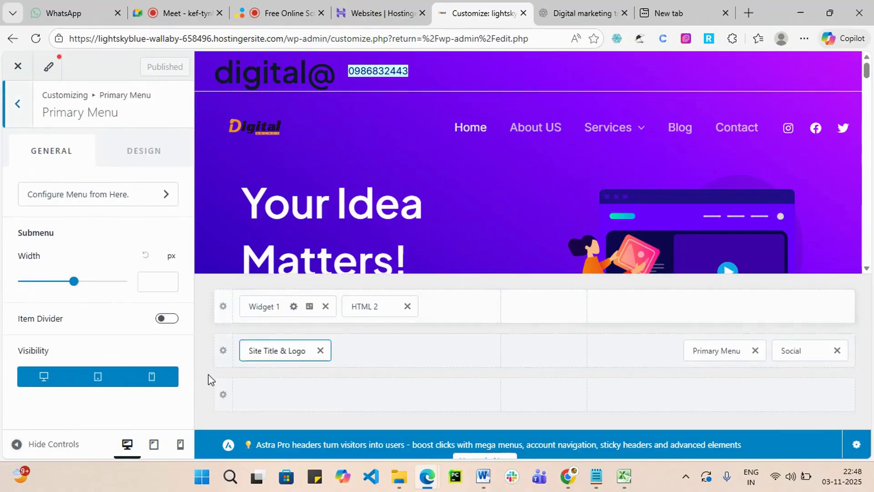
left_click(165, 161)
Set the submenu border colour to bright yellow.
scroll(130, 369, "down", 3)
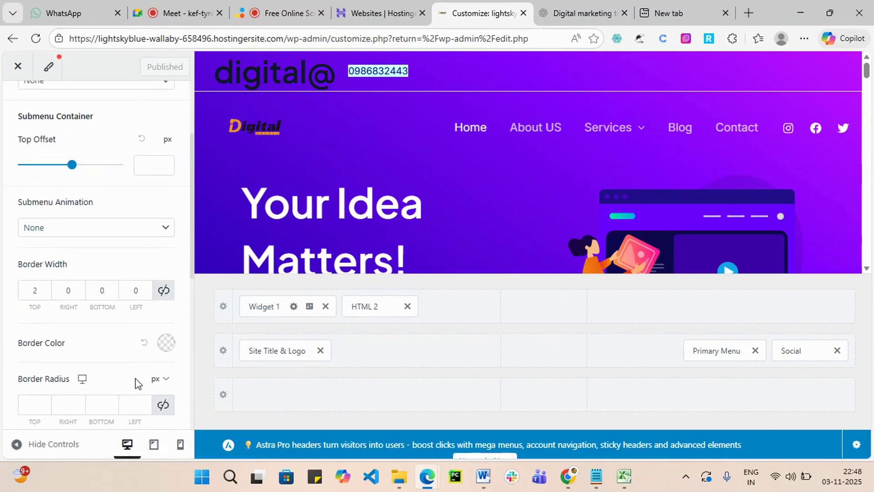
left_click(166, 344)
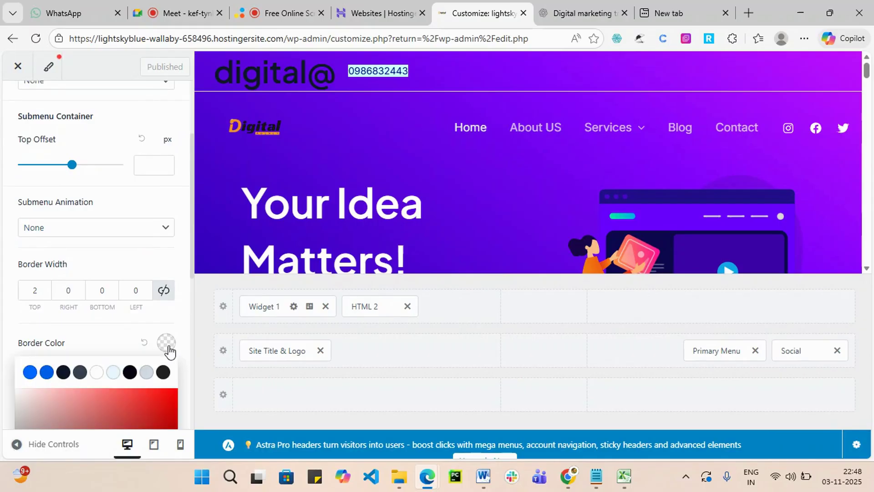
mouse_move(622, 135)
scroll(100, 386, "down", 2)
scroll(153, 343, "down", 2)
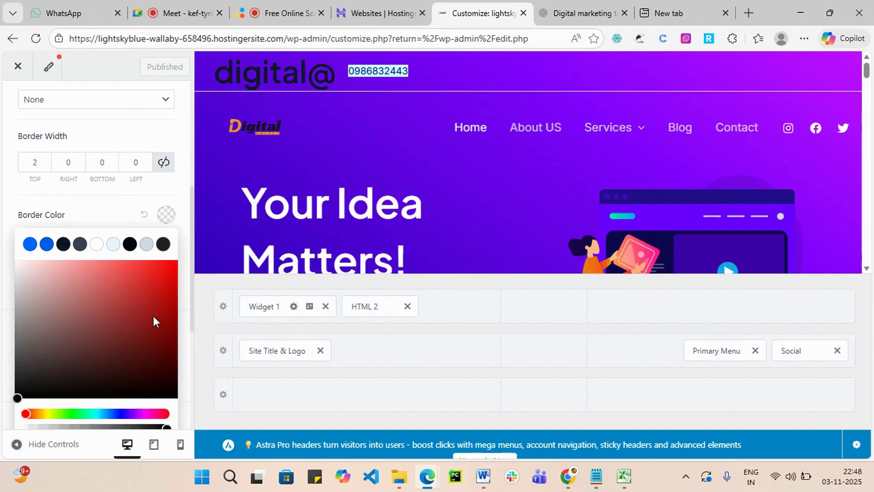
left_click(46, 414)
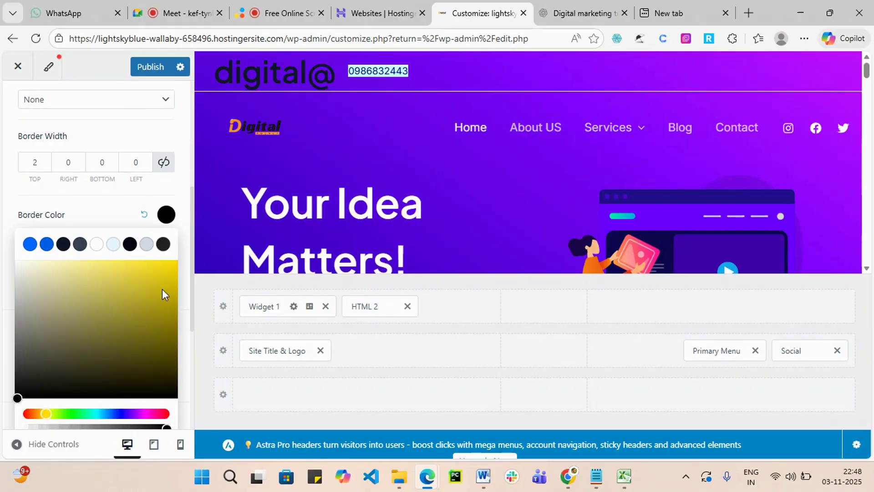
left_click(168, 267)
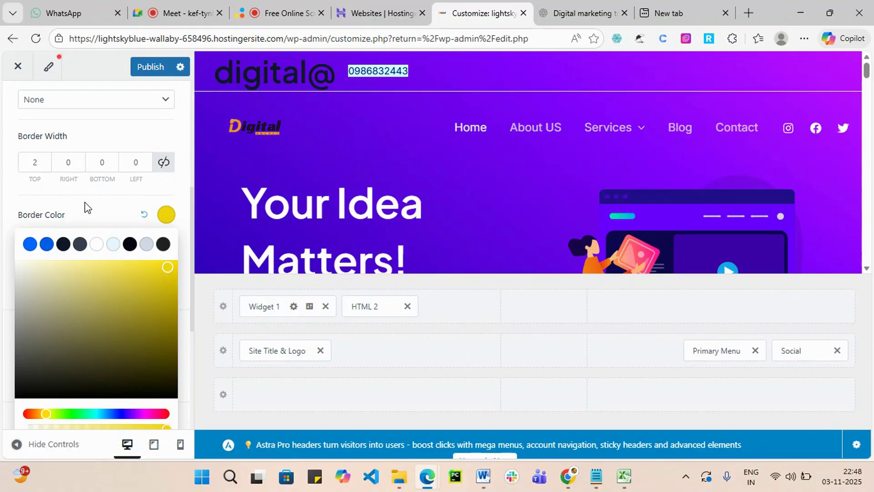
left_click(88, 203)
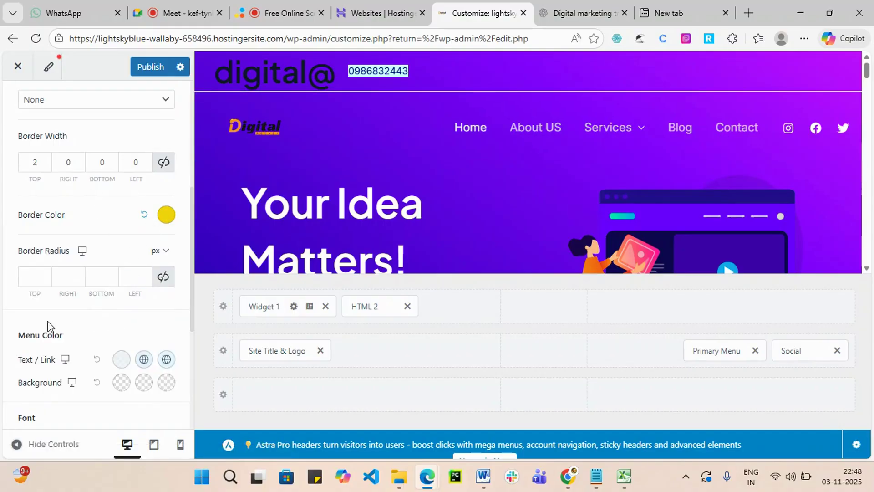
Keep the submenu animation at None.
scroll(75, 263, "up", 2)
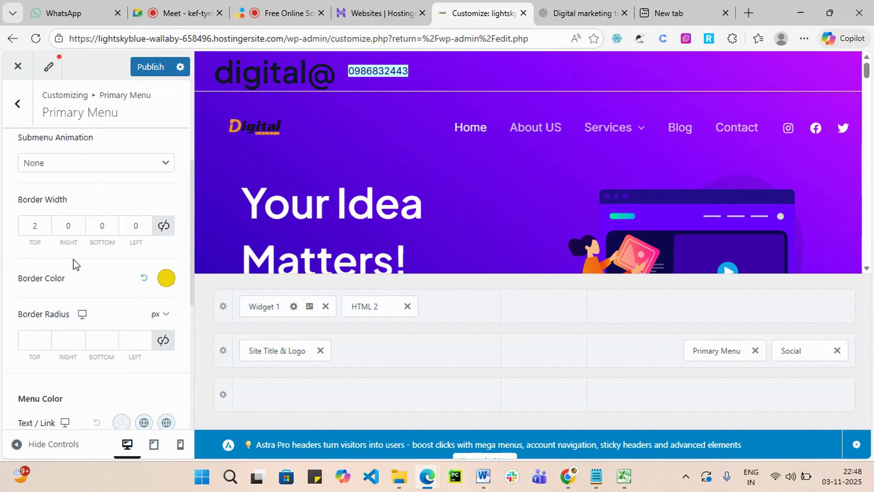
scroll(73, 261, "up", 1)
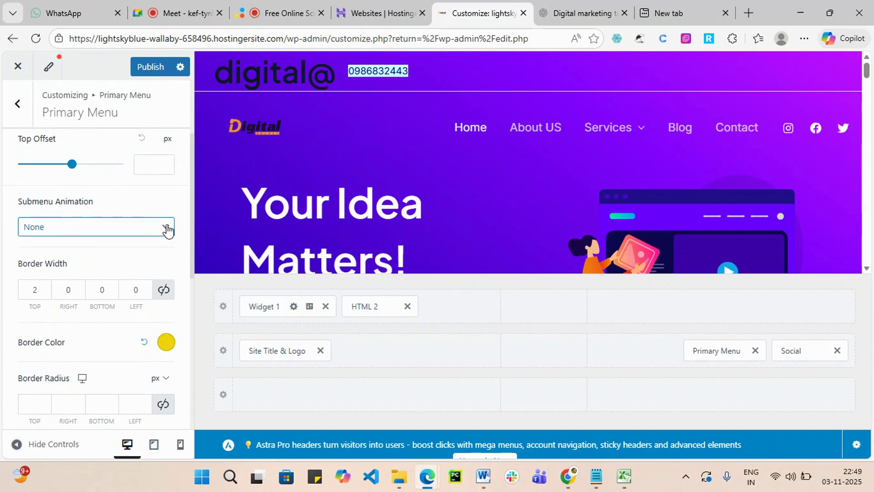
left_click(166, 229)
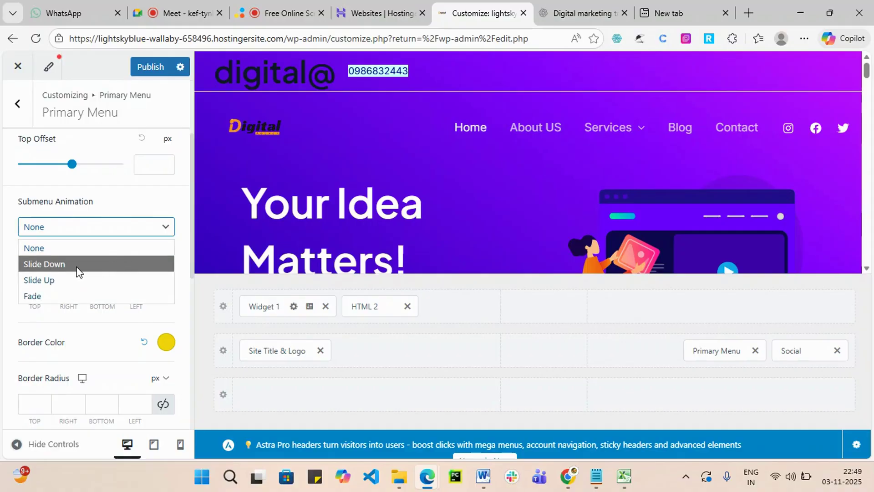
left_click(139, 206)
scroll(139, 273, "down", 3)
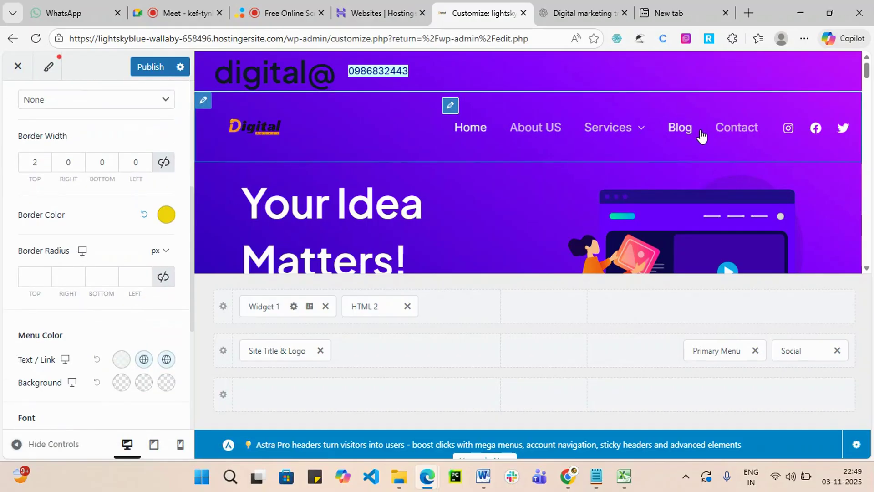
scroll(55, 273, "down", 2)
Give the menu links a dark hover colour swatch.
left_click(41, 209)
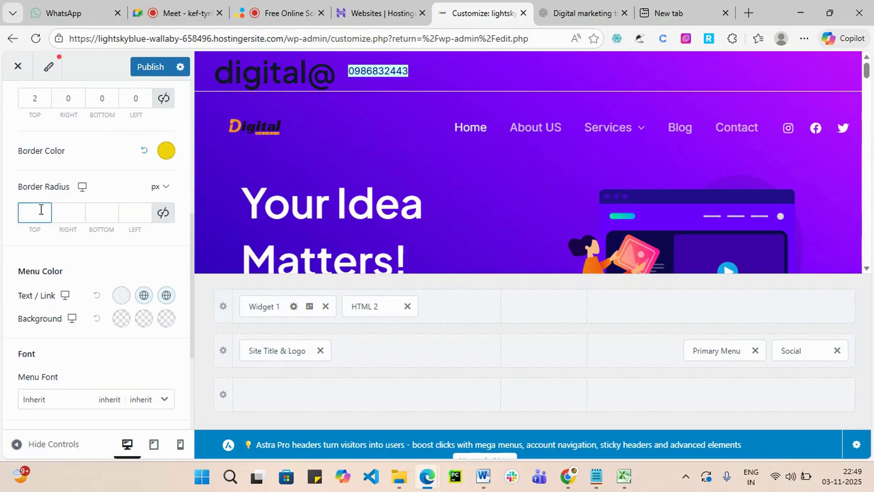
left_click(144, 296)
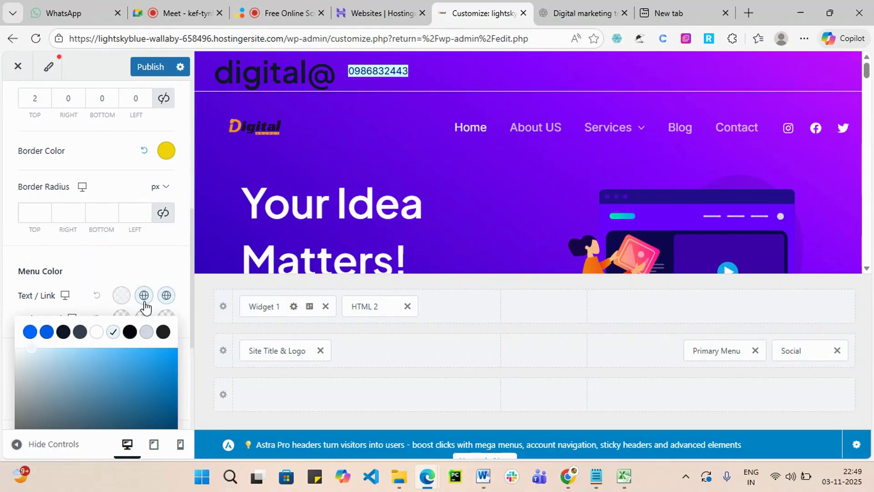
left_click(167, 334)
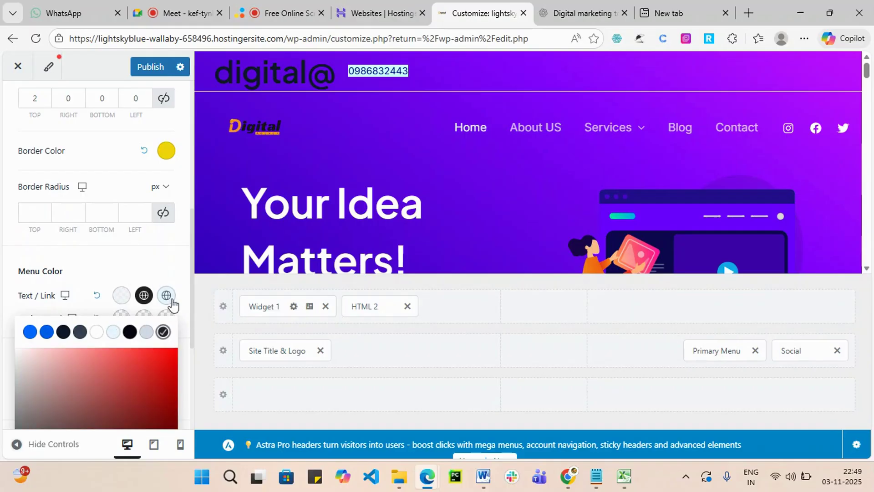
Set the active menu link colour to dark green #064606.
left_click(172, 303)
scroll(96, 379, "down", 3)
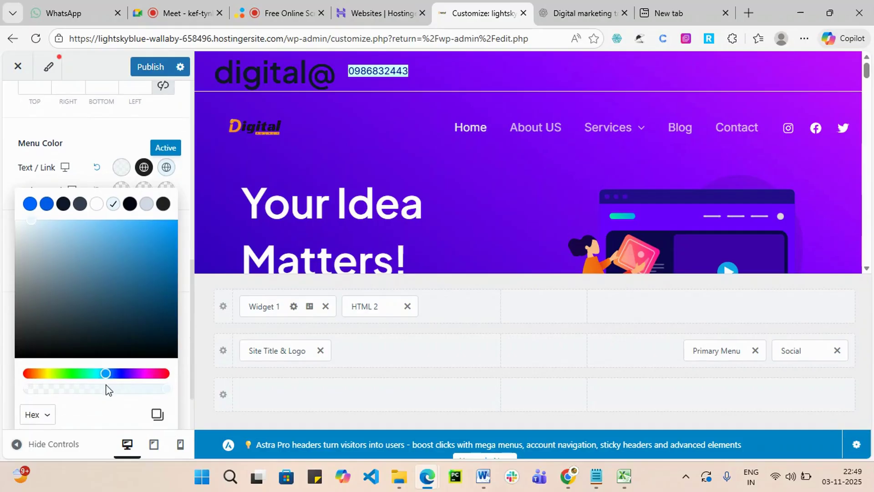
left_click_drag(109, 373, 146, 373)
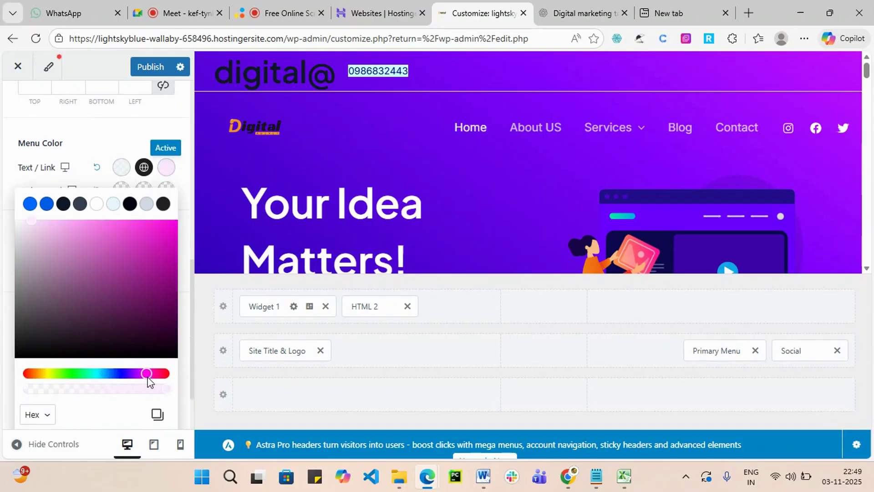
left_click(158, 238)
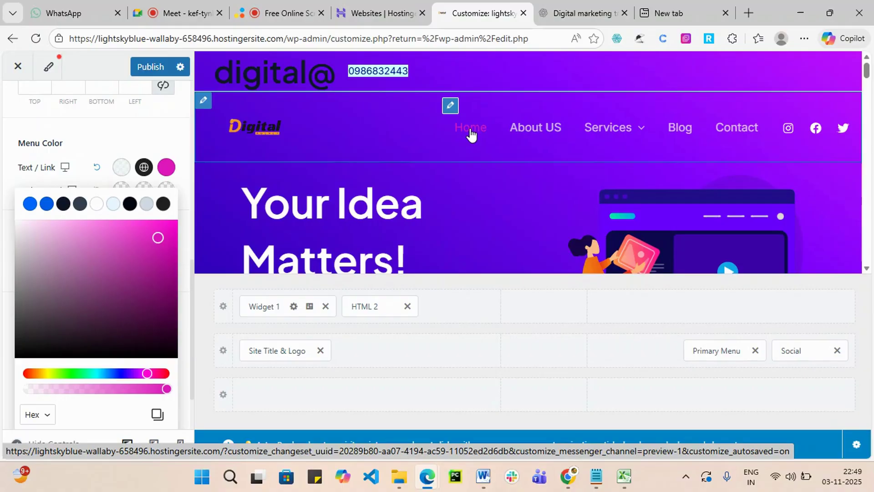
left_click(73, 373)
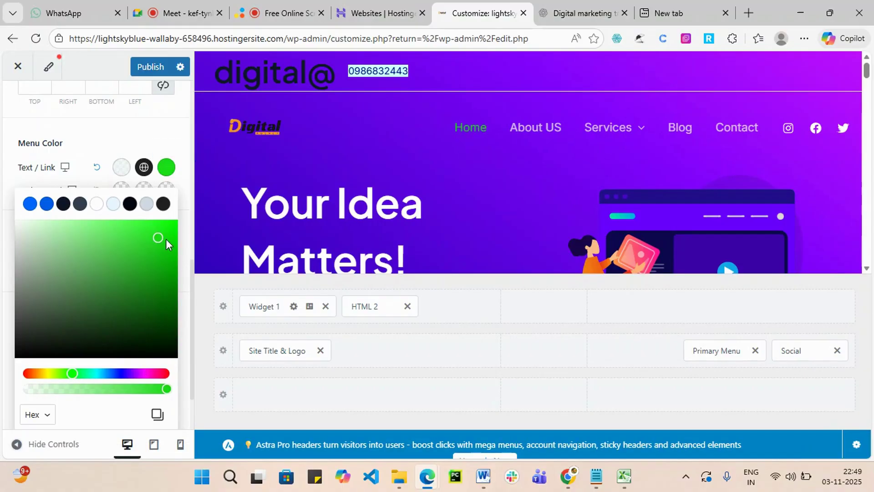
left_click(157, 338)
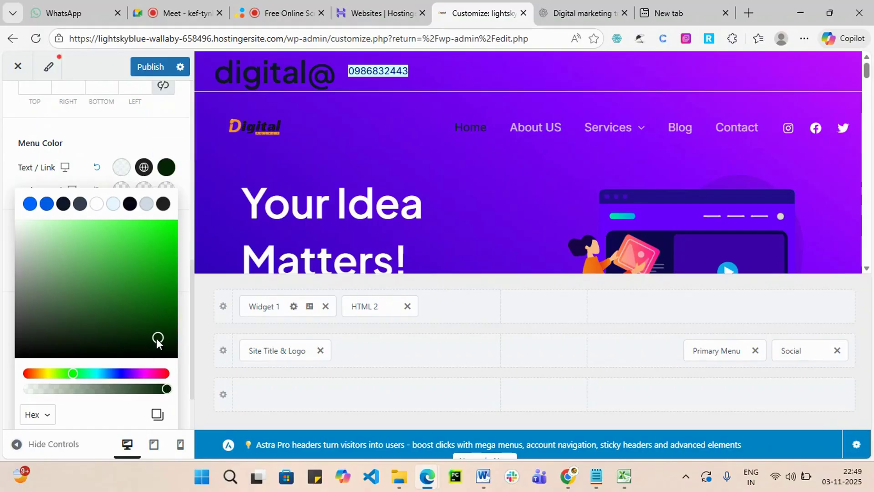
left_click(162, 321)
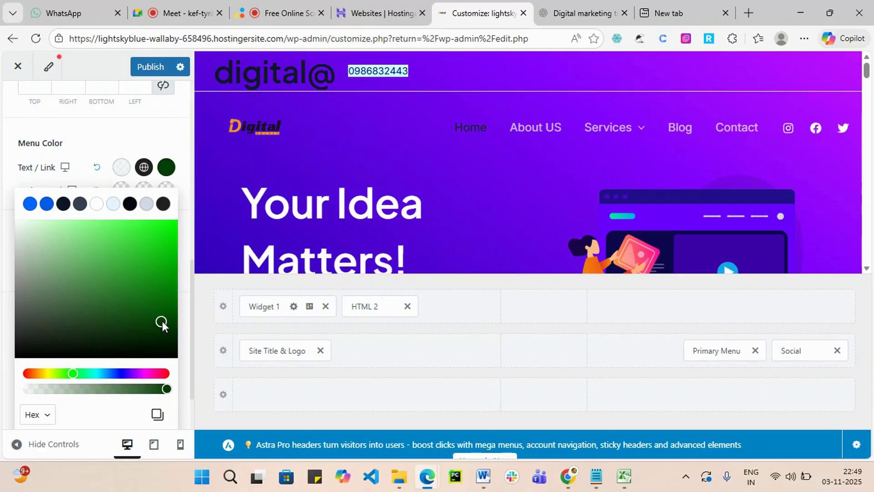
scroll(113, 389, "down", 1)
scroll(112, 388, "down", 1)
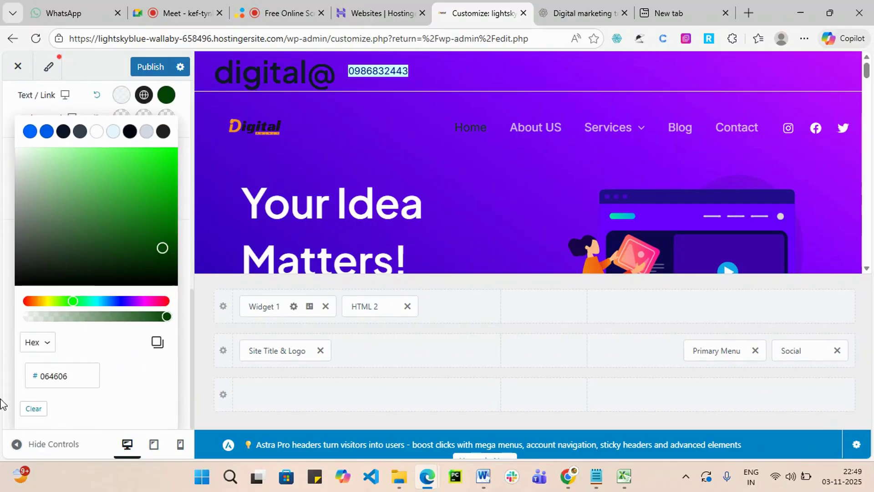
Search the web for colour palettes and open the Color Hunt site.
left_click(683, 13)
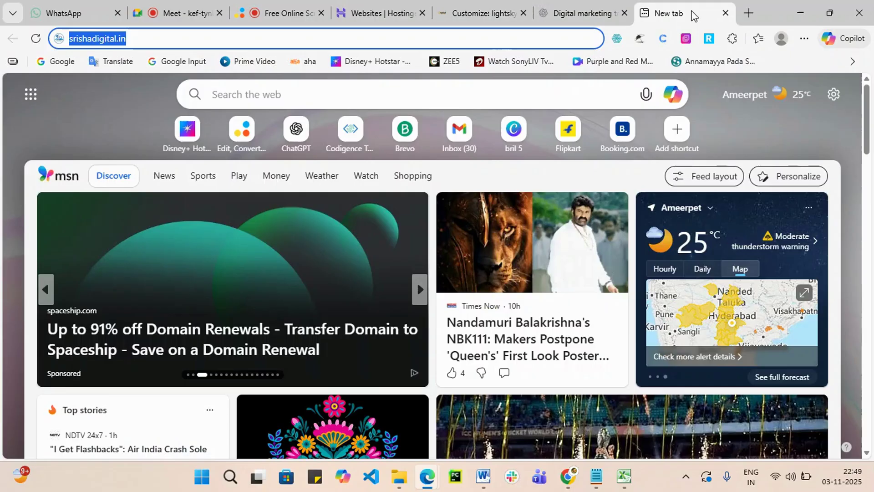
left_click(237, 93)
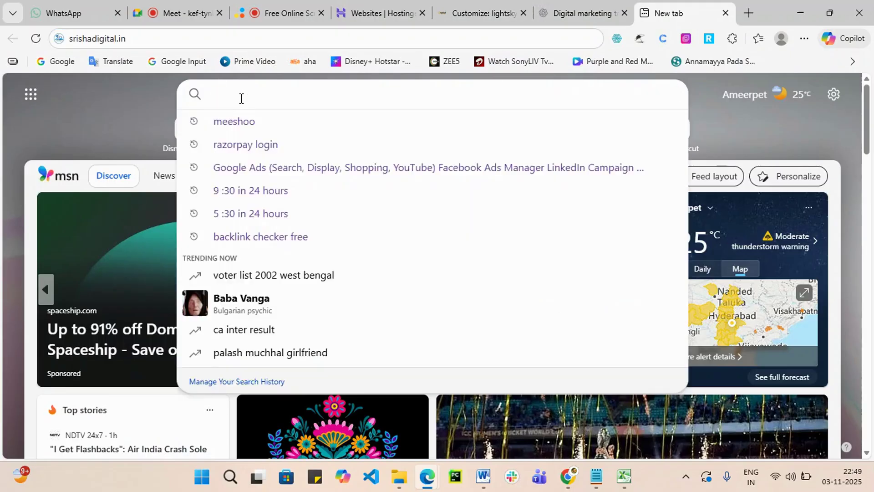
type("colo")
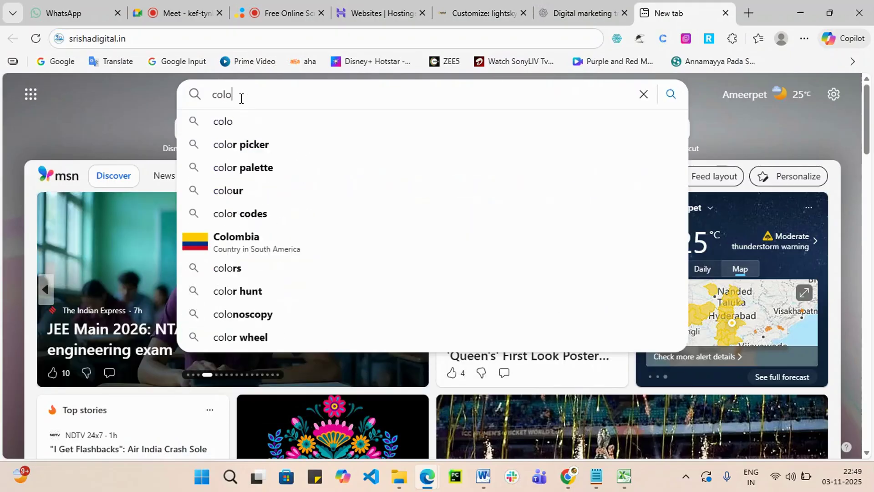
type("ue")
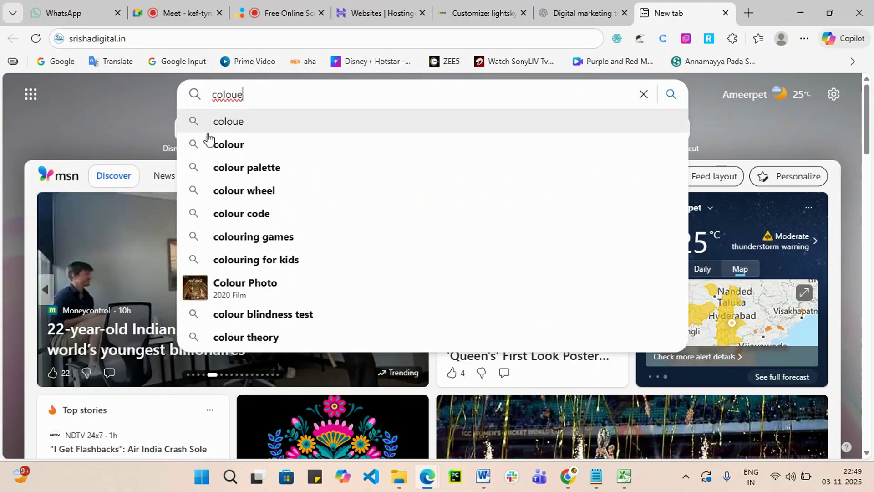
left_click(221, 168)
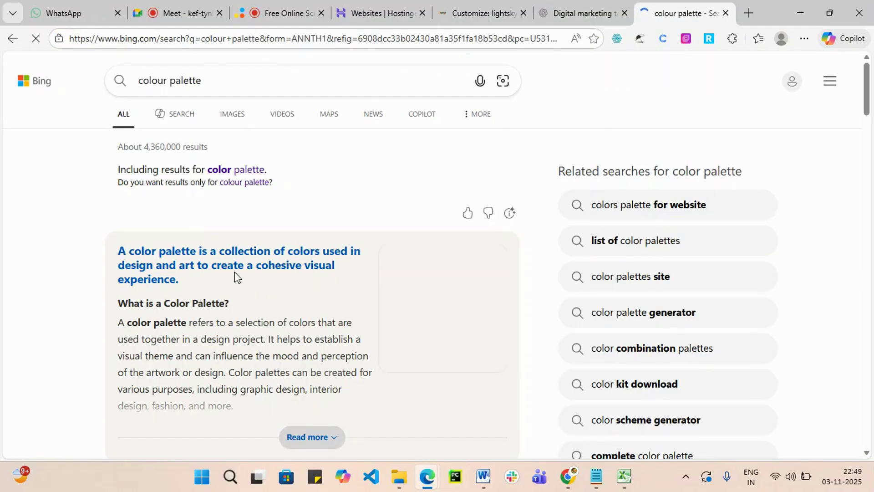
scroll(240, 269, "down", 6)
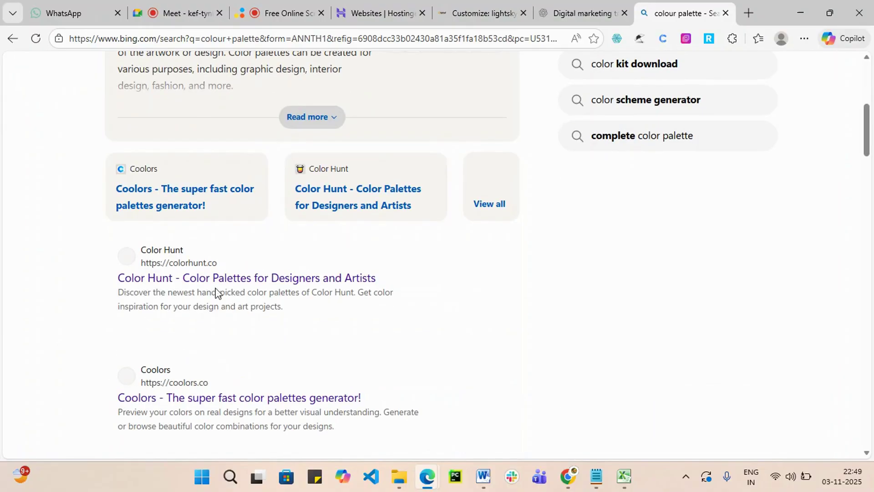
left_click(223, 278)
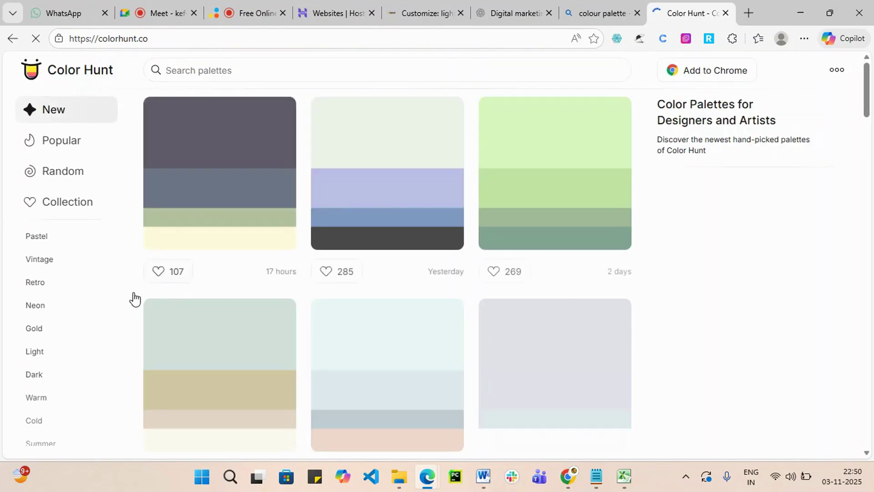
Copy the deep red #A72703 from a Color Hunt palette.
scroll(301, 326, "down", 8)
scroll(349, 332, "down", 2)
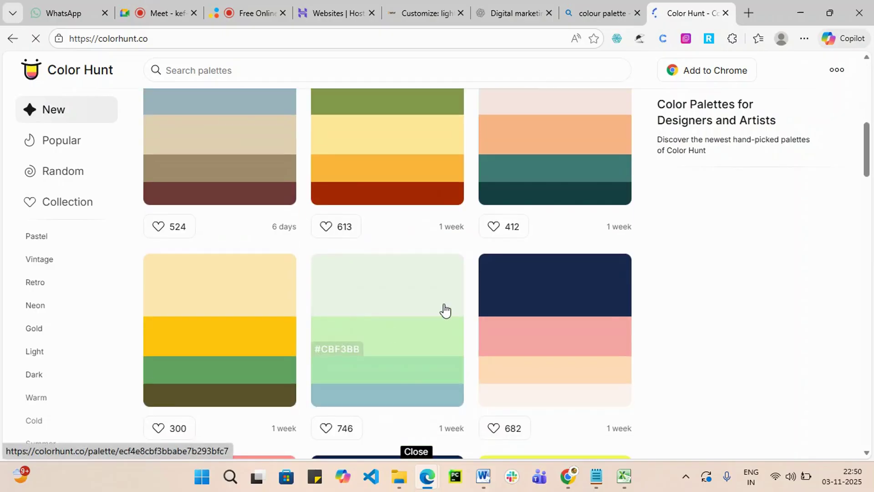
left_click(336, 201)
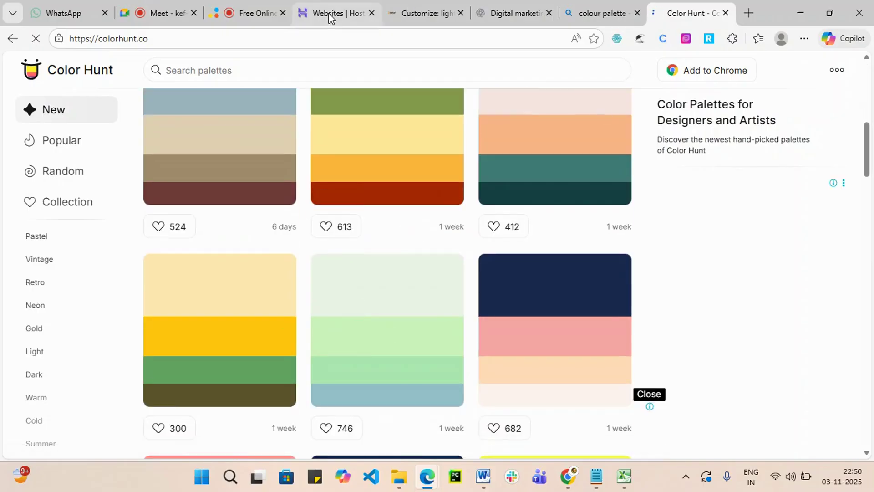
left_click(428, 12)
Replace the active link hex value 064606 with the copied red A72703.
left_click(476, 16)
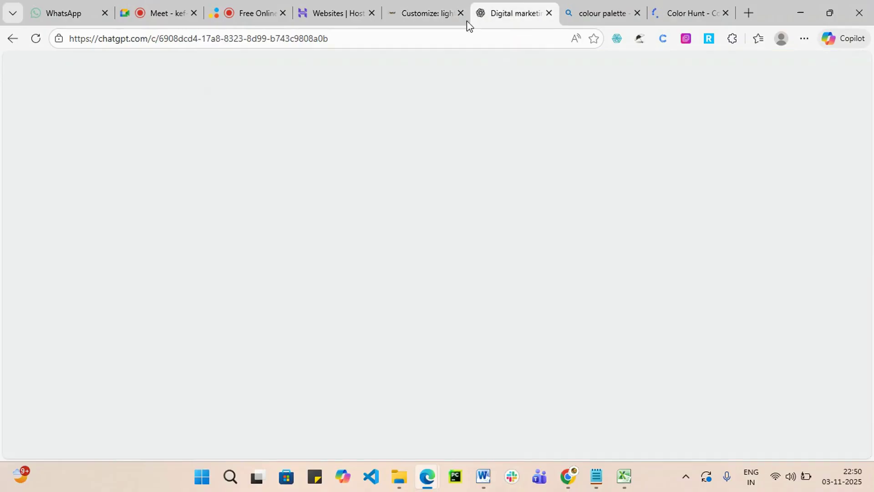
left_click(408, 14)
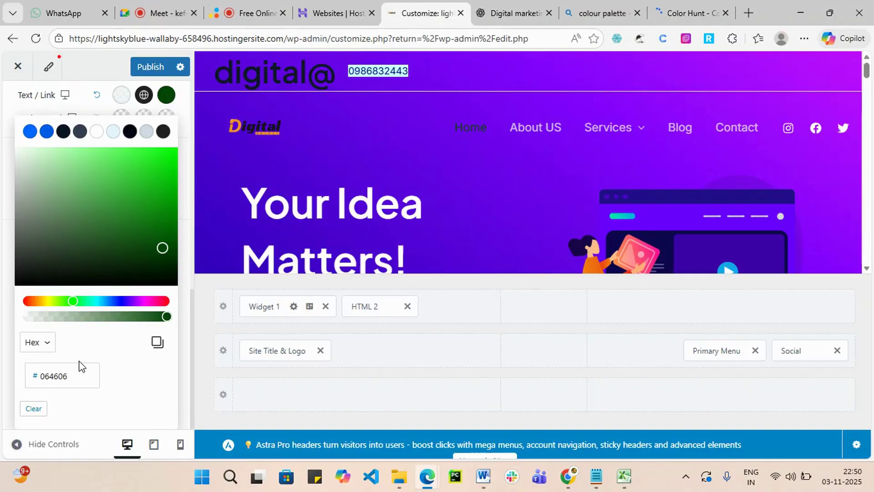
left_click(78, 371)
left_click_drag(76, 371, 27, 374)
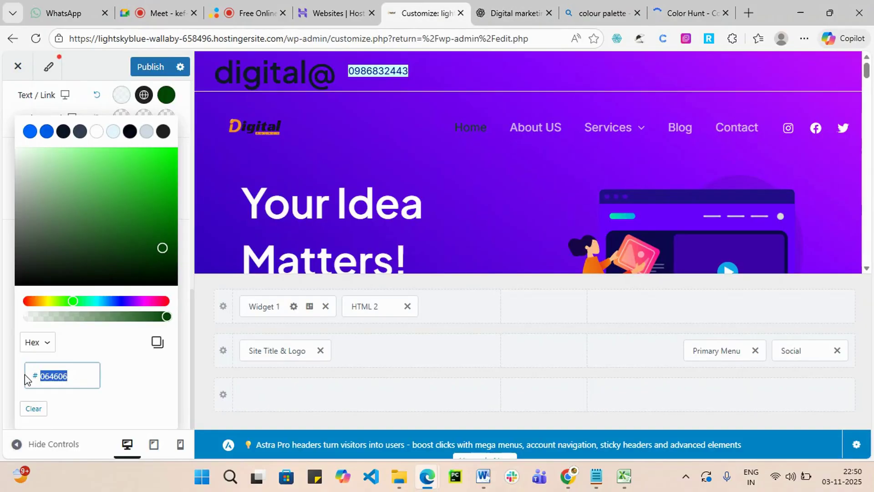
key("ctrl+v")
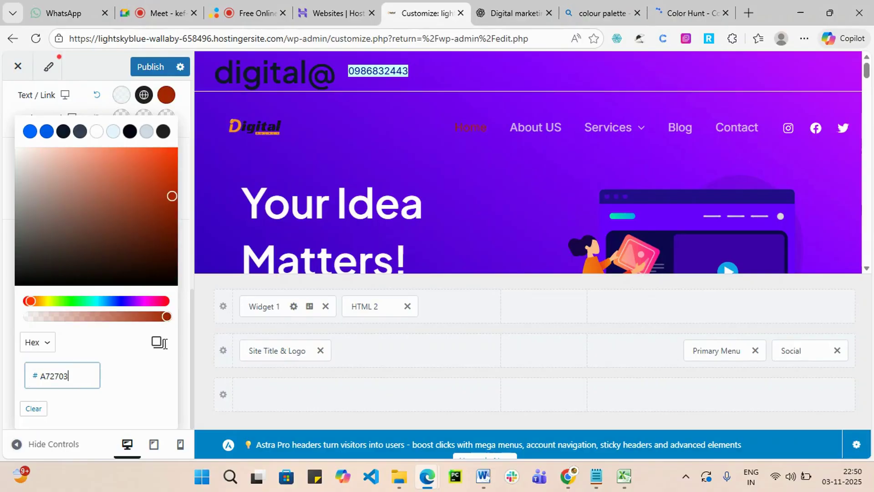
Copy yellow #FFC50F from Color Hunt and paste it as the active link colour.
left_click(690, 14)
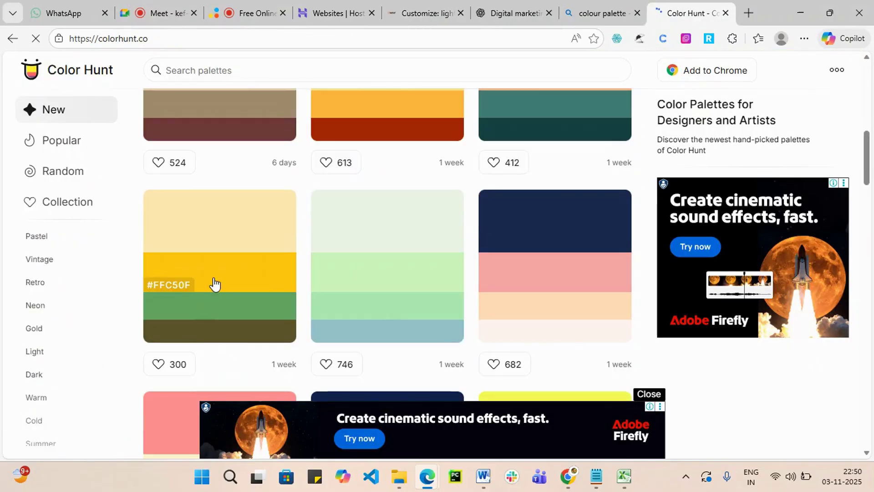
left_click(168, 286)
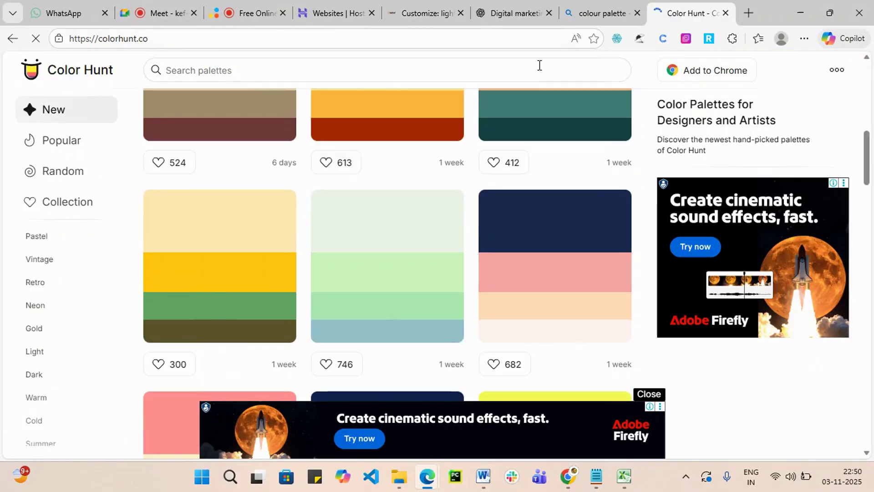
left_click(397, 7)
left_click(528, 4)
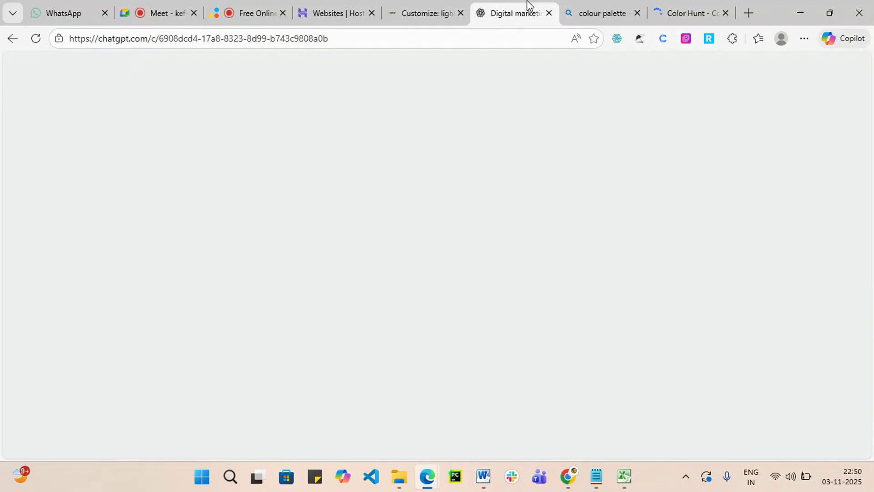
left_click(423, 12)
left_click_drag(76, 381, 33, 373)
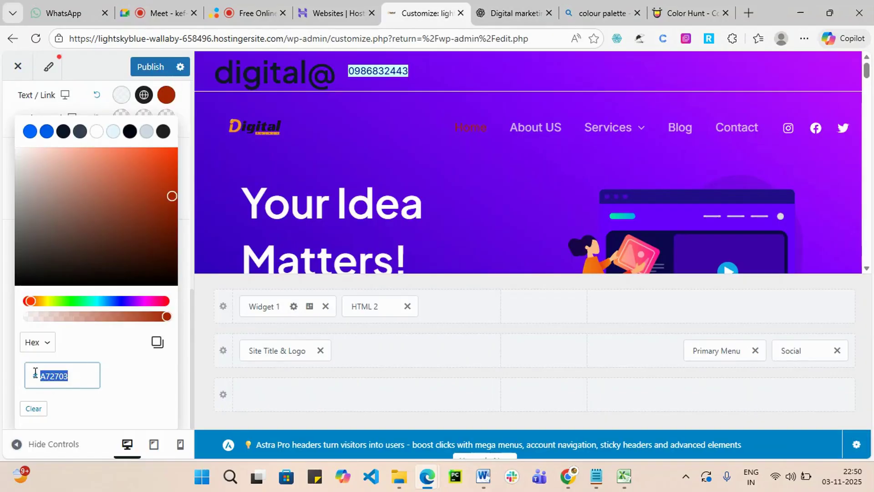
key("ctrl+v")
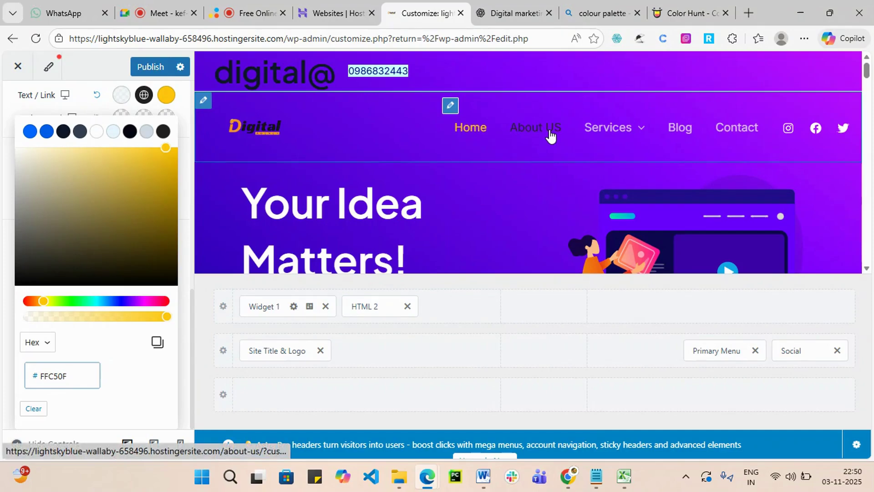
mouse_move(587, 133)
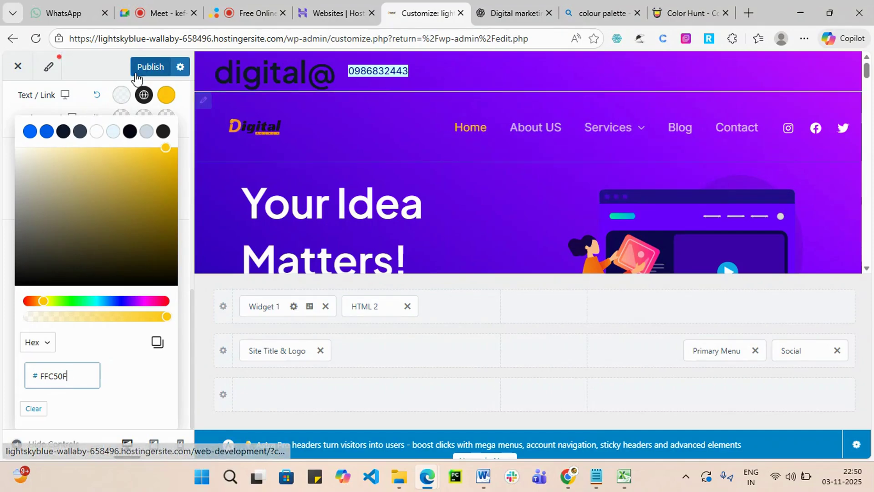
left_click(95, 103)
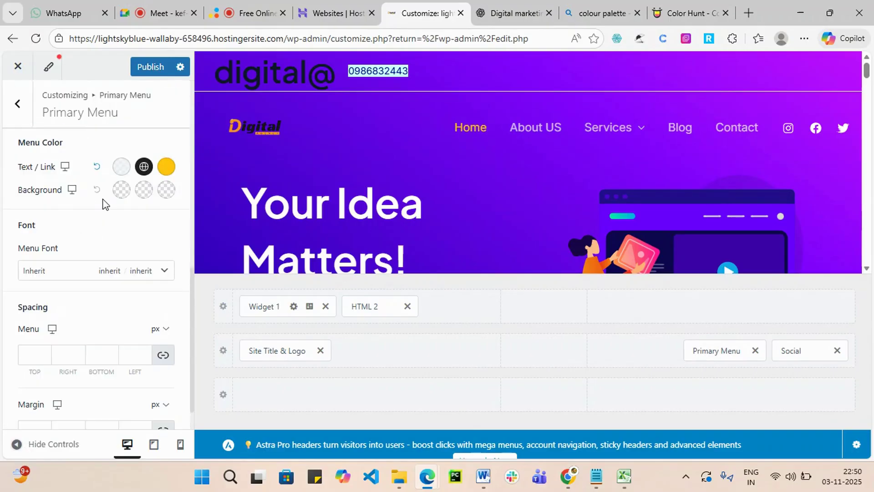
Pick a menu background colour, trying dark red and then light pink.
mouse_move(611, 133)
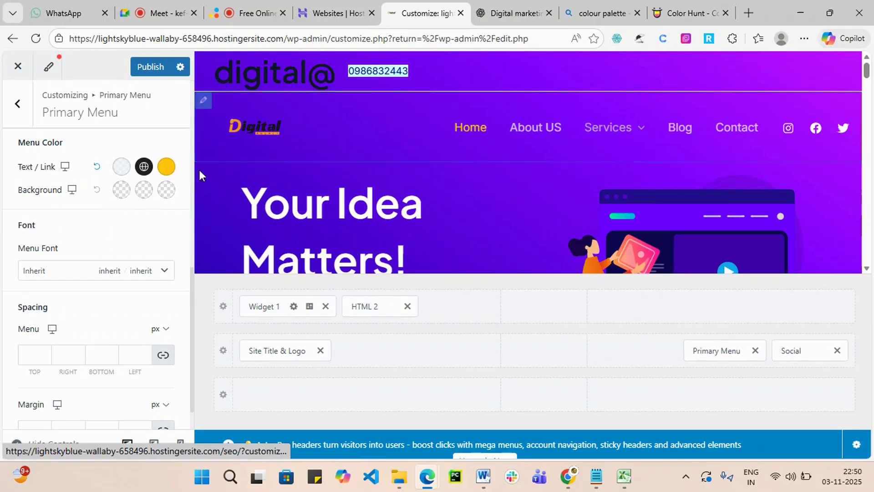
left_click(119, 191)
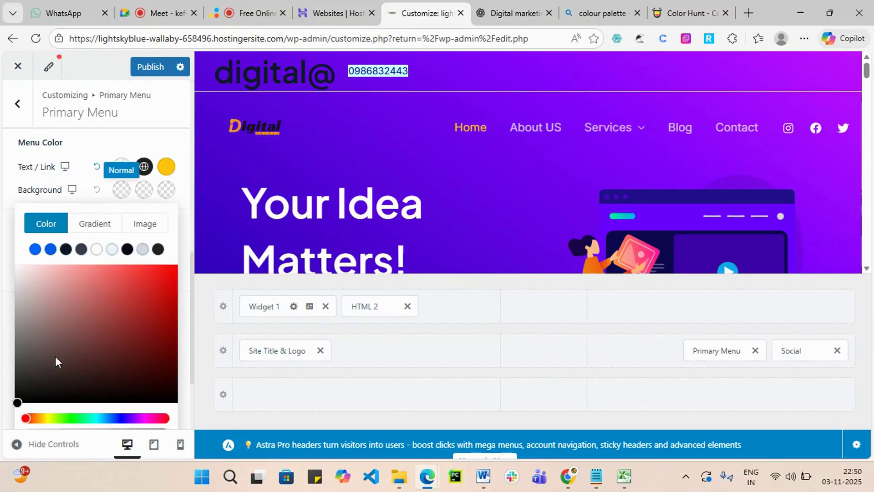
scroll(55, 356, "down", 3)
left_click(103, 302)
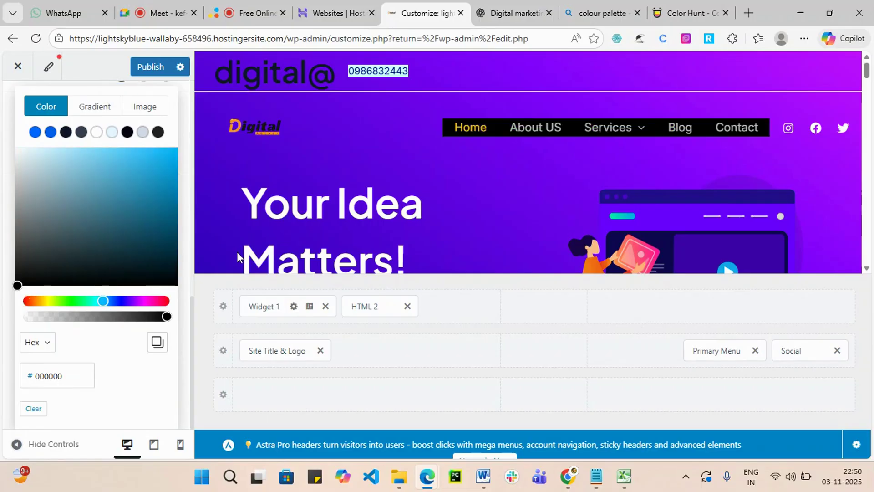
left_click(25, 301)
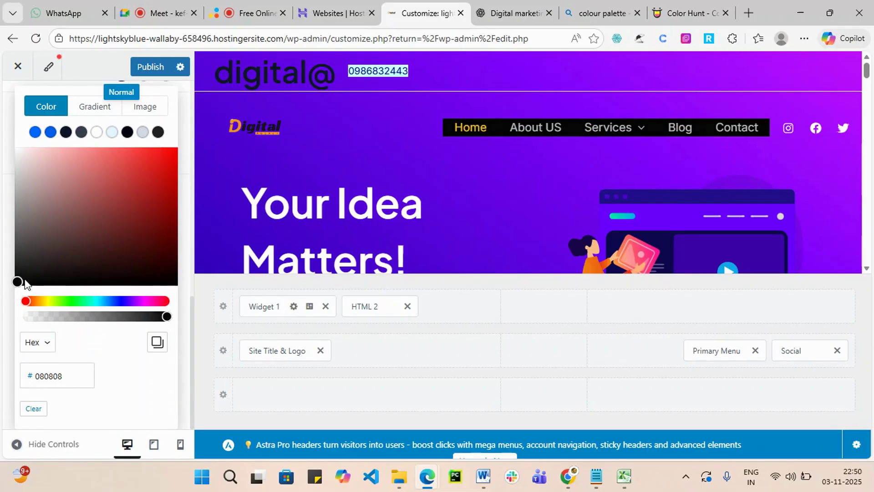
left_click(154, 224)
left_click(149, 206)
left_click_drag(149, 206, 58, 163)
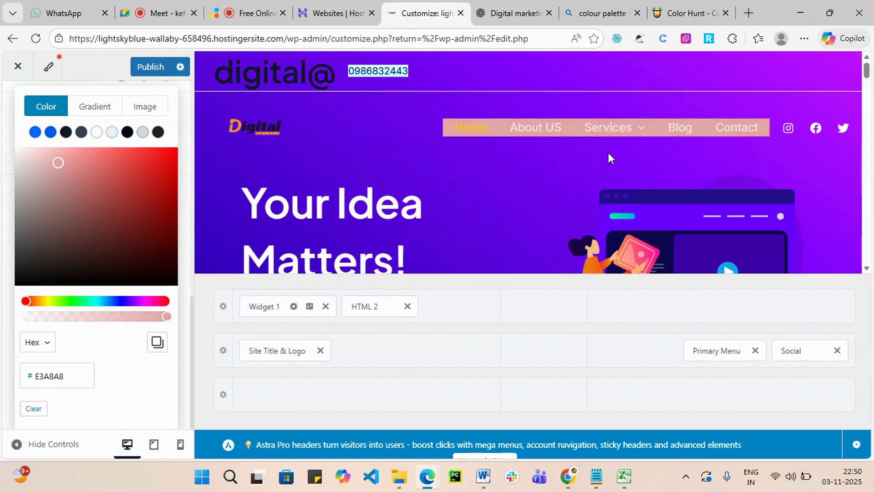
mouse_move(652, 132)
Switch the background colour to RGB and set it to 196, 26, 168.
left_click(47, 344)
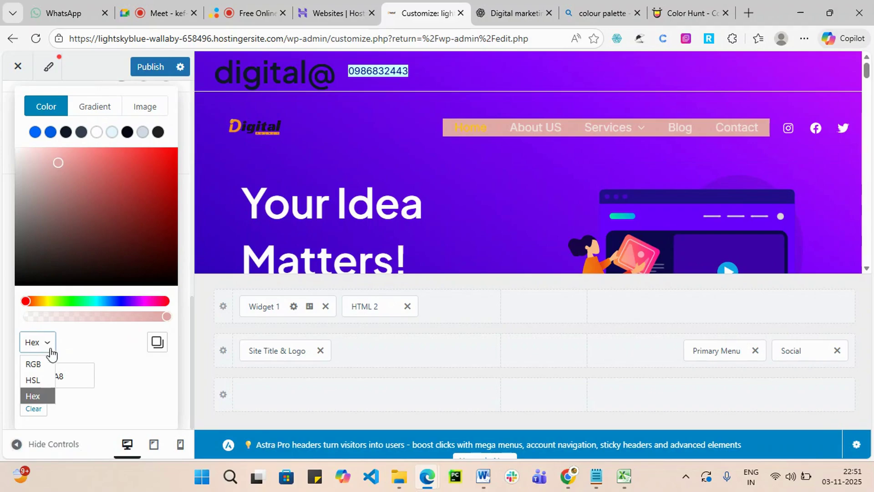
left_click(39, 362)
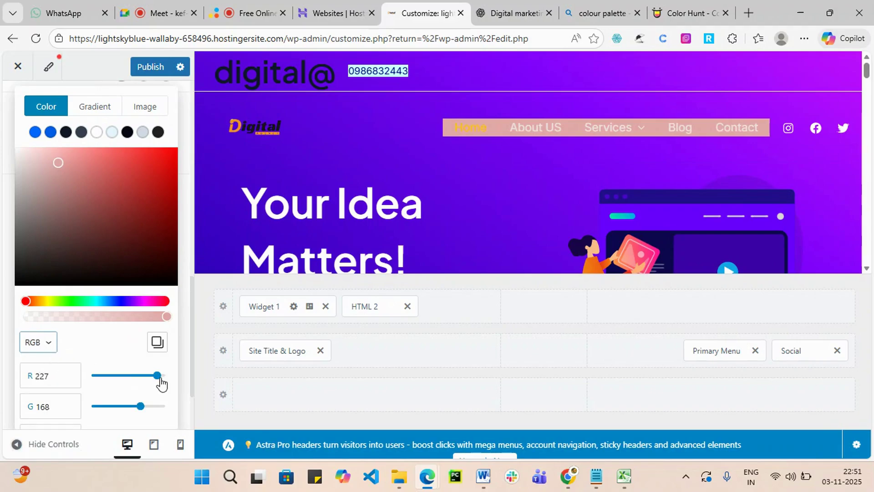
mouse_move(157, 376)
left_mouse_down()
mouse_move(138, 377)
mouse_move(163, 377)
mouse_move(148, 376)
left_mouse_up()
left_click_drag(132, 408, 99, 405)
scroll(109, 369, "down", 2)
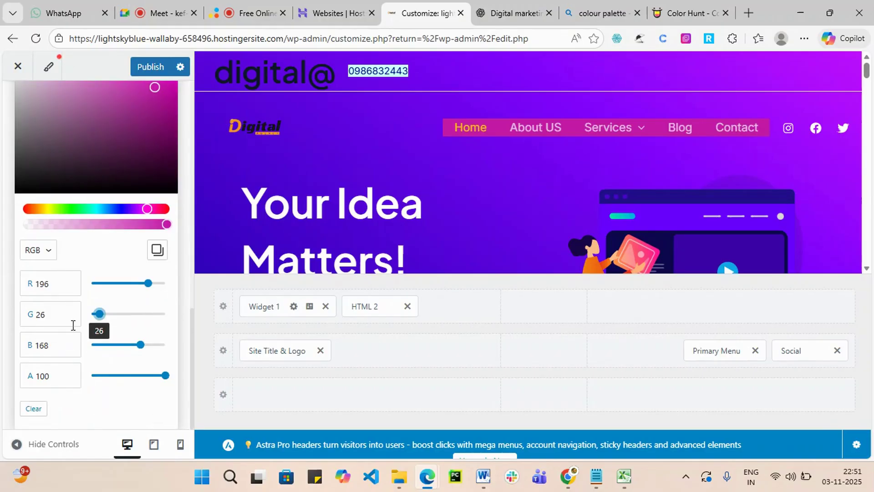
scroll(82, 316, "up", 12)
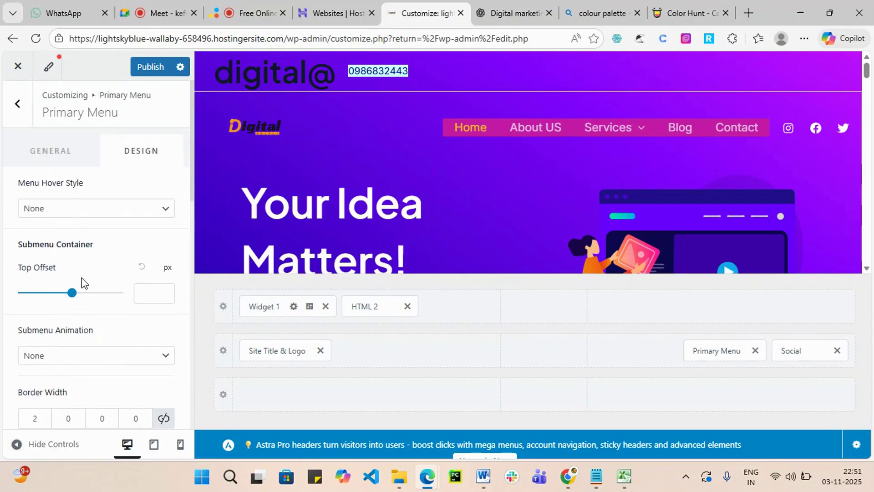
Set the menu hover style to Underline after briefly trying Zoom In.
left_click(54, 157)
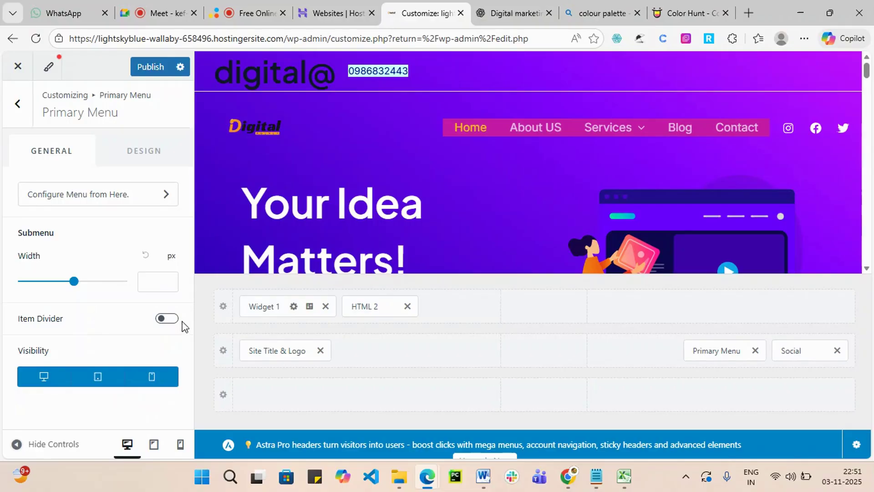
left_click(145, 158)
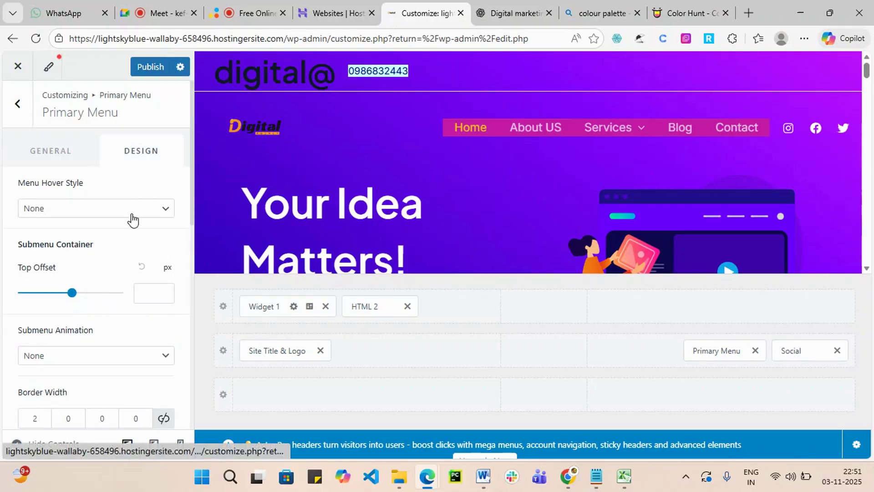
left_click(162, 214)
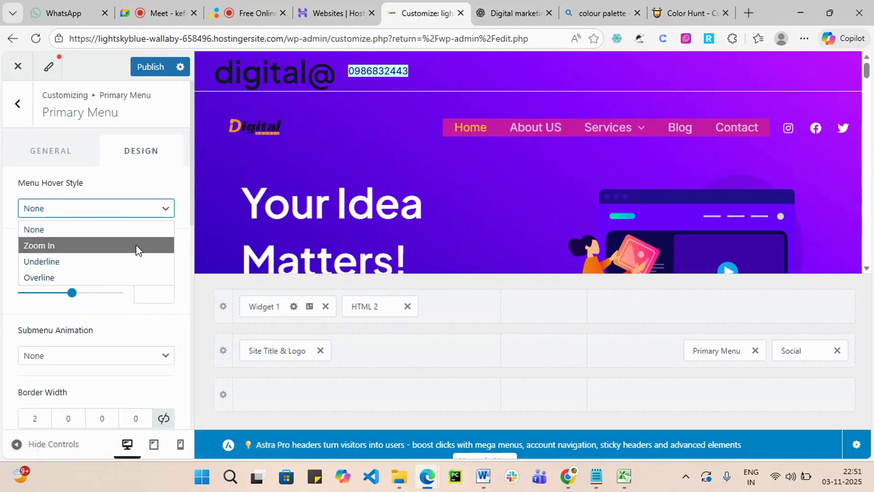
left_click(136, 245)
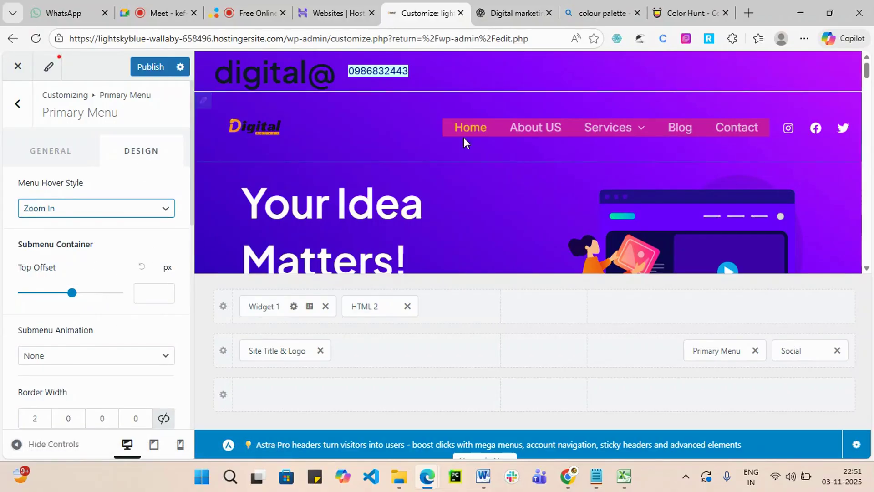
left_click(154, 212)
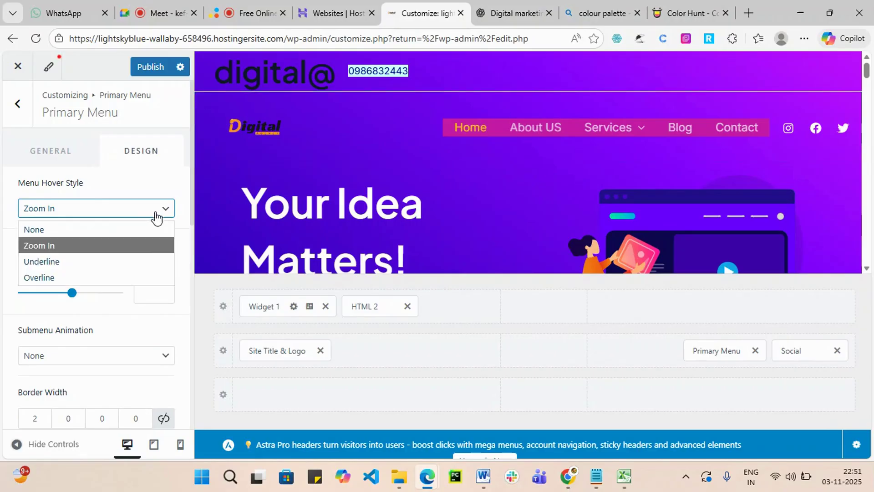
left_click(99, 261)
mouse_move(591, 135)
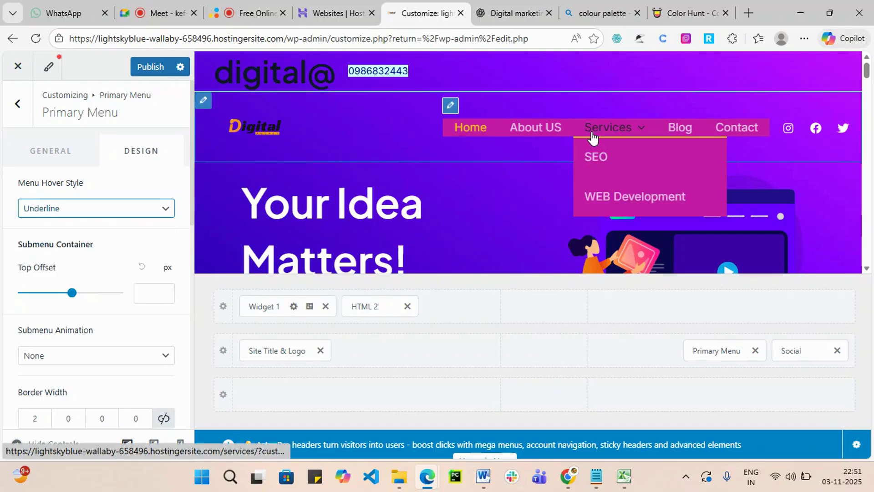
scroll(108, 249, "down", 5)
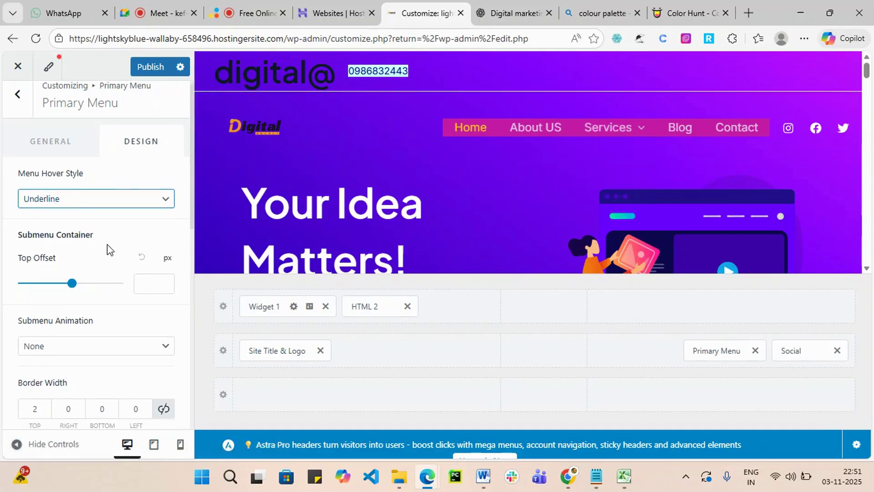
Set menu border widths 5, 10, 0, 0 with a 10 px top radius, and a red hover background.
left_click(45, 163)
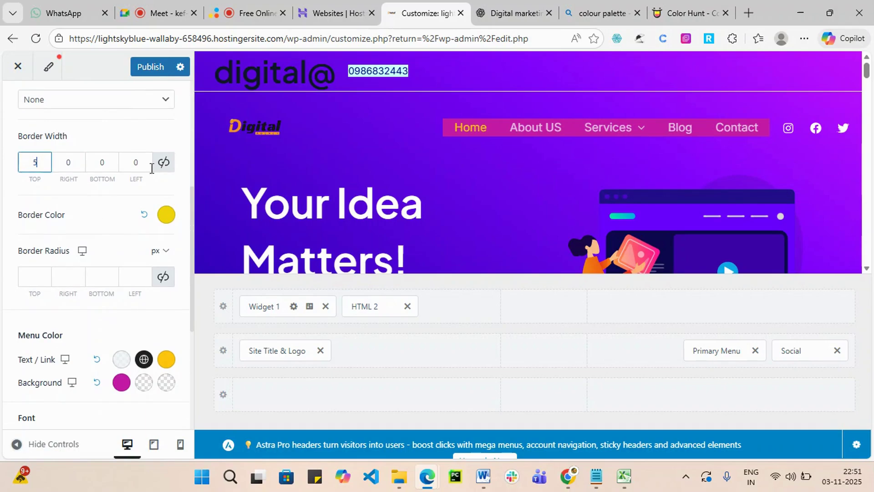
type("5")
double_click(65, 165)
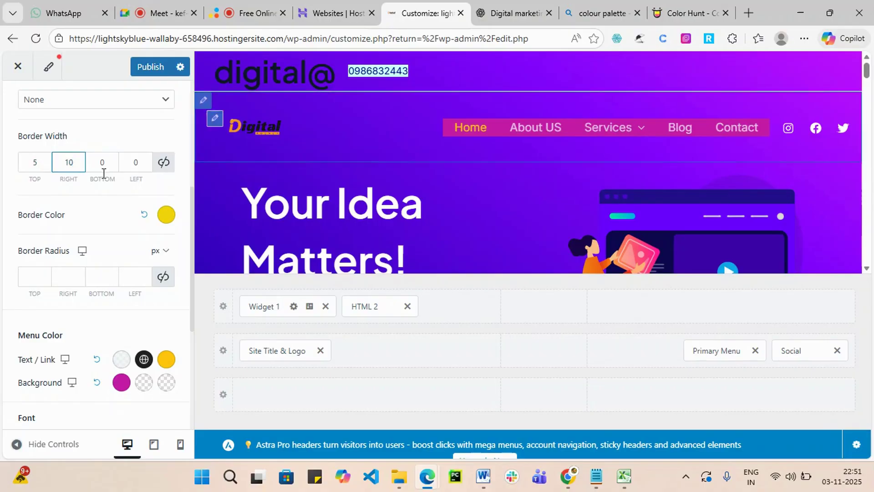
left_click(57, 276)
left_click(35, 276)
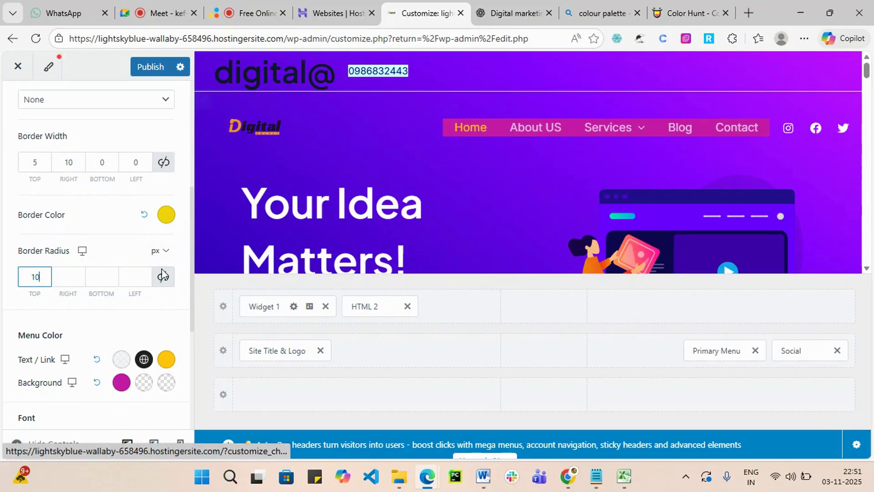
scroll(124, 349, "down", 3)
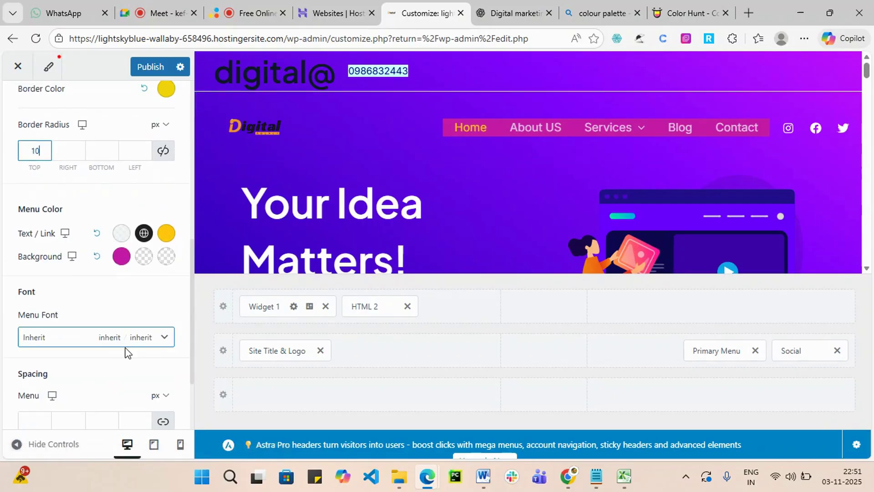
left_click(147, 261)
Give the header menu a red hover background and a black active-item background.
left_click(146, 314)
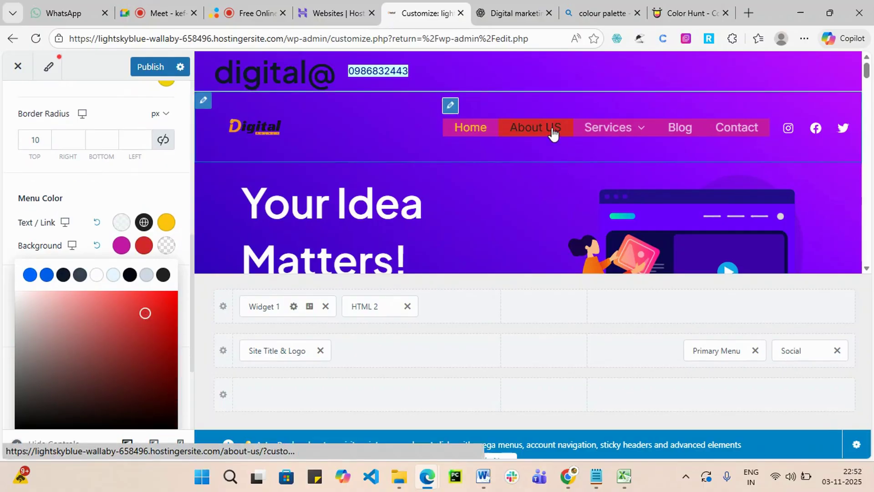
left_click(530, 126)
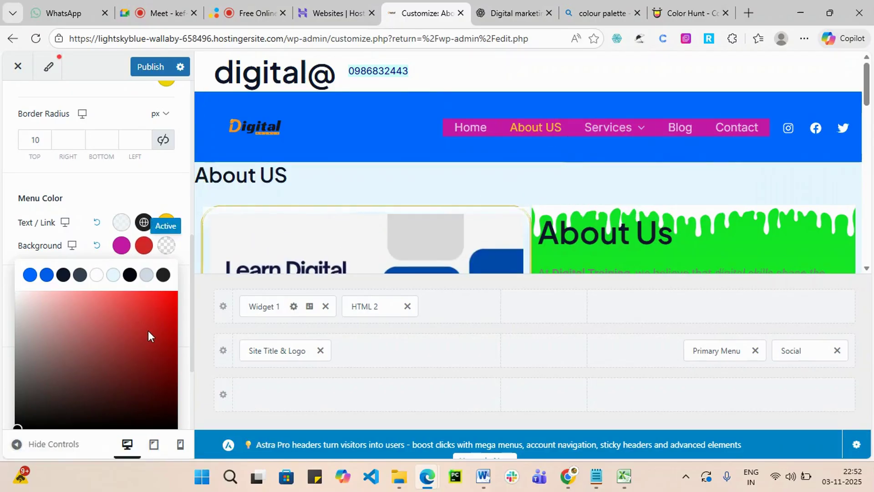
scroll(146, 225, "down", 3)
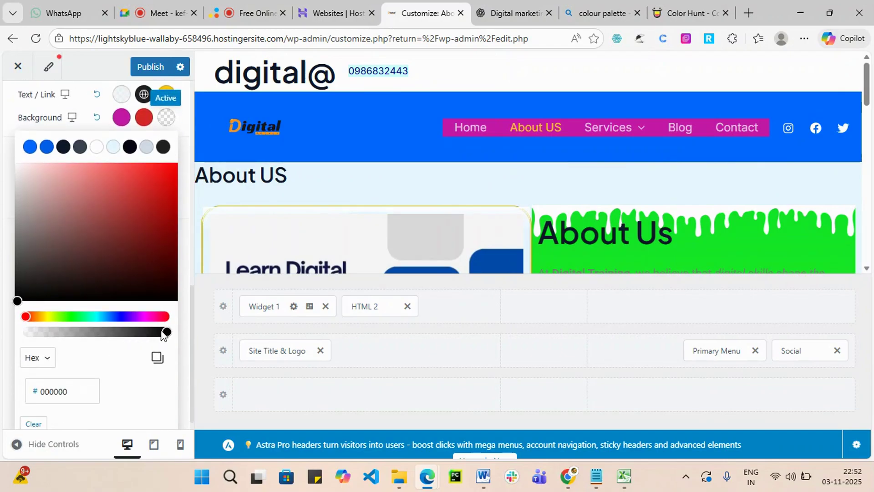
mouse_move(165, 333)
left_mouse_down()
mouse_move(34, 331)
mouse_move(123, 343)
mouse_move(176, 336)
left_mouse_up()
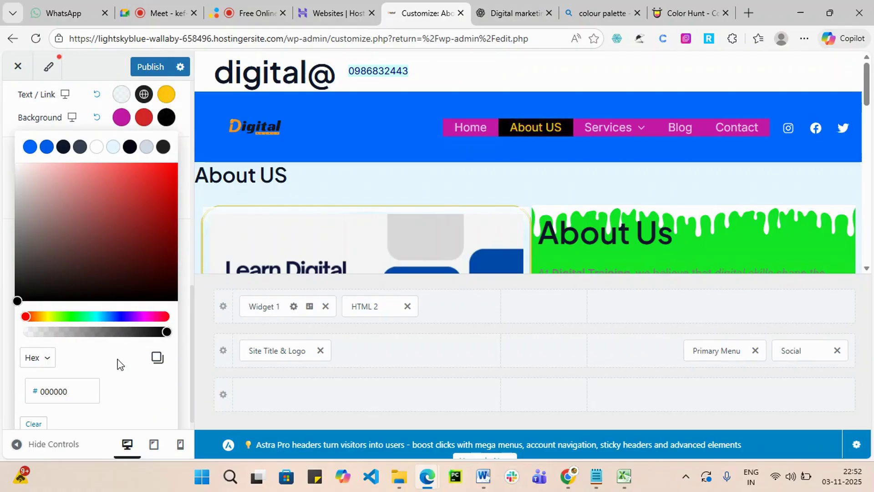
left_click(449, 105)
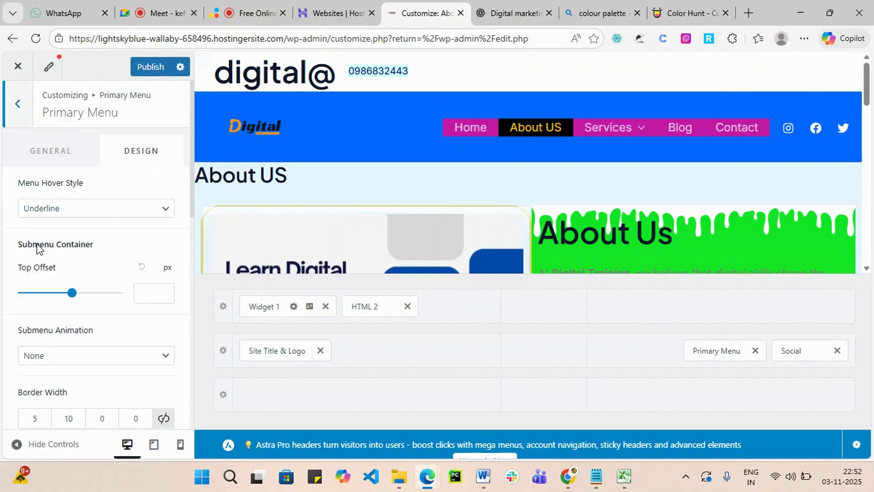
Publish the header menu colour changes and switch to the Google Meet call.
left_click(152, 66)
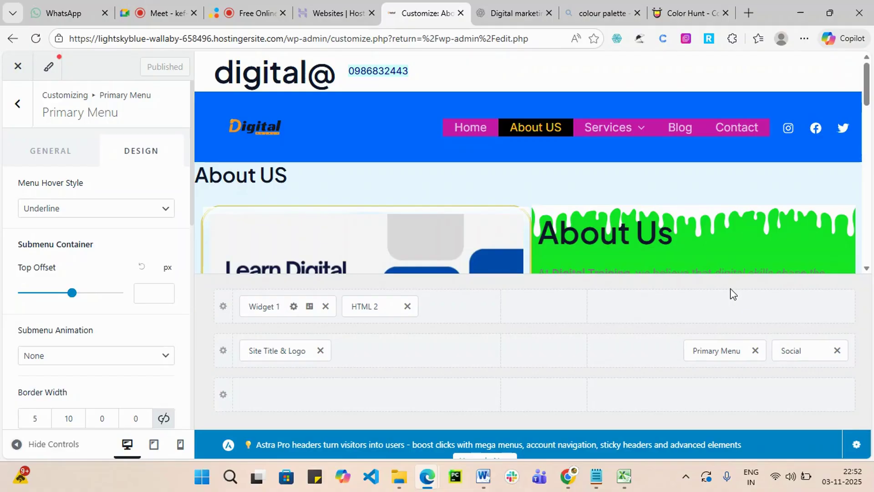
left_click(164, 2)
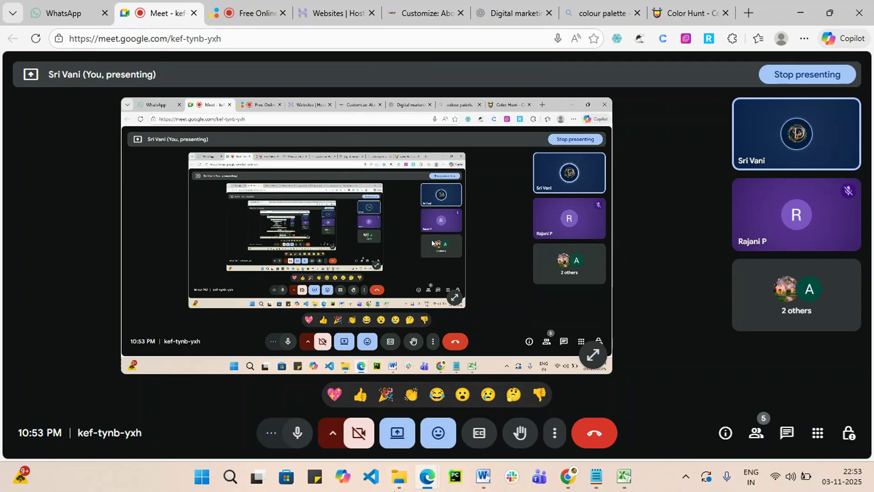
Return to the WordPress customizer and close the floating Meet window.
left_click(496, 14)
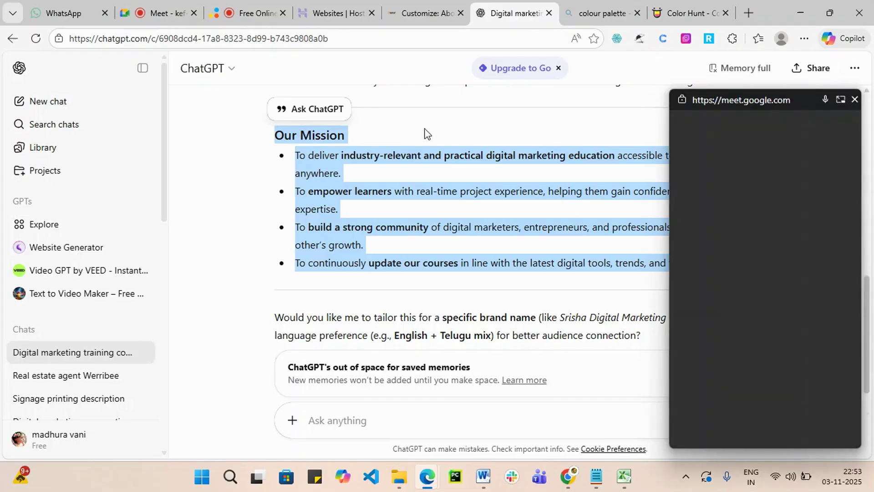
left_click(428, 14)
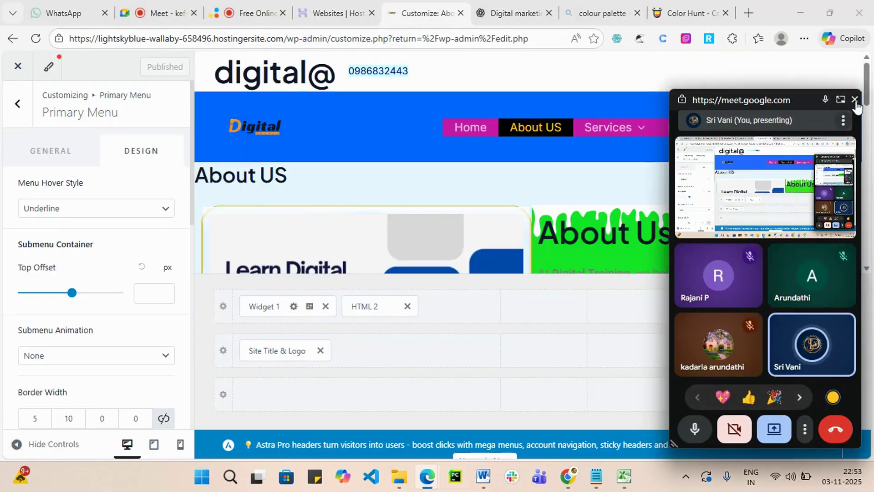
left_click(854, 99)
scroll(422, 204, "down", 10)
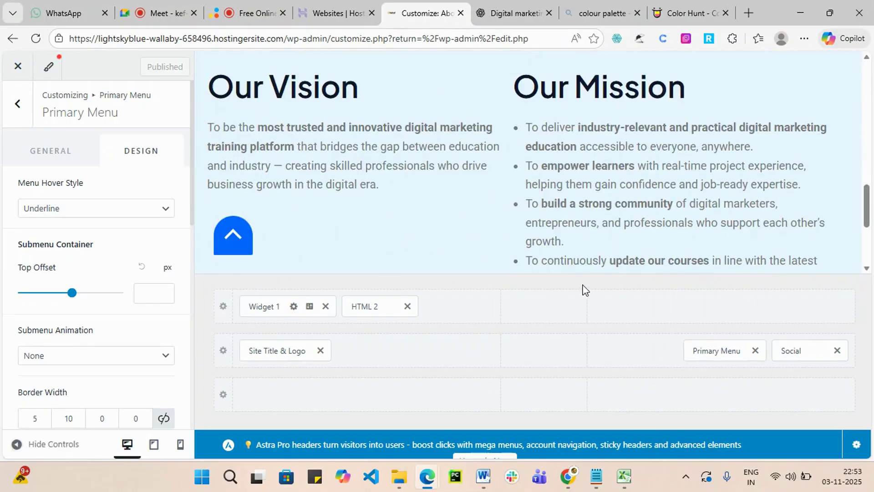
scroll(663, 159, "up", 10)
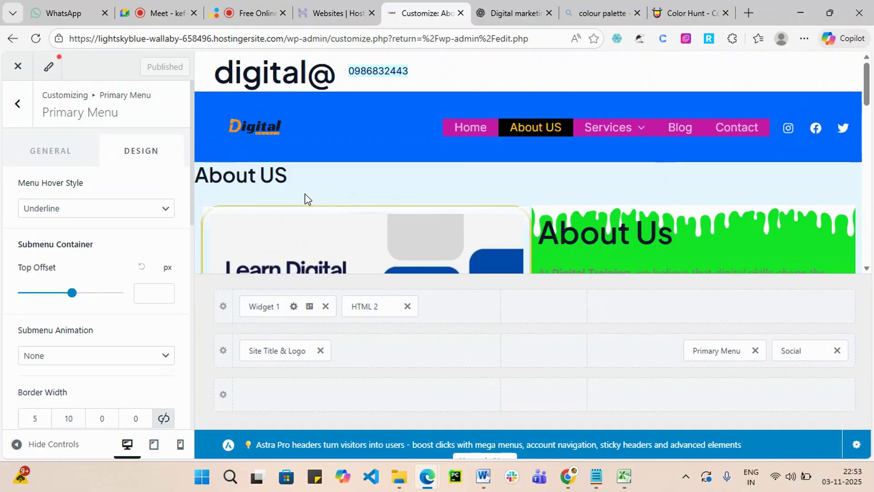
Check the new menu styling on the SEO, Blog and Home pages and open a blank browser tab.
mouse_move(630, 132)
left_click(604, 159)
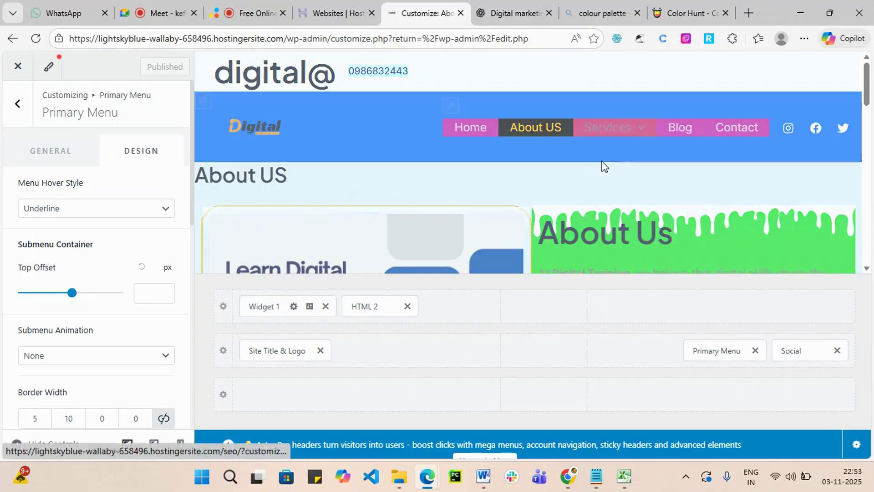
scroll(583, 187, "down", 2)
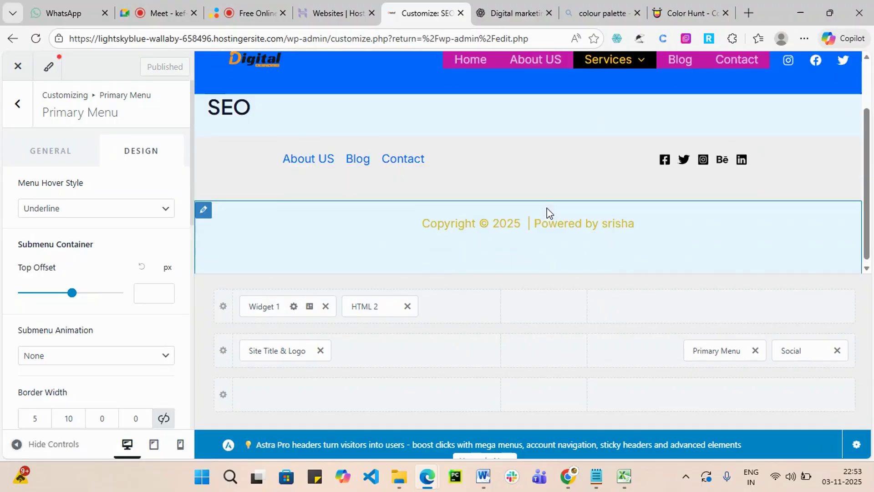
scroll(393, 181, "up", 2)
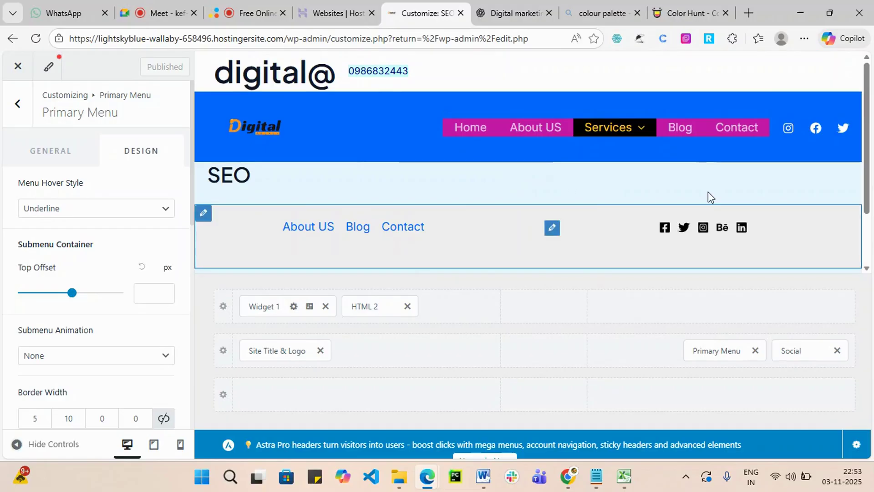
left_click(681, 129)
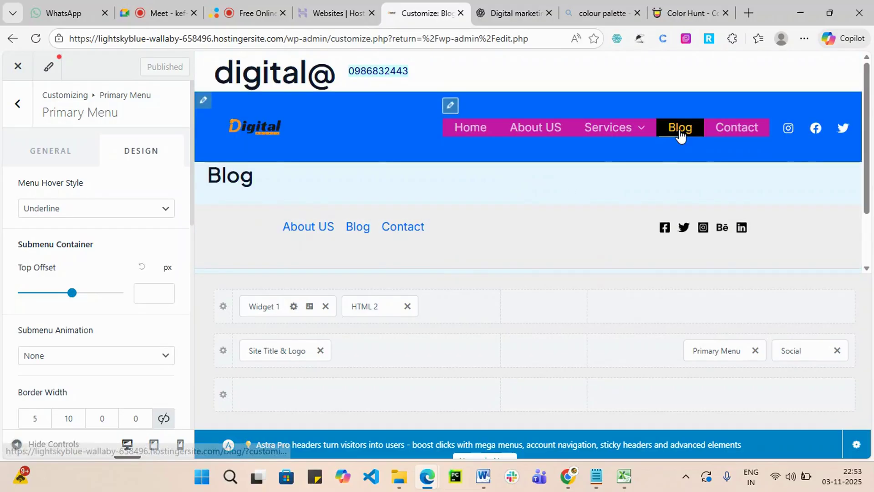
scroll(660, 173, "down", 2)
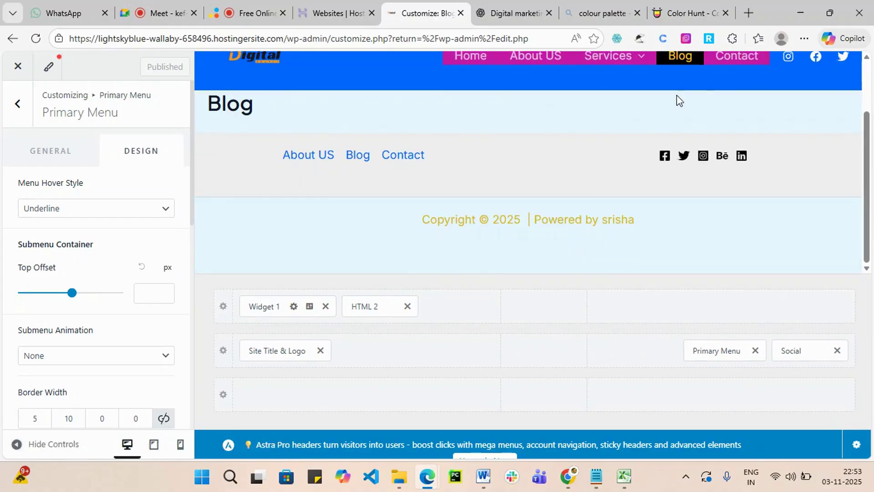
scroll(665, 118, "up", 2)
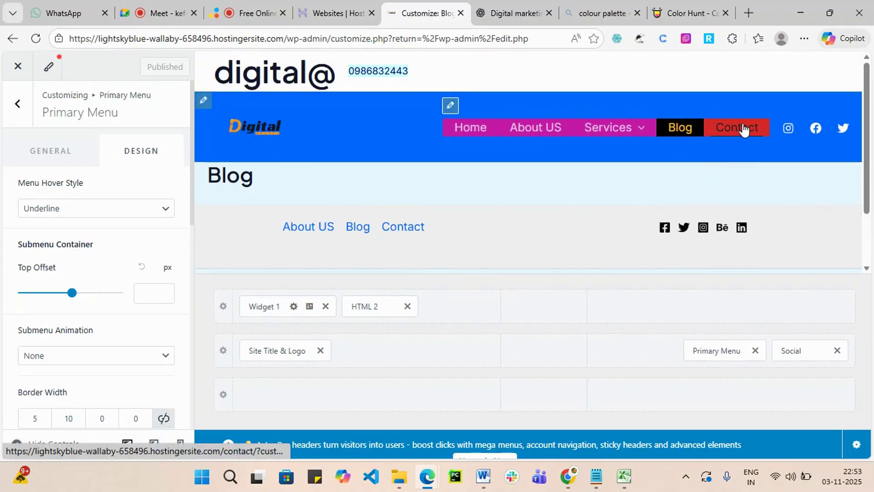
left_click(472, 128)
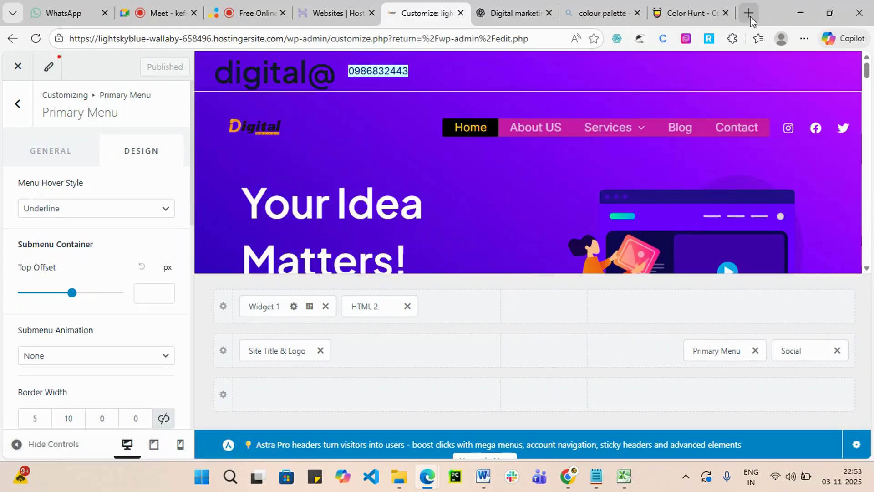
left_click(748, 14)
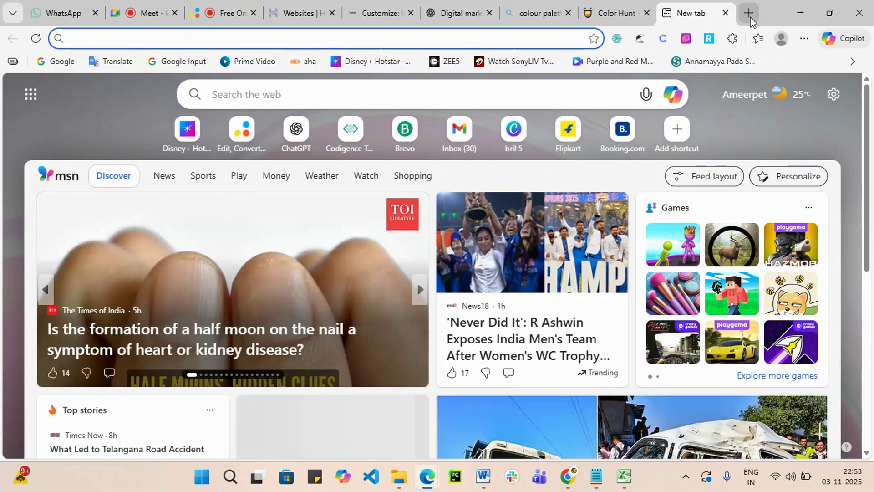
Search Bing for 'digital marketing course' from the new tab's address bar.
type("d")
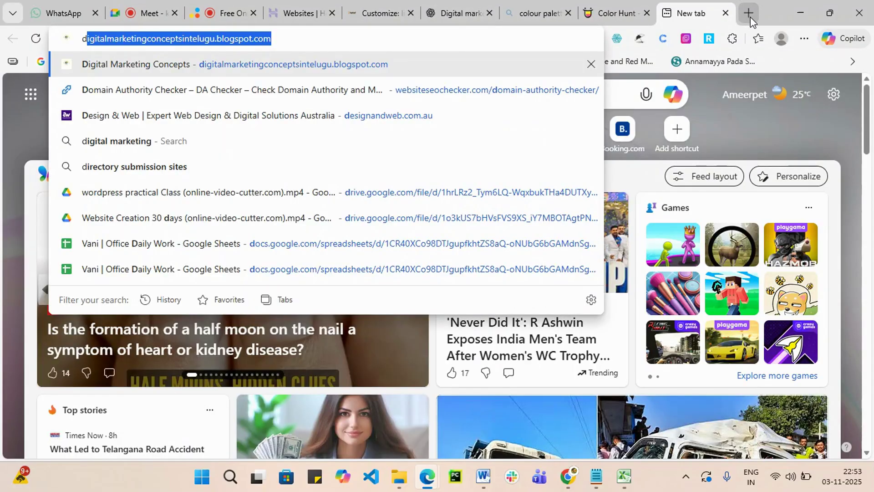
key("BackSpace")
key("BackSpace")
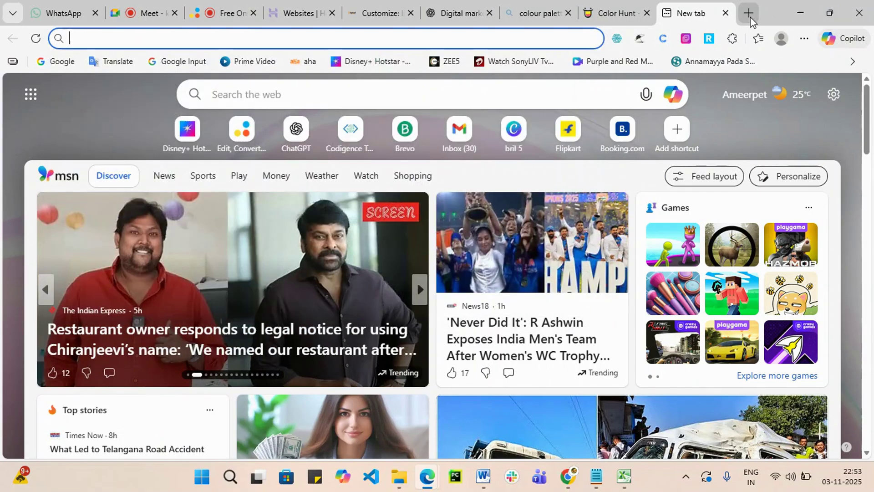
type("digit")
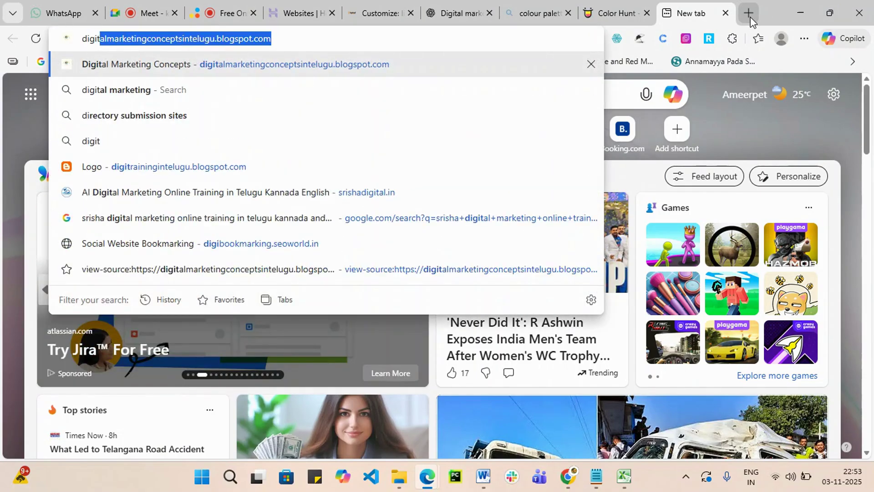
type("al")
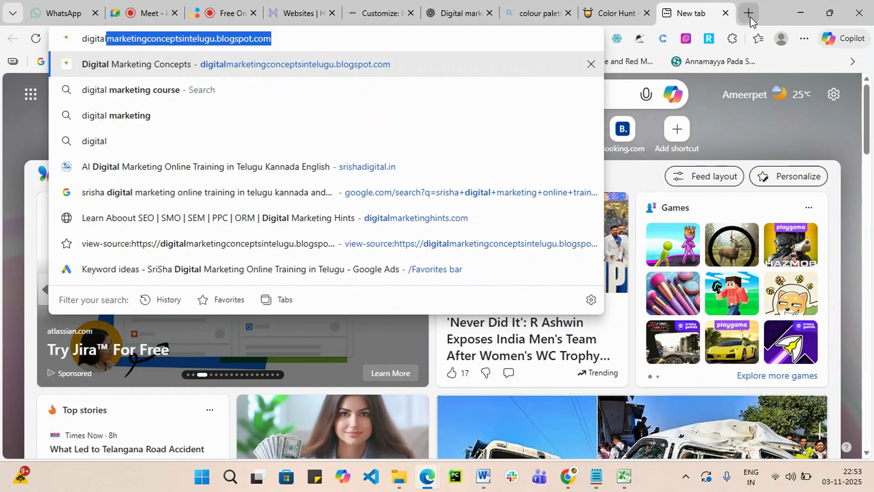
key("Delete")
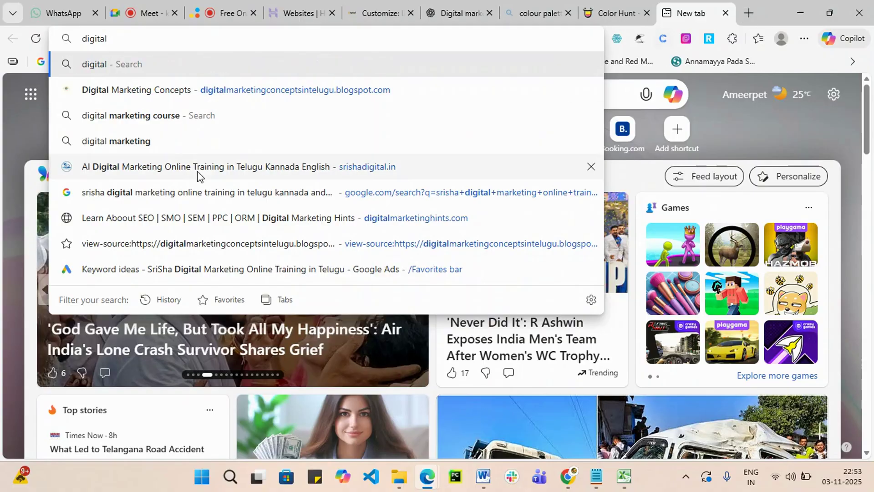
left_click(153, 119)
left_click(154, 119)
scroll(173, 140, "down", 1)
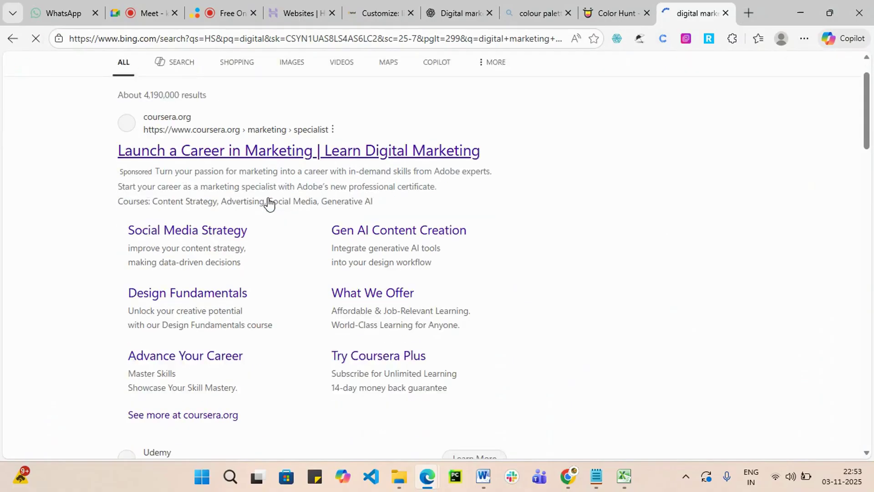
scroll(239, 151, "down", 5)
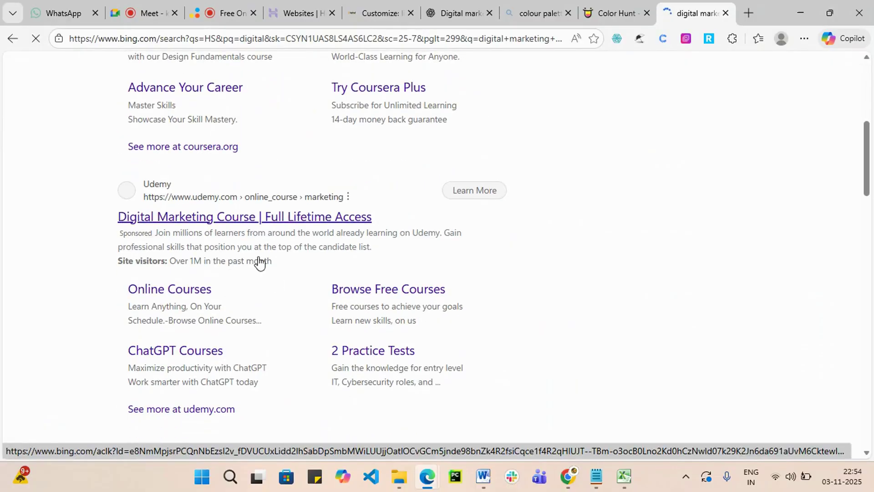
scroll(216, 222, "down", 6)
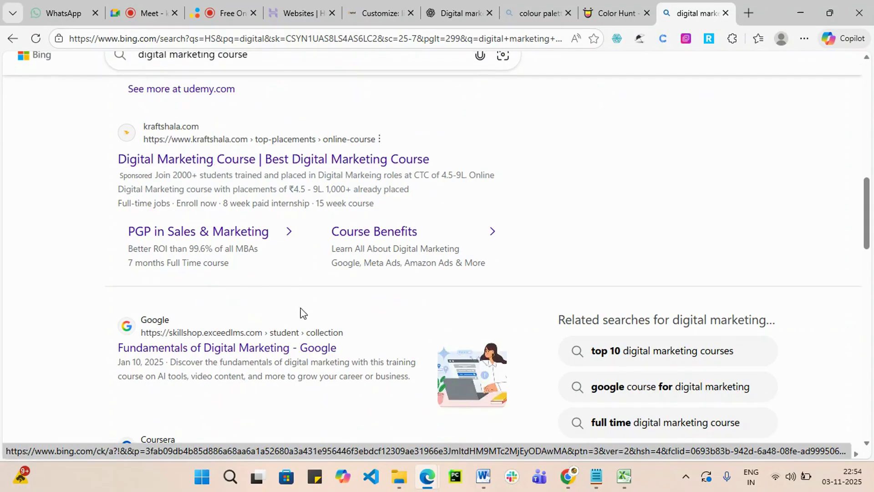
scroll(186, 344, "down", 1)
scroll(228, 300, "up", 9)
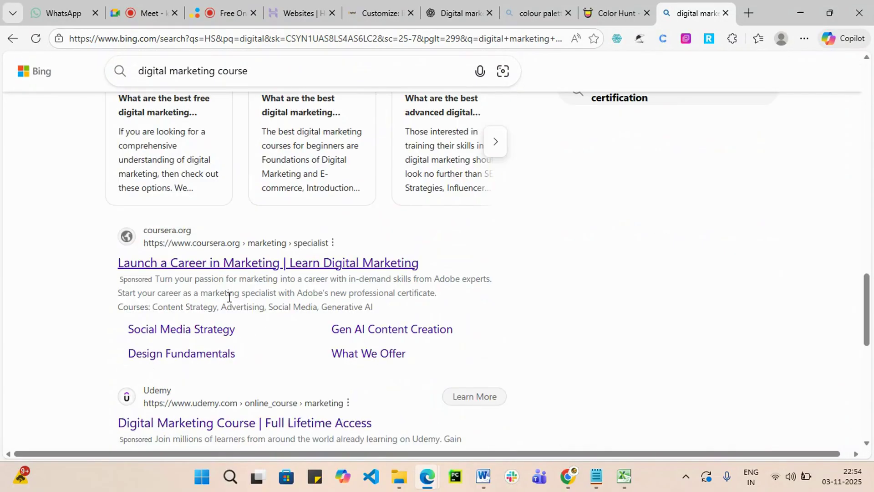
scroll(269, 318, "down", 2)
Refine the search to 'digital marketing course inistutes hyderabad' and scan the results.
left_click(270, 69)
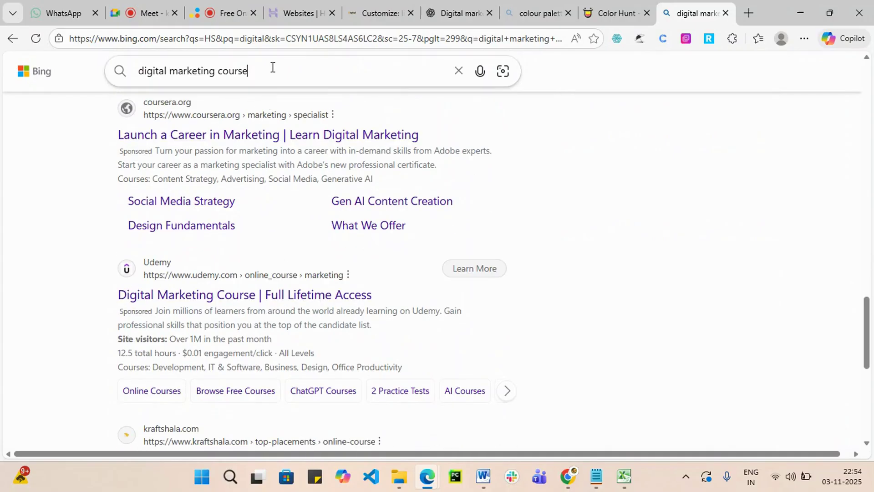
type("in")
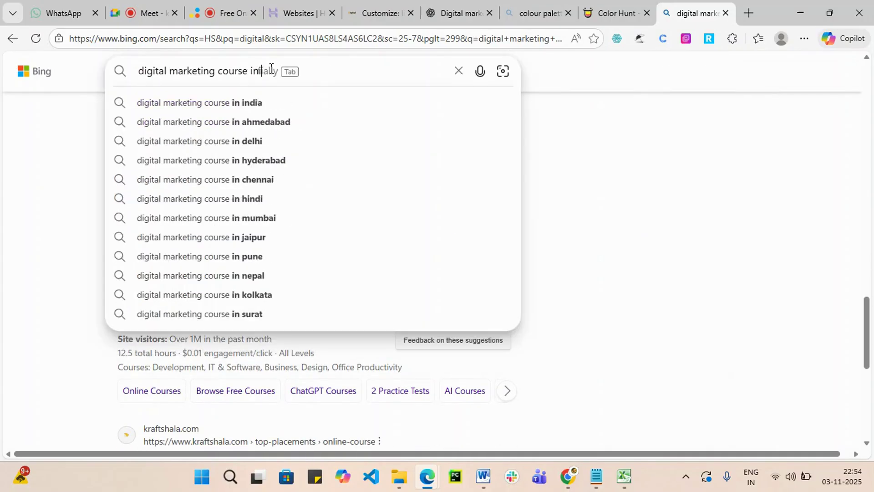
type("ist")
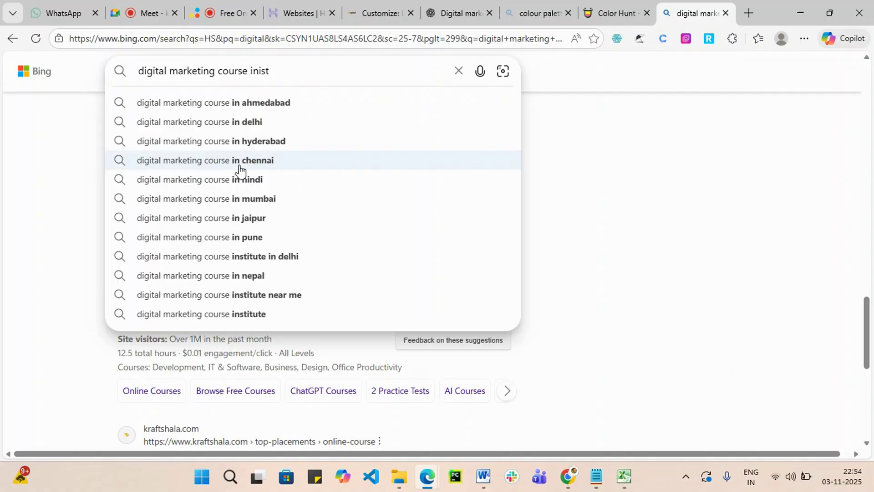
type("utes")
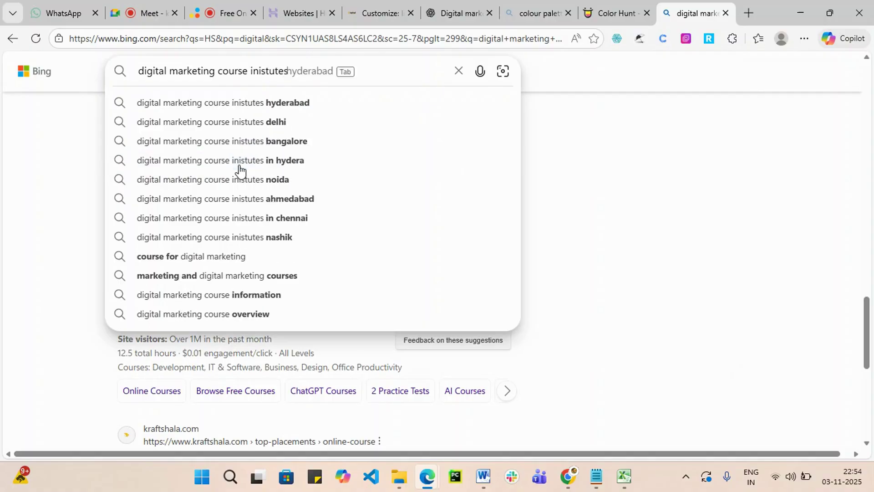
key("Escape")
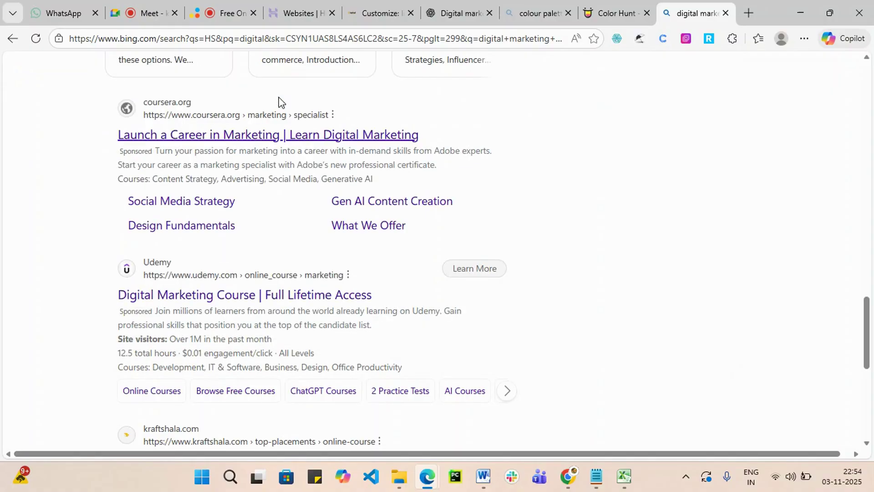
scroll(486, 311, "down", 10)
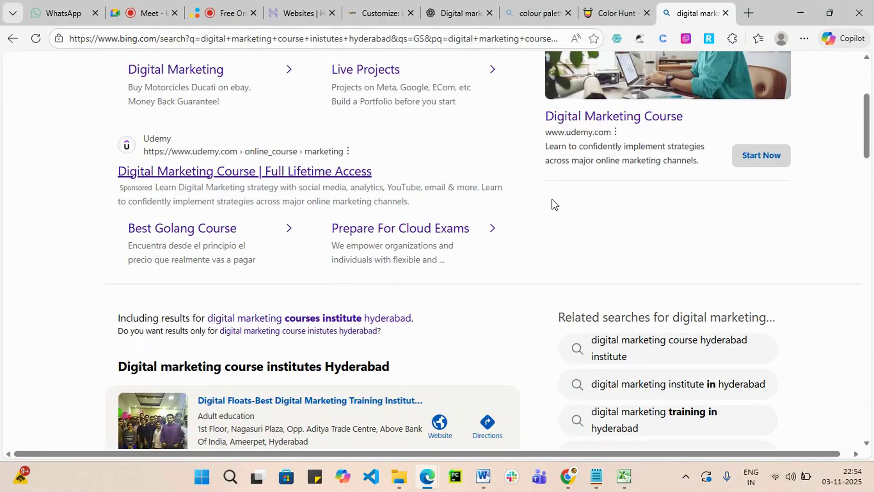
scroll(314, 410, "down", 7)
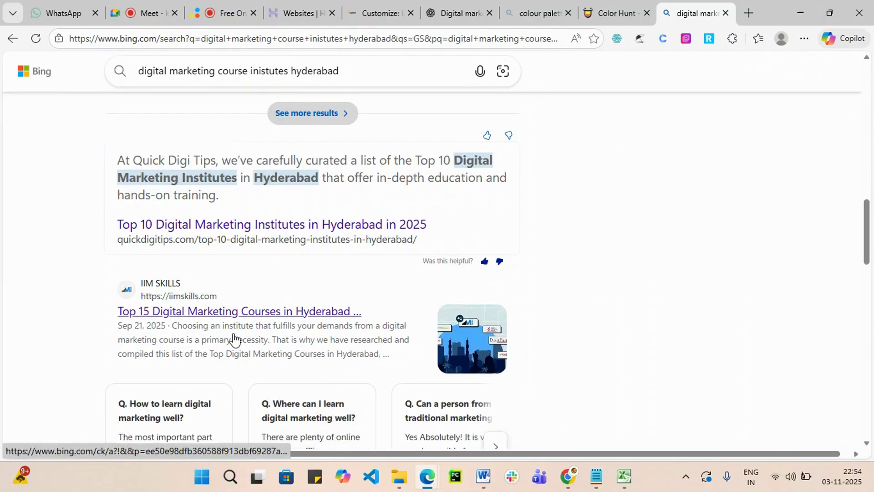
scroll(245, 345, "down", 5)
scroll(257, 355, "down", 8)
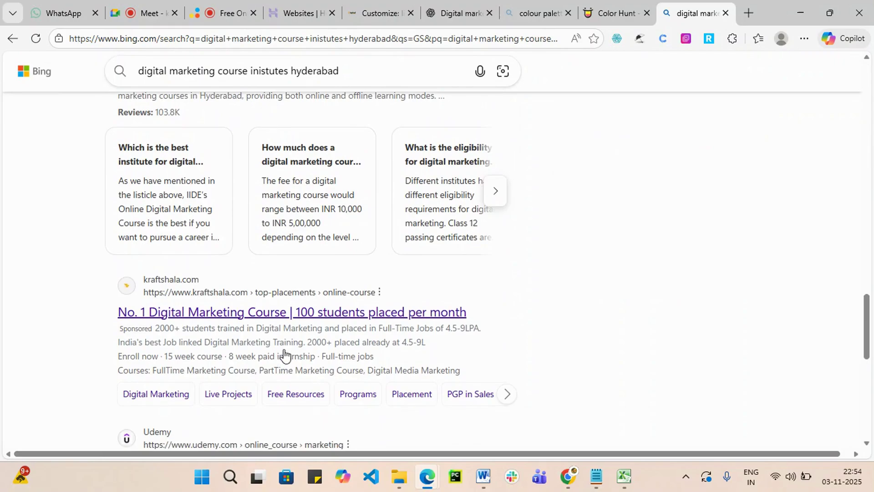
scroll(273, 337, "down", 6)
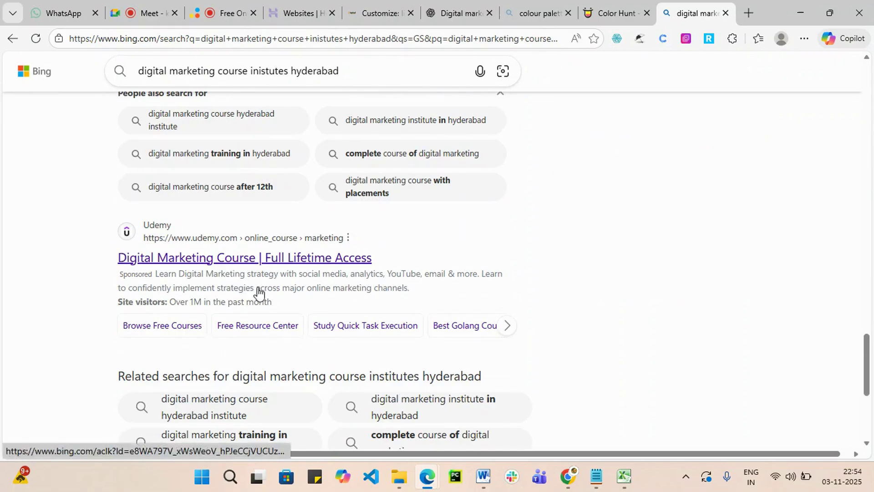
scroll(258, 292, "down", 5)
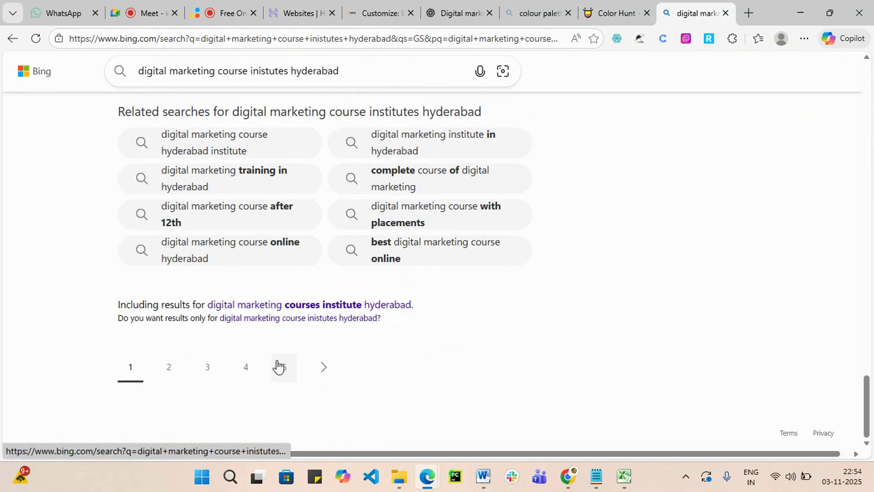
Go to results page 2 and open the Kraftshala course link in a new tab.
left_click(169, 368)
scroll(284, 331, "down", 2)
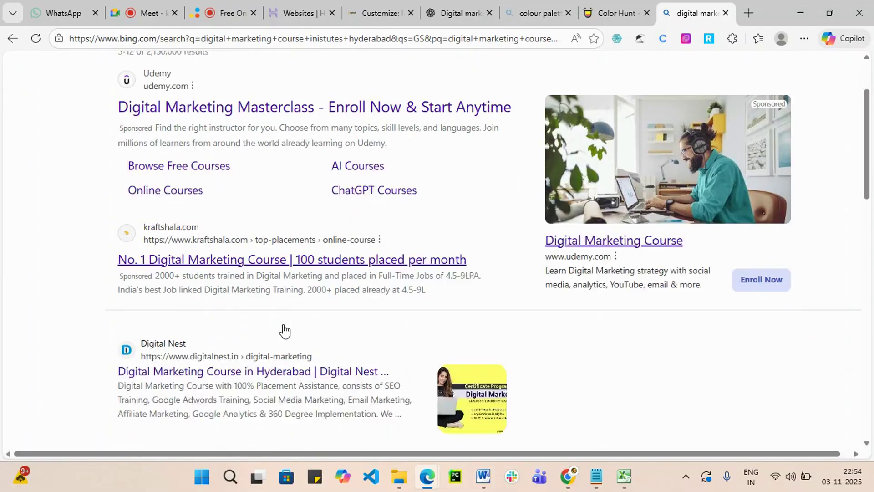
scroll(285, 331, "down", 1)
right_click(268, 235)
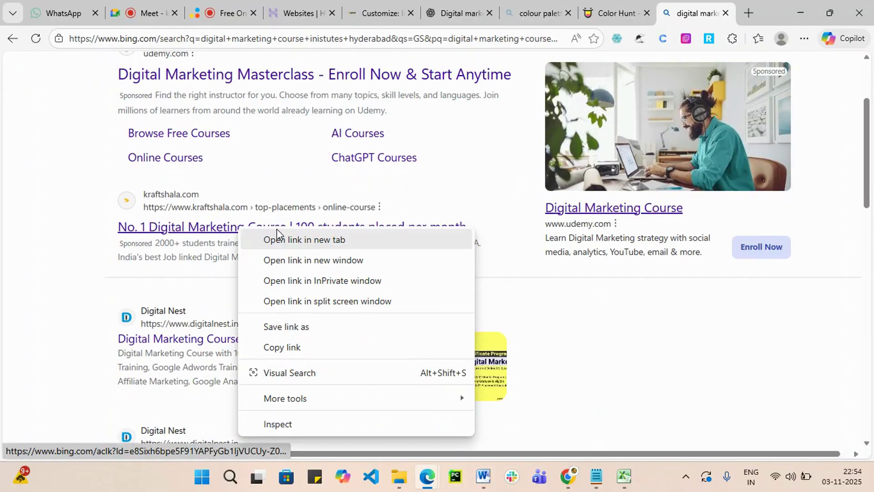
left_click(294, 242)
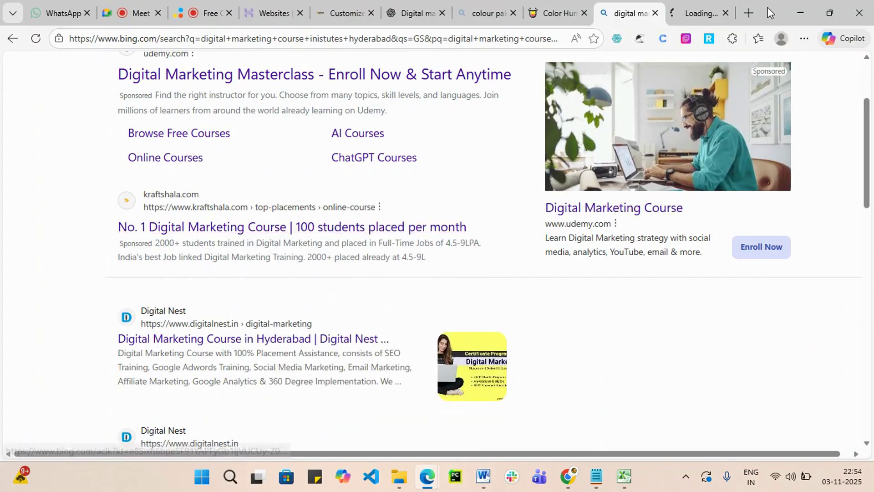
Switch to the Kraftshala tab and scroll through the Marketing Launchpad course page.
left_click(701, 3)
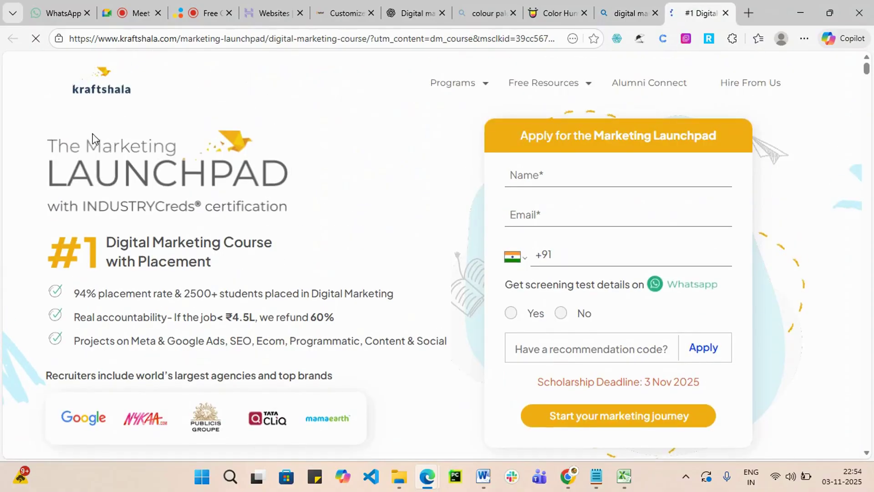
scroll(701, 187, "down", 7)
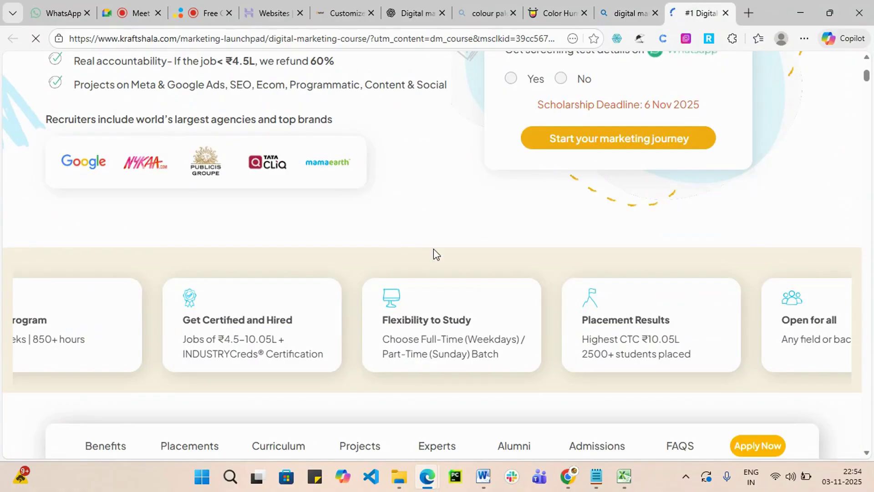
scroll(529, 250, "down", 3)
scroll(530, 251, "down", 1)
scroll(717, 164, "up", 7)
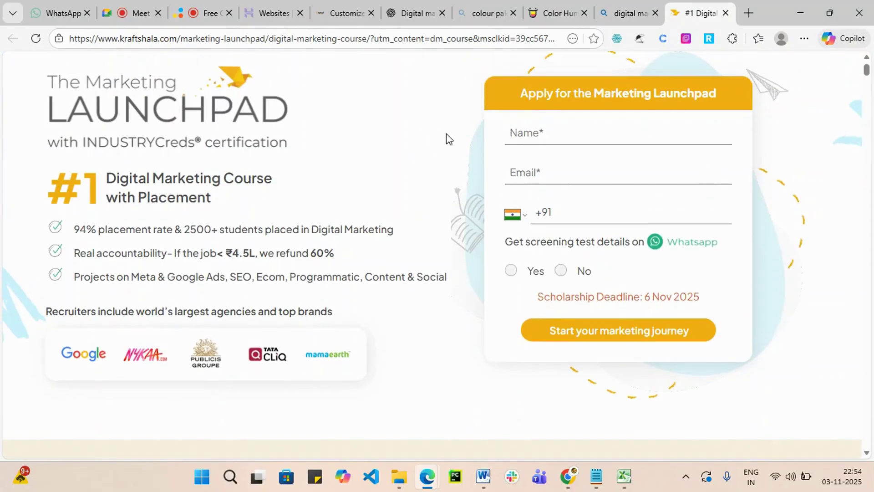
scroll(836, 218, "up", 2)
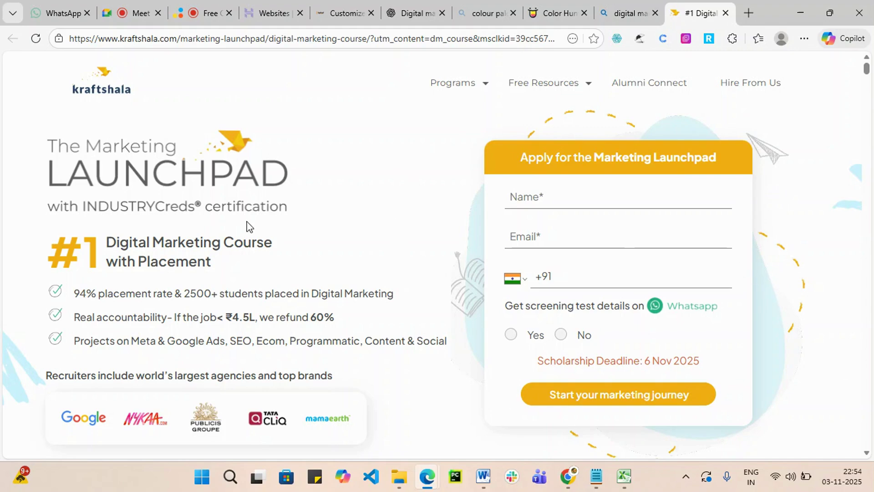
scroll(410, 346, "down", 4)
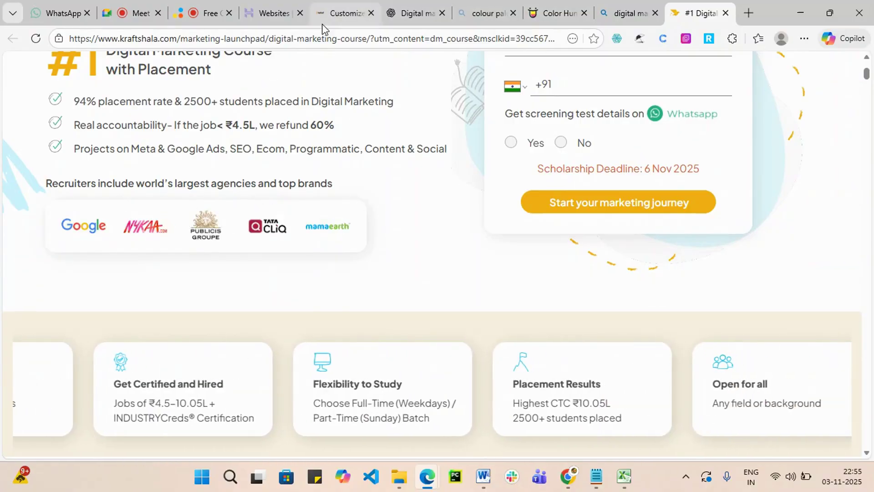
Back out of the Primary Menu settings and close the Astra customizer.
left_click(339, 13)
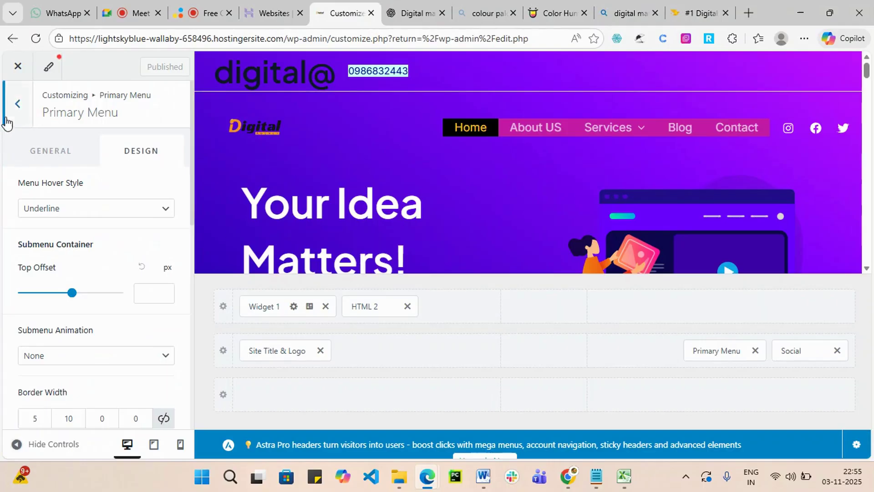
left_click(18, 103)
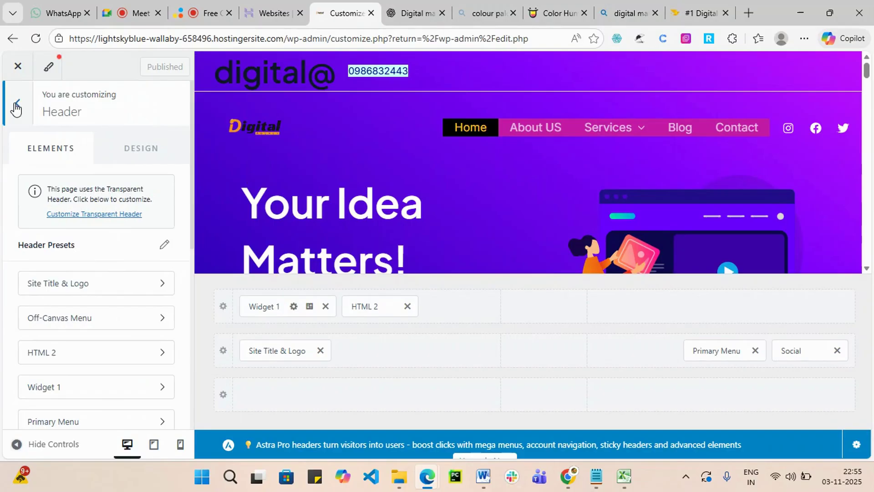
left_click(17, 103)
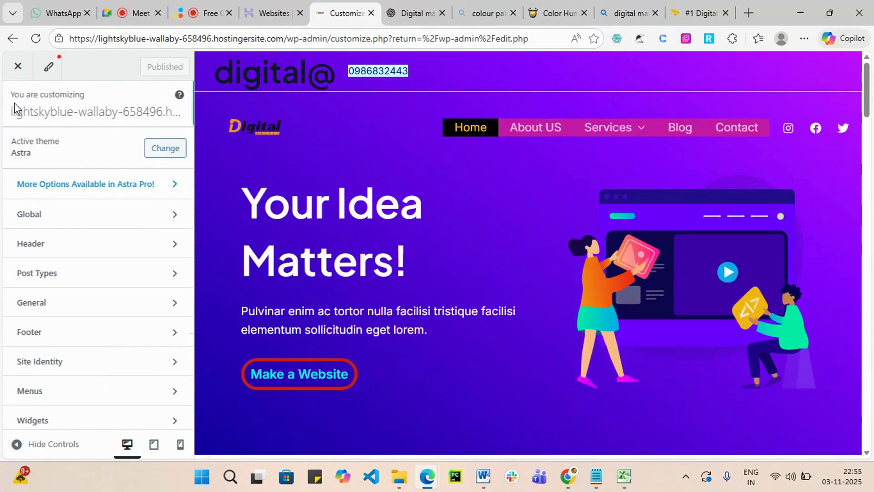
left_click(18, 67)
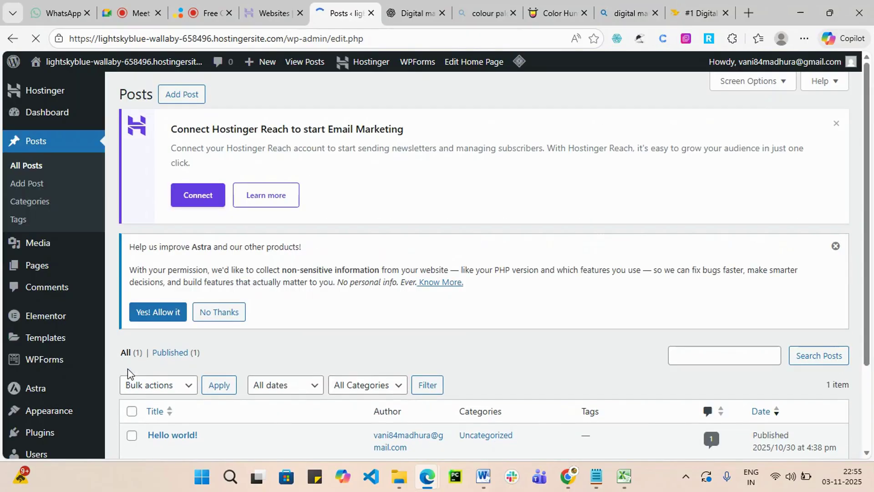
Open the Home page from the Pages list and launch it in Elementor.
scroll(330, 348, "down", 3)
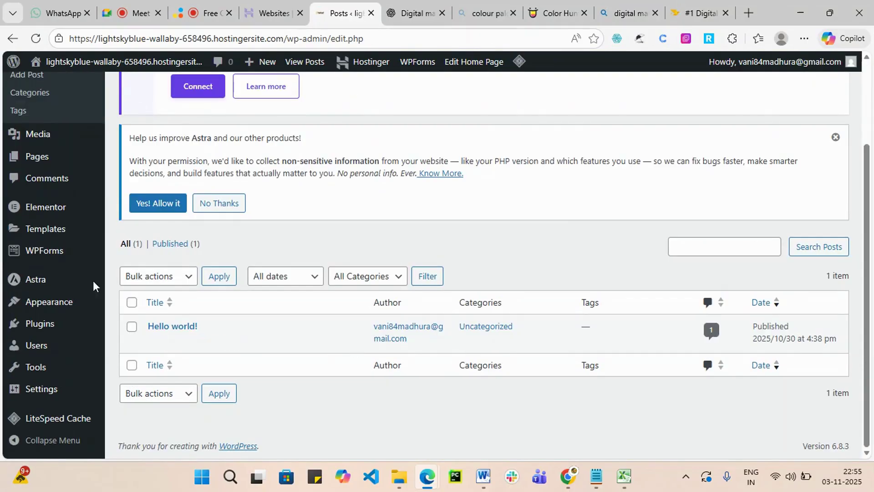
left_click(45, 162)
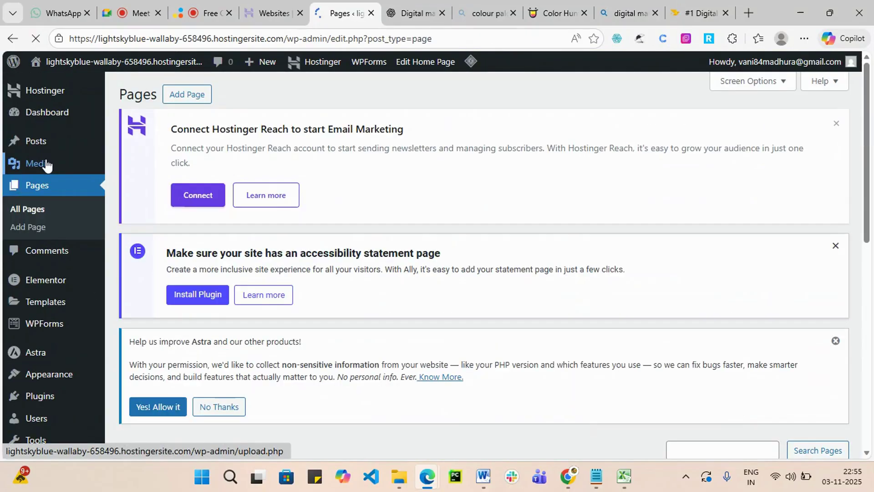
scroll(446, 282, "down", 8)
scroll(221, 229, "up", 3)
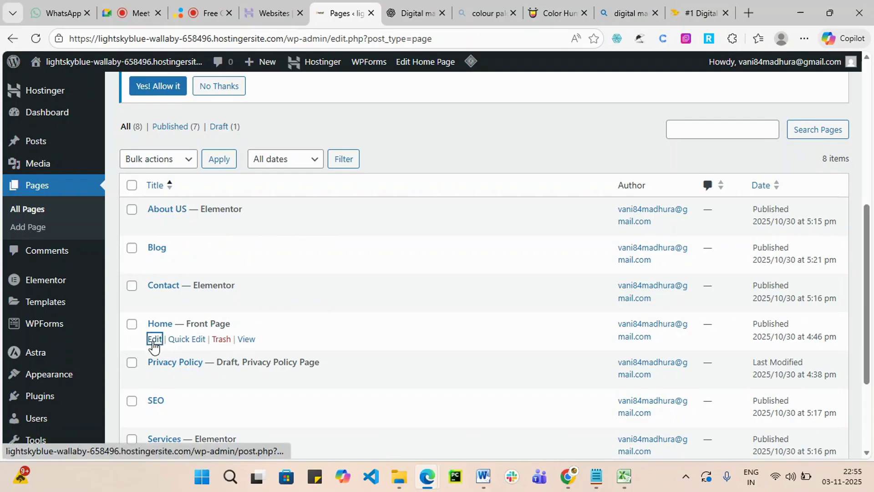
left_click(153, 342)
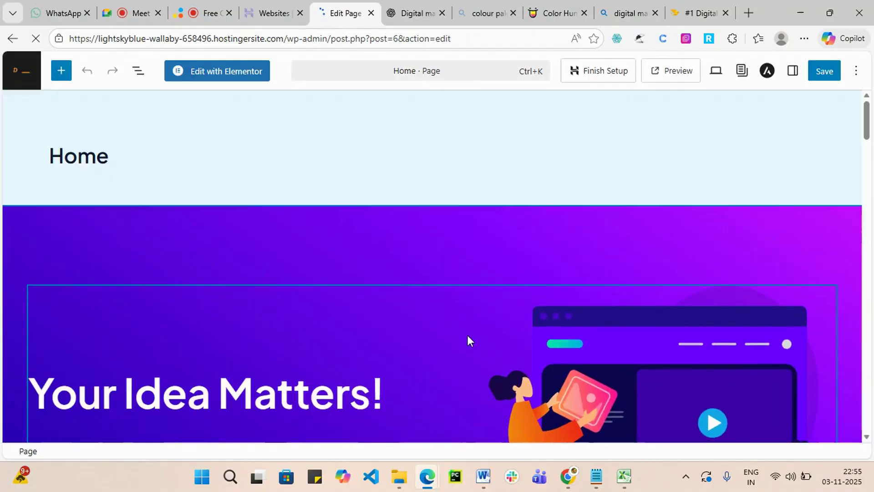
scroll(467, 335, "down", 15)
scroll(469, 336, "down", 18)
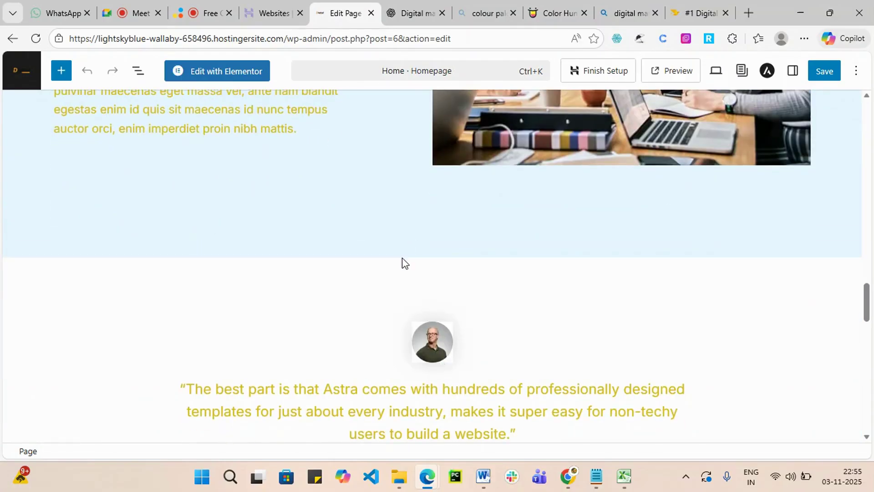
scroll(402, 261, "up", 10)
scroll(252, 238, "up", 10)
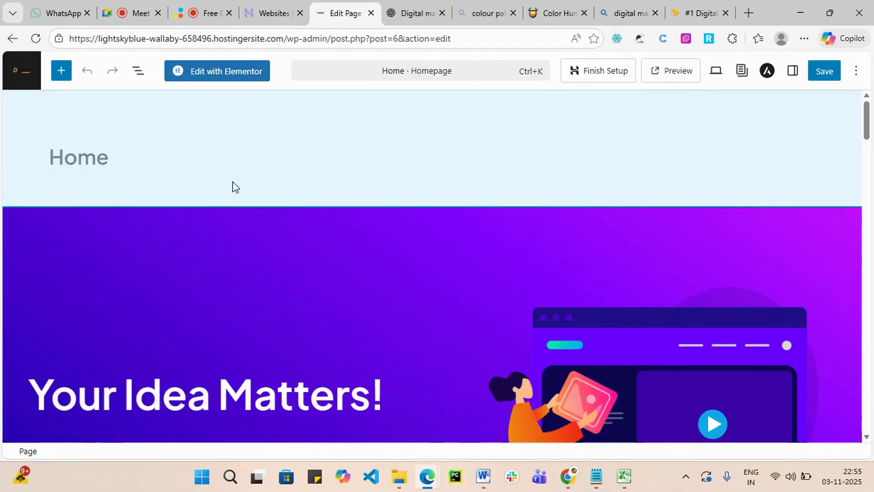
left_click(236, 72)
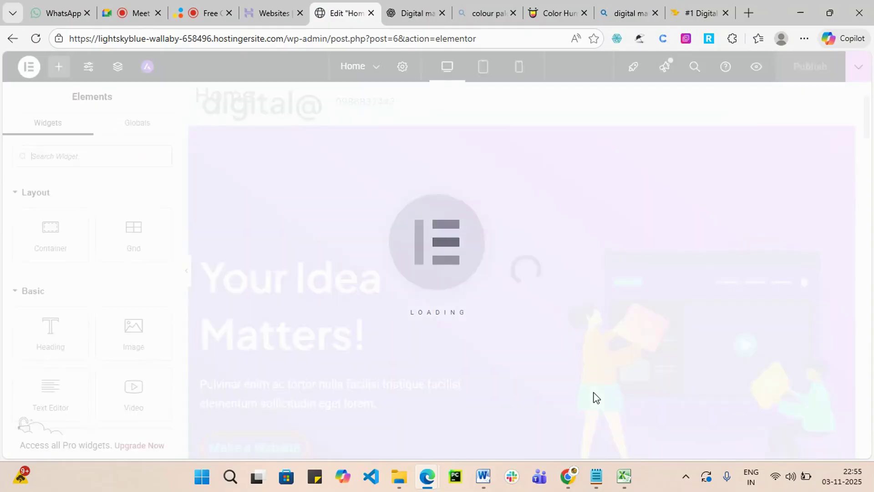
Add a single-column Flexbox container to the empty bottom section.
scroll(595, 396, "down", 7)
scroll(641, 376, "down", 20)
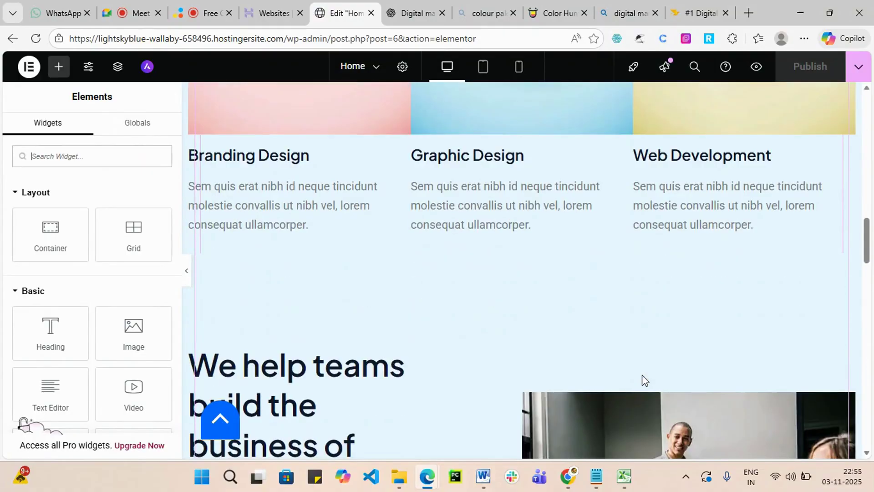
scroll(653, 379, "down", 15)
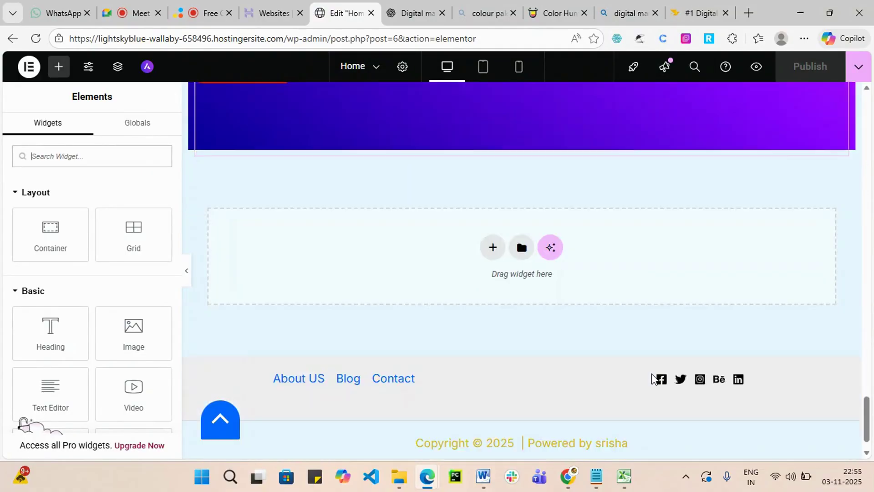
scroll(491, 242, "up", 3)
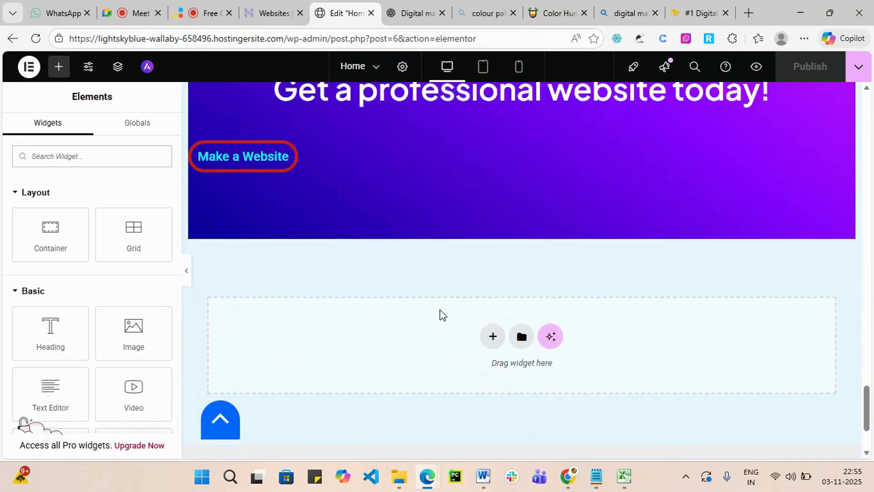
left_click(493, 336)
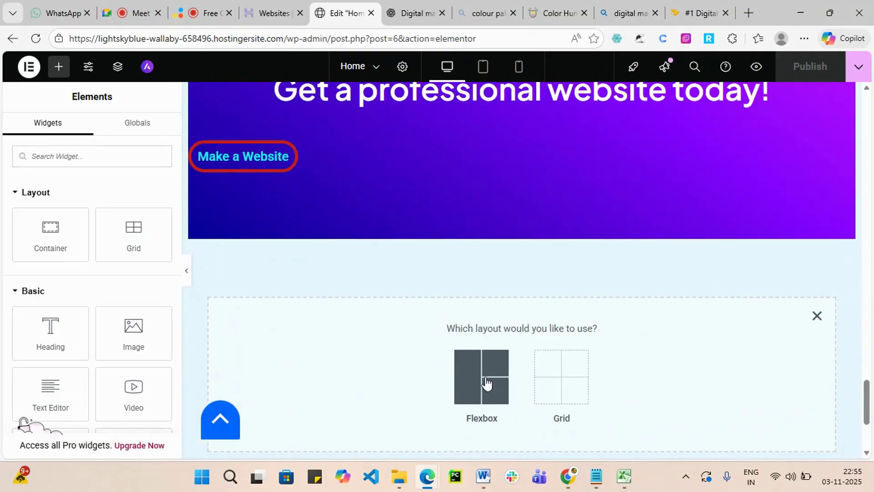
left_click(486, 383)
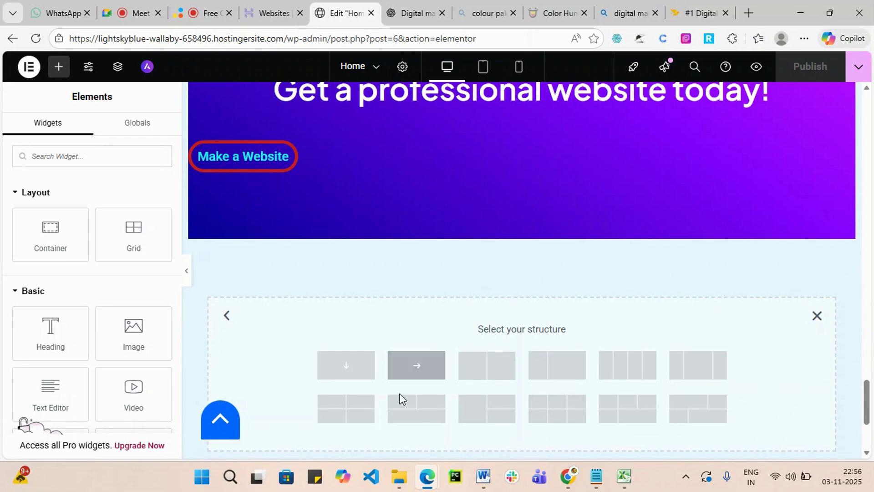
left_click(346, 365)
left_click(522, 285)
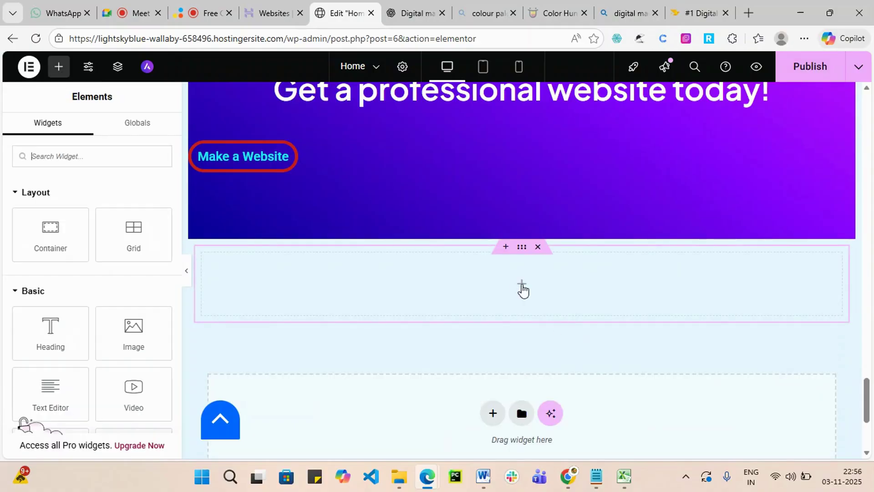
Add an Image Carousel widget to the container, skipping the PRO-only Slides widget.
type("cor")
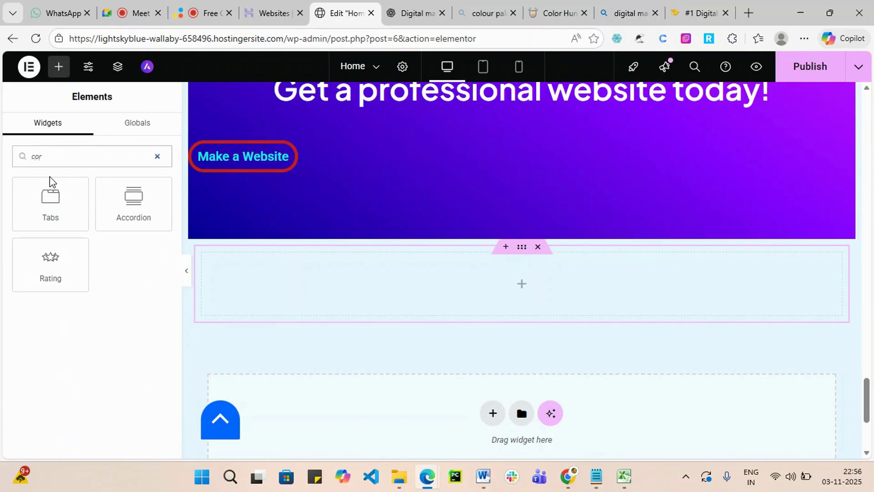
key("BackSpace")
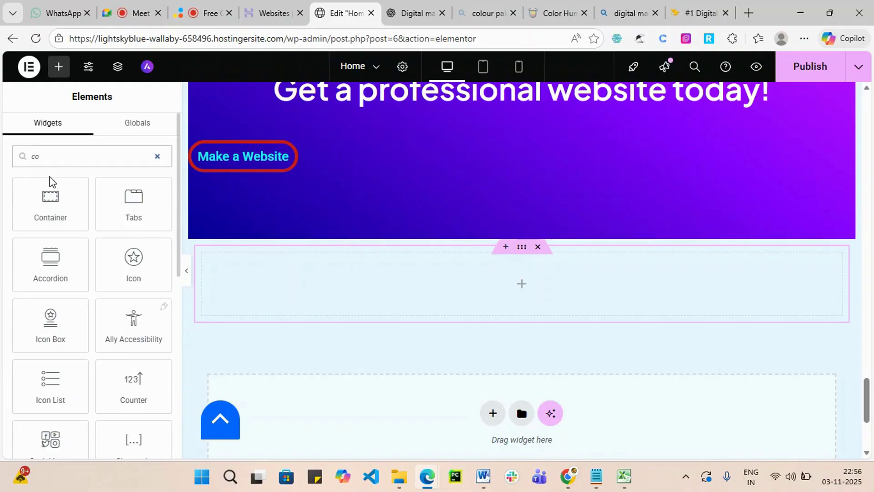
scroll(60, 270, "down", 3)
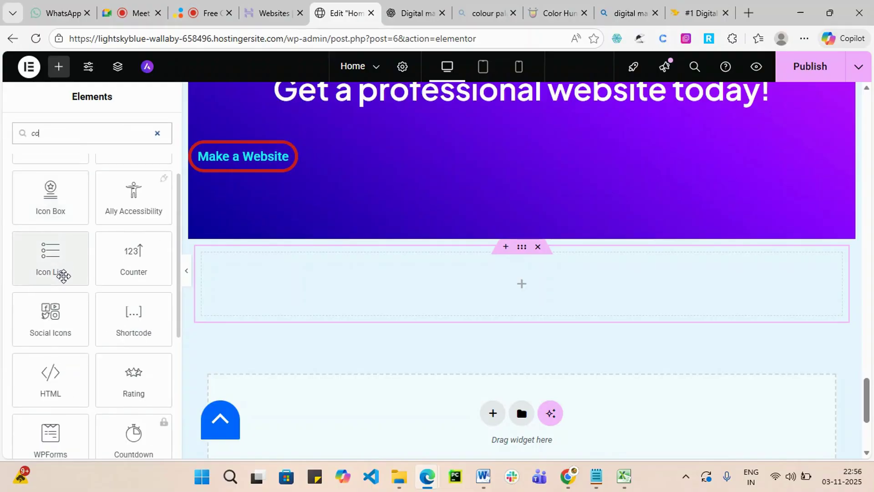
scroll(67, 291, "down", 3)
scroll(71, 309, "down", 1)
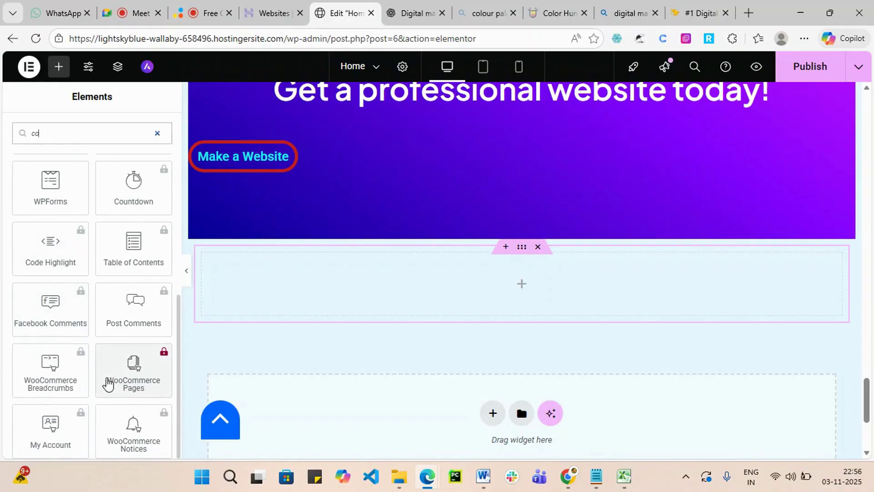
scroll(111, 435, "up", 7)
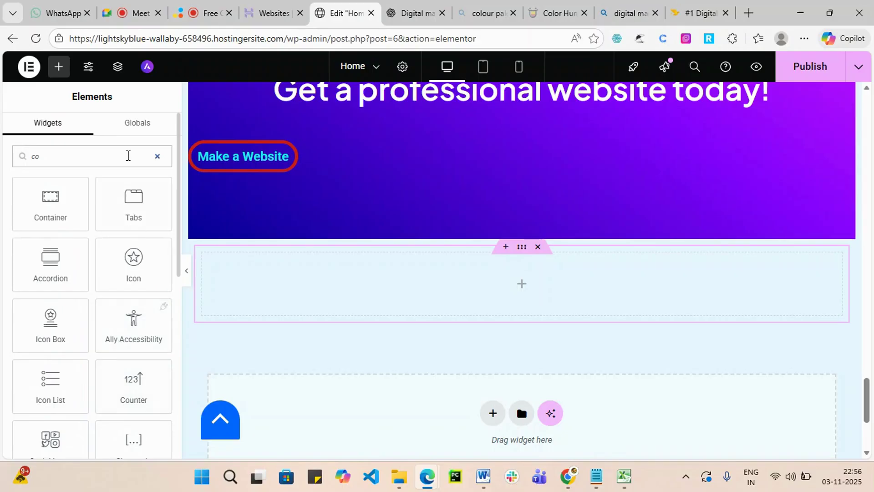
key("BackSpace")
key("BackSpace")
type("s")
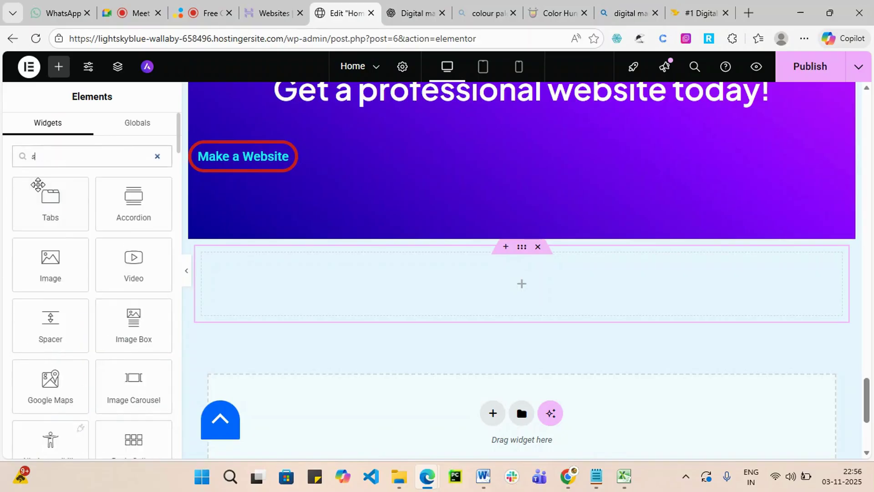
type("l")
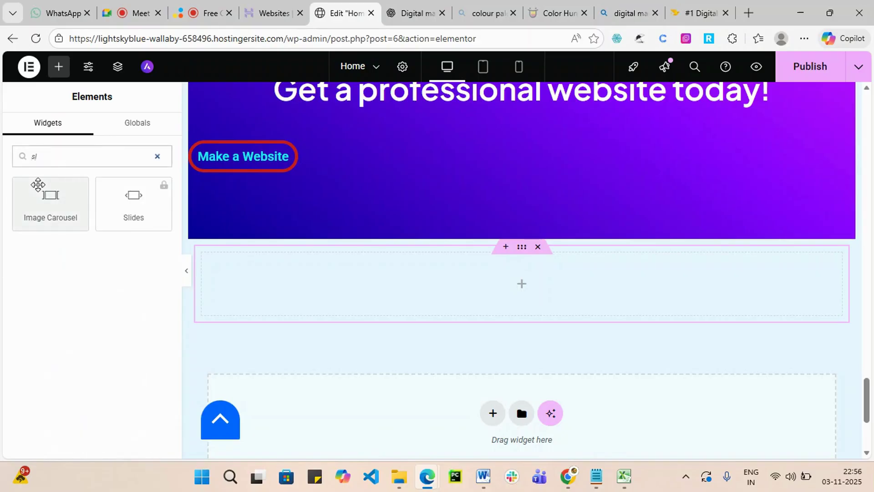
left_click(138, 206)
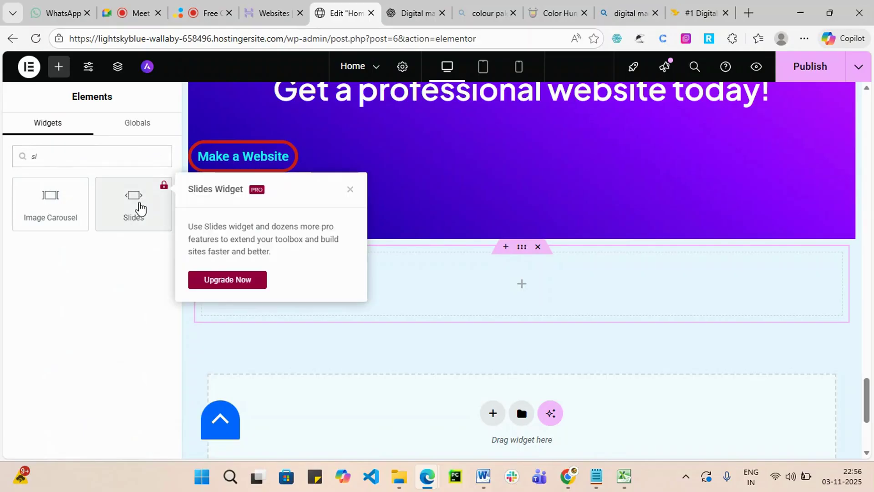
left_click(102, 159)
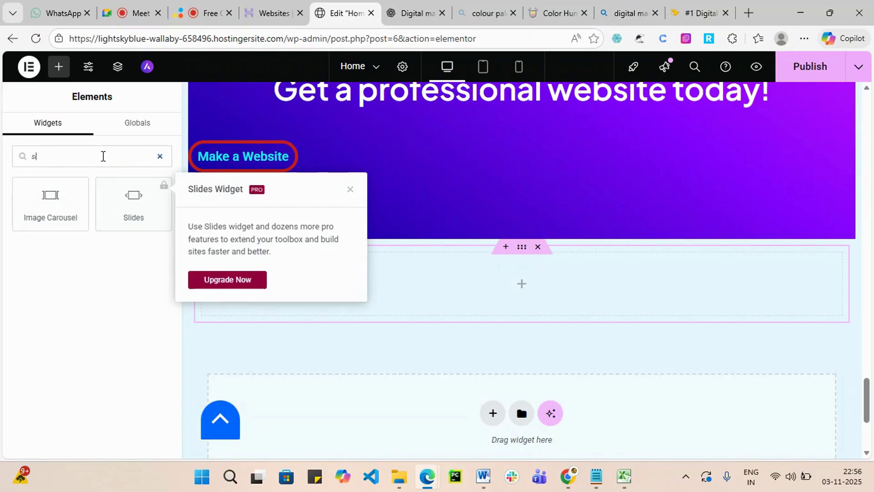
key("BackSpace")
left_click(51, 198)
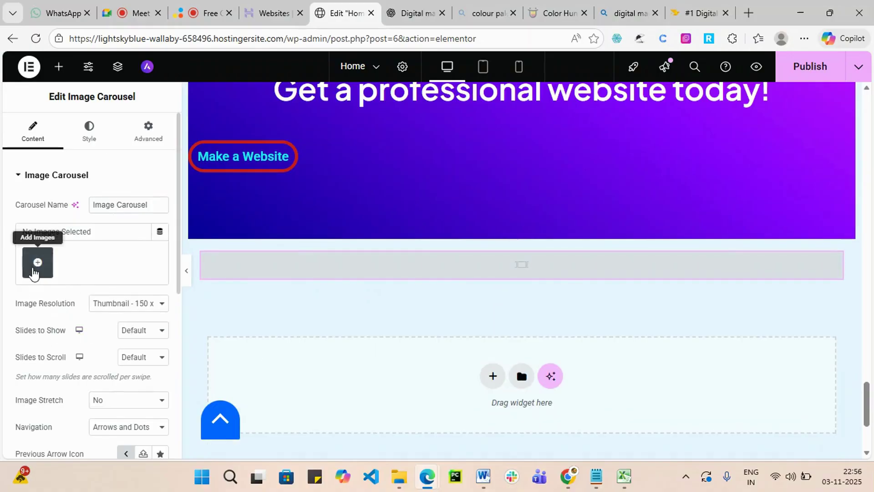
Upload the computer repair, real estate and phone repair photos for the carousel.
left_click(39, 264)
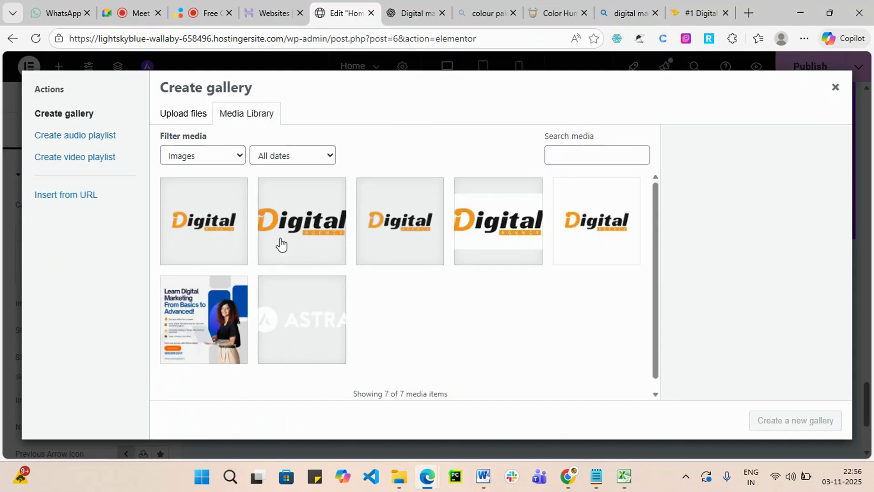
left_click(191, 120)
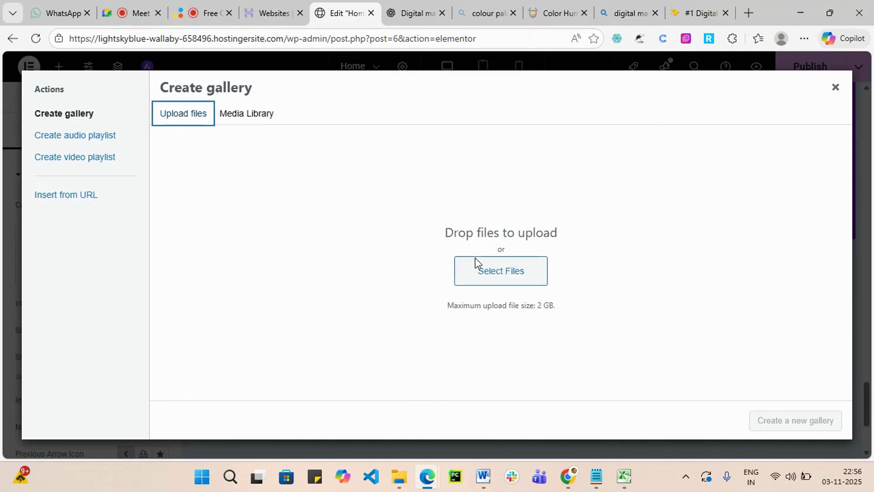
left_click(484, 271)
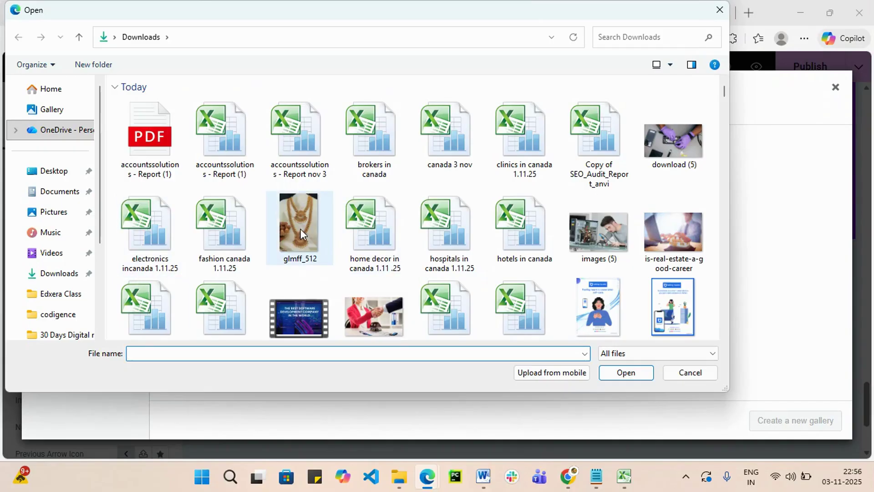
left_click(599, 237)
left_click(671, 210, "ctrl")
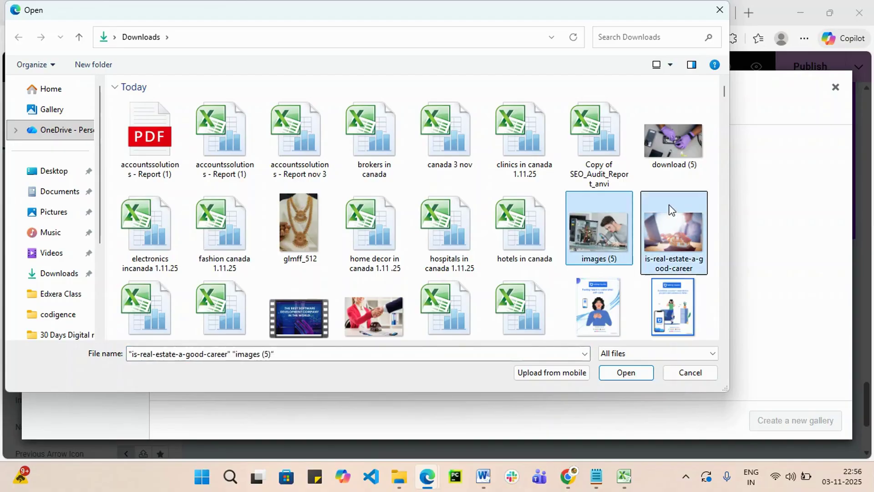
left_click(656, 142, "ctrl")
left_click(627, 373)
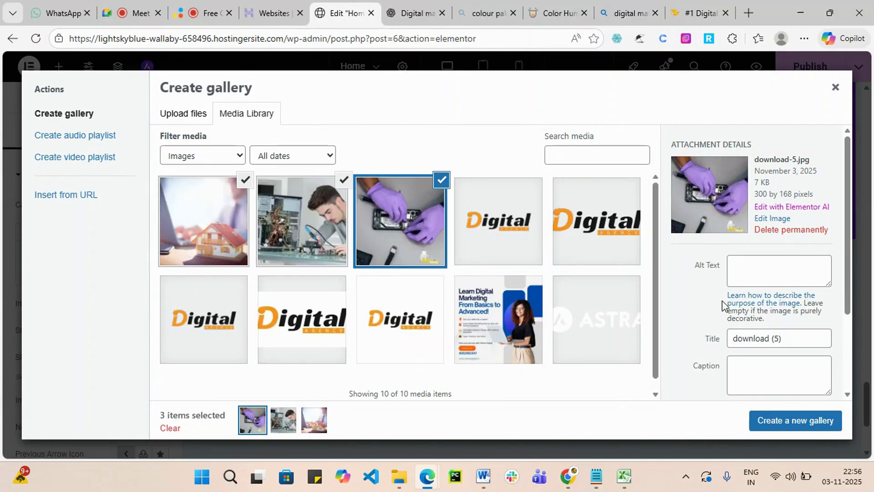
Give the real estate and computer photos alt texts 1 and 3, then create and insert the gallery.
left_click(745, 271)
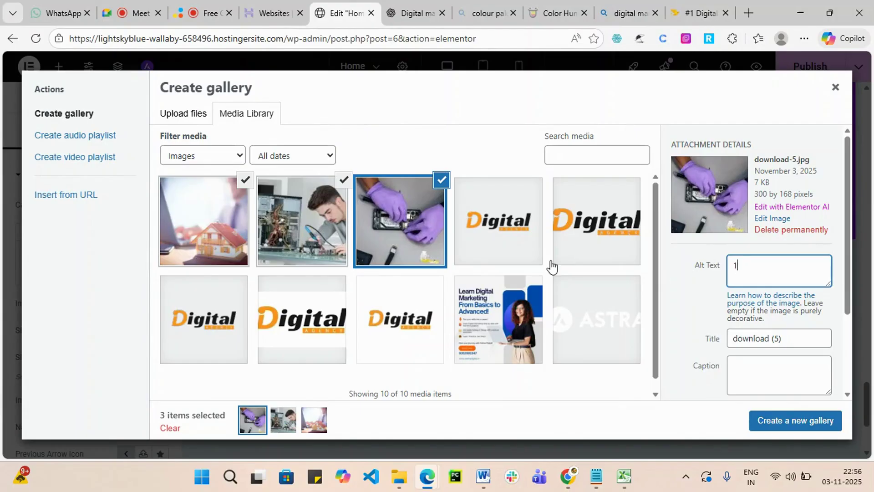
left_click(191, 216)
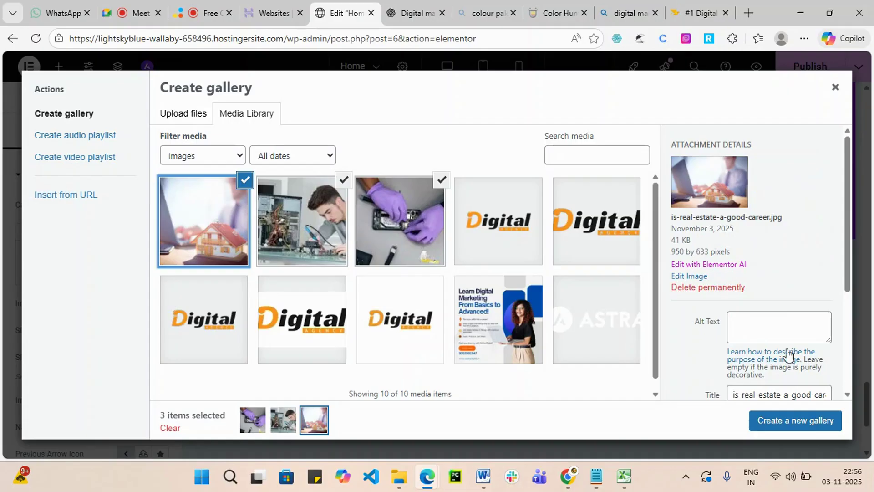
left_click(768, 327)
type("1")
left_click(338, 229)
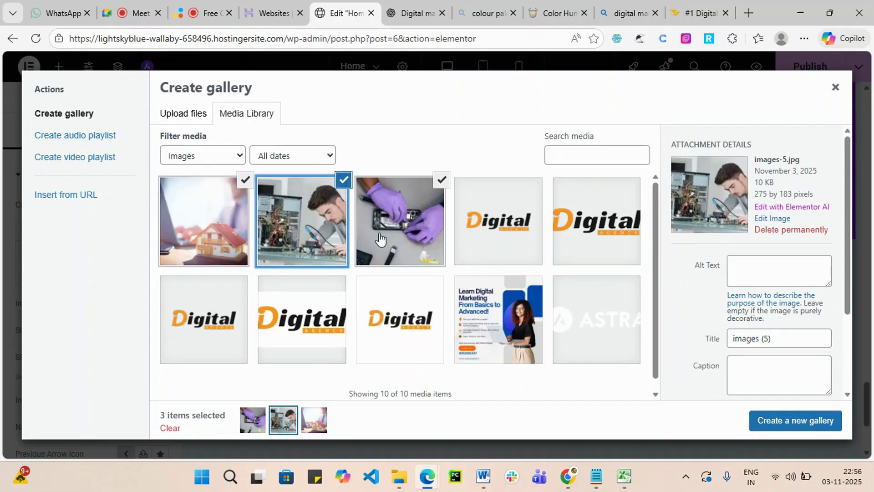
left_click(739, 269)
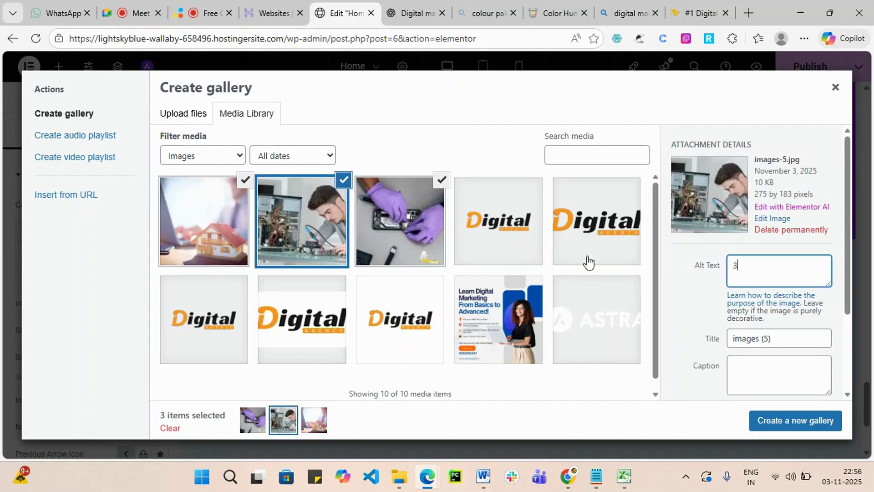
type("3")
left_click(409, 239)
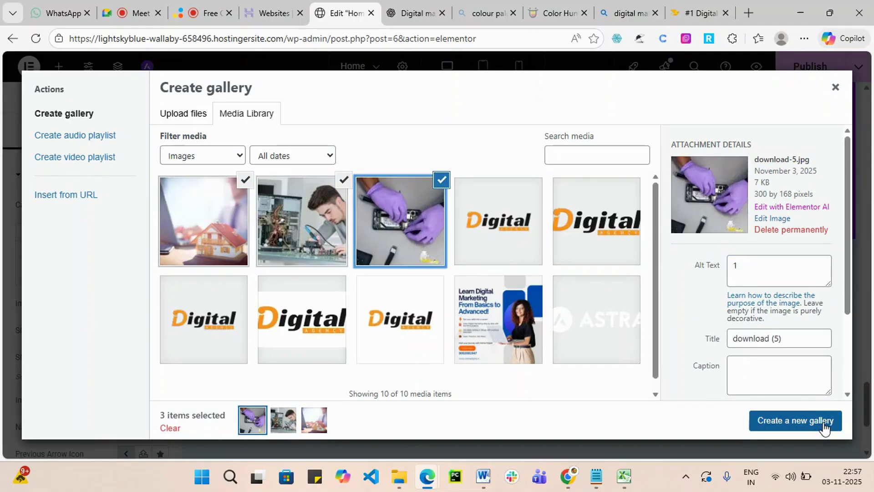
left_click(824, 427)
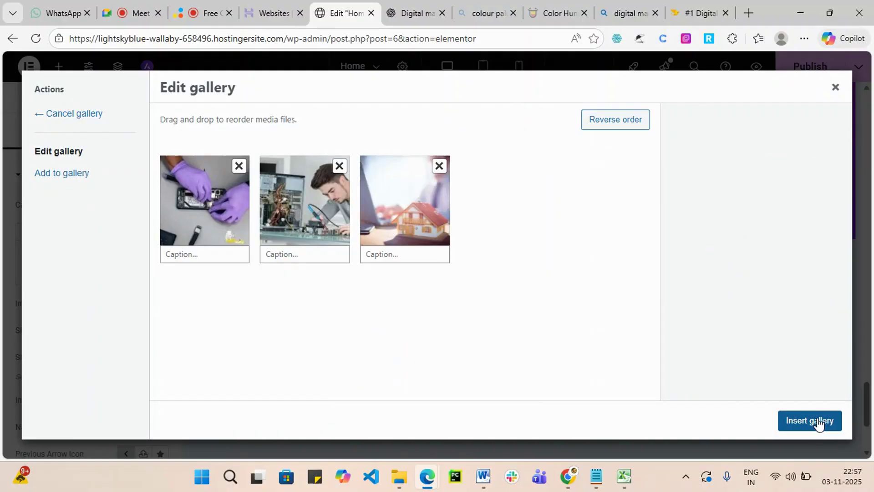
left_click(823, 427)
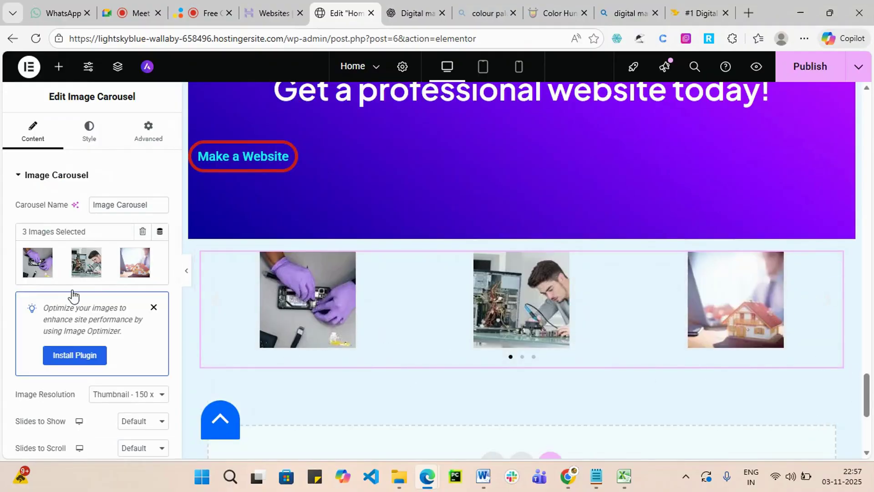
Set the carousel image resolution to Medium 300 x 300, leaving slides to show and scroll at Default.
scroll(231, 337, "down", 3)
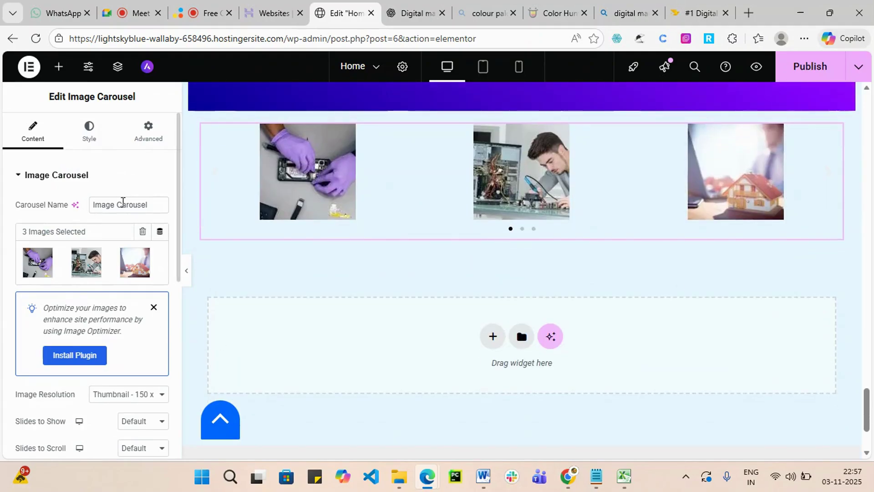
scroll(95, 318, "down", 3)
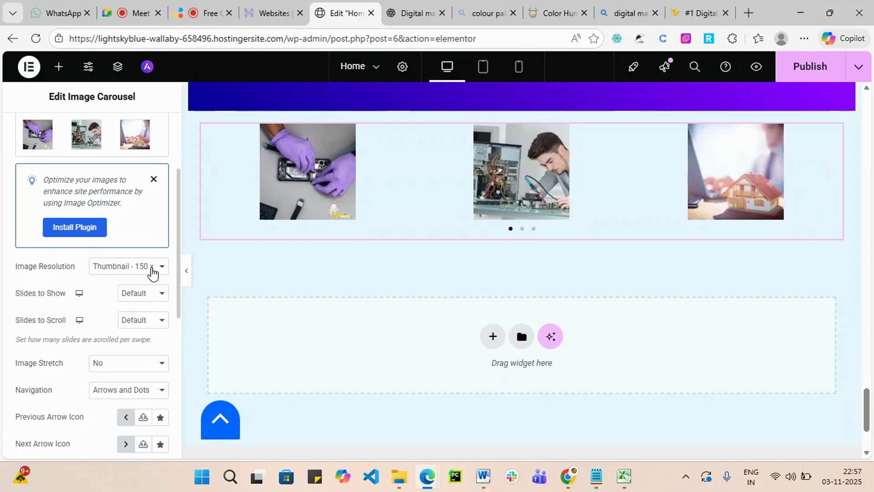
left_click(161, 270)
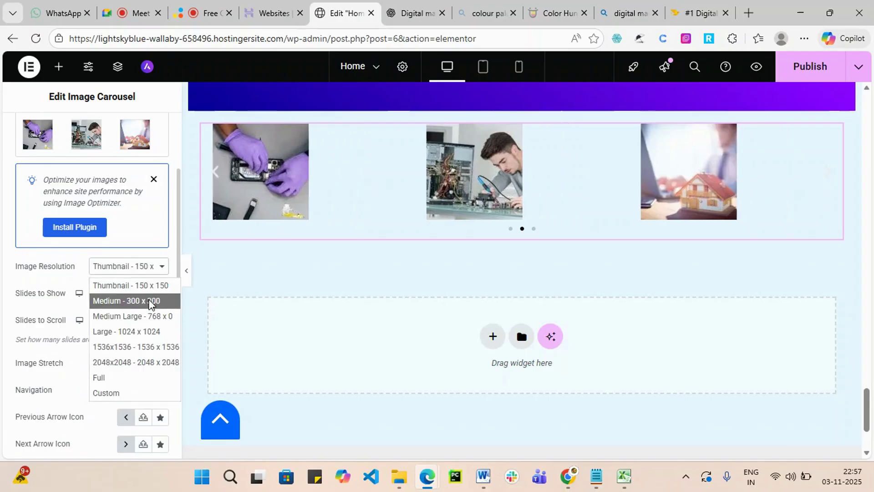
left_click(151, 300)
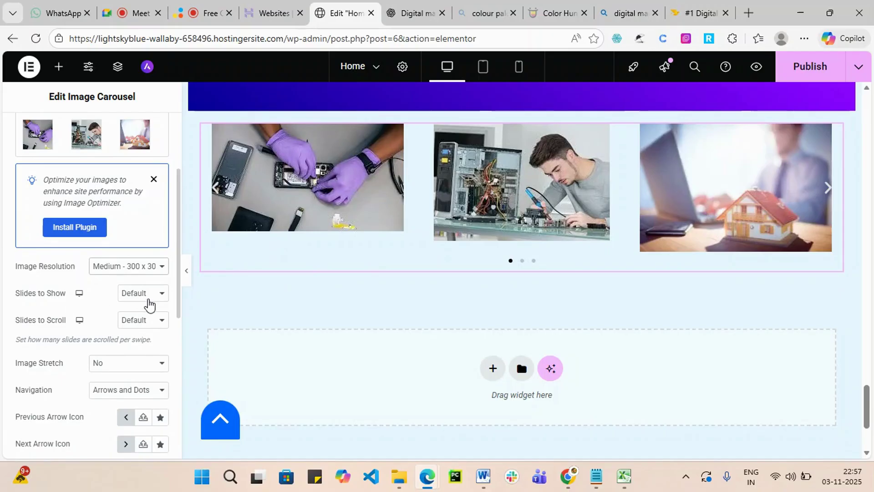
left_click(161, 295)
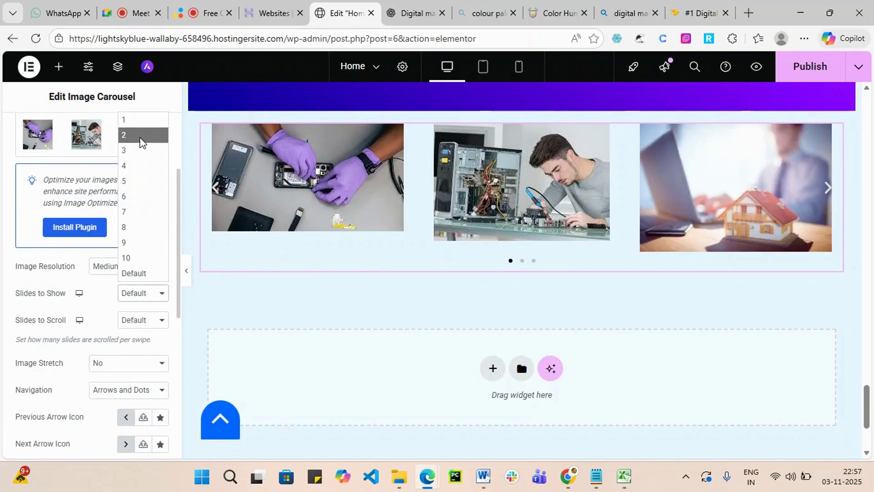
left_click(144, 121)
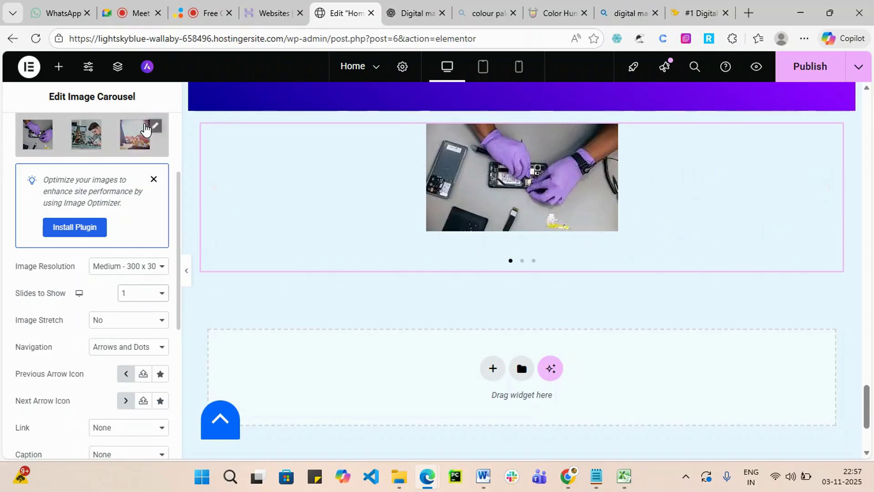
left_click(160, 295)
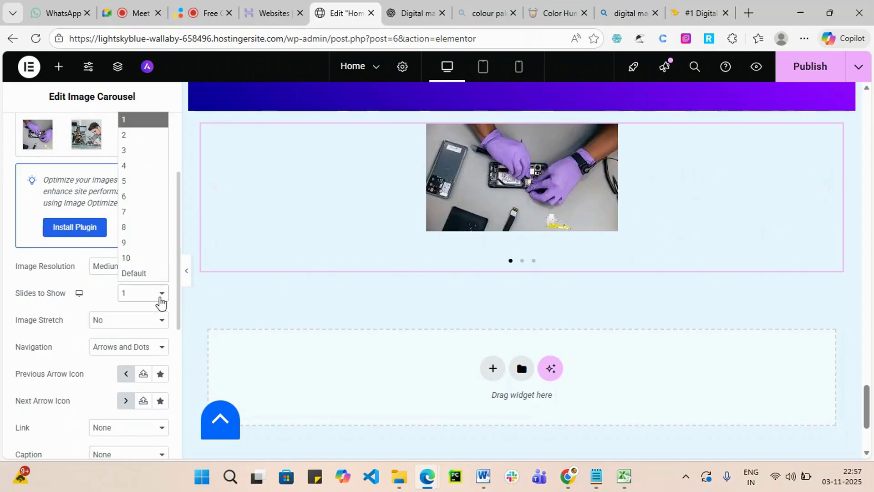
left_click(146, 275)
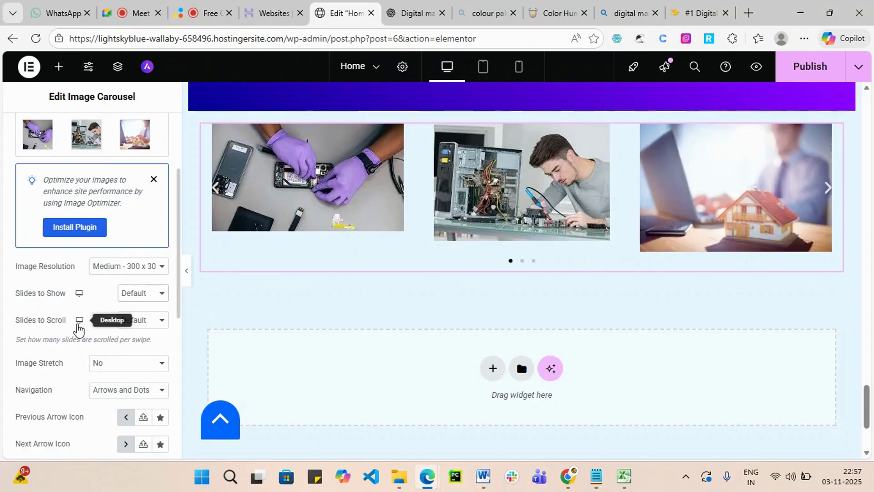
left_click(162, 320)
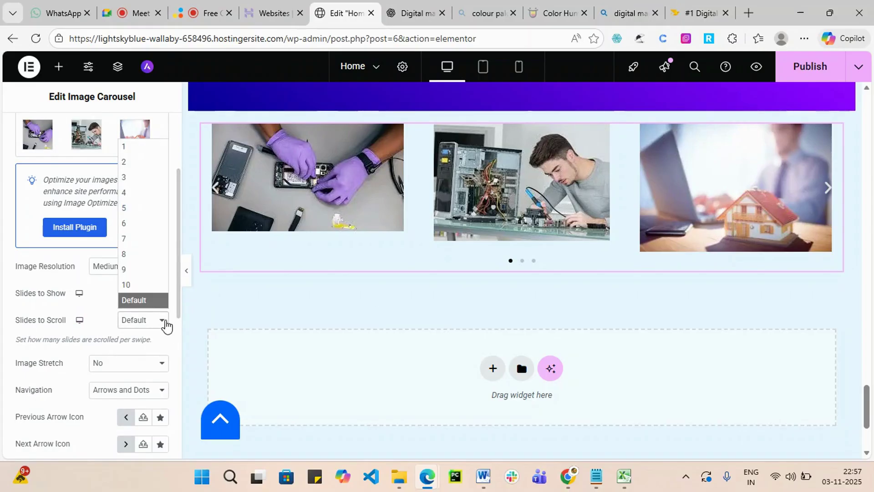
left_click(21, 353)
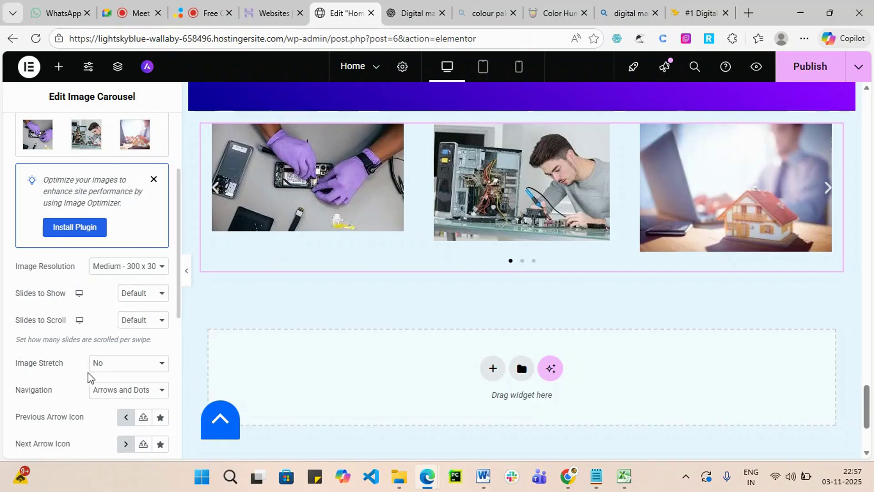
Try arrows-only navigation on the carousel, then switch it to dots.
scroll(48, 411, "down", 3)
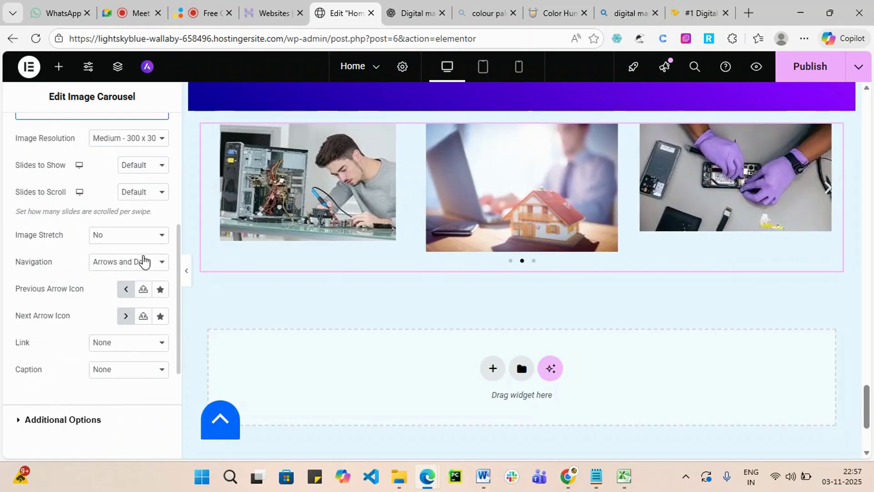
left_click(145, 263)
left_click(136, 298)
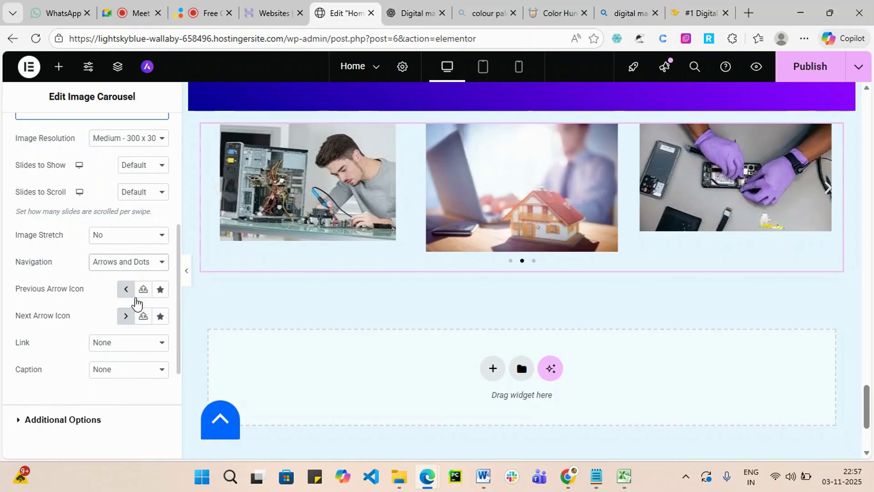
scroll(765, 252, "up", 3)
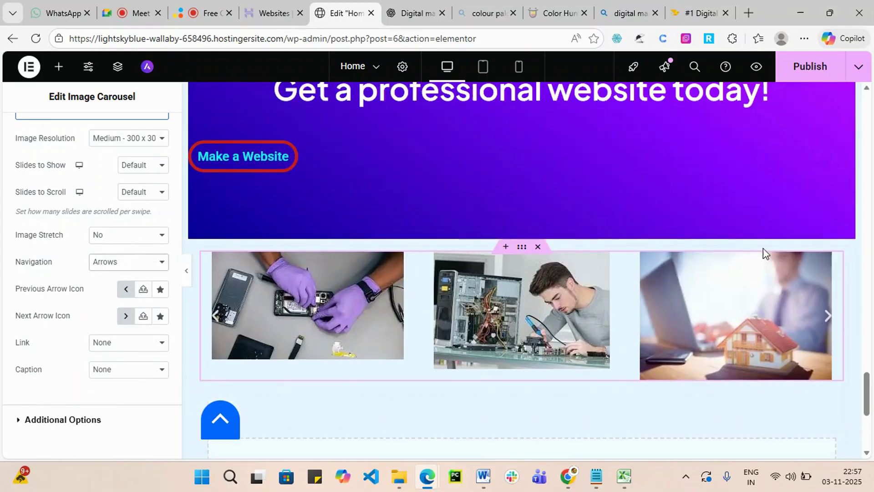
left_click(814, 319)
left_click(817, 324)
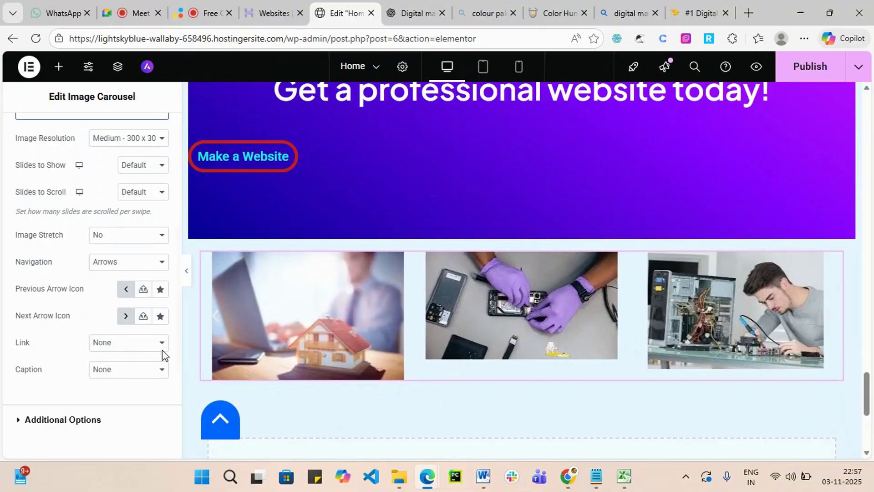
left_click(152, 268)
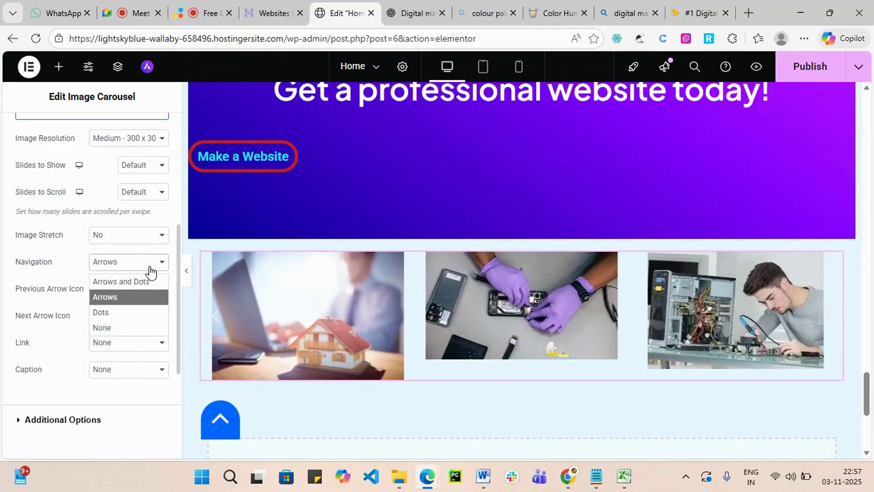
left_click(120, 315)
Keep image stretch off, settle on dots navigation and publish the Home page.
left_click(157, 235)
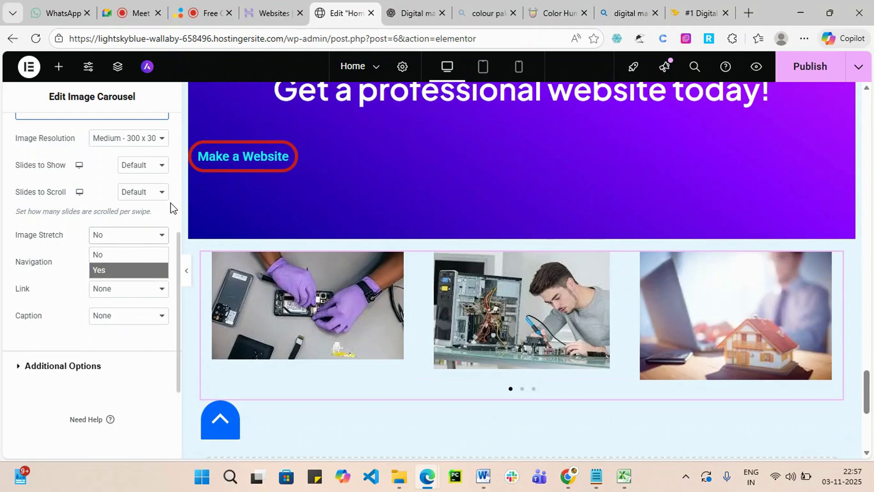
left_click(106, 378)
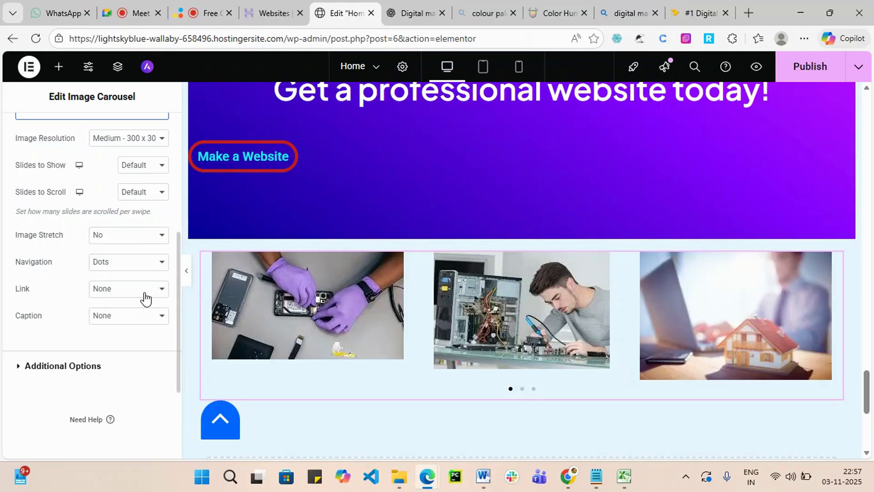
left_click(152, 260)
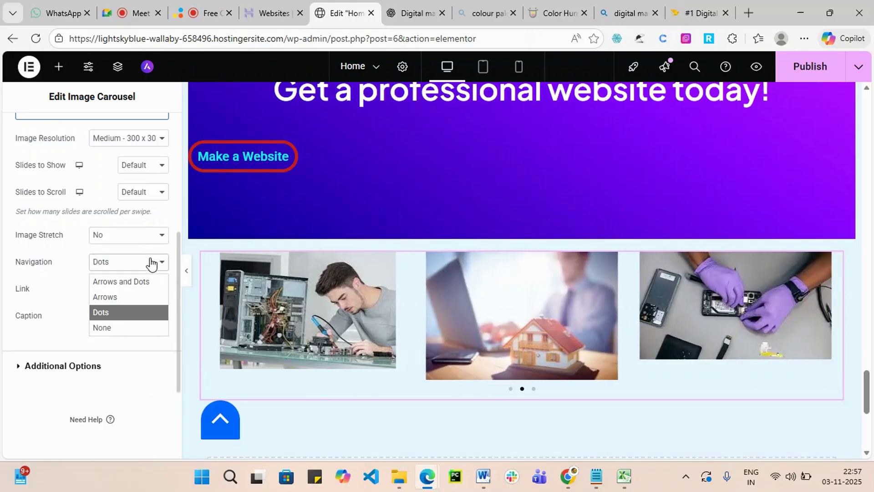
left_click(109, 328)
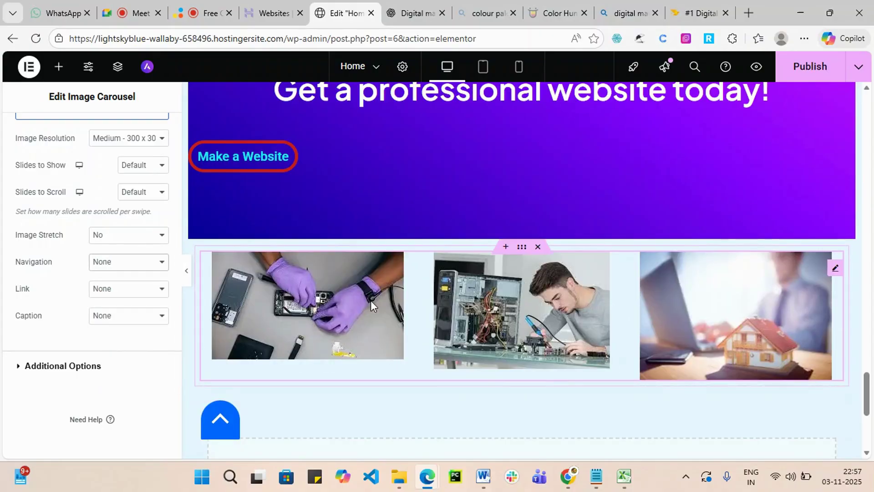
left_click(158, 270)
left_click(128, 308)
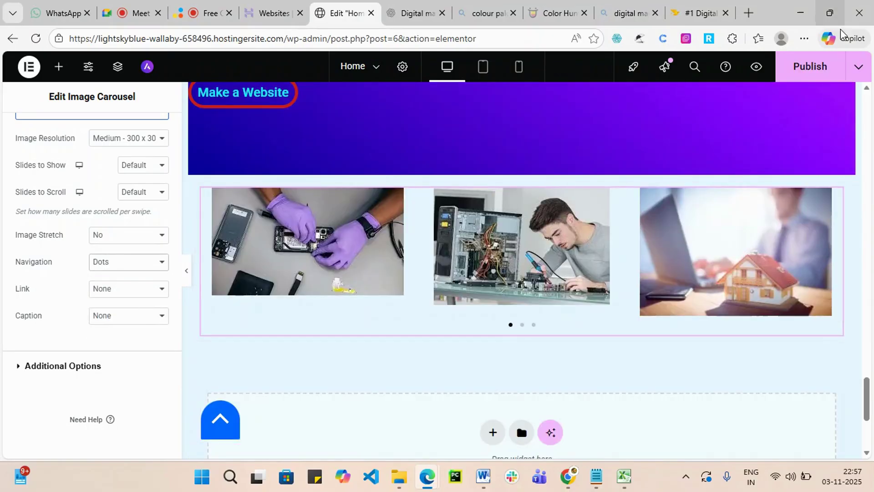
left_click(811, 67)
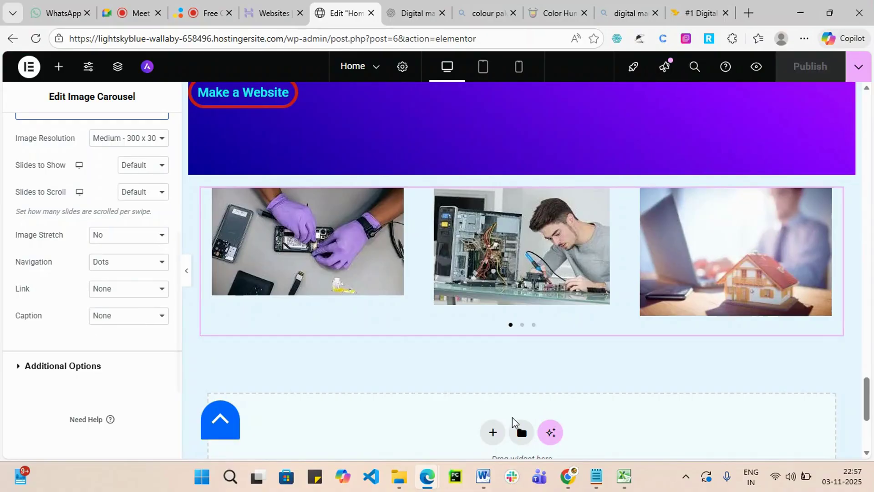
Start a new Flexbox container below the carousel to show the structure grid, then switch to the Meet call.
scroll(512, 417, "up", 3)
scroll(518, 414, "down", 3)
scroll(464, 376, "down", 4)
scroll(510, 360, "up", 1)
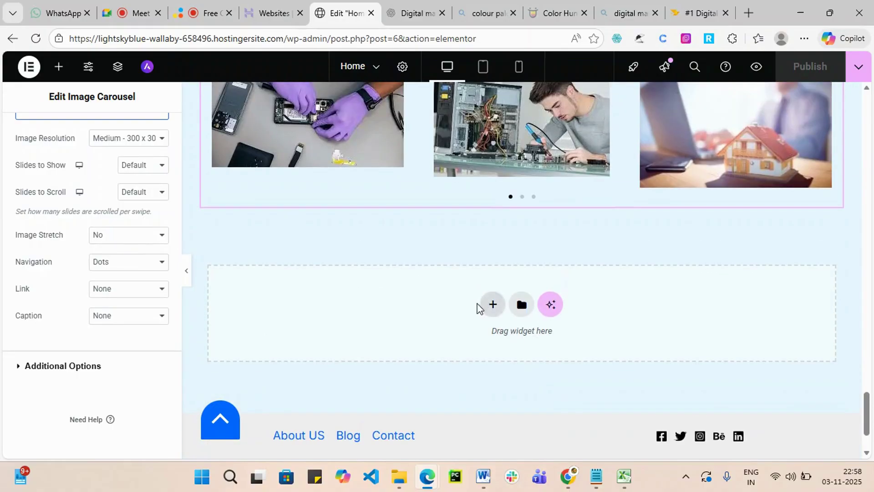
left_click(490, 313)
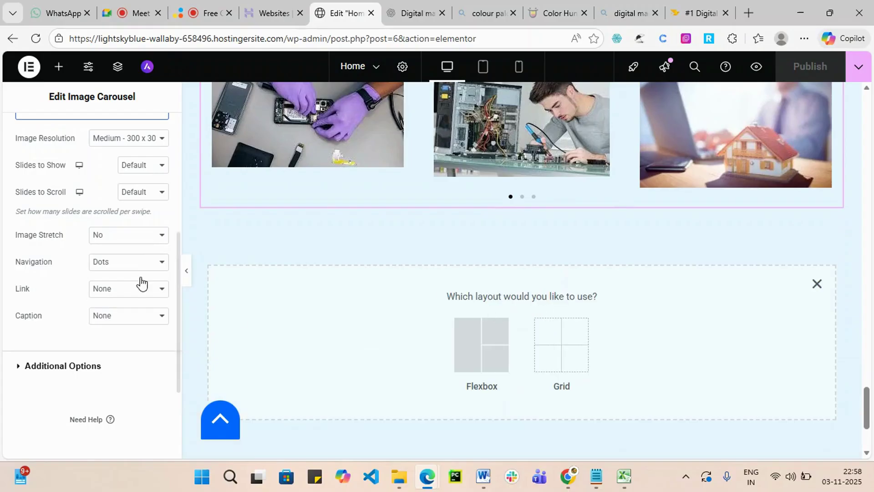
scroll(94, 191, "up", 5)
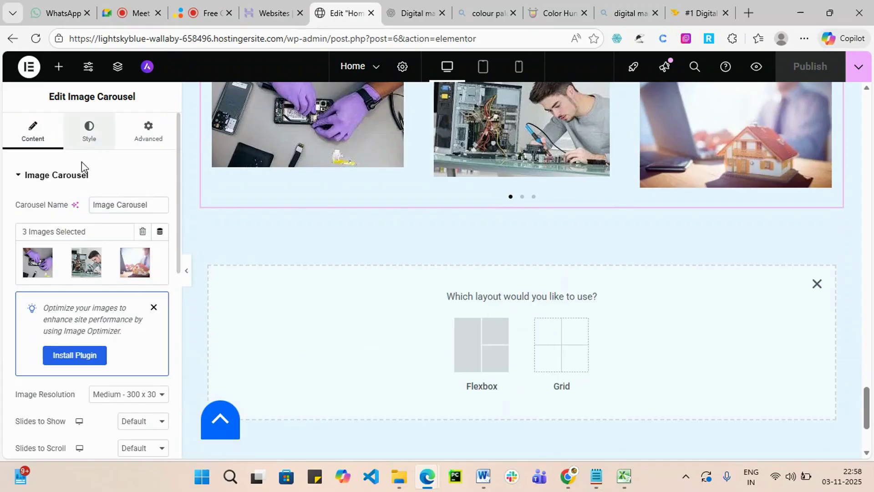
left_click(466, 351)
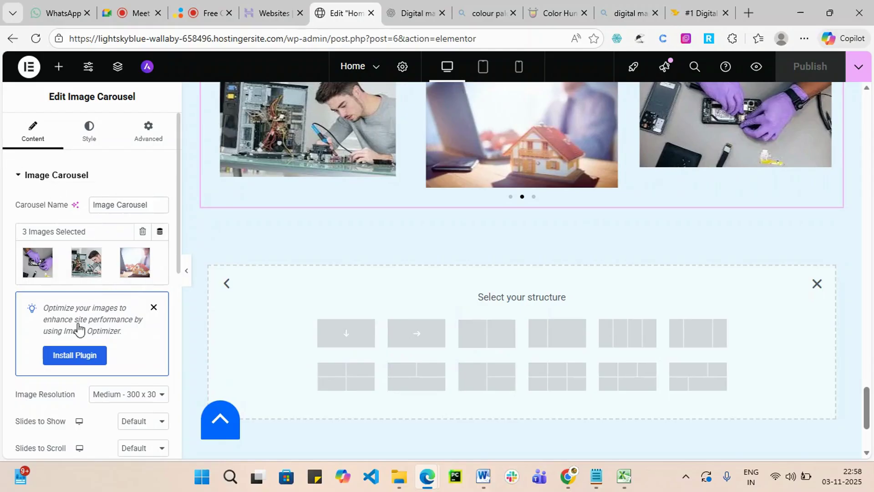
scroll(757, 157, "up", 10)
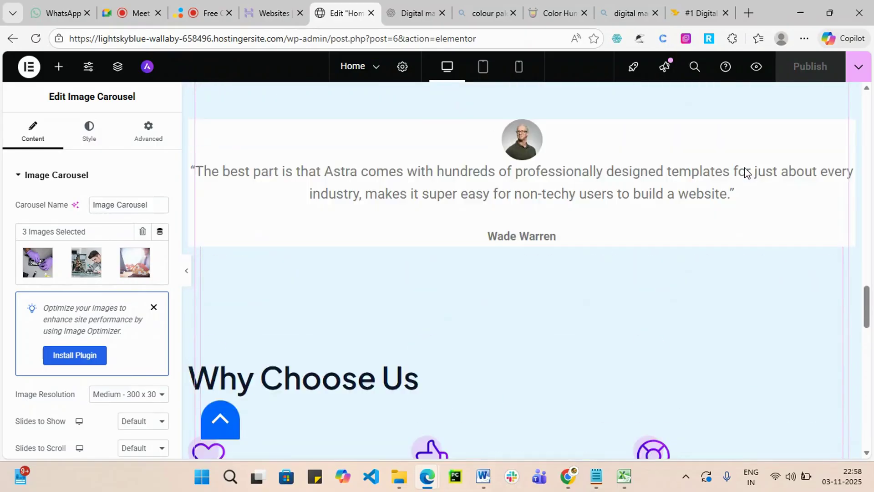
scroll(744, 167, "up", 4)
left_click(126, 12)
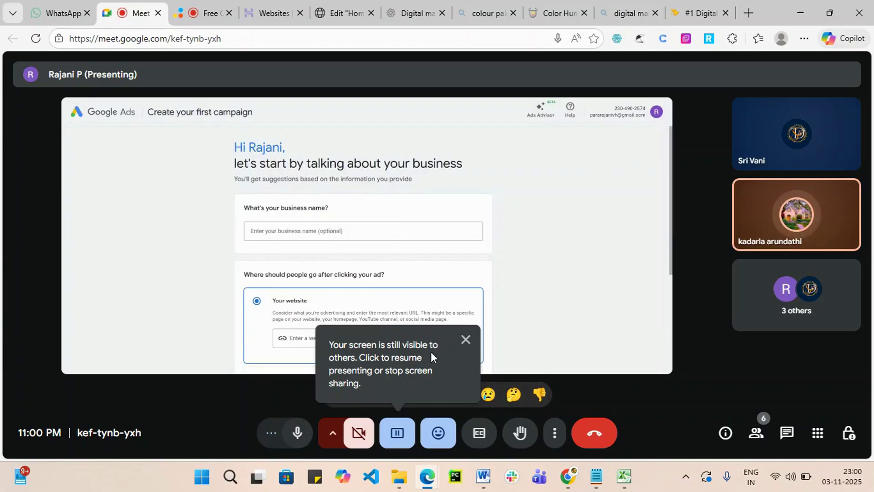
Dismiss Meet's screen-still-visible reminder, bring up the online-video-cutter recorder tab, and close the picture-in-picture window.
left_click(465, 339)
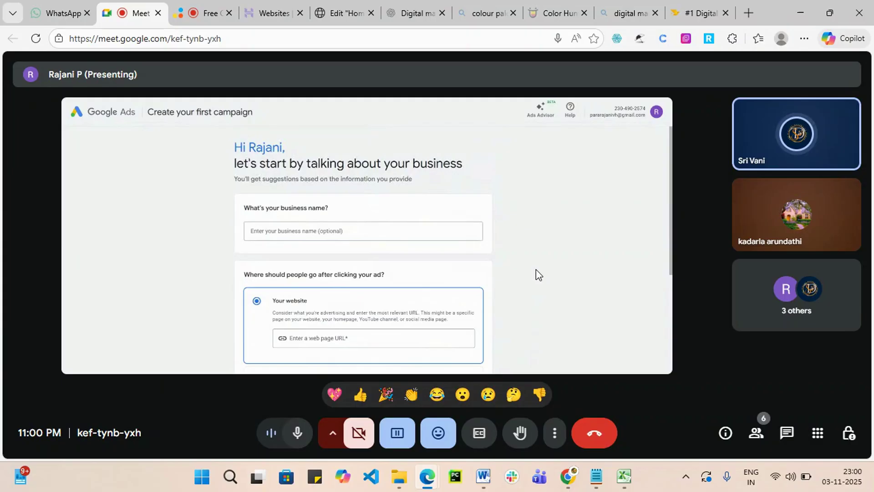
mouse_move(538, 254)
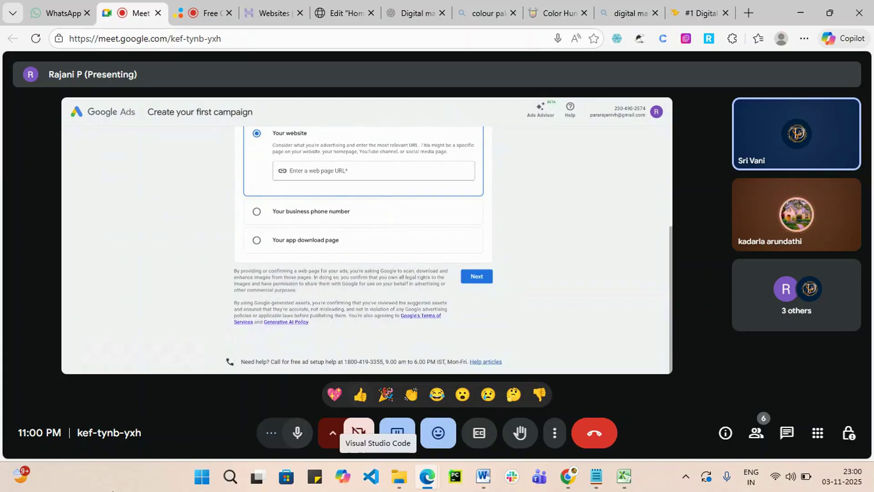
mouse_move(399, 185)
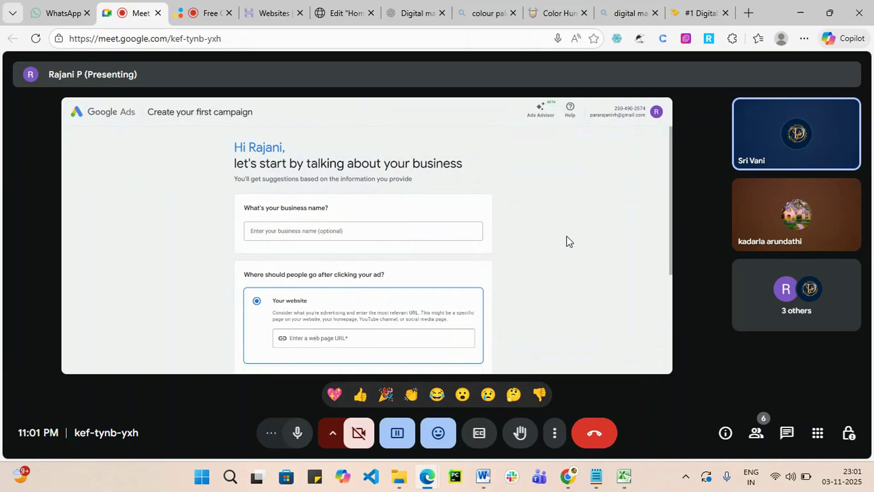
mouse_move(665, 269)
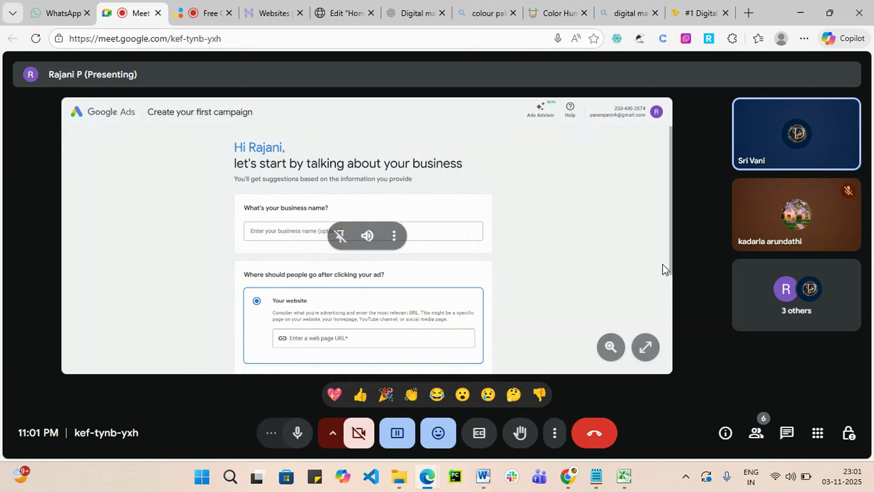
mouse_move(200, 13)
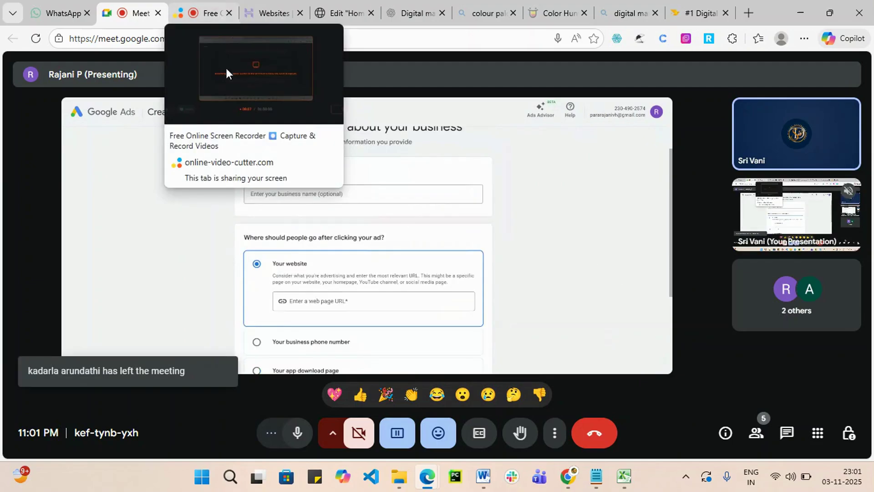
left_click(210, 12)
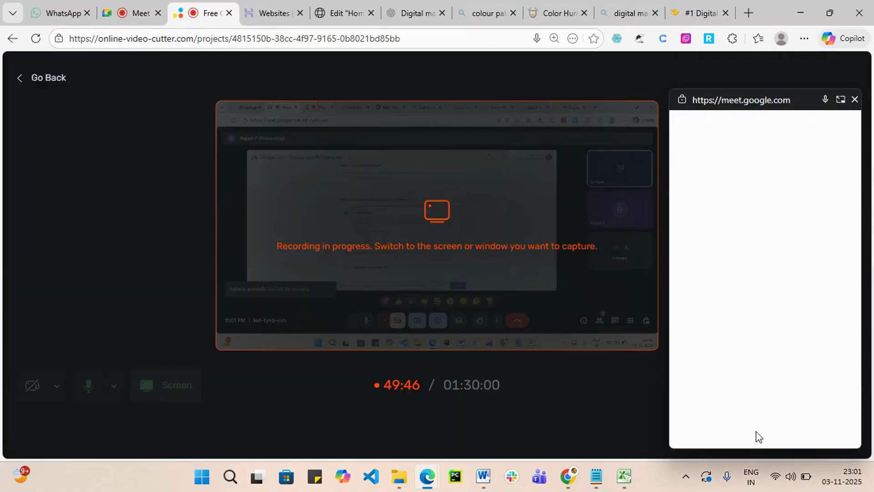
left_click(855, 99)
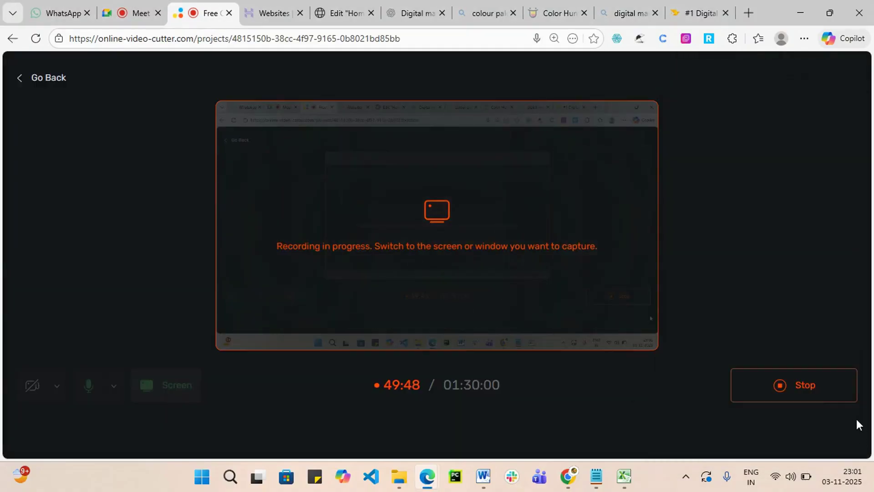